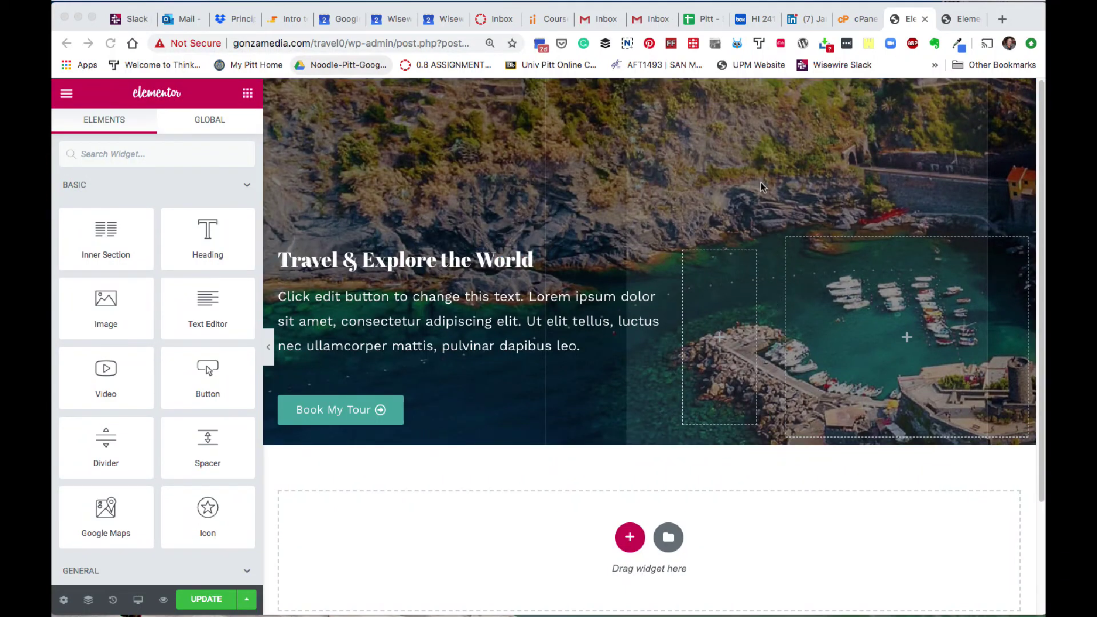
Step: Examine the Popular Tours section on the finished reference page, including its layout and column structure settings
{"action": "left_click", "coordinate": [967, 20]}
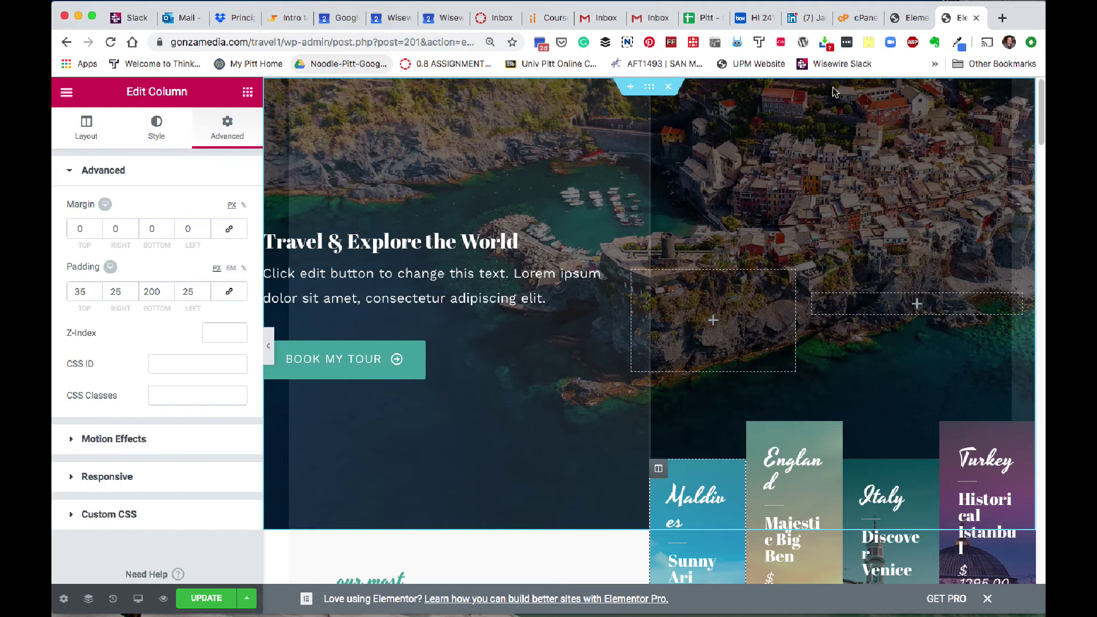
{"action": "left_click", "coordinate": [909, 18]}
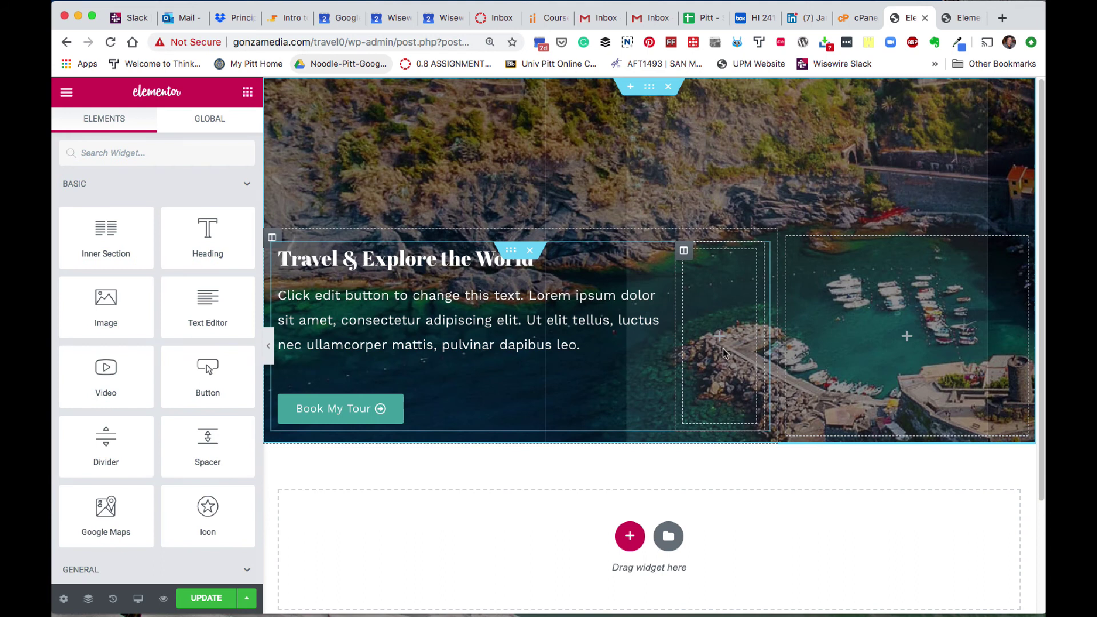
{"action": "scroll", "coordinate": [721, 372], "scroll_direction": "down", "scroll_amount": 3}
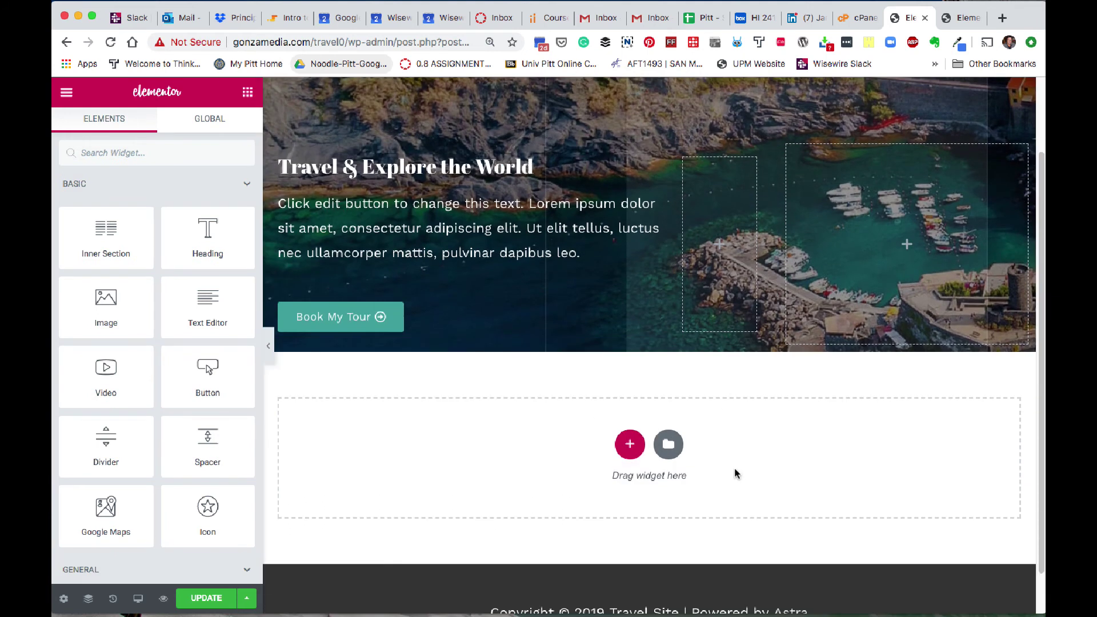
{"action": "left_click", "coordinate": [968, 18]}
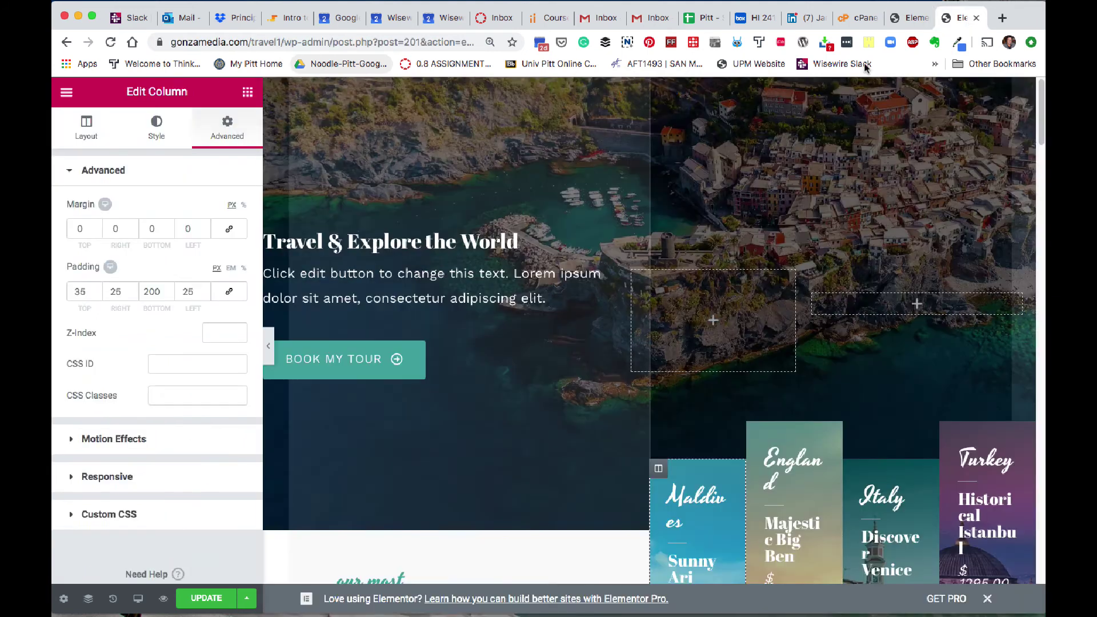
{"action": "scroll", "coordinate": [706, 411], "scroll_direction": "down", "scroll_amount": 5}
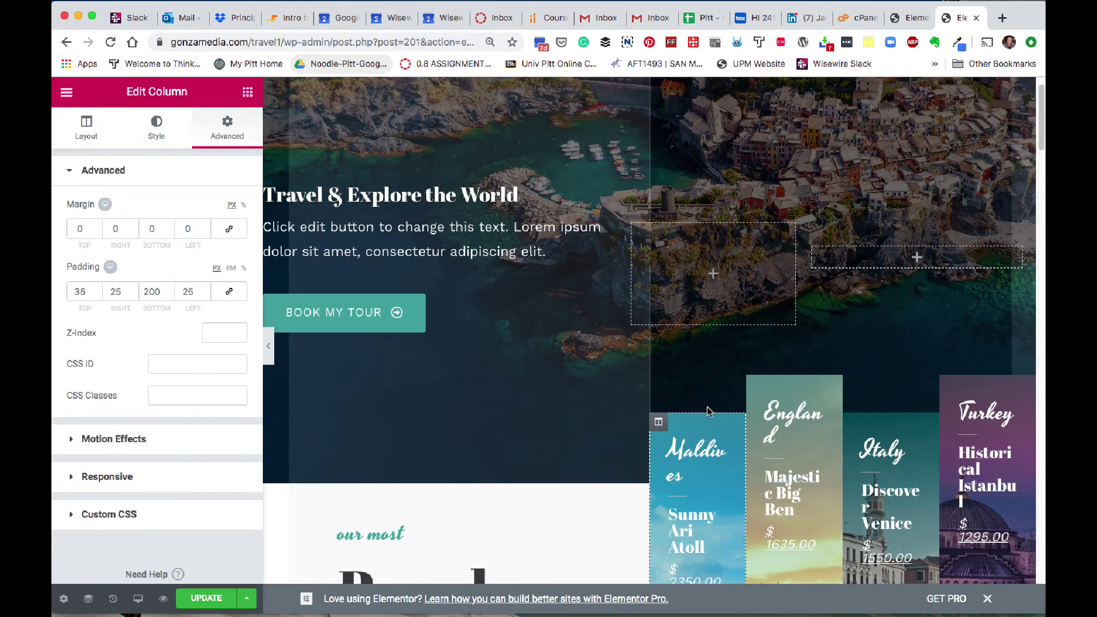
{"action": "scroll", "coordinate": [653, 448], "scroll_direction": "down", "scroll_amount": 1}
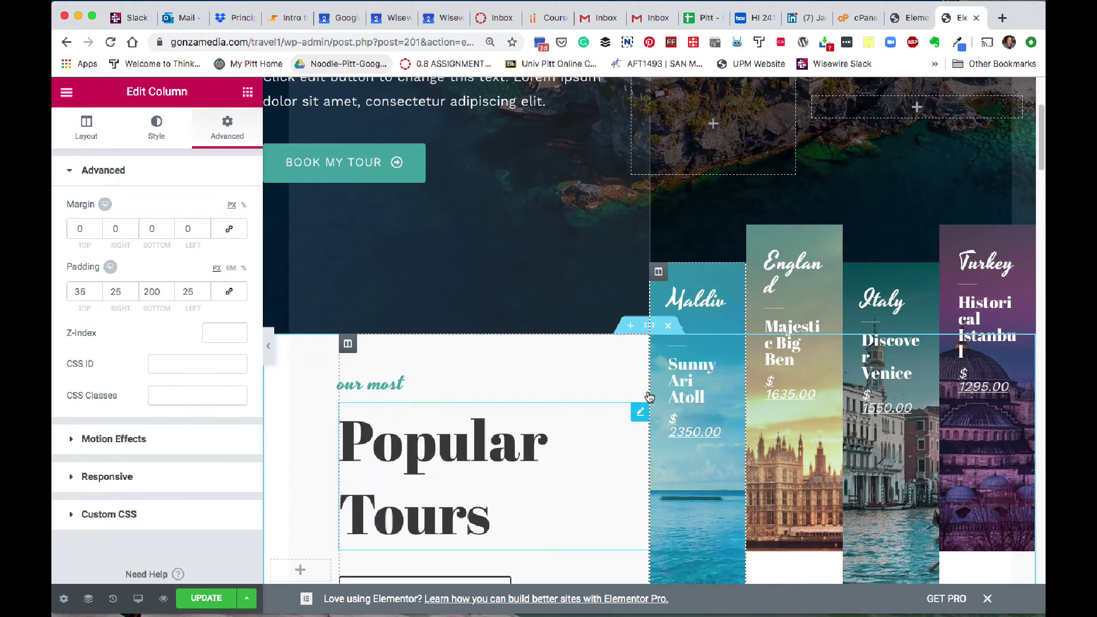
{"action": "left_click", "coordinate": [649, 325]}
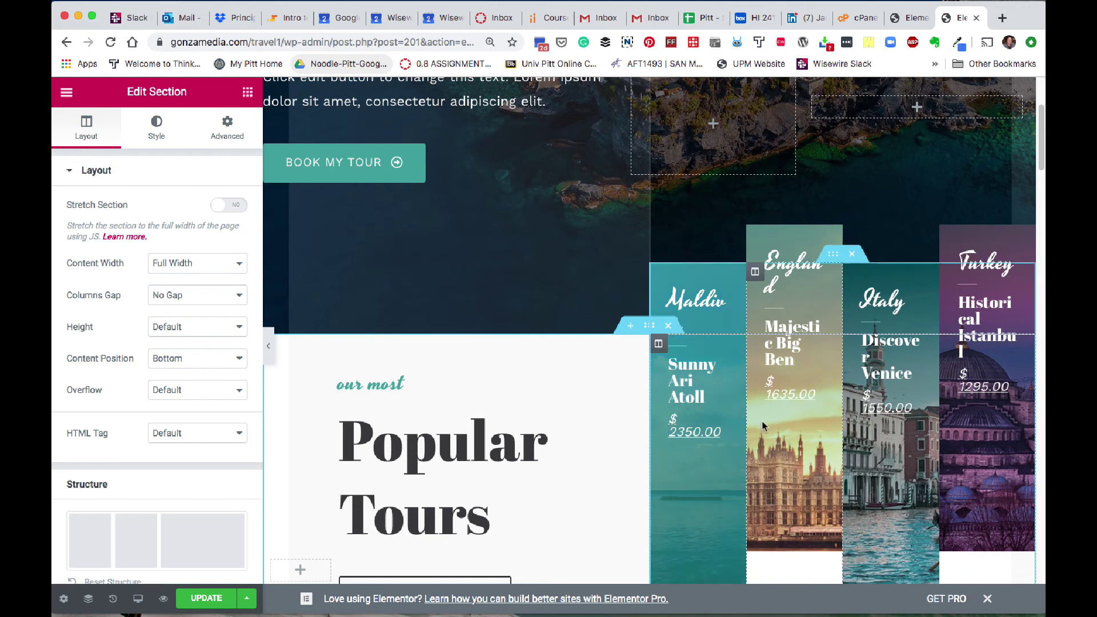
Step: Add a section below the hero on the page being built, using the structure with two narrow columns followed by one wide column
{"action": "left_click", "coordinate": [901, 19]}
{"action": "left_click", "coordinate": [629, 444]}
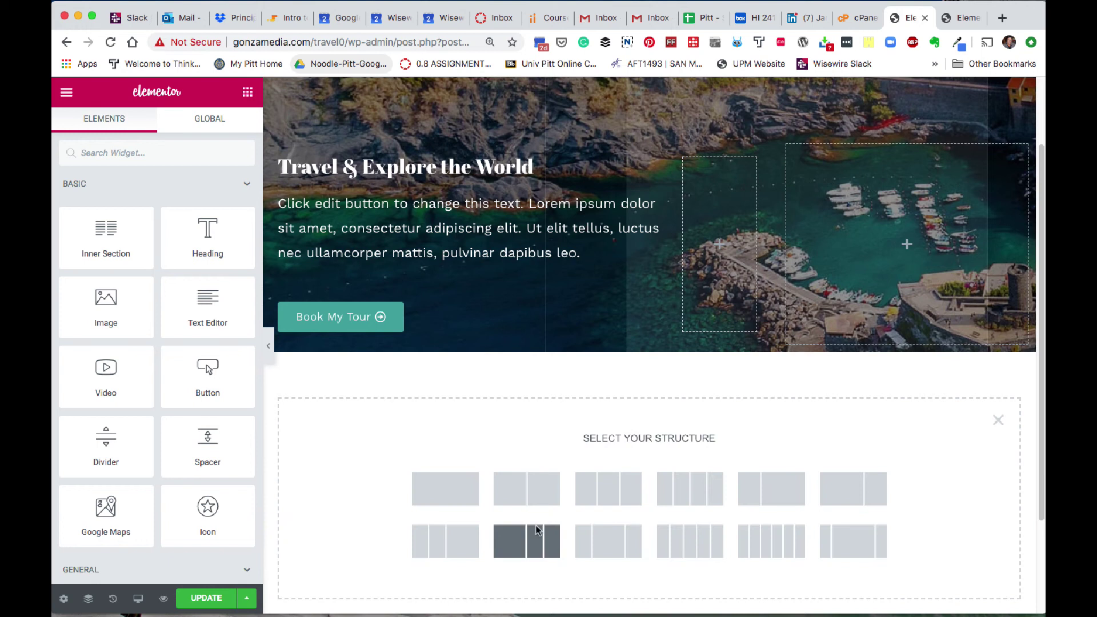
{"action": "left_click", "coordinate": [436, 541]}
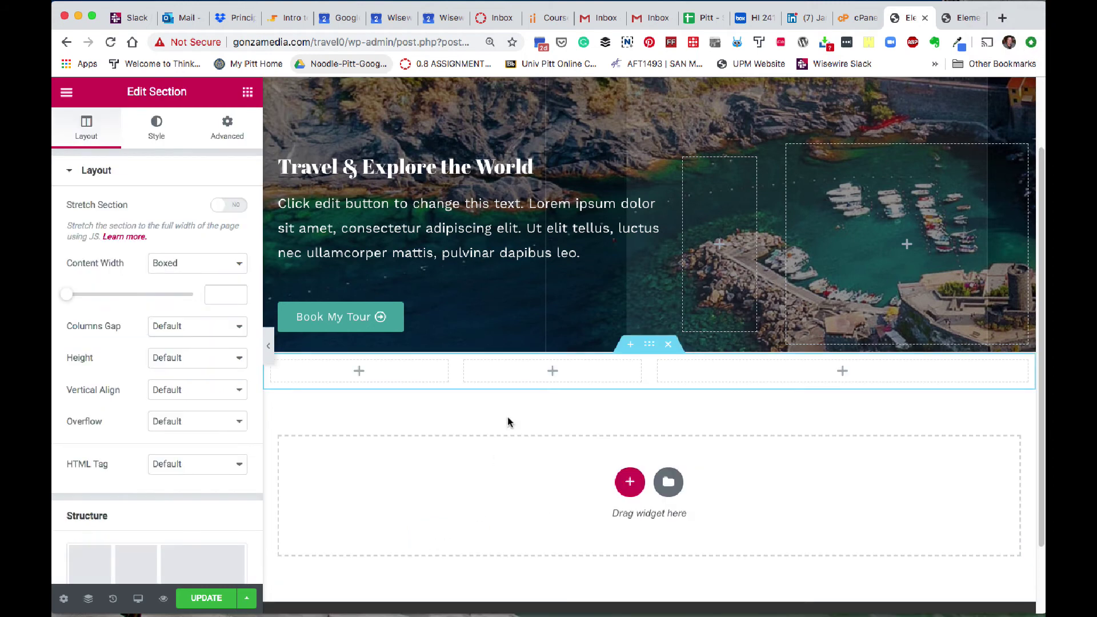
Step: Insert an Inner Section into the wide third column of the new section, matching the reference page
{"action": "left_click", "coordinate": [962, 16]}
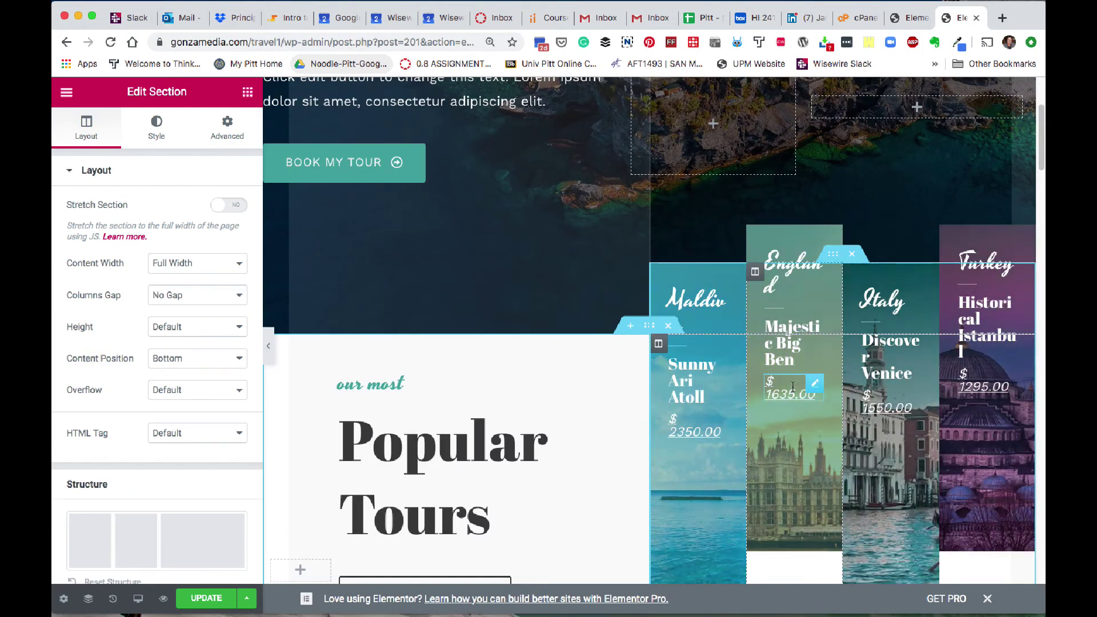
{"action": "key", "text": "ctrl+shift+Tab"}
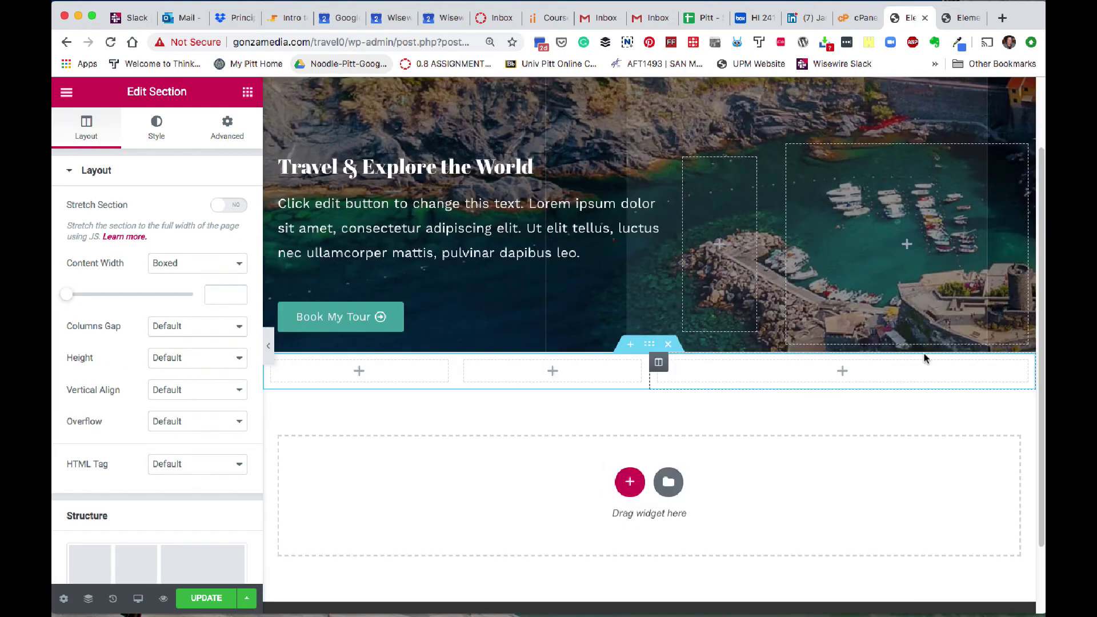
{"action": "left_click", "coordinate": [814, 367]}
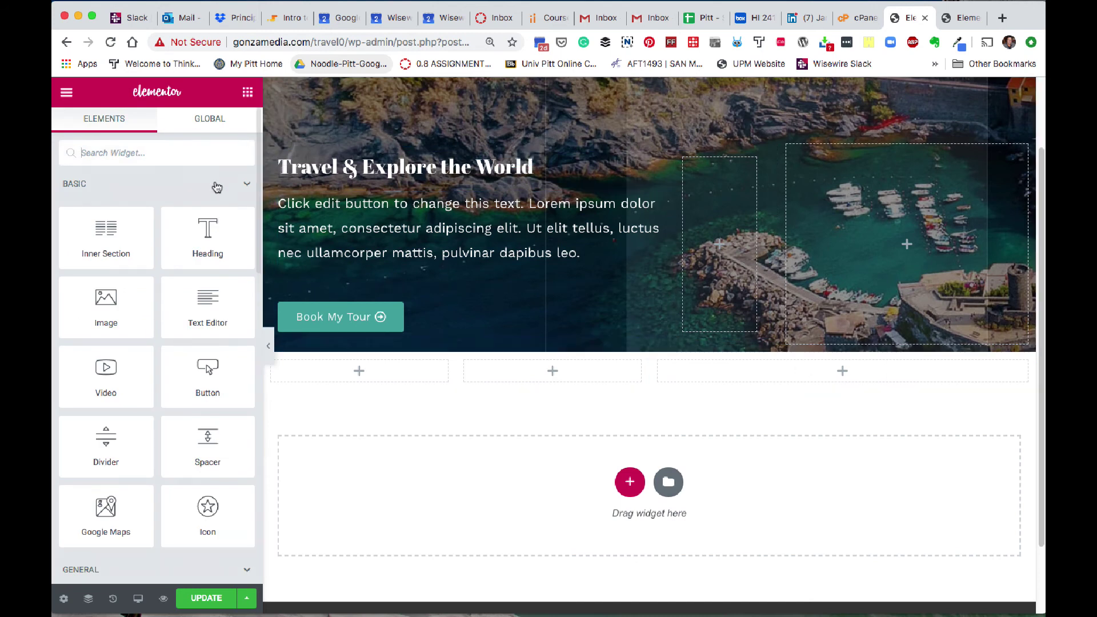
{"action": "left_click_drag", "start_coordinate": [110, 228], "coordinate": [804, 379]}
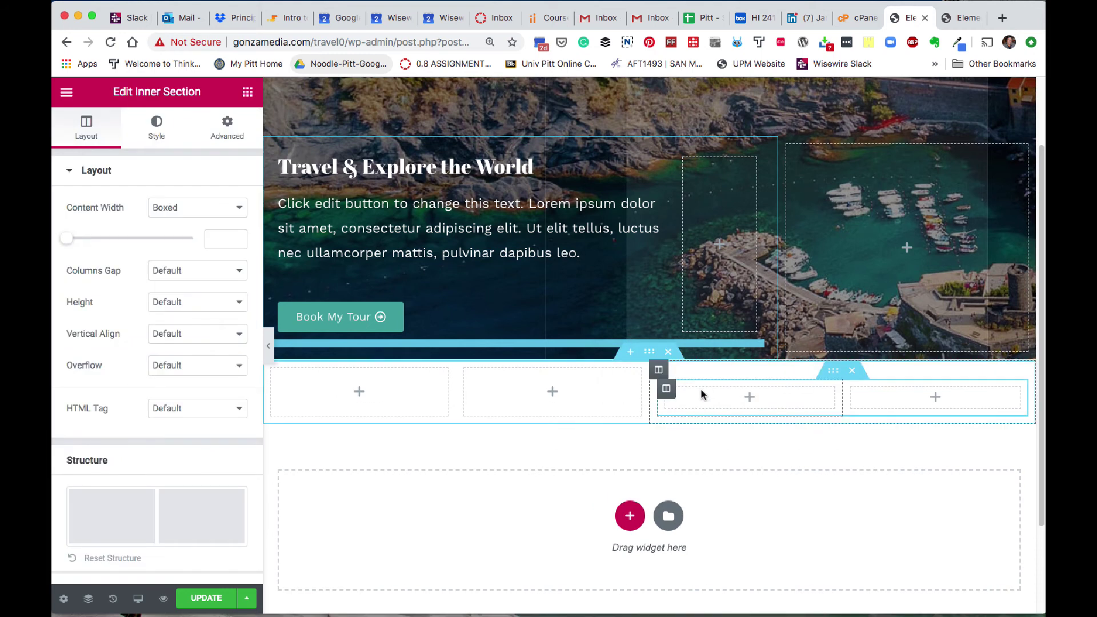
Step: Add two more columns to the inner section to give it four columns
{"action": "right_click", "coordinate": [666, 389]}
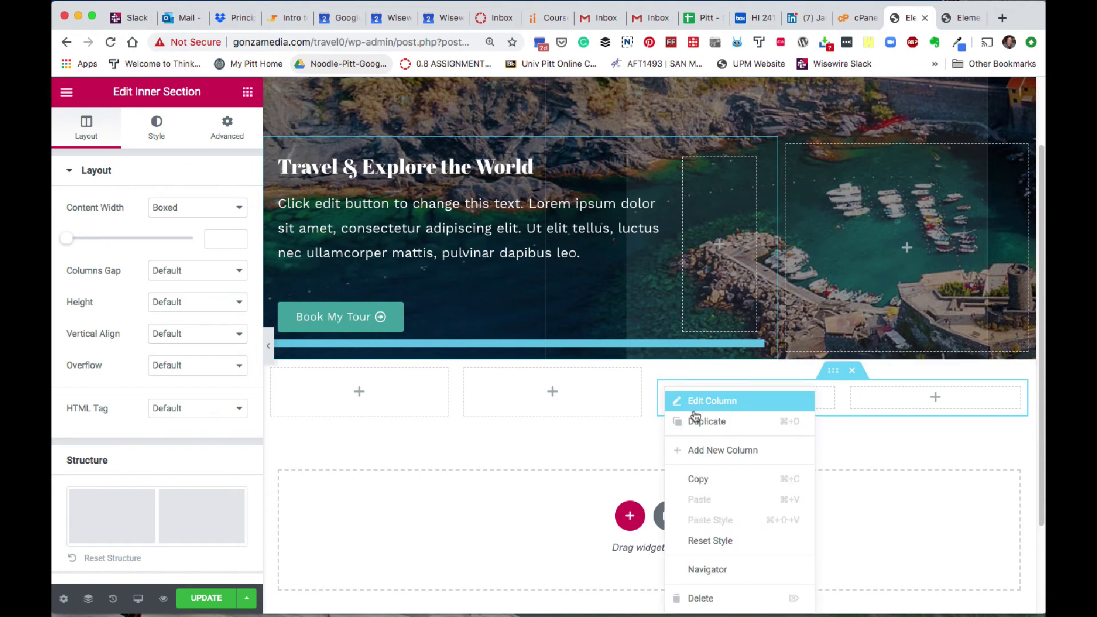
{"action": "left_click", "coordinate": [707, 450]}
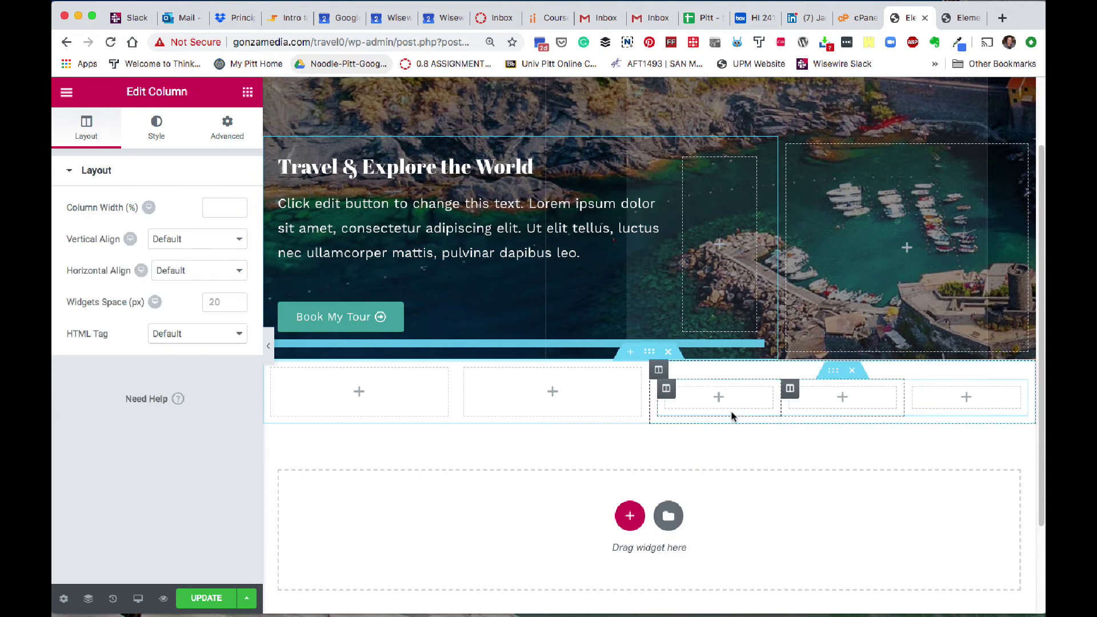
{"action": "right_click", "coordinate": [793, 392]}
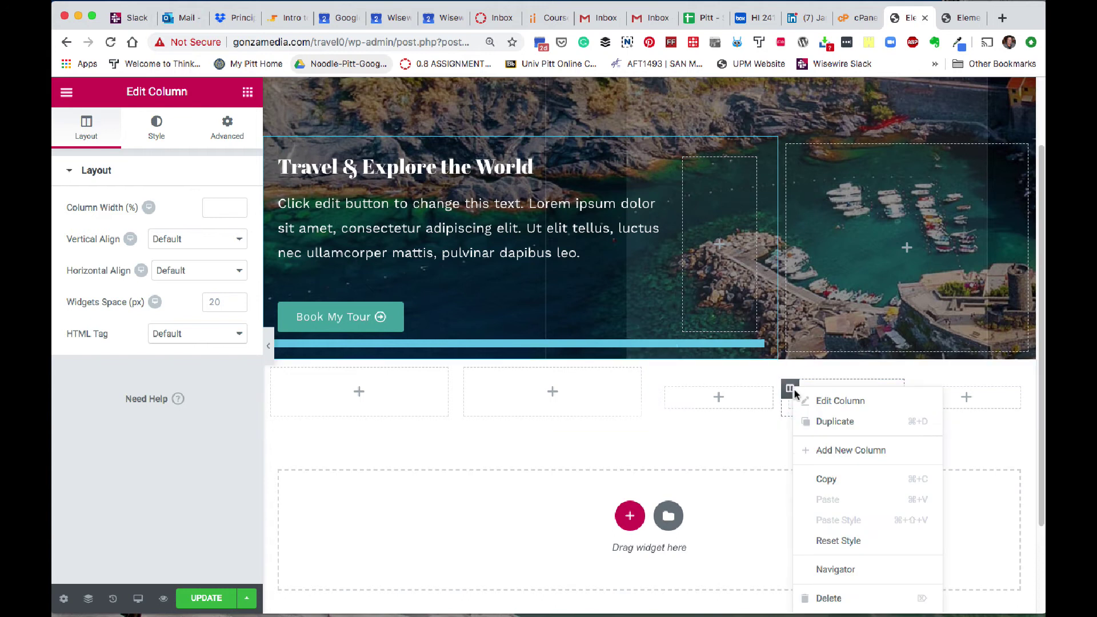
{"action": "left_click", "coordinate": [815, 447]}
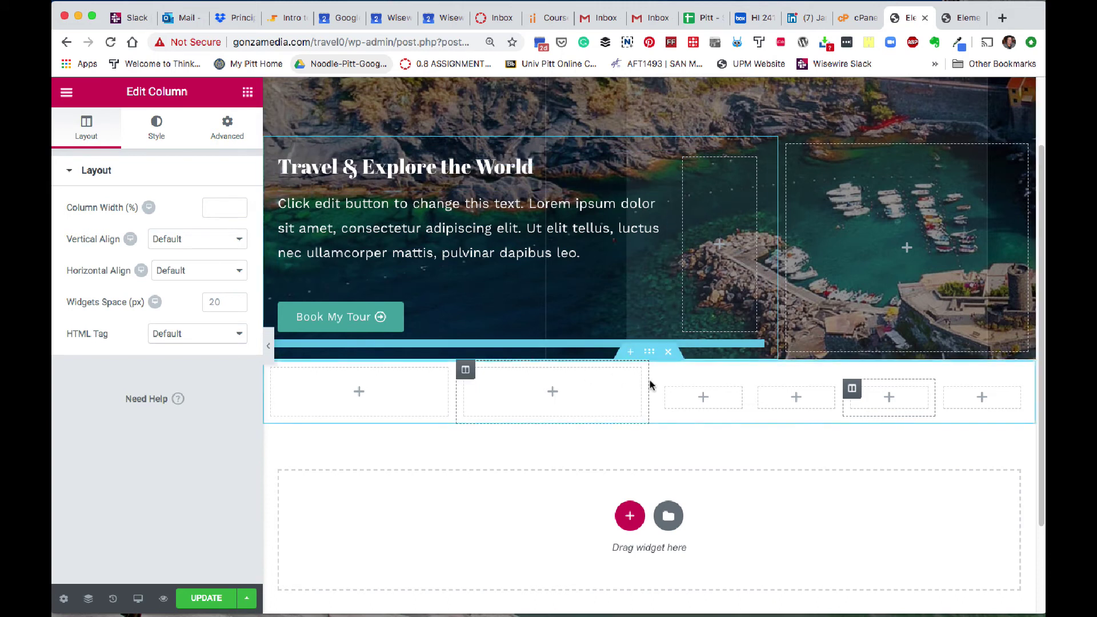
Step: Widen the new section's third column slightly at the expense of the middle column, using the reference page as a guide
{"action": "left_click", "coordinate": [958, 18]}
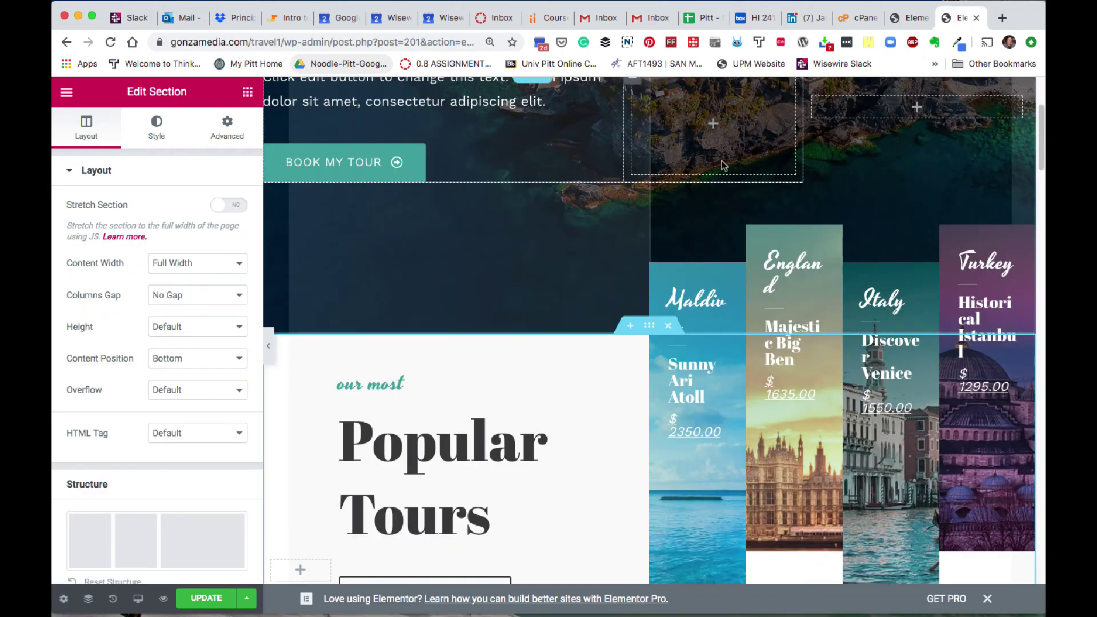
{"action": "scroll", "coordinate": [721, 164], "scroll_direction": "up", "scroll_amount": 3}
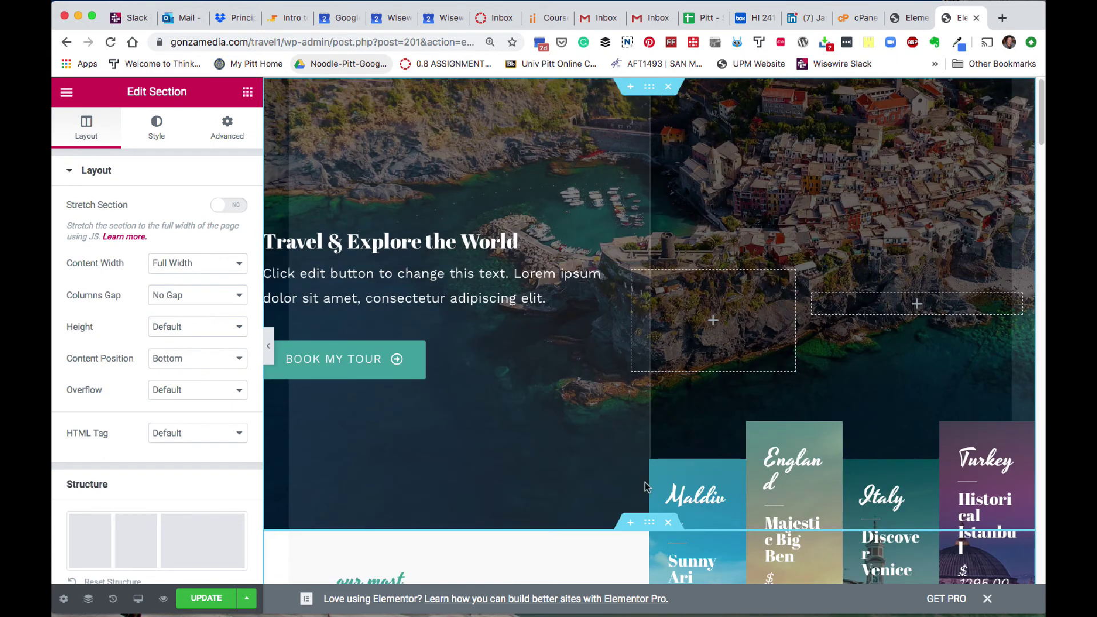
{"action": "left_click", "coordinate": [906, 19]}
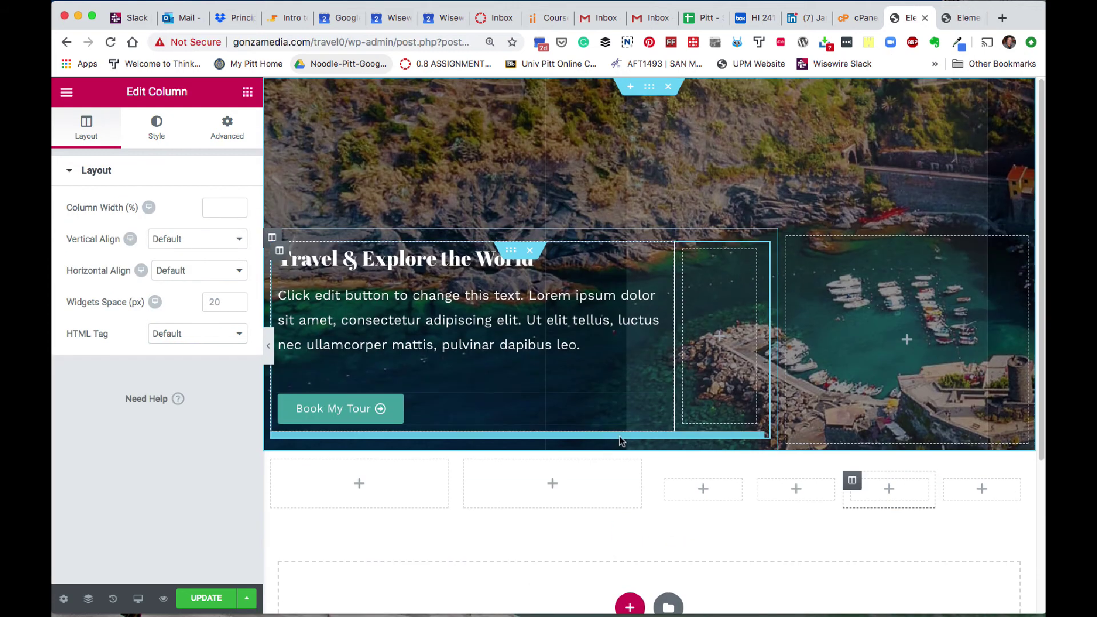
{"action": "left_click_drag", "start_coordinate": [647, 471], "coordinate": [625, 475]}
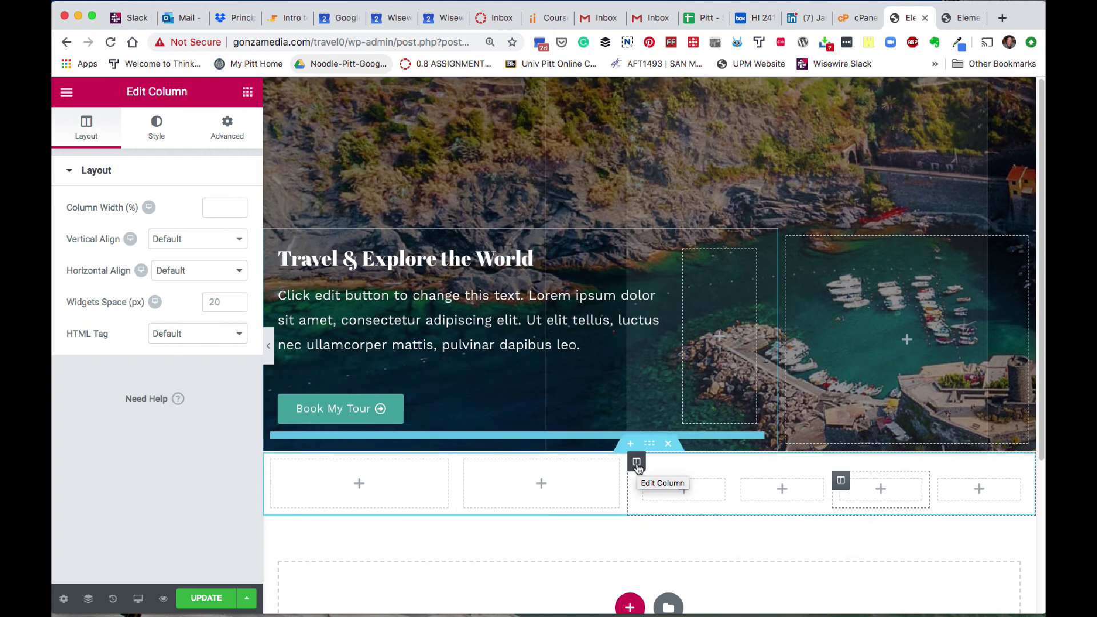
Step: Check the tour columns on the reference page and give the first inner column of the new section a Classic background
{"action": "key", "text": "ctrl+Tab"}
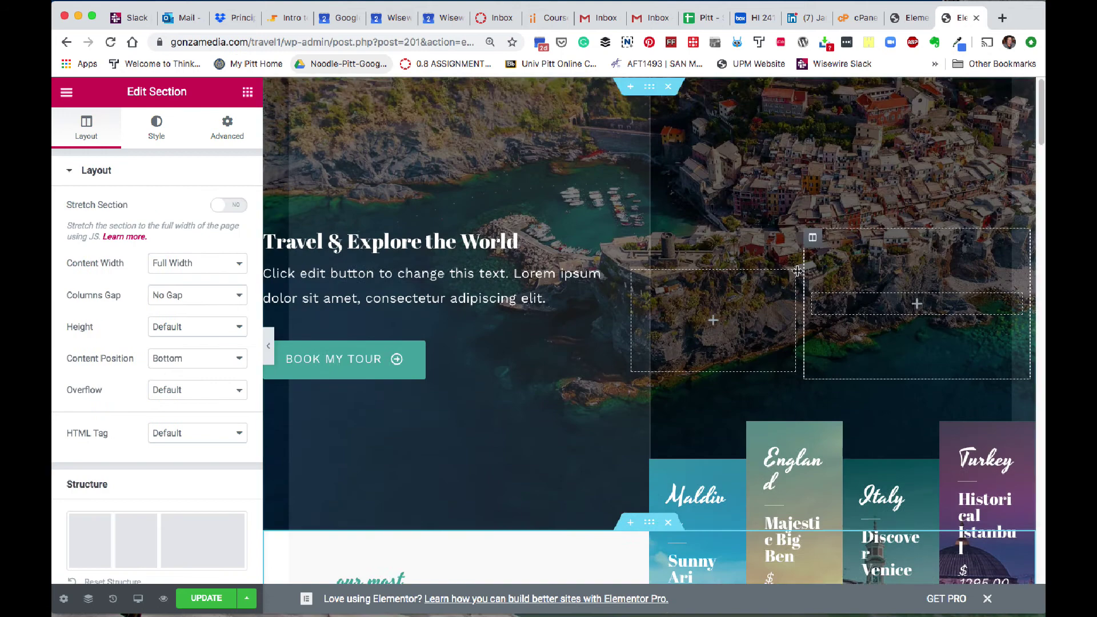
{"action": "scroll", "coordinate": [736, 411], "scroll_direction": "down", "scroll_amount": 5}
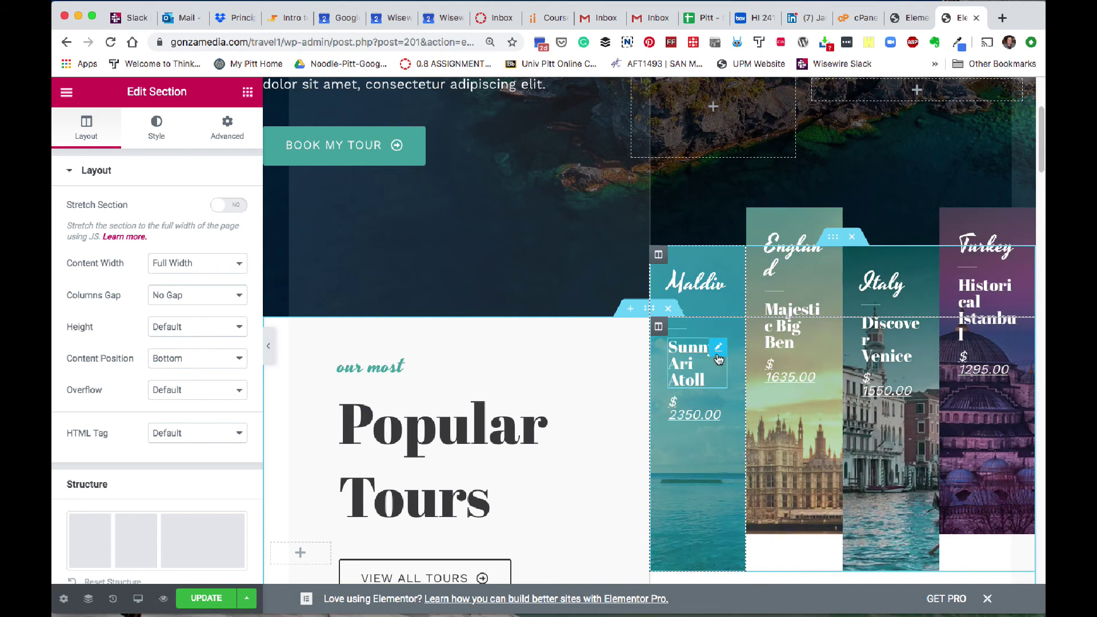
{"action": "left_click", "coordinate": [908, 17]}
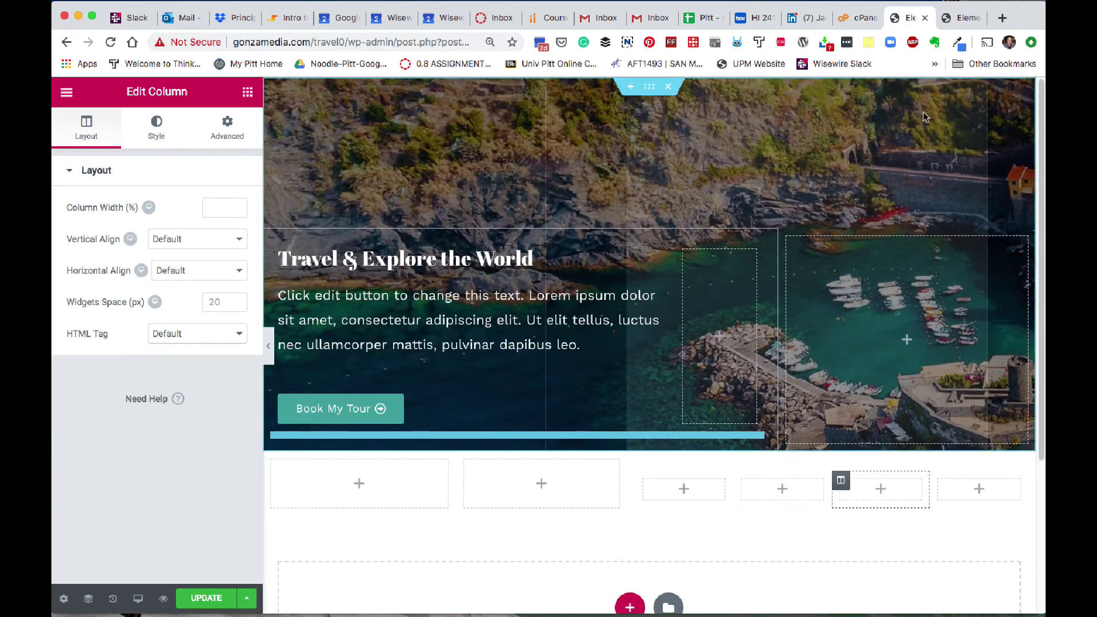
{"action": "left_click", "coordinate": [965, 18]}
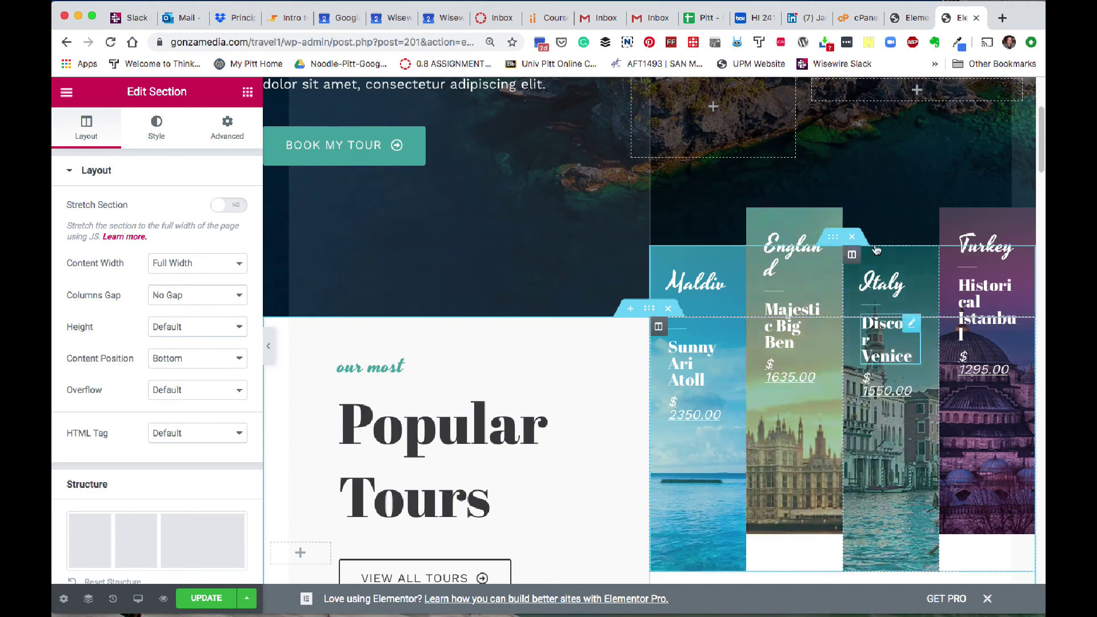
{"action": "left_click", "coordinate": [908, 18]}
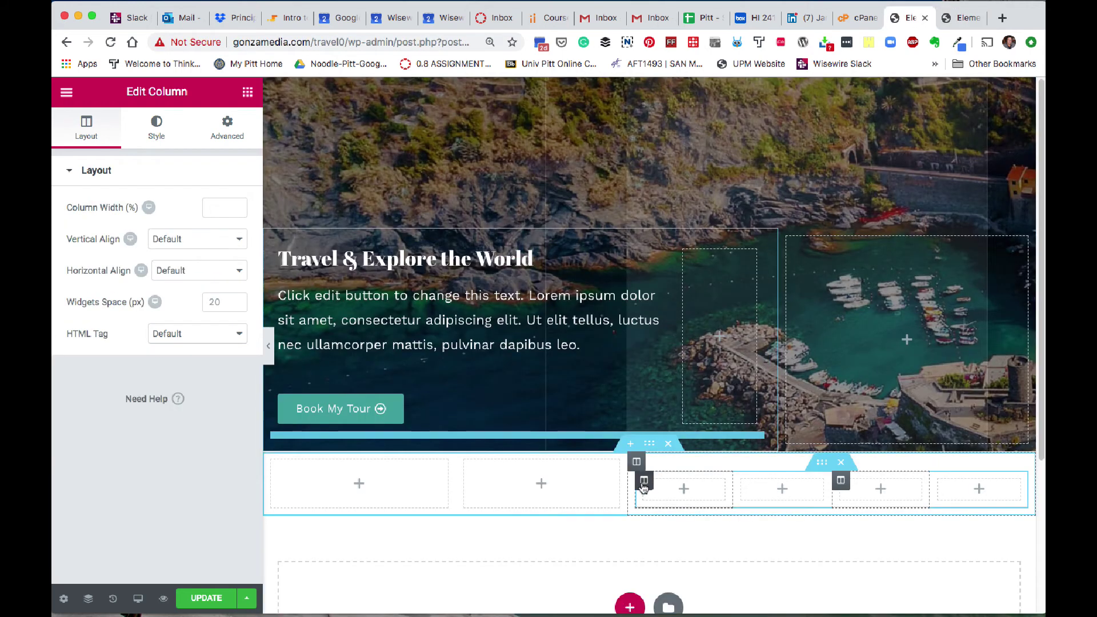
{"action": "left_click", "coordinate": [643, 481]}
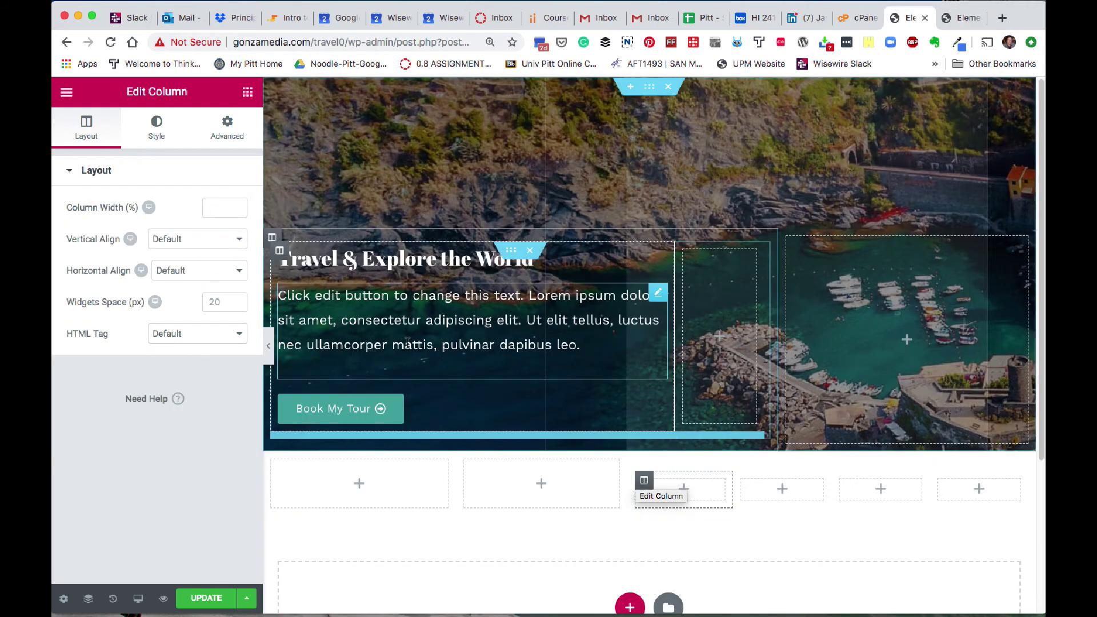
{"action": "left_click", "coordinate": [155, 137]}
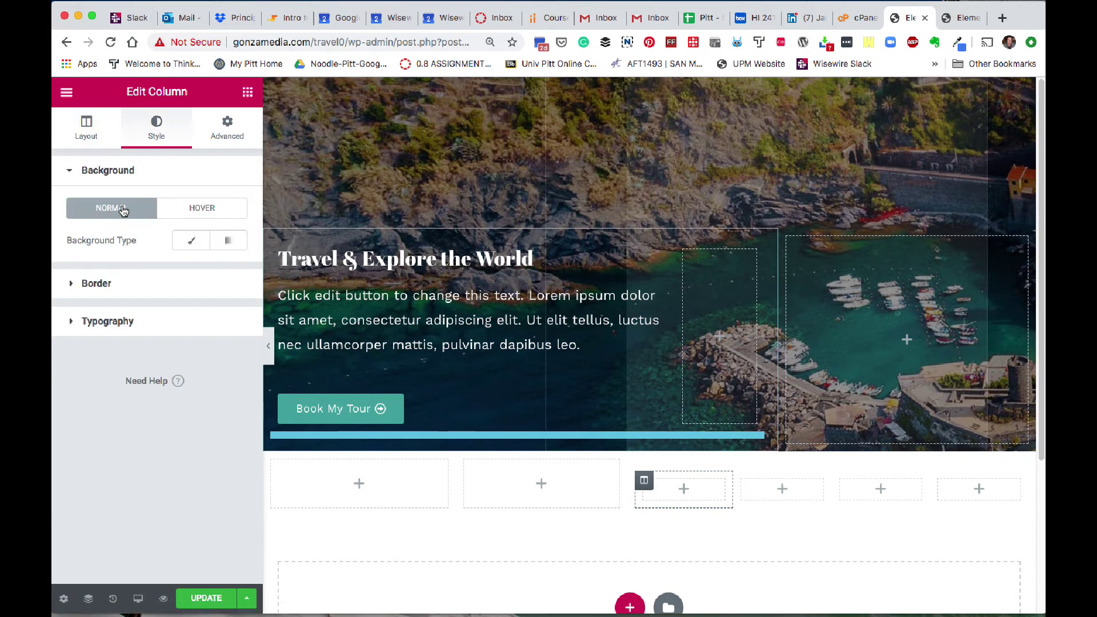
{"action": "left_click", "coordinate": [187, 244]}
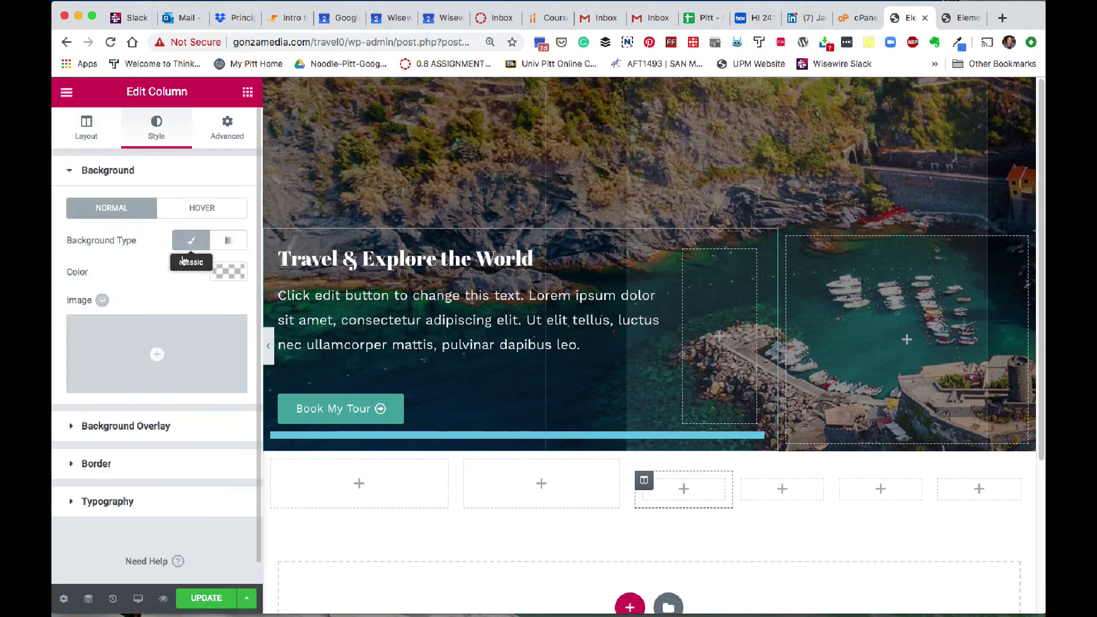
Step: Set the first inner column's background image to tours-01-free-img0.jpg from the media library
{"action": "left_click", "coordinate": [148, 355]}
{"action": "scroll", "coordinate": [518, 447], "scroll_direction": "down", "scroll_amount": 15}
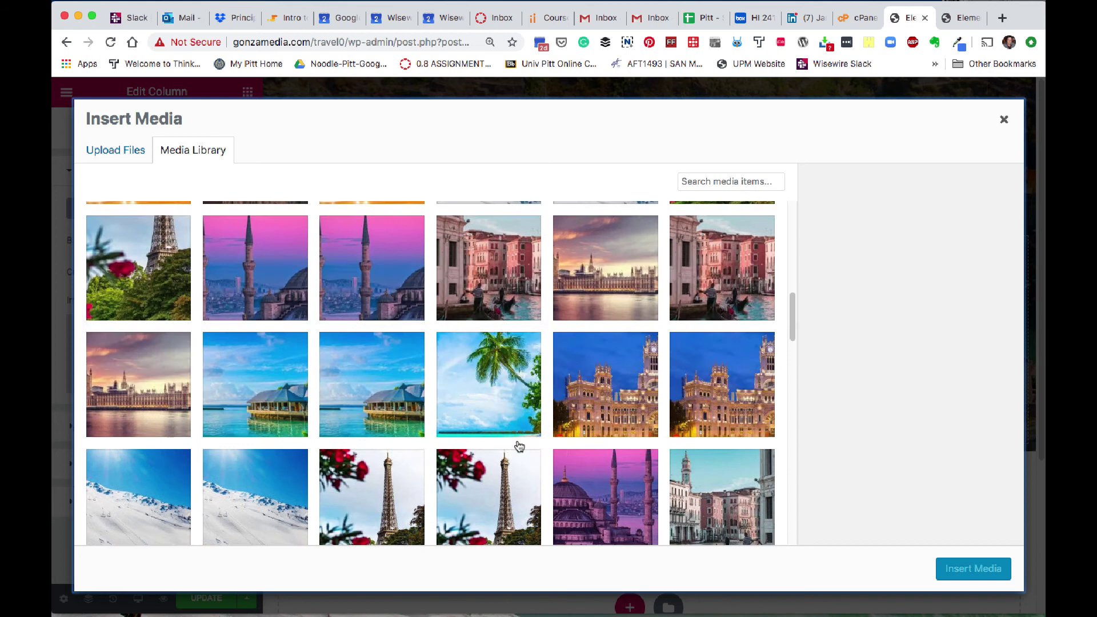
{"action": "scroll", "coordinate": [489, 370], "scroll_direction": "down", "scroll_amount": 1}
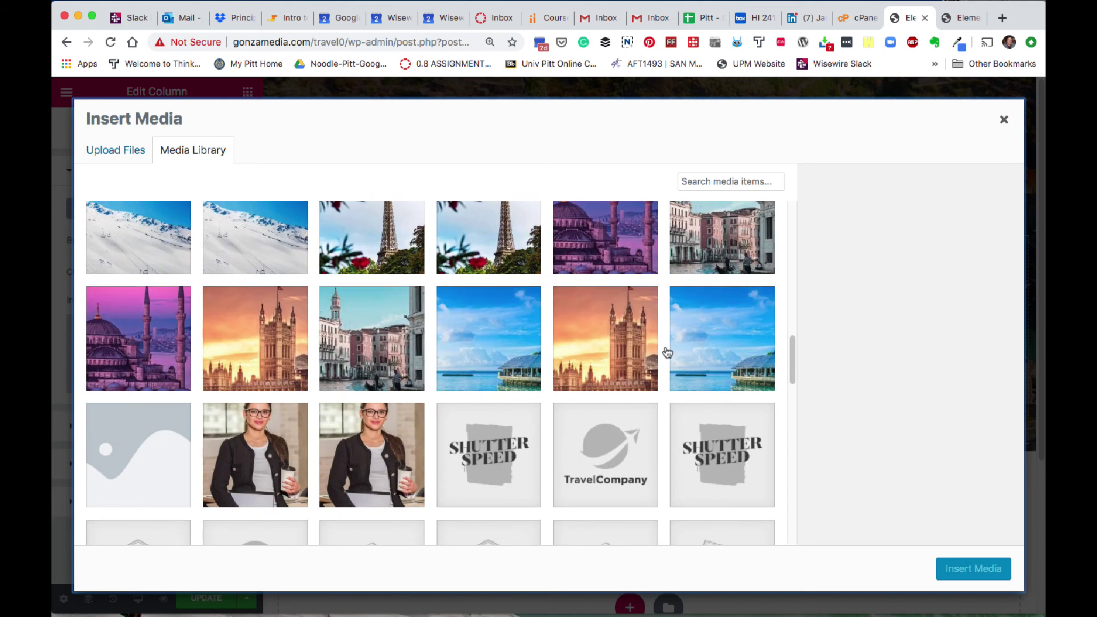
{"action": "left_click", "coordinate": [504, 353]}
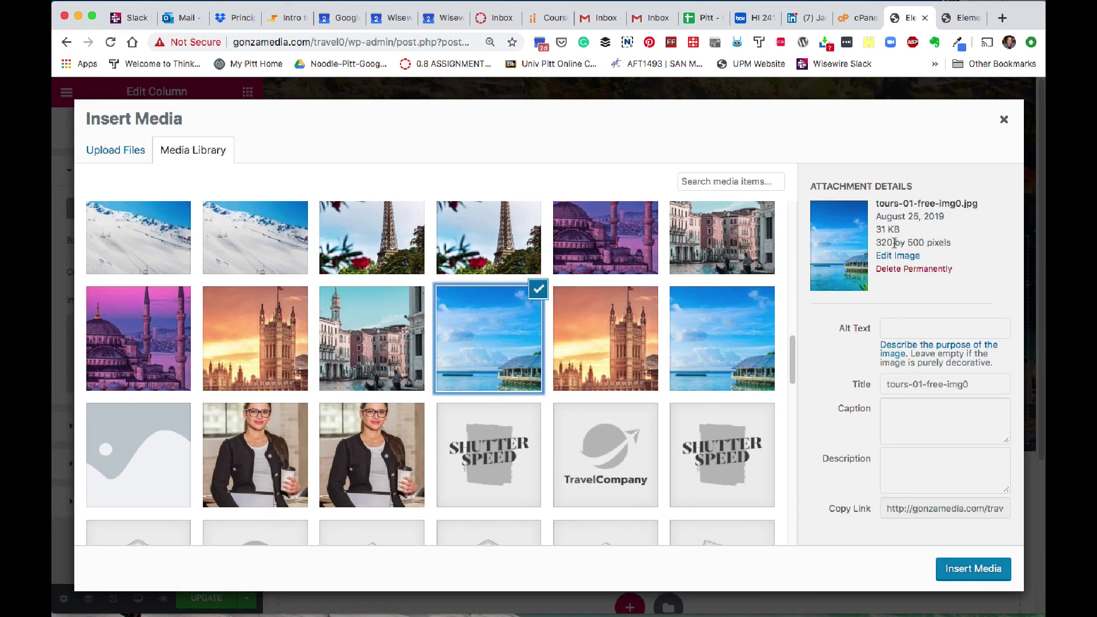
{"action": "left_click", "coordinate": [963, 567]}
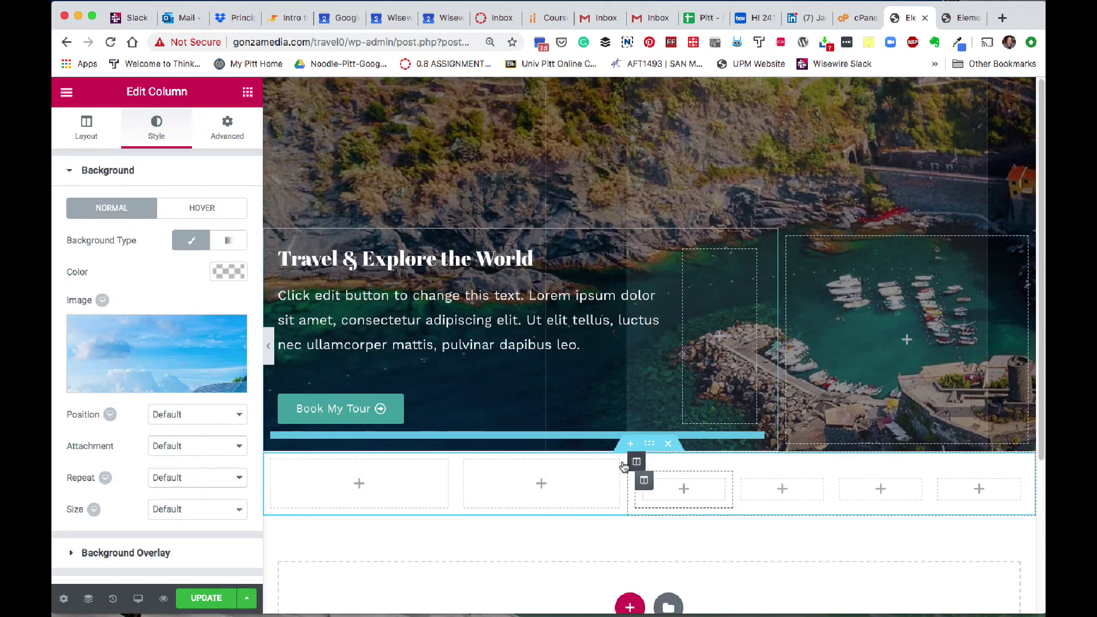
Step: Check the divider's settings in the reference page's Maldives column and add a Heading widget to the new section's first inner column
{"action": "left_click", "coordinate": [963, 17]}
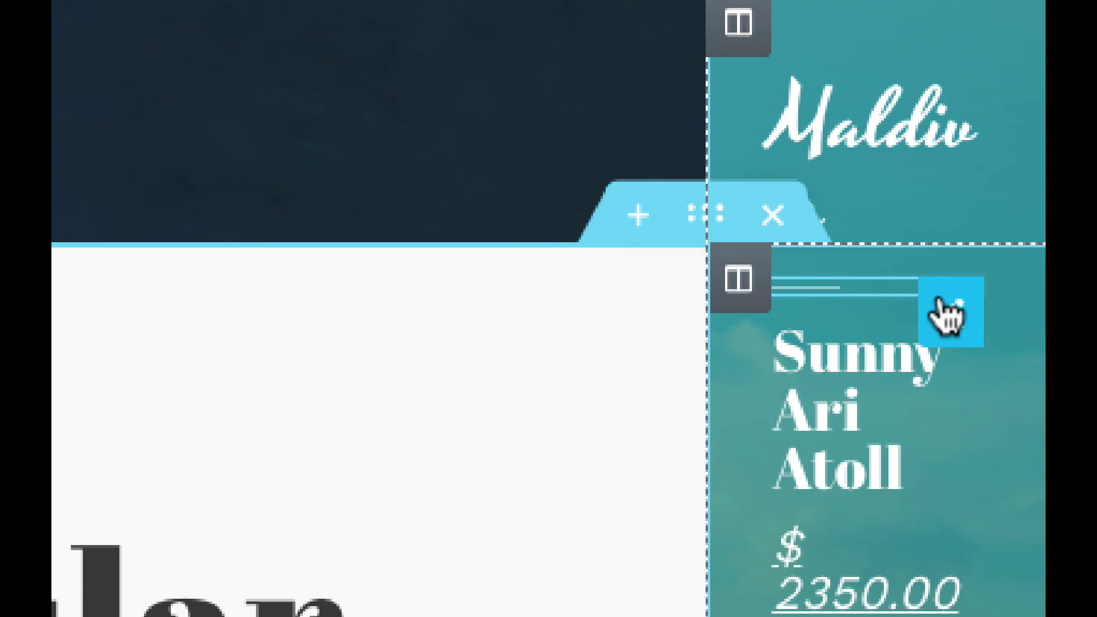
{"action": "left_click", "coordinate": [948, 311]}
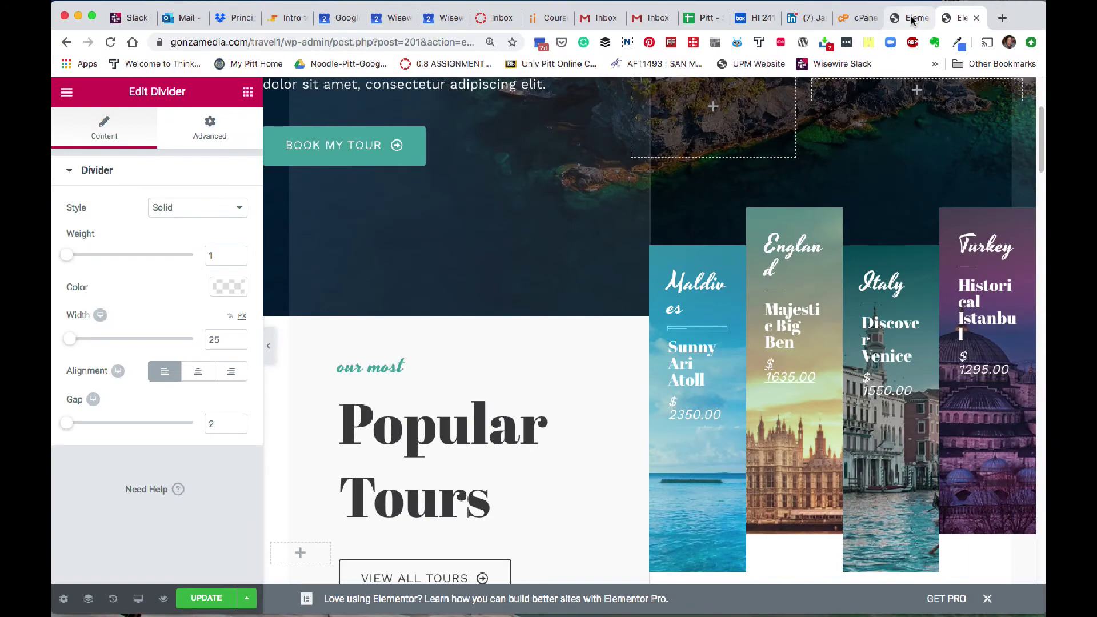
{"action": "left_click", "coordinate": [912, 19]}
{"action": "left_click_drag", "start_coordinate": [220, 240], "coordinate": [683, 494]}
{"action": "scroll", "coordinate": [683, 495], "scroll_direction": "down", "scroll_amount": 2}
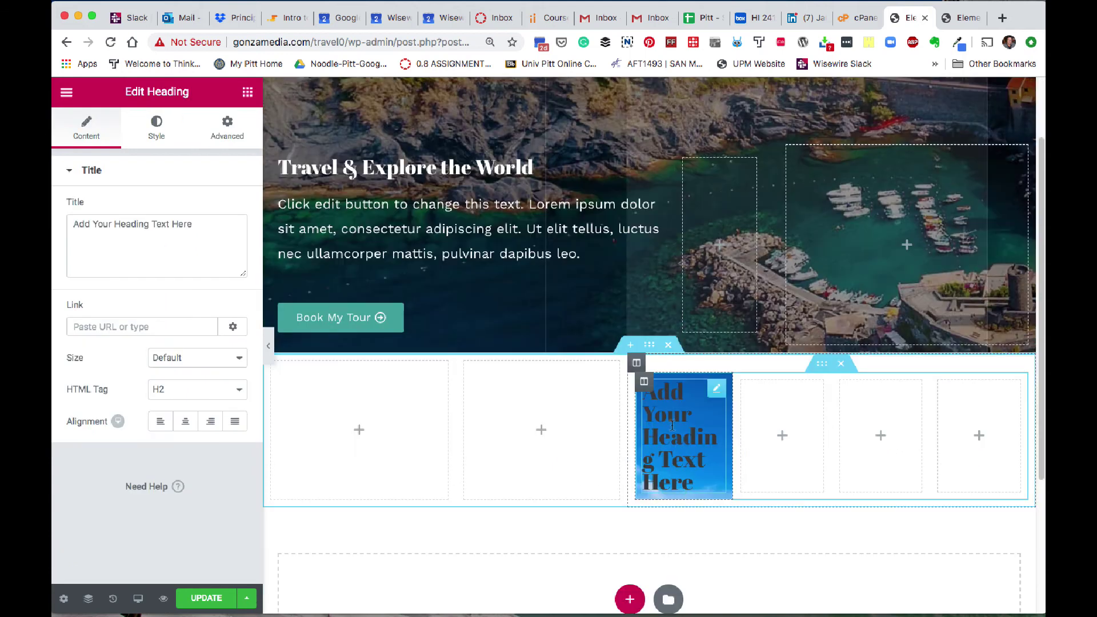
Step: Add a Divider below the heading in the first inner column with weight 2 and width 33%, and compare it with the reference page
{"action": "left_click", "coordinate": [247, 92]}
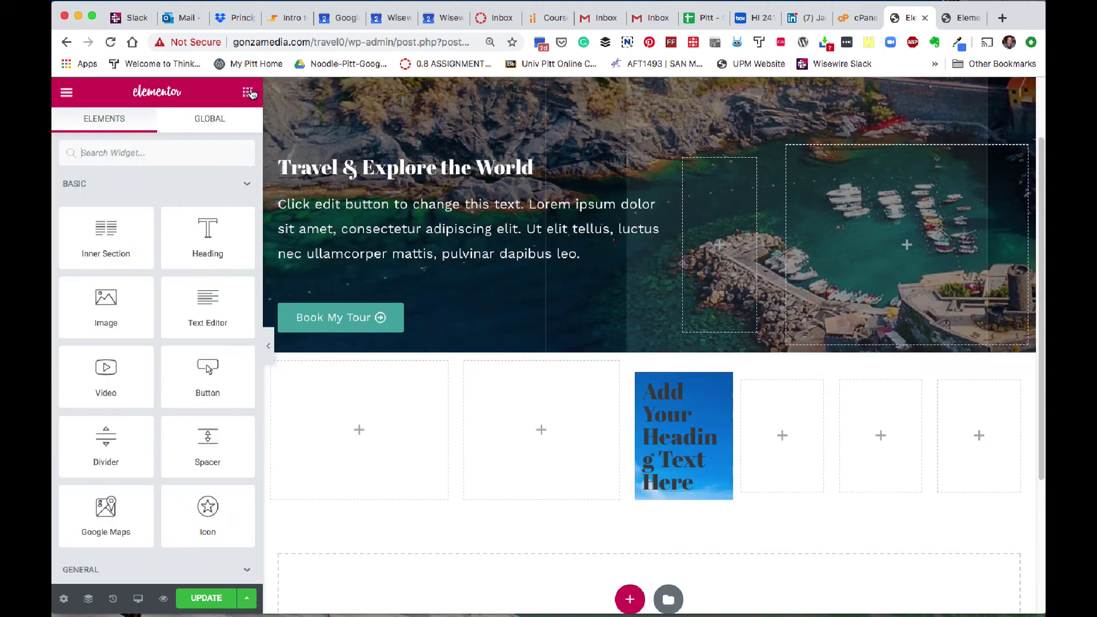
{"action": "left_click_drag", "start_coordinate": [106, 440], "coordinate": [699, 514]}
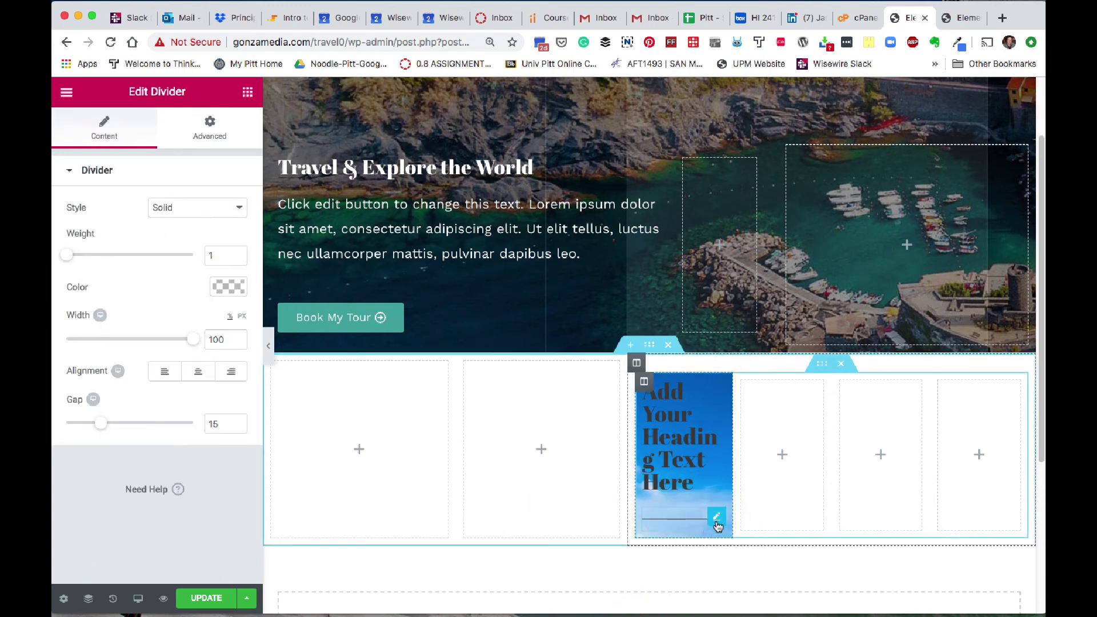
{"action": "left_click_drag", "start_coordinate": [75, 262], "coordinate": [80, 263]}
{"action": "left_click_drag", "start_coordinate": [158, 340], "coordinate": [115, 336]}
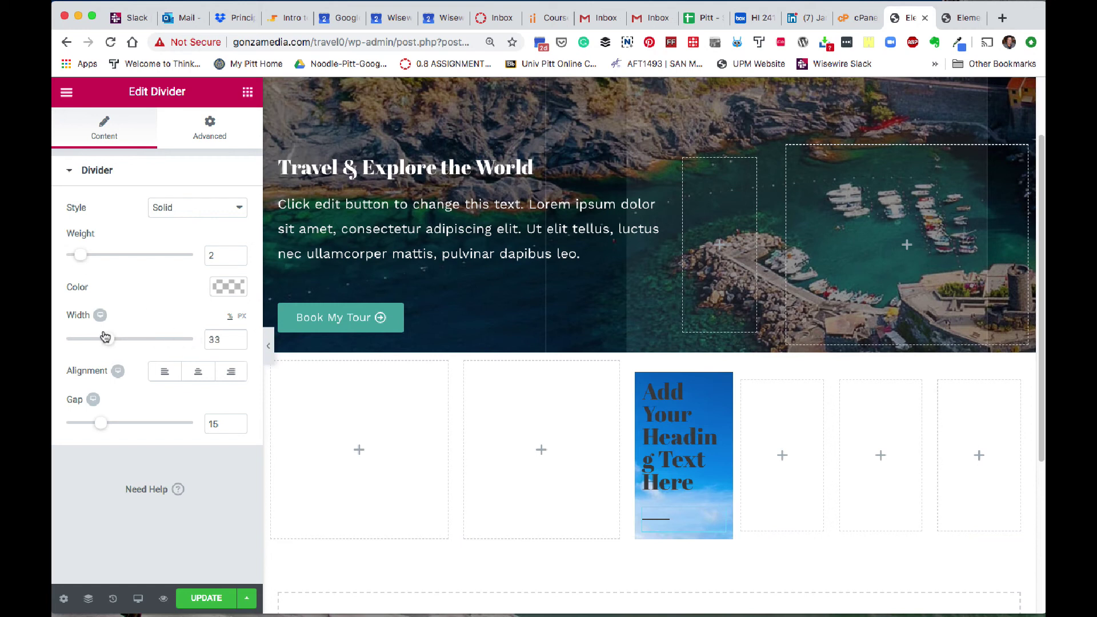
{"action": "left_click", "coordinate": [965, 20]}
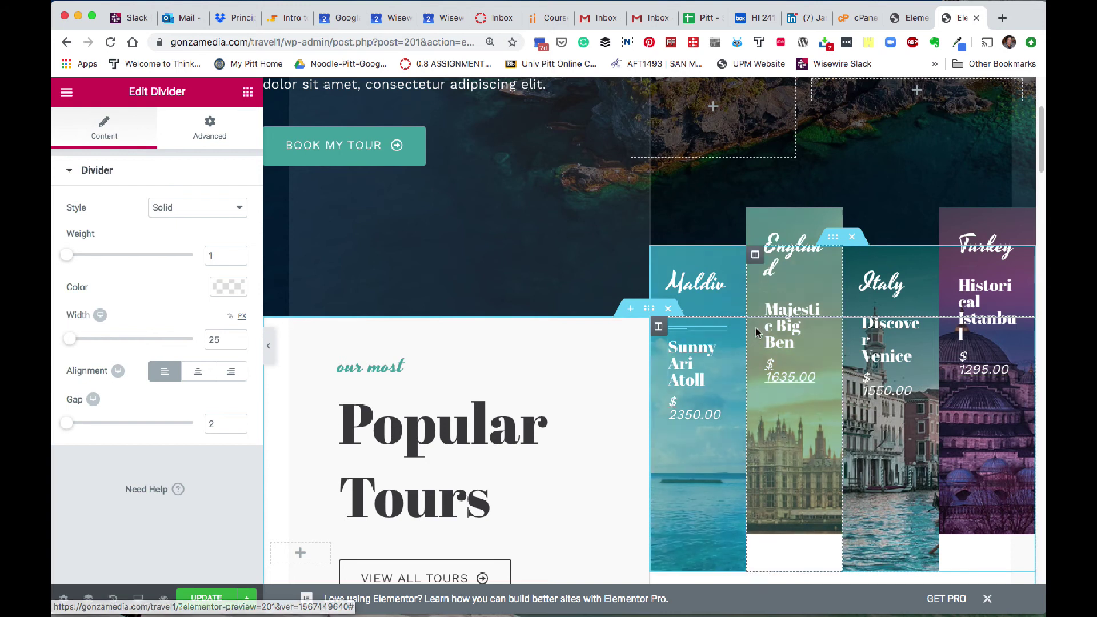
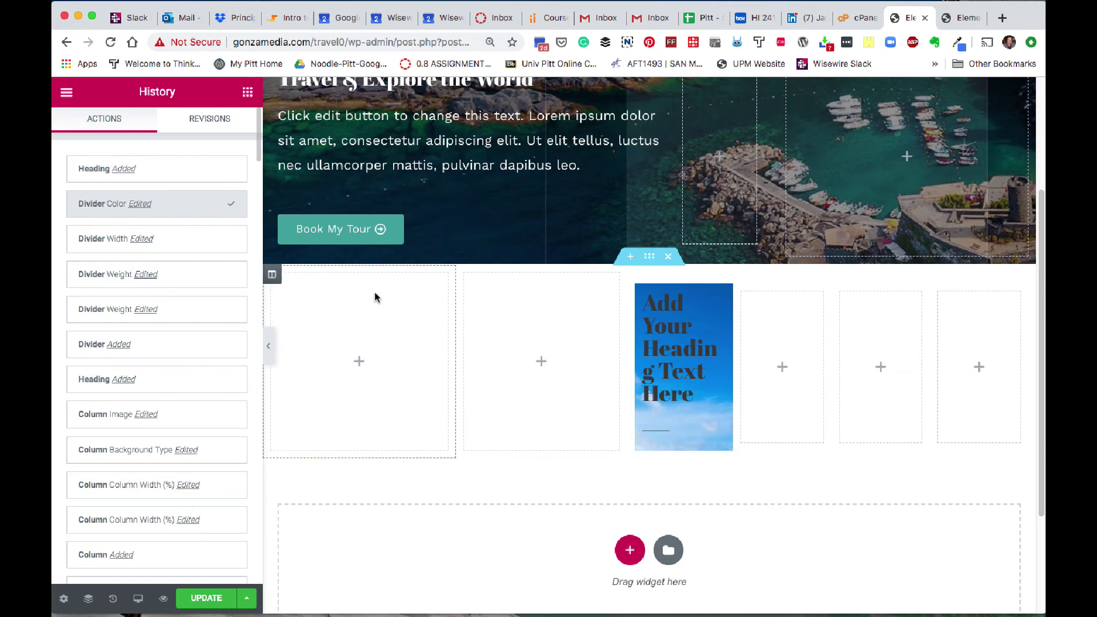
Step: Add a Heading below the divider in the first inner column and set its title to "Sunny Ari Atoll", using the reference page as a guide
{"action": "left_click", "coordinate": [247, 91]}
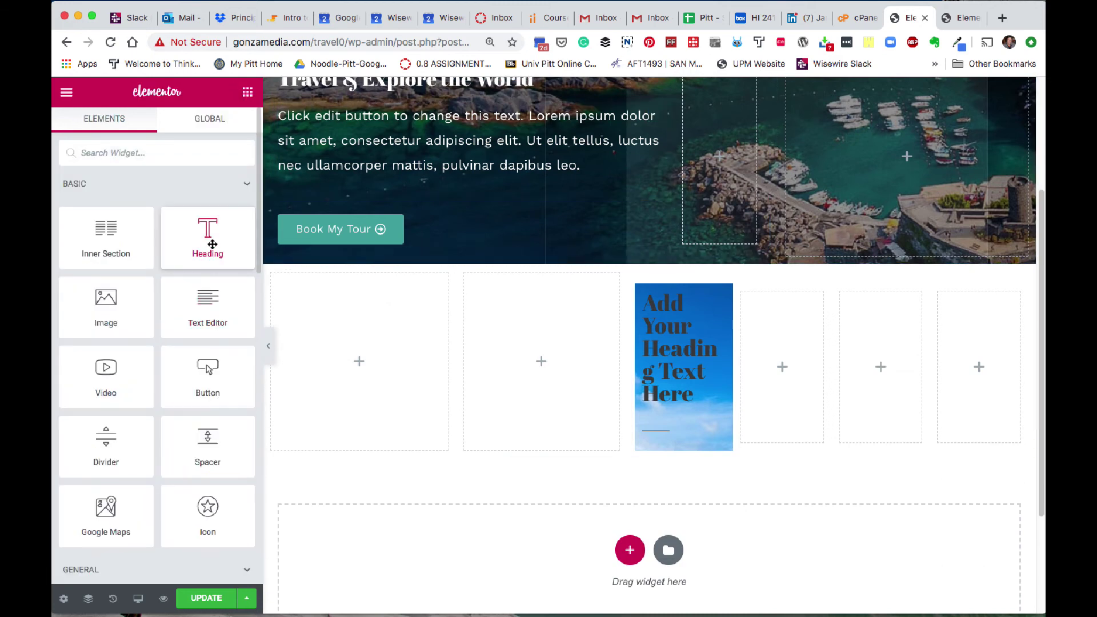
{"action": "left_click_drag", "start_coordinate": [209, 240], "coordinate": [650, 436]}
{"action": "triple_click", "coordinate": [662, 474]}
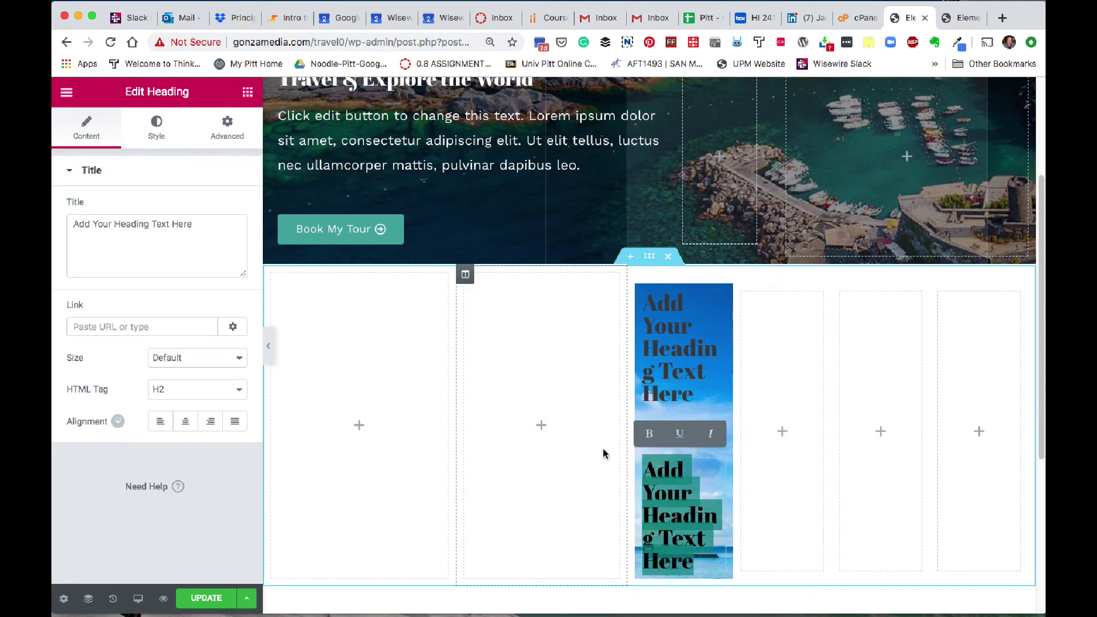
{"action": "key", "text": "BackSpace"}
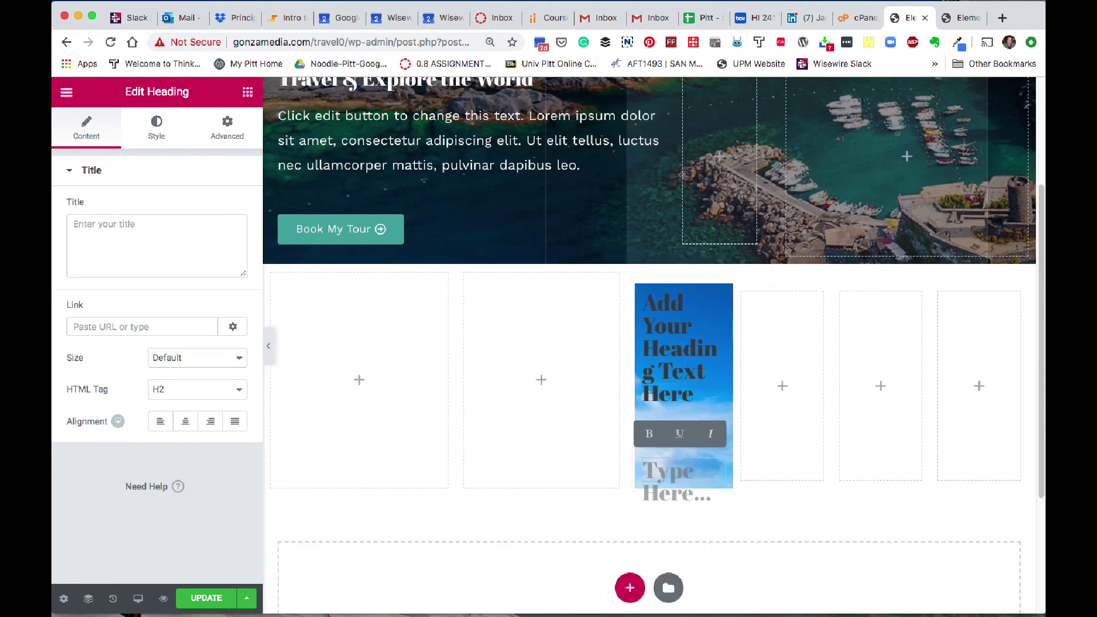
{"action": "left_click", "coordinate": [958, 19]}
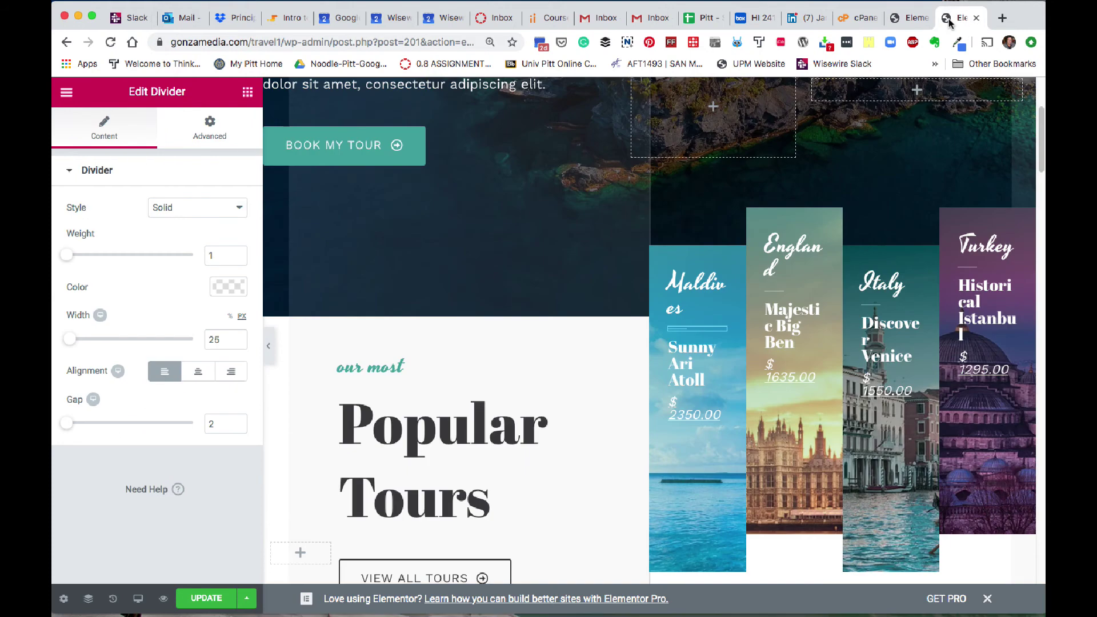
{"action": "left_click", "coordinate": [908, 21]}
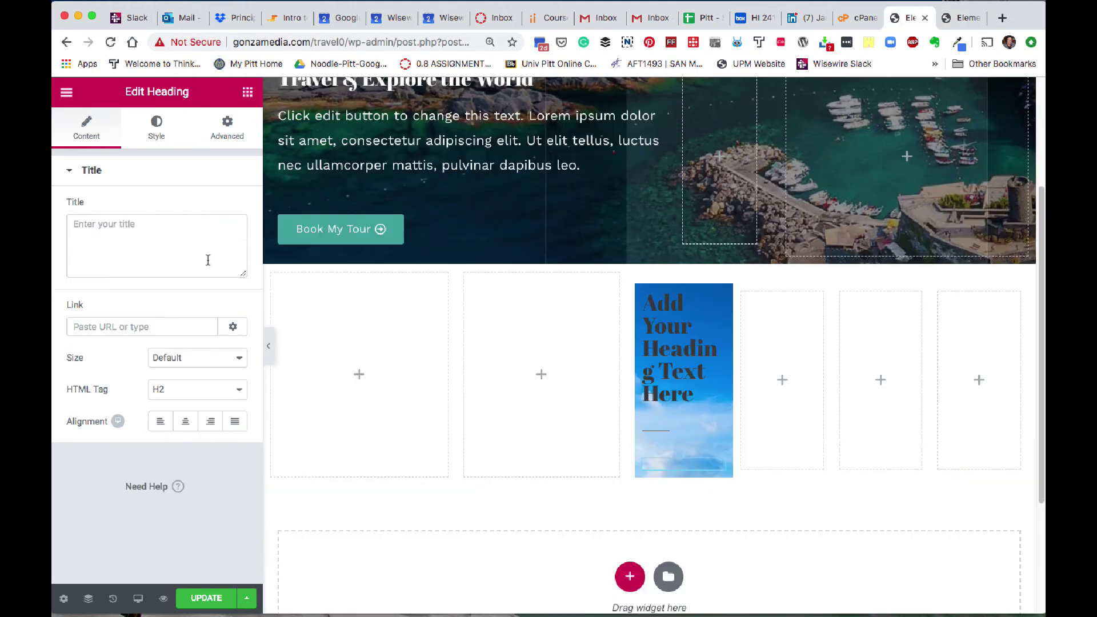
{"action": "type", "text": "Sunny Ari Atoll"}
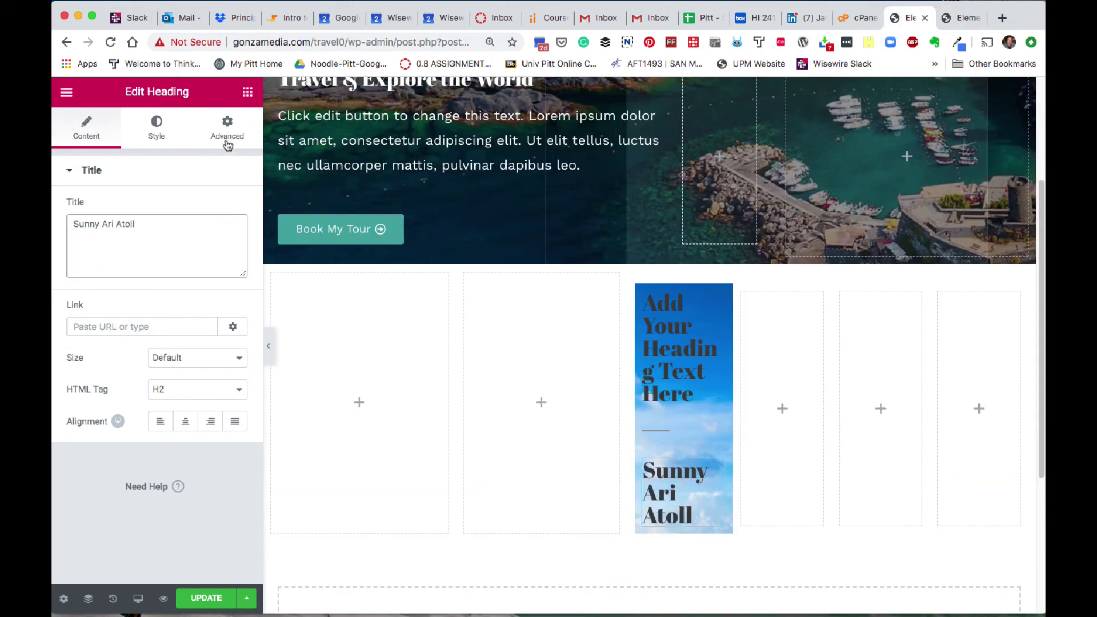
Step: Set the Sunny Ari Atoll heading's text color to white (#ffffff) and its font size to 21 px
{"action": "left_click", "coordinate": [154, 131]}
{"action": "left_click", "coordinate": [229, 208]}
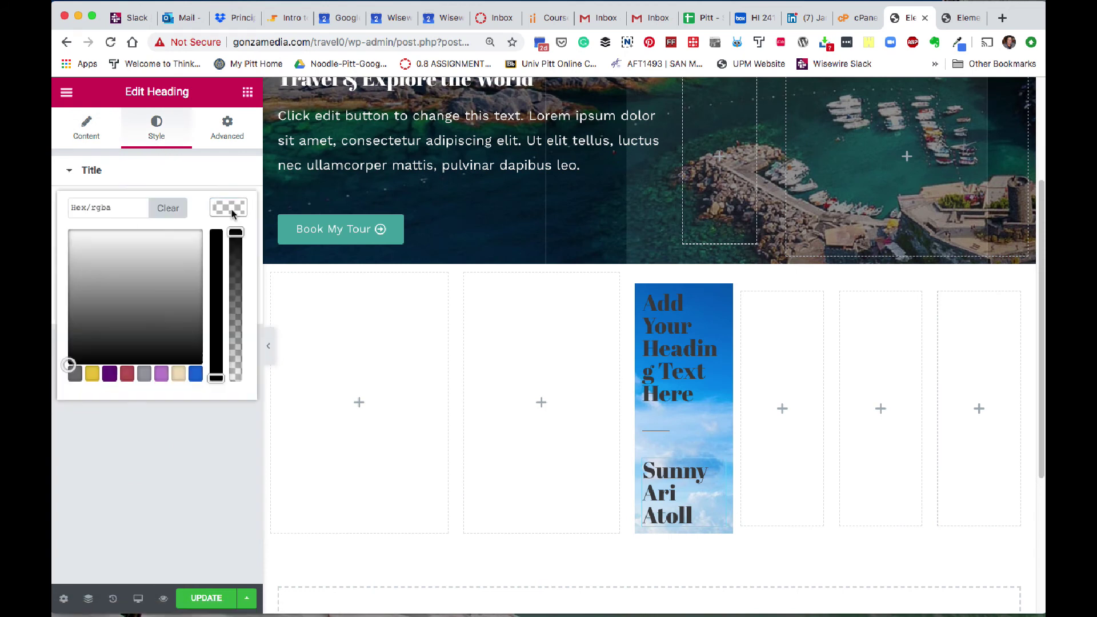
{"action": "left_click", "coordinate": [135, 255]}
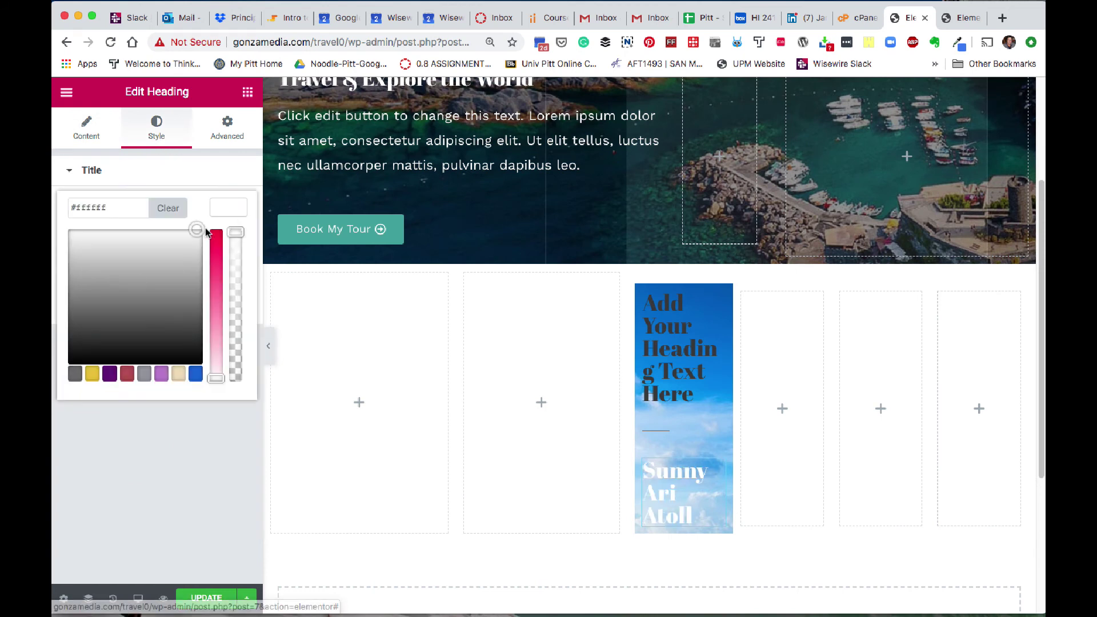
{"action": "left_click", "coordinate": [205, 227]}
{"action": "left_click", "coordinate": [117, 180]}
{"action": "left_click", "coordinate": [228, 240]}
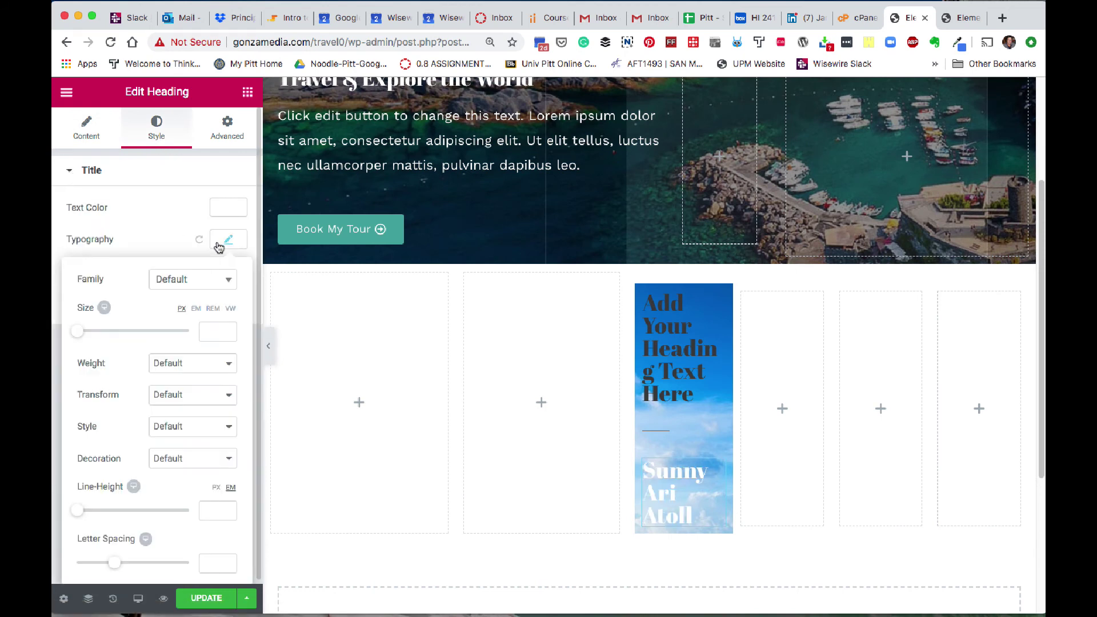
{"action": "left_click_drag", "start_coordinate": [84, 335], "coordinate": [92, 333]}
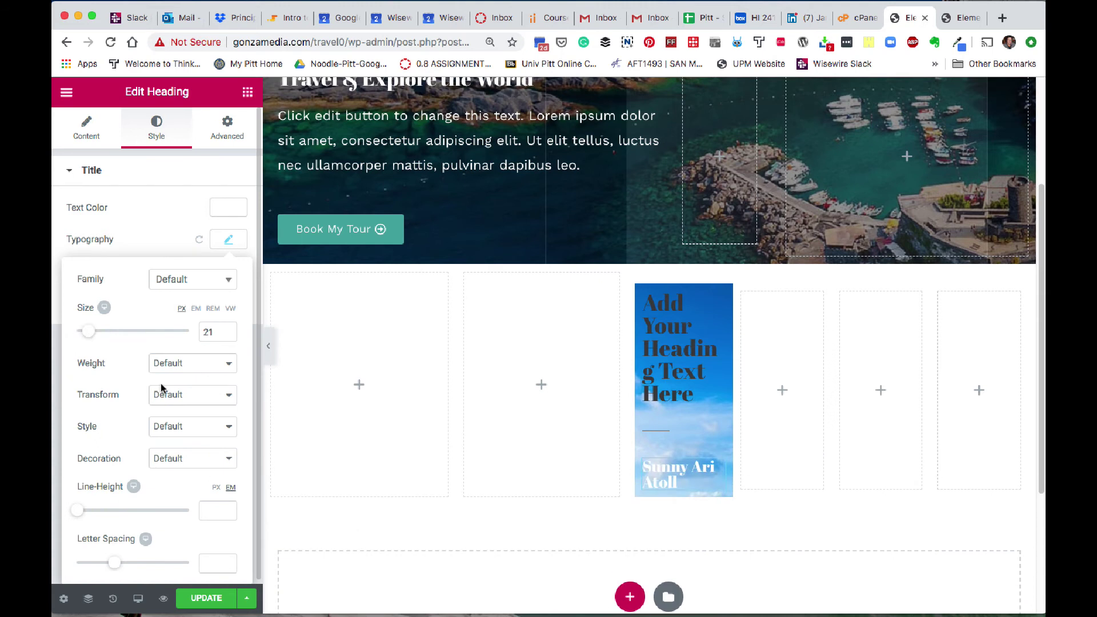
Step: Change the title of the heading above the divider to "Maldives" and make its text color near white
{"action": "triple_click", "coordinate": [656, 390]}
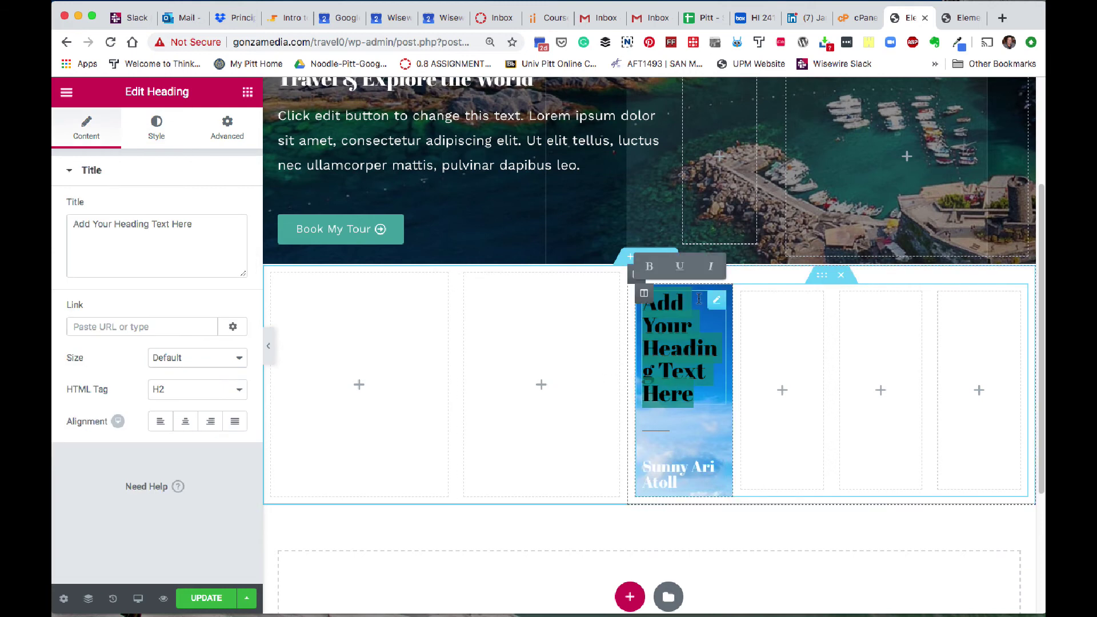
{"action": "left_click", "coordinate": [716, 305]}
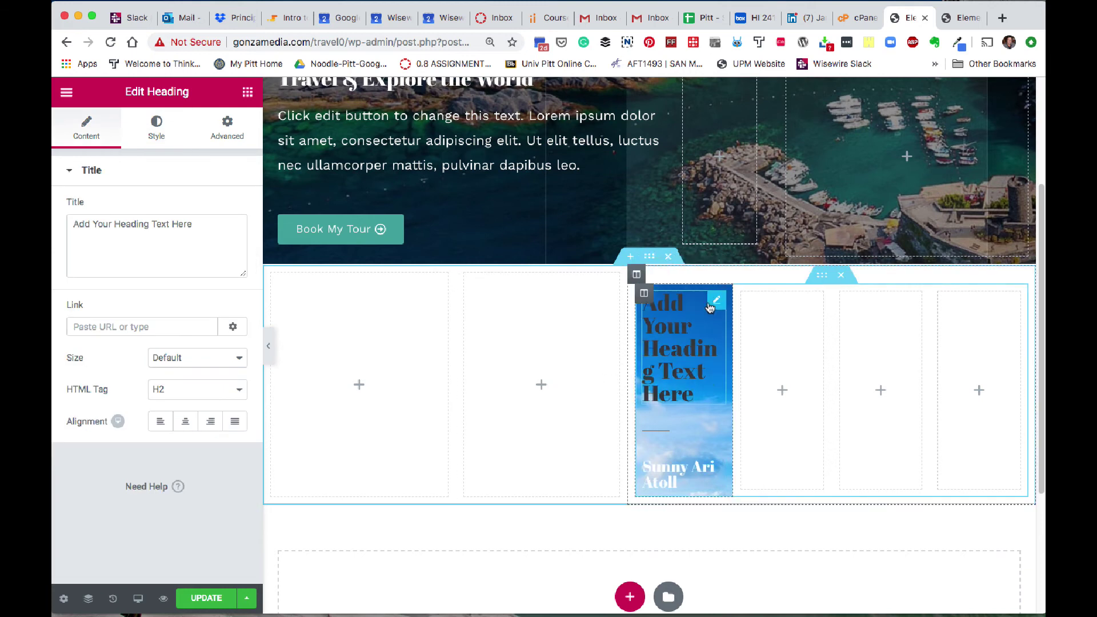
{"action": "left_click_drag", "start_coordinate": [198, 230], "coordinate": [90, 213]}
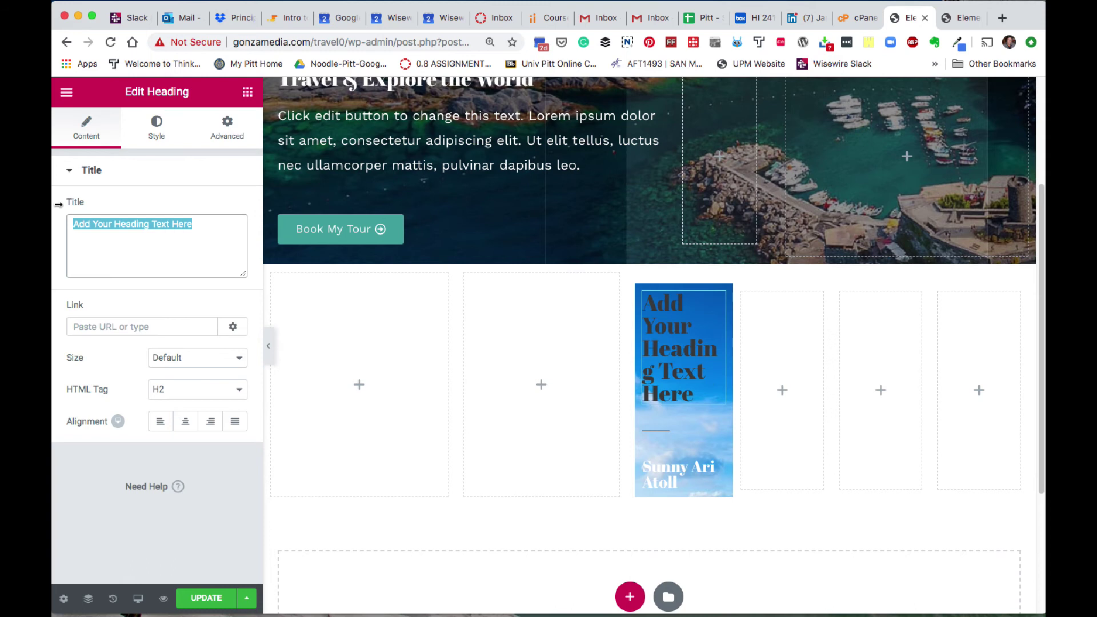
{"action": "type", "text": "Maldives"}
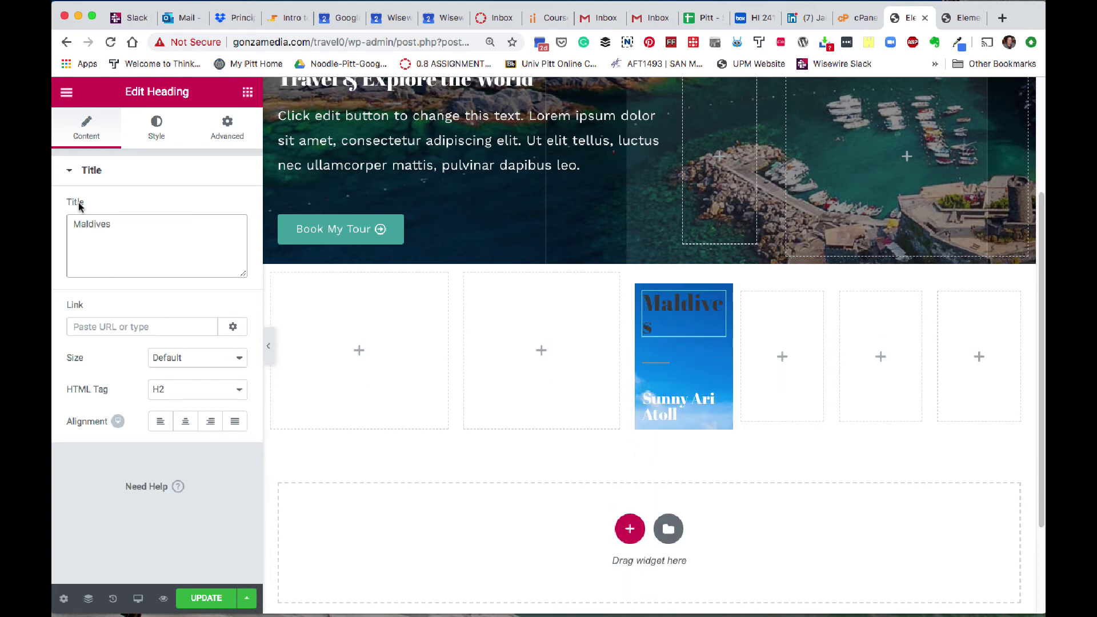
{"action": "left_click", "coordinate": [157, 129]}
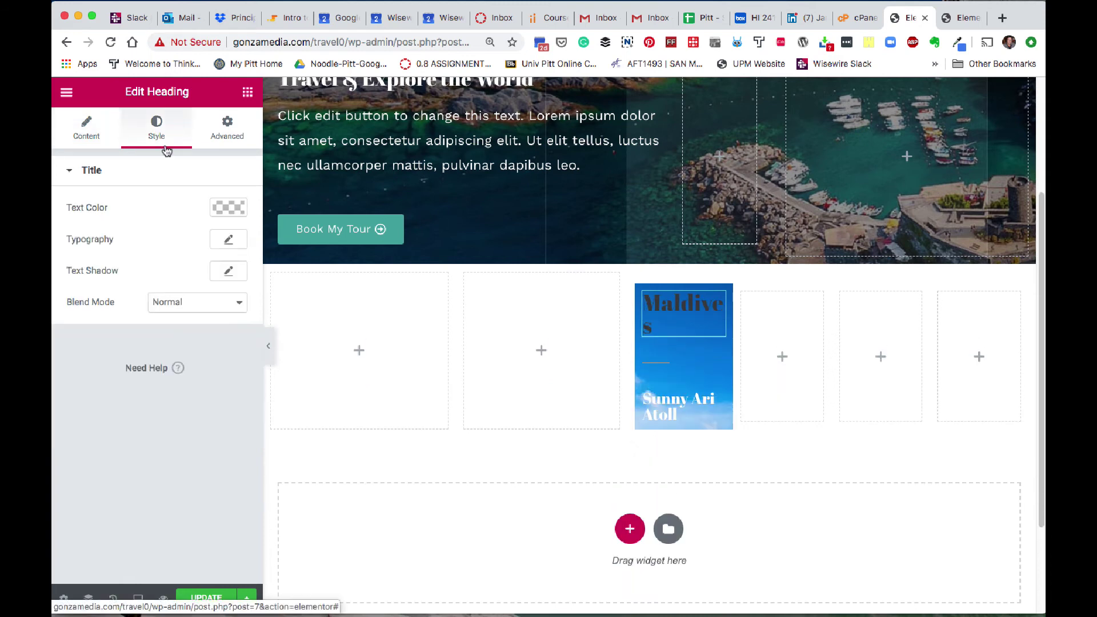
{"action": "left_click", "coordinate": [228, 208]}
{"action": "left_click_drag", "start_coordinate": [180, 287], "coordinate": [70, 230]}
{"action": "key", "text": "Escape"}
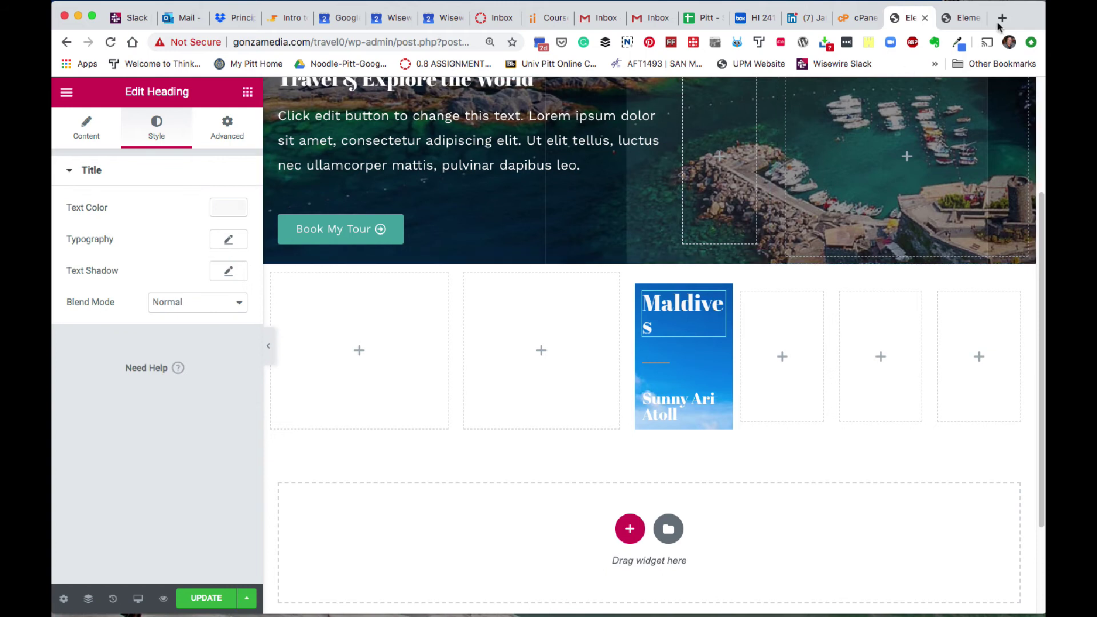
Step: Check the Maldives heading's typography on the reference page and set the new Maldives heading's font family to Yesteryear
{"action": "left_click", "coordinate": [965, 18]}
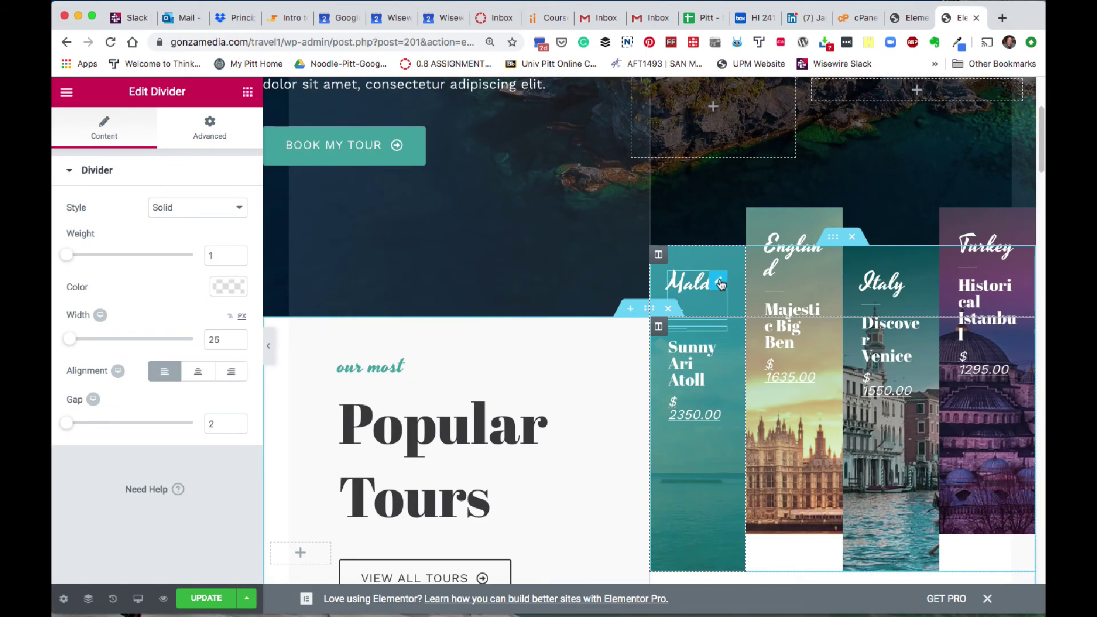
{"action": "left_click", "coordinate": [720, 282]}
{"action": "left_click", "coordinate": [157, 136]}
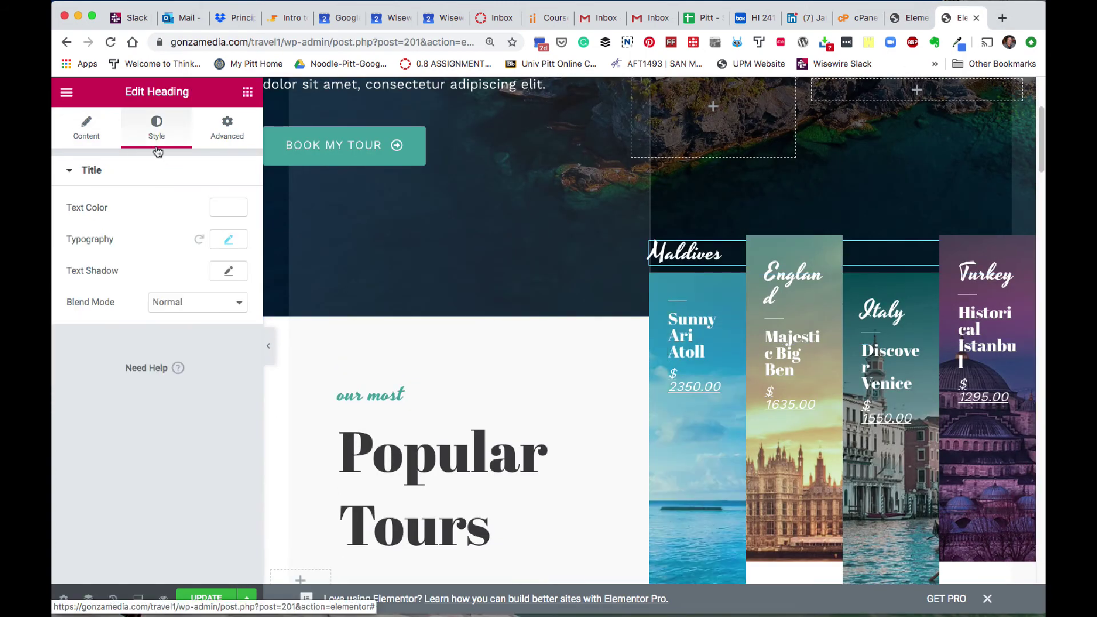
{"action": "left_click", "coordinate": [225, 243]}
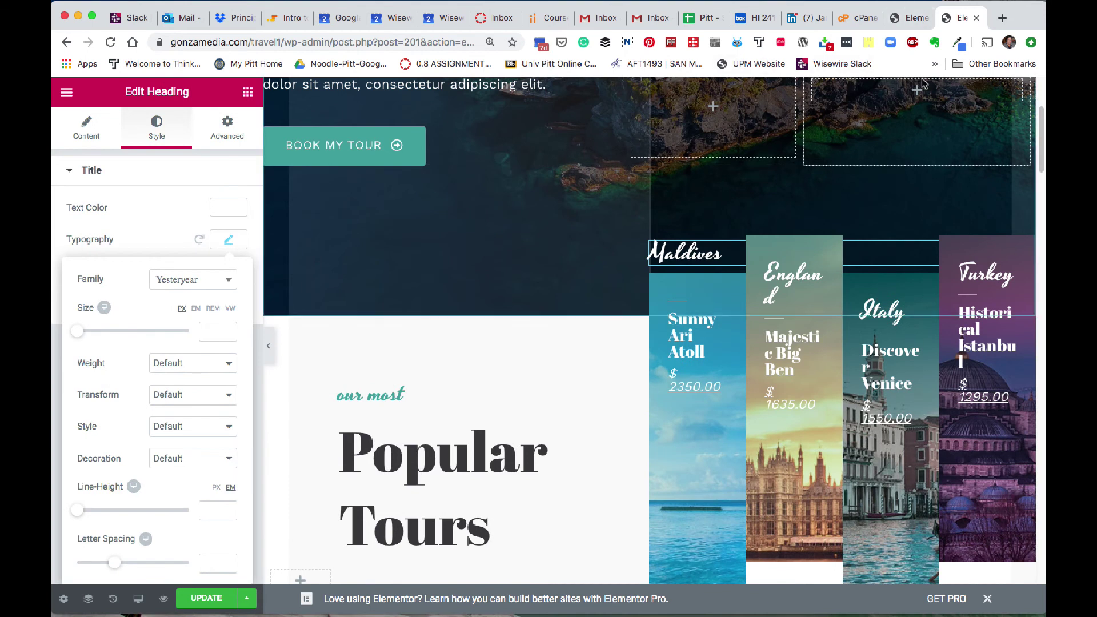
{"action": "key", "text": "ctrl+shift+Tab"}
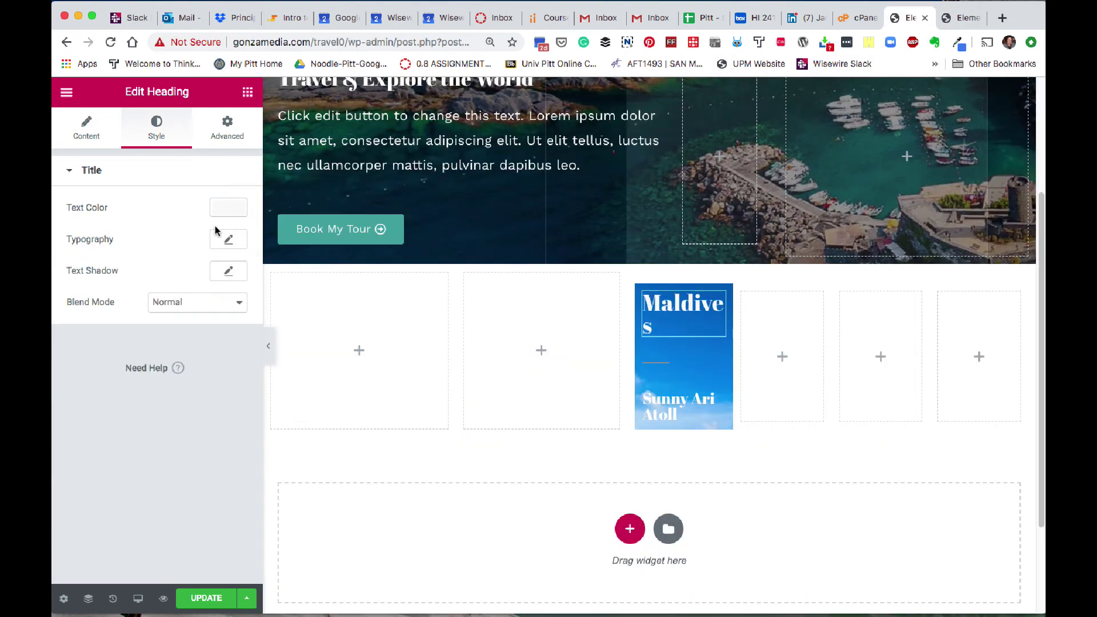
{"action": "left_click", "coordinate": [226, 239]}
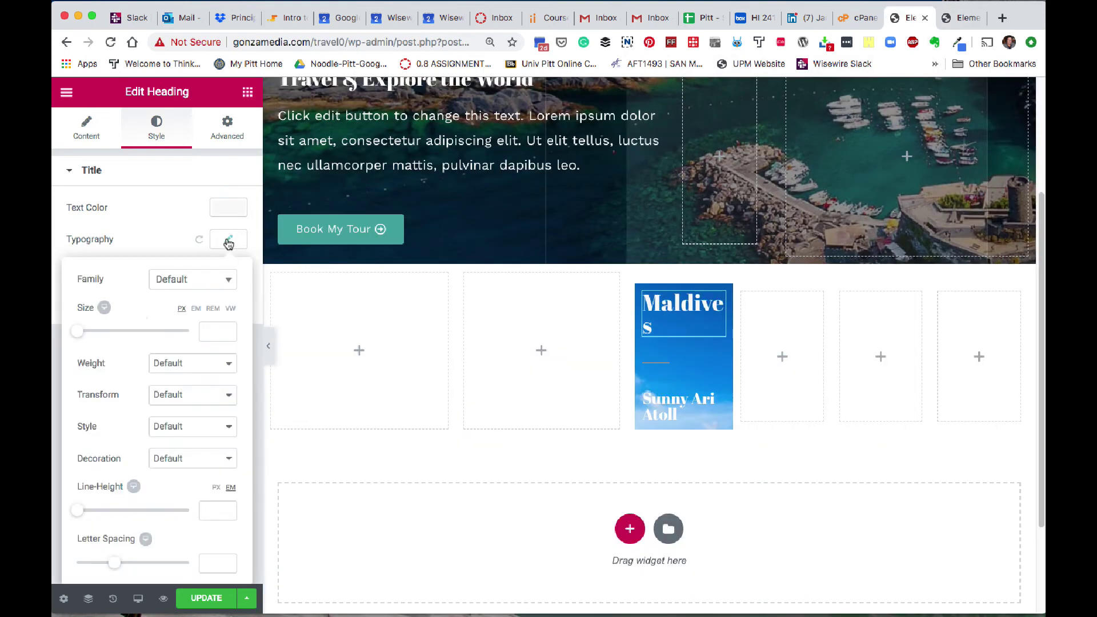
{"action": "left_click", "coordinate": [178, 282]}
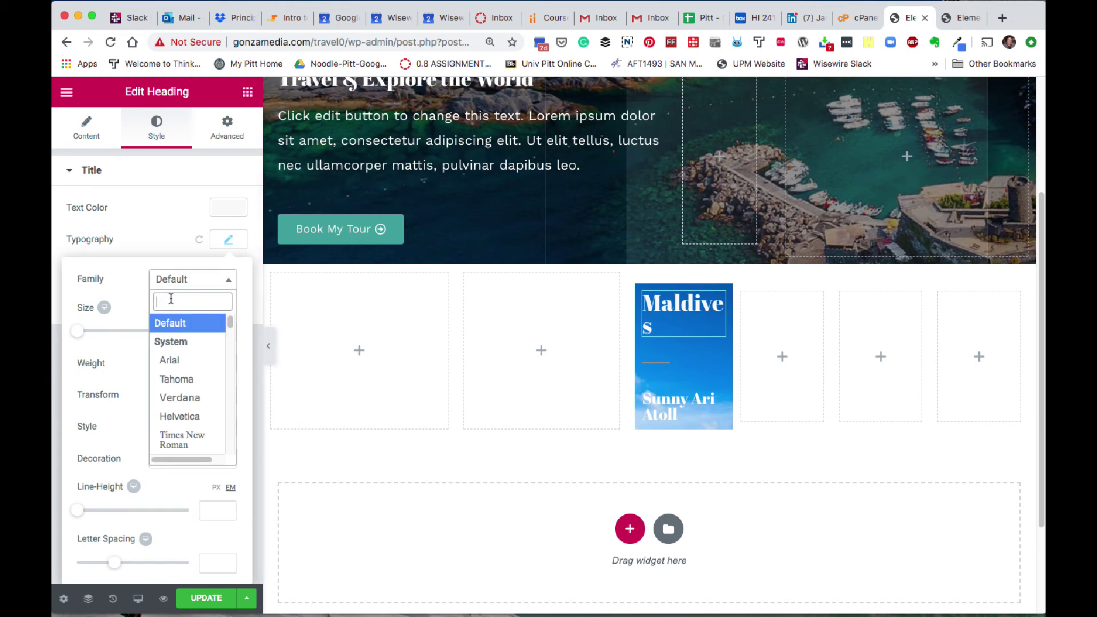
{"action": "type", "text": "yes"}
{"action": "left_click", "coordinate": [181, 361]}
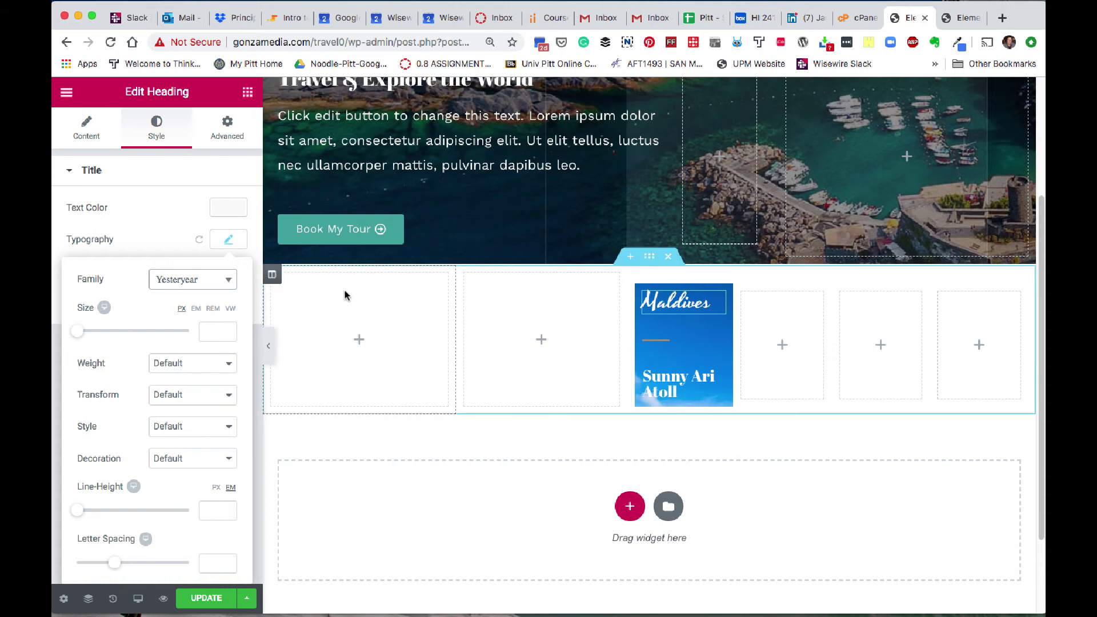
Step: Add a Heading titled "$2350.00" below the Sunny Ari Atoll heading and set its text color to white
{"action": "left_click", "coordinate": [249, 100]}
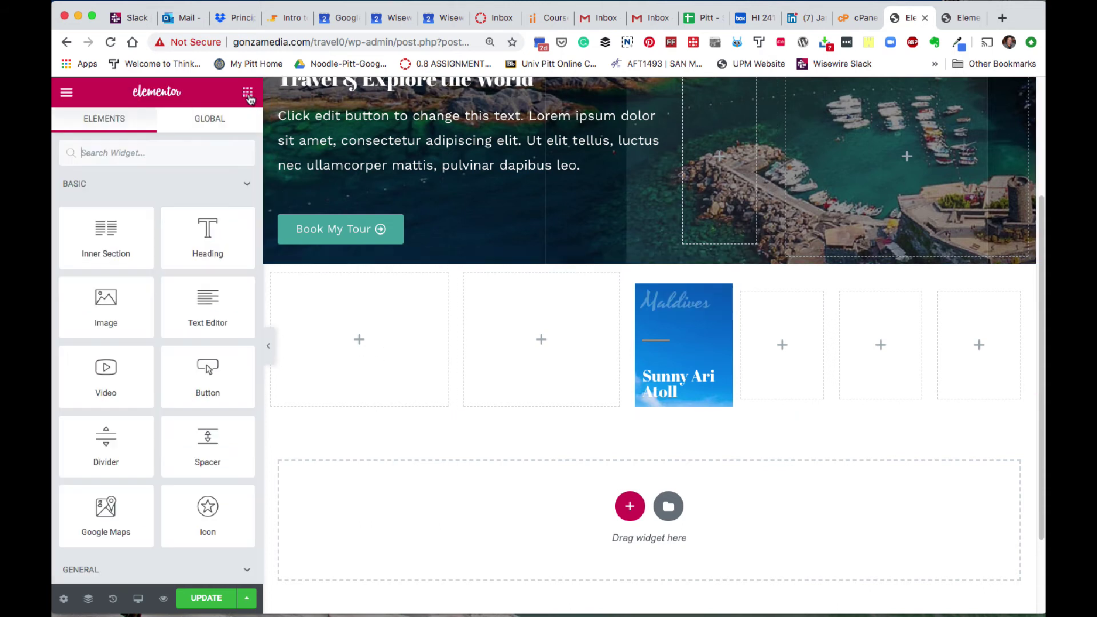
{"action": "left_click_drag", "start_coordinate": [203, 235], "coordinate": [697, 520]}
{"action": "type", "text": "$2350.00"}
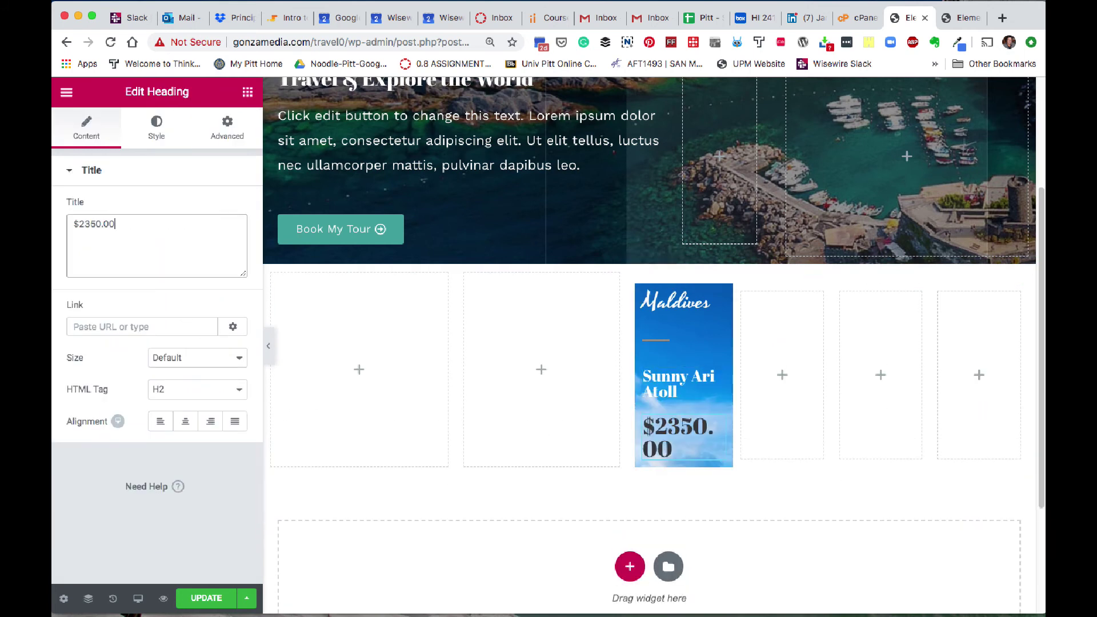
{"action": "left_click", "coordinate": [142, 131]}
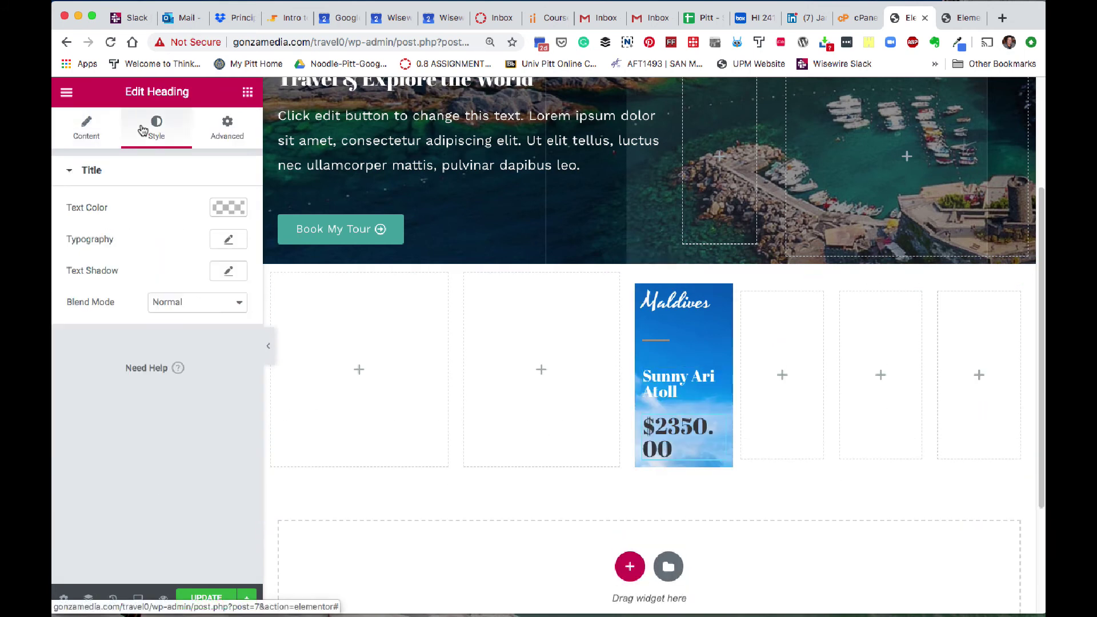
{"action": "left_click", "coordinate": [225, 208]}
{"action": "left_click_drag", "start_coordinate": [180, 337], "coordinate": [183, 228]}
{"action": "left_click", "coordinate": [74, 174]}
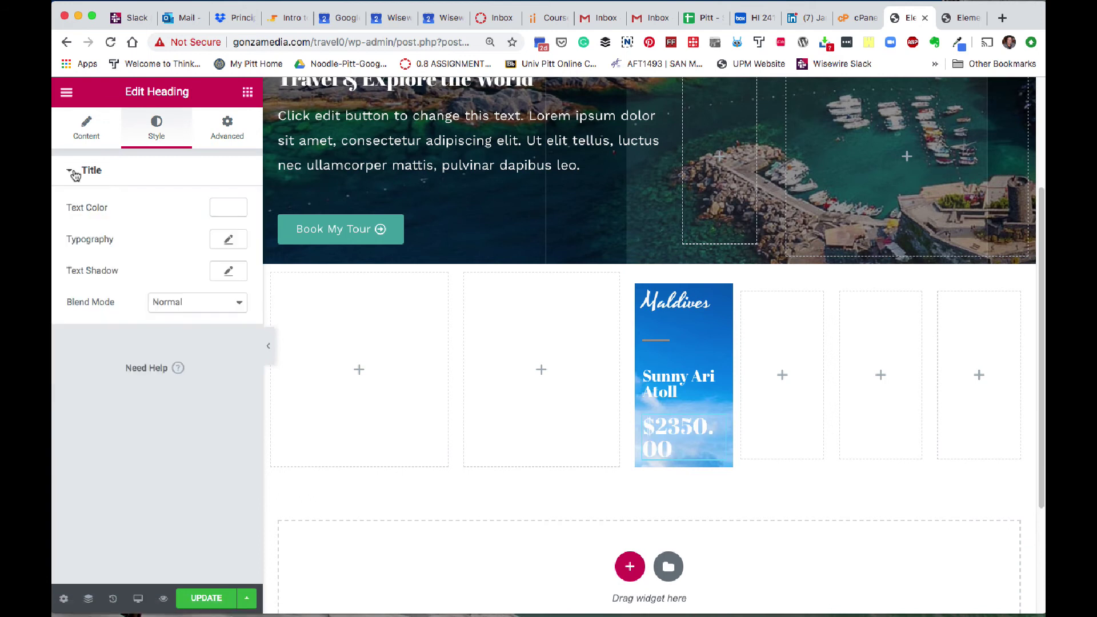
Step: Set the $2350.00 heading's font size to 21 px and compare the tour column with the reference page
{"action": "left_click", "coordinate": [228, 240]}
{"action": "left_click_drag", "start_coordinate": [84, 330], "coordinate": [94, 331]}
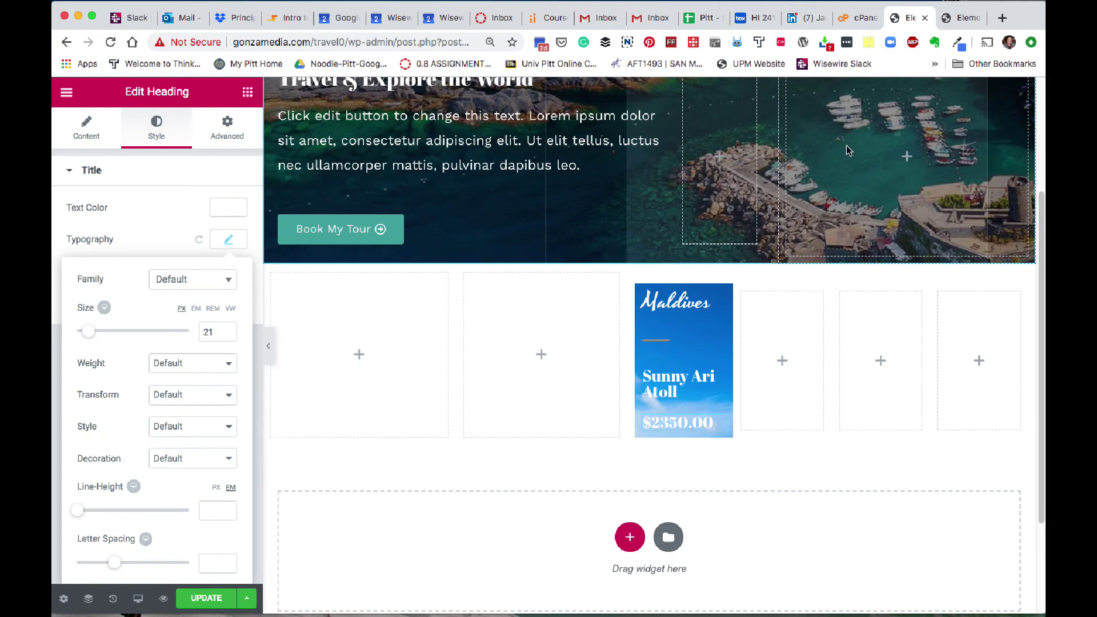
{"action": "left_click", "coordinate": [968, 16]}
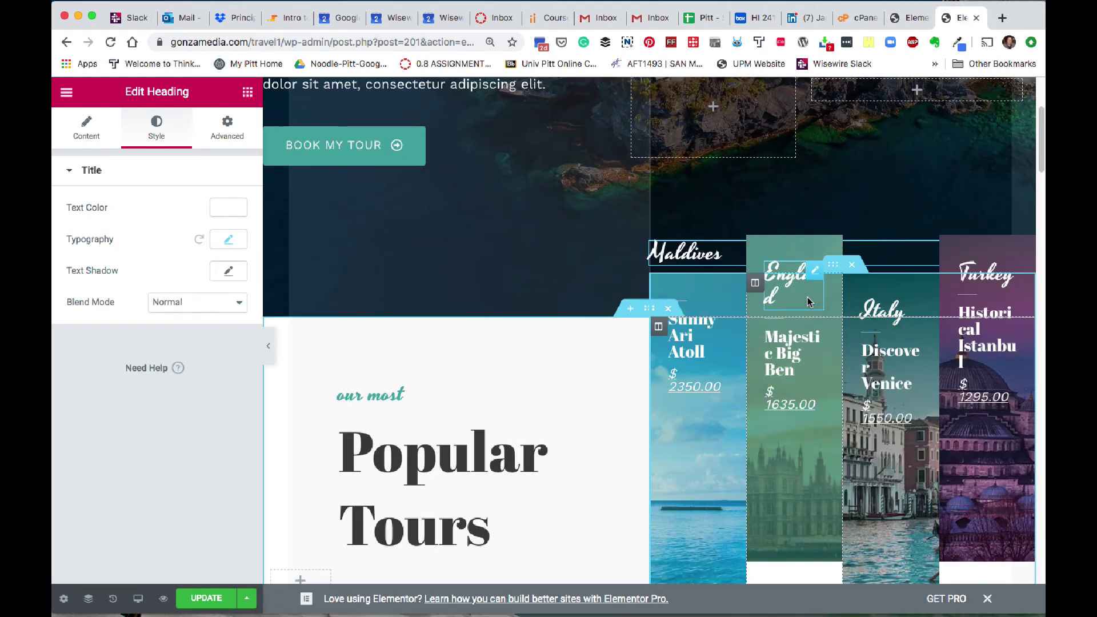
{"action": "scroll", "coordinate": [677, 448], "scroll_direction": "down", "scroll_amount": 2}
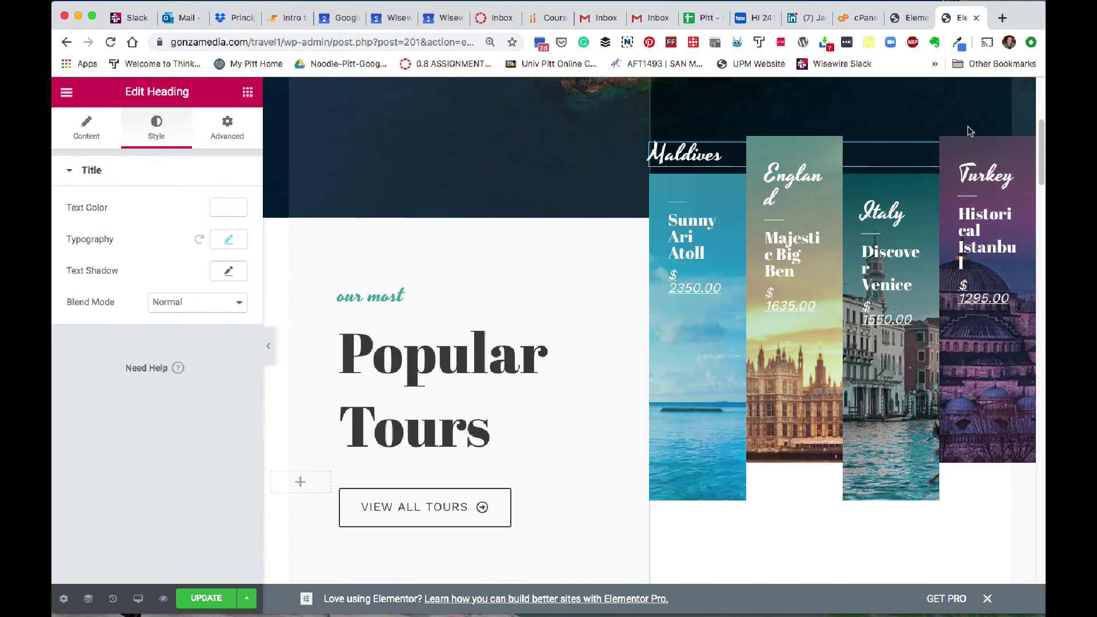
{"action": "key", "text": "ctrl+shift+Tab"}
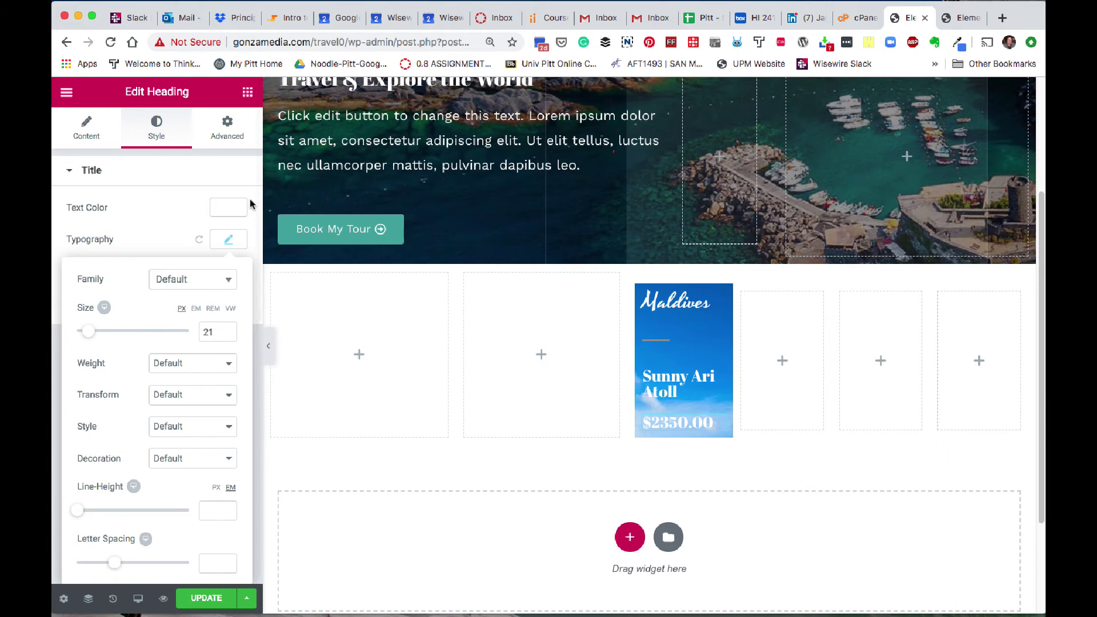
Step: Unlink the $2350.00 heading's padding values and set 200 px bottom and 4 px left padding, checking against the reference page
{"action": "left_click", "coordinate": [222, 136]}
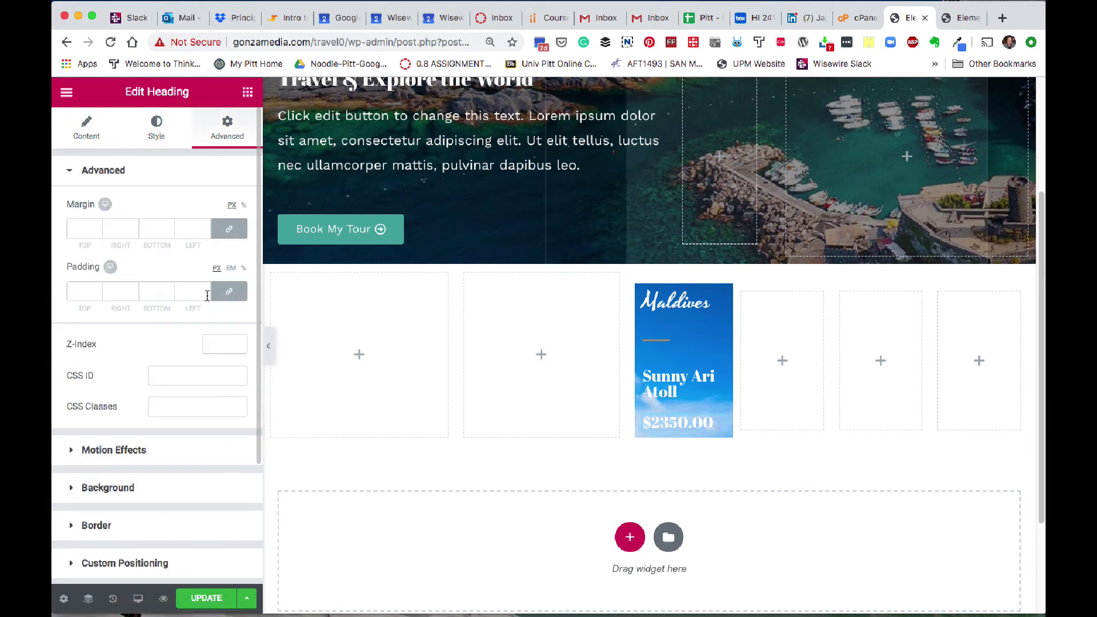
{"action": "left_click", "coordinate": [229, 292]}
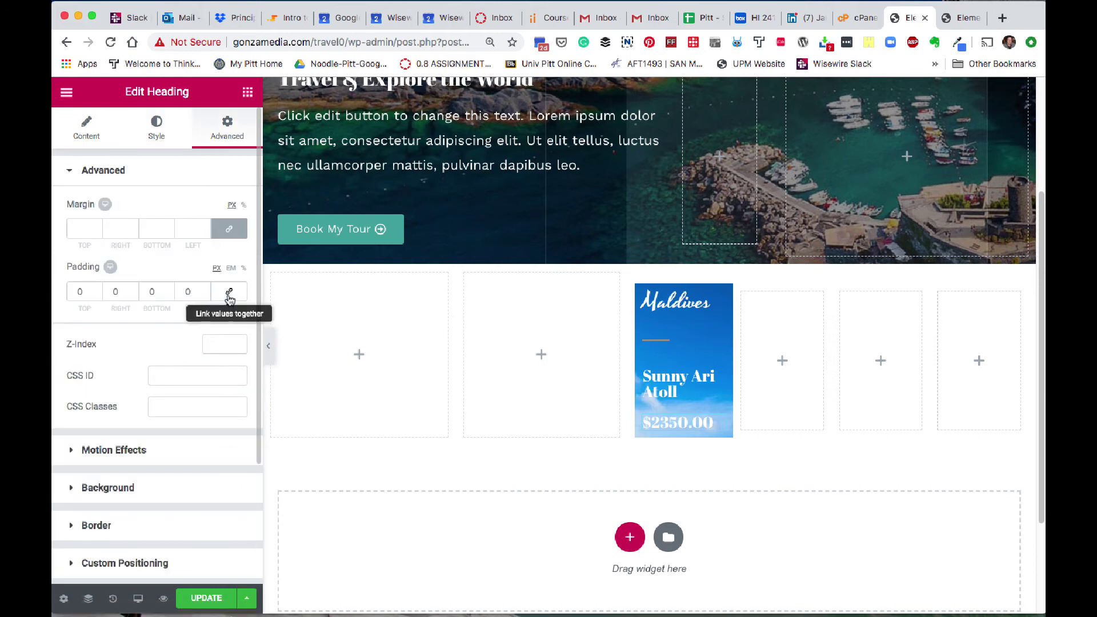
{"action": "double_click", "coordinate": [163, 291]}
{"action": "type", "text": "200"}
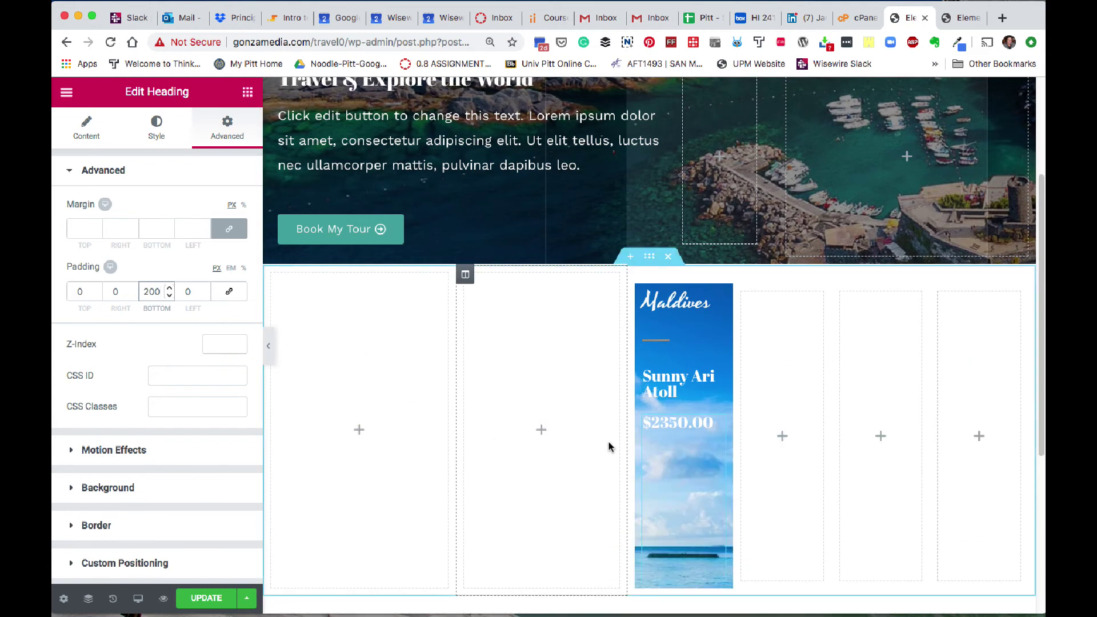
{"action": "left_click", "coordinate": [965, 18]}
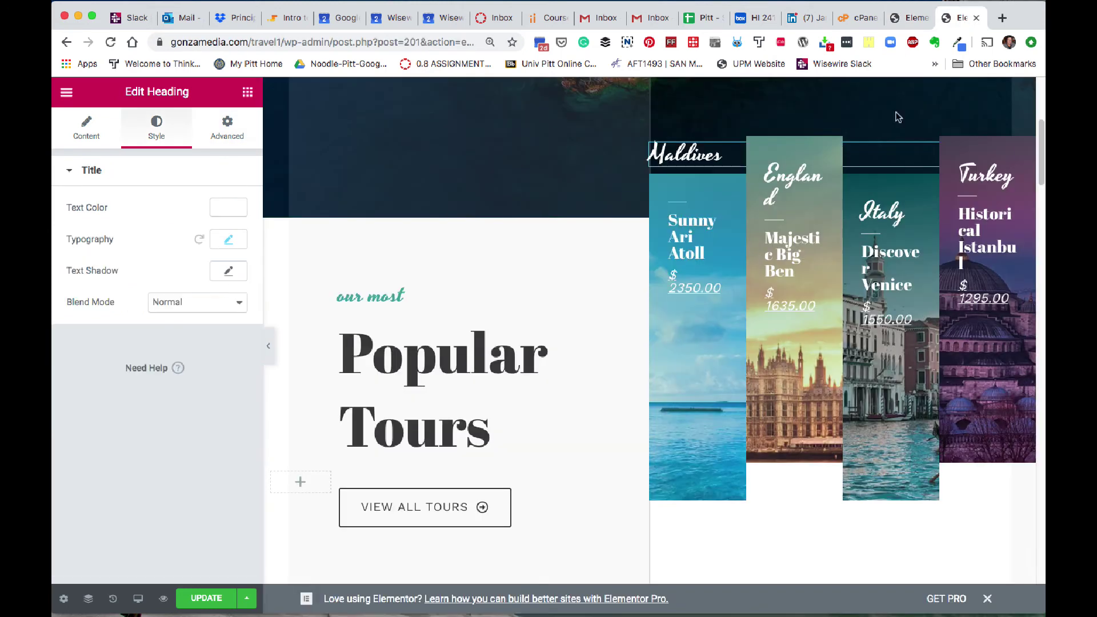
{"action": "left_click", "coordinate": [909, 18]}
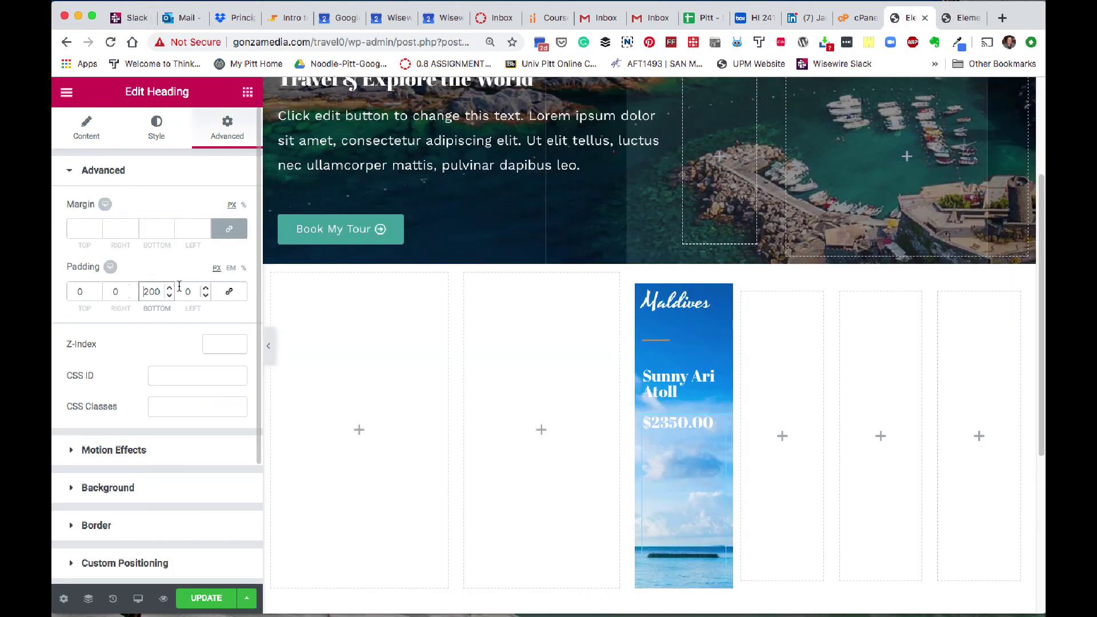
{"action": "left_click", "coordinate": [204, 288]}
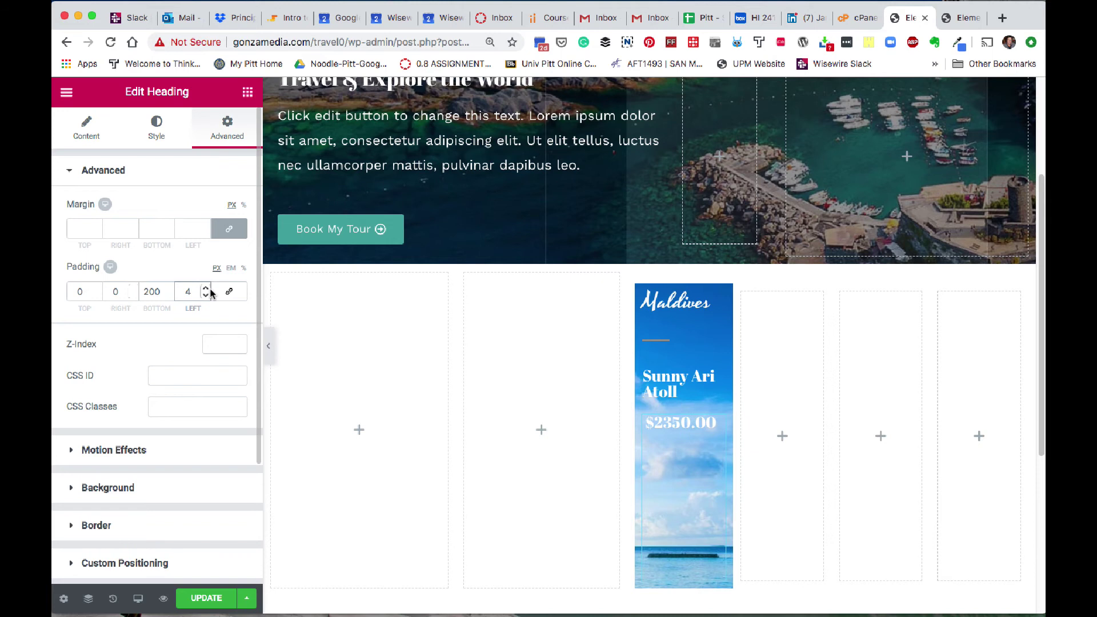
Step: Set the left padding of the Maldives tour column to 12 px
{"action": "left_click", "coordinate": [644, 292]}
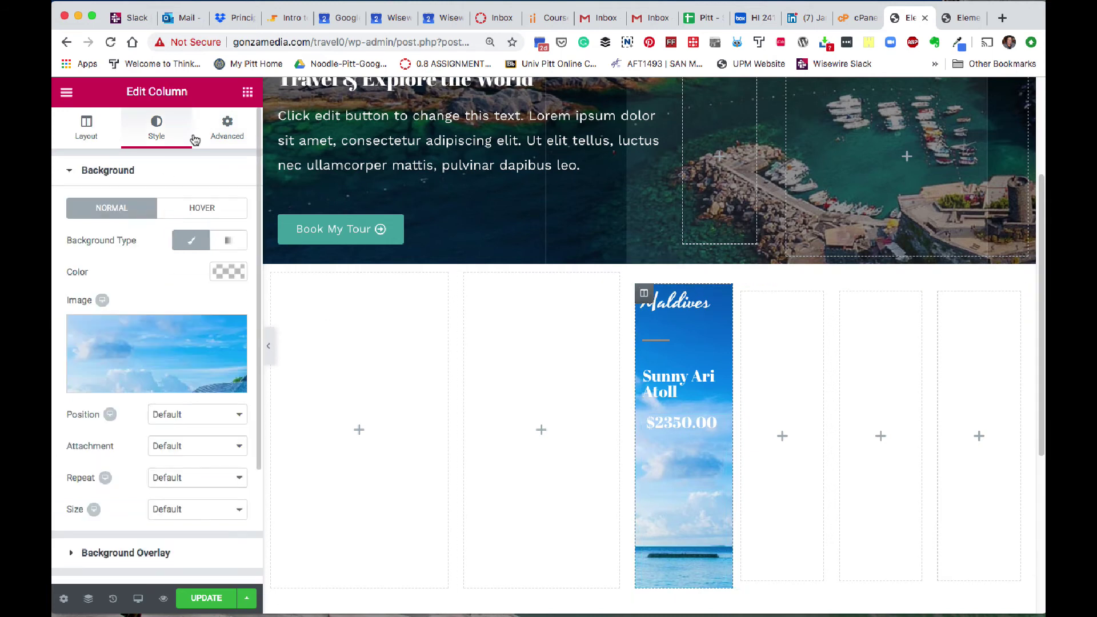
{"action": "left_click", "coordinate": [226, 127]}
{"action": "left_click", "coordinate": [204, 289]}
{"action": "left_click", "coordinate": [204, 289]}
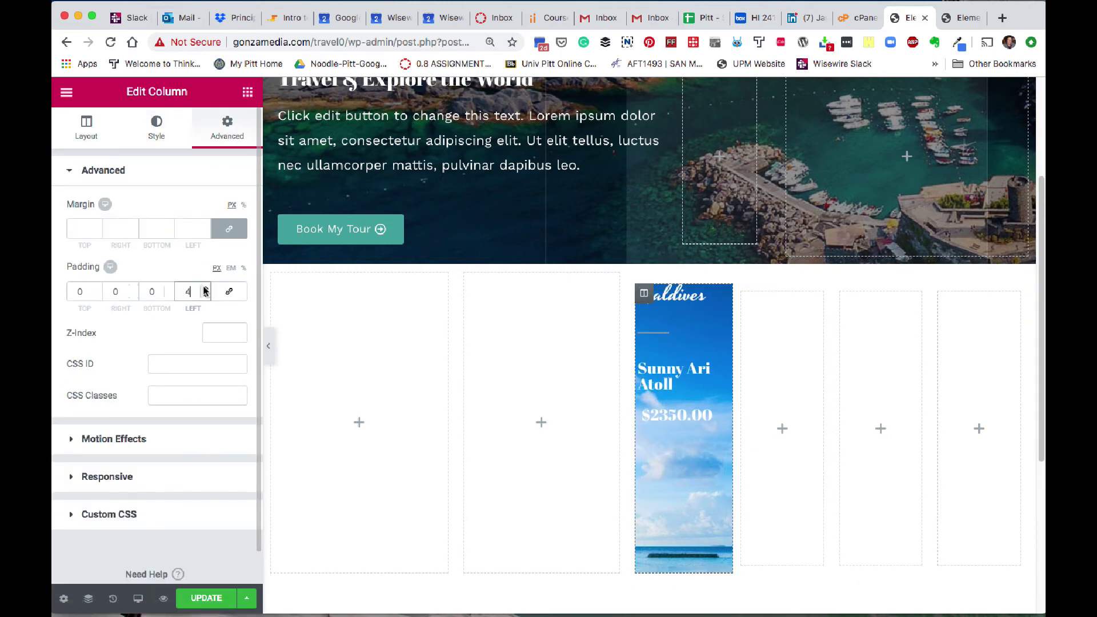
{"action": "left_click", "coordinate": [205, 287]}
{"action": "left_click", "coordinate": [205, 288]}
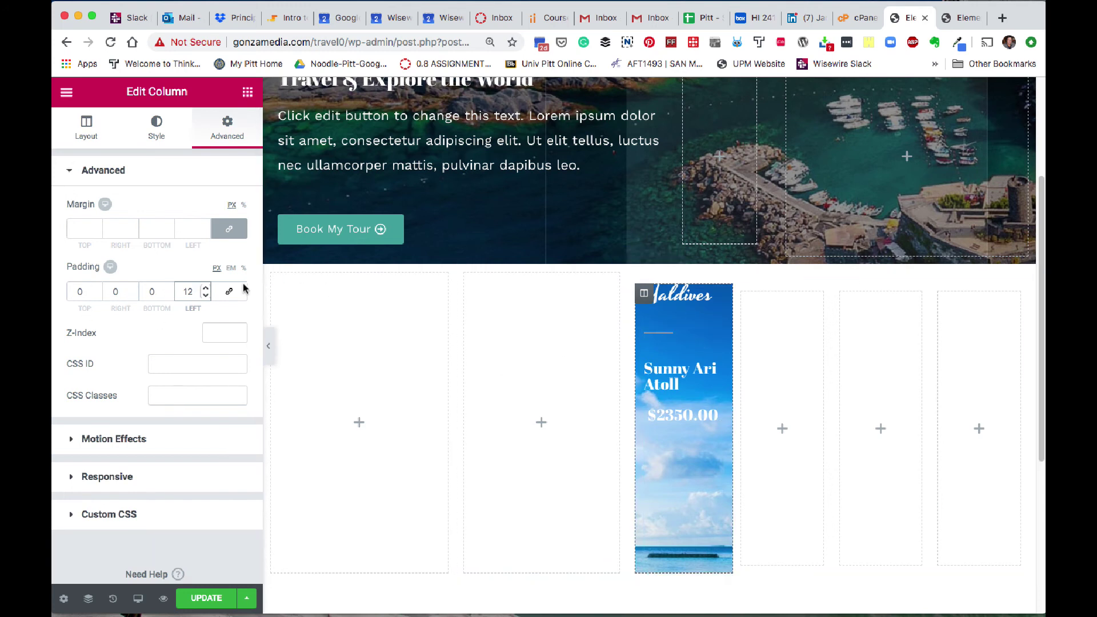
Step: Set the Maldives column's top padding to 11 px and left padding to 16 px, and compare it with the reference page
{"action": "left_click", "coordinate": [104, 291]}
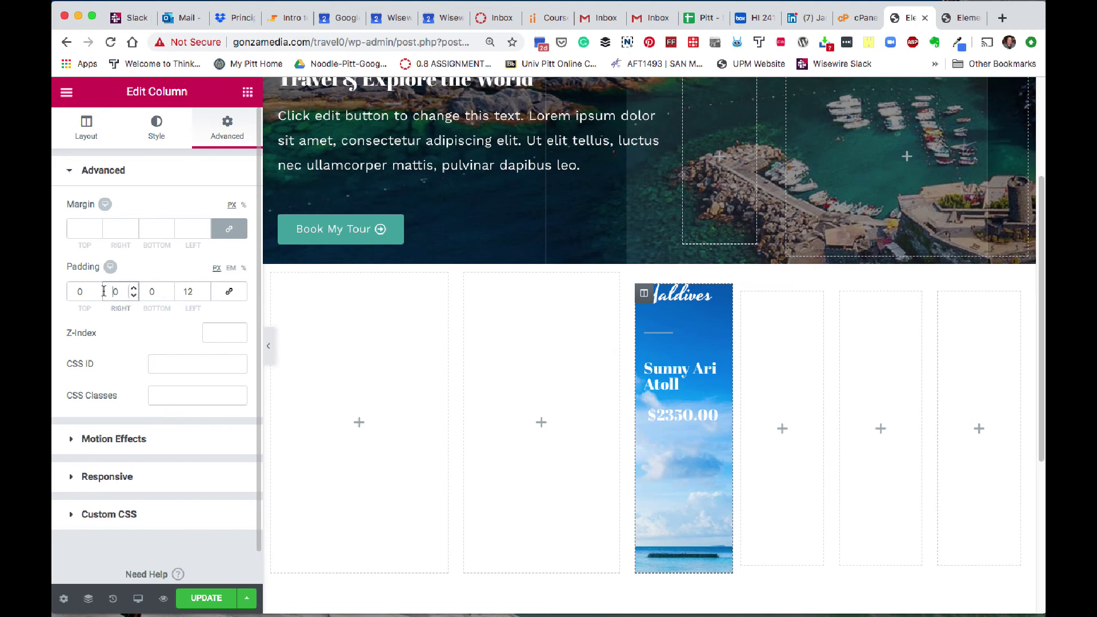
{"action": "left_click", "coordinate": [97, 288]}
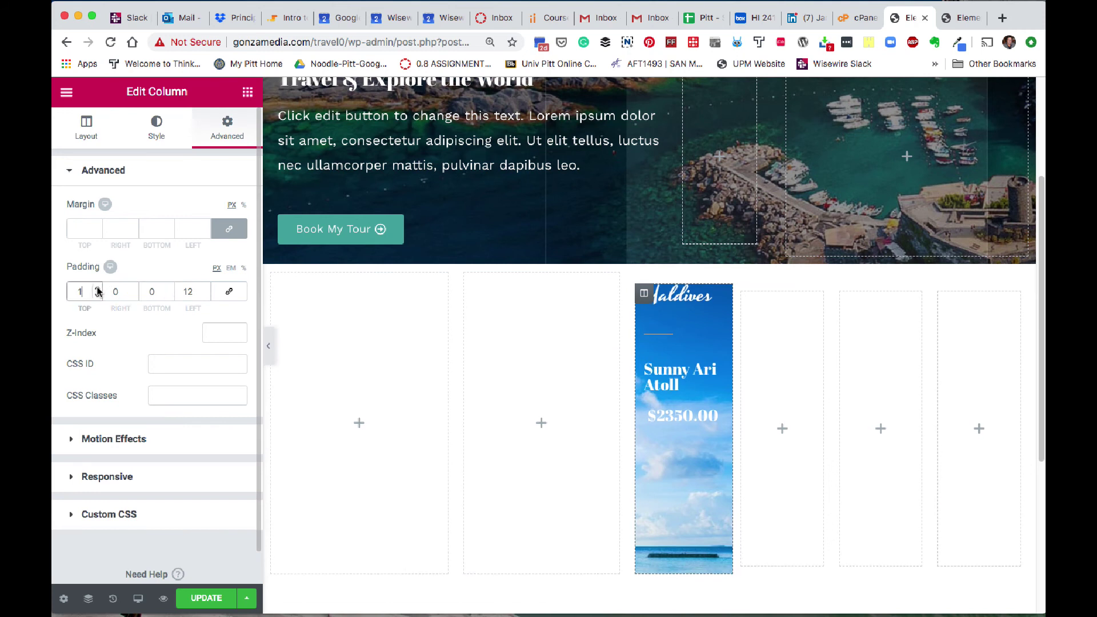
{"action": "left_click", "coordinate": [97, 289]}
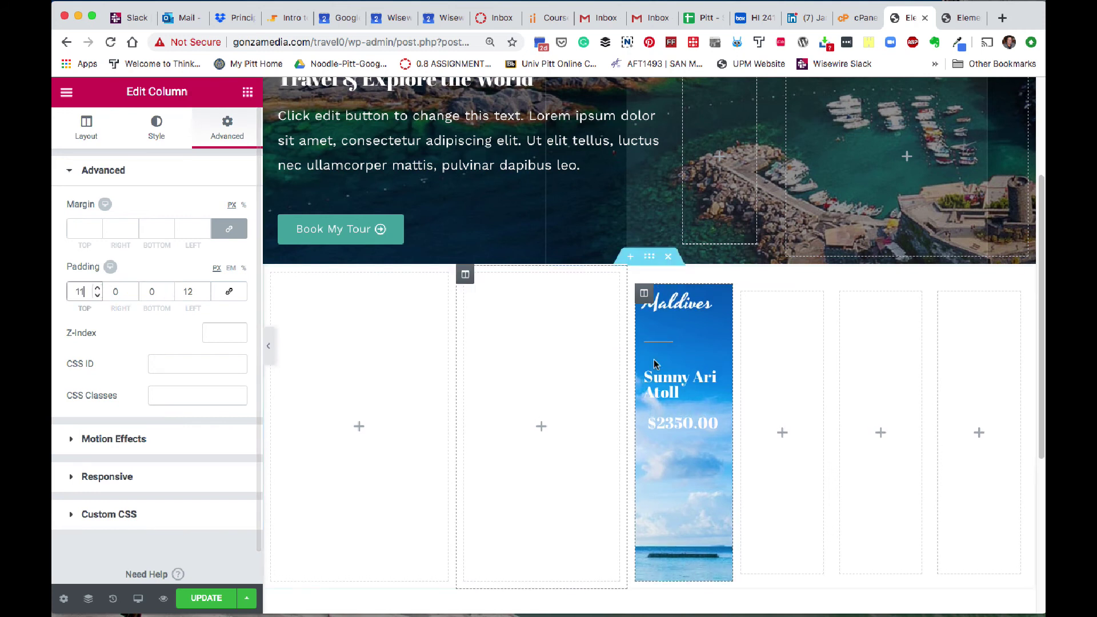
{"action": "left_click", "coordinate": [206, 288]}
{"action": "left_click", "coordinate": [207, 288]}
{"action": "left_click", "coordinate": [206, 289]}
{"action": "left_click", "coordinate": [206, 289]}
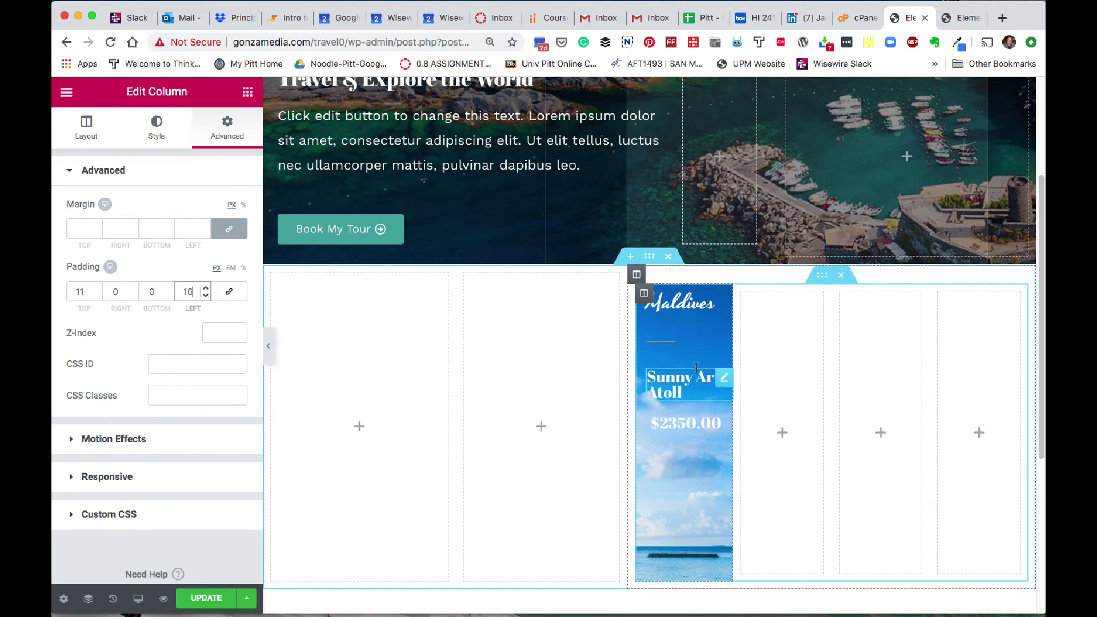
{"action": "key", "text": "ctrl+Tab"}
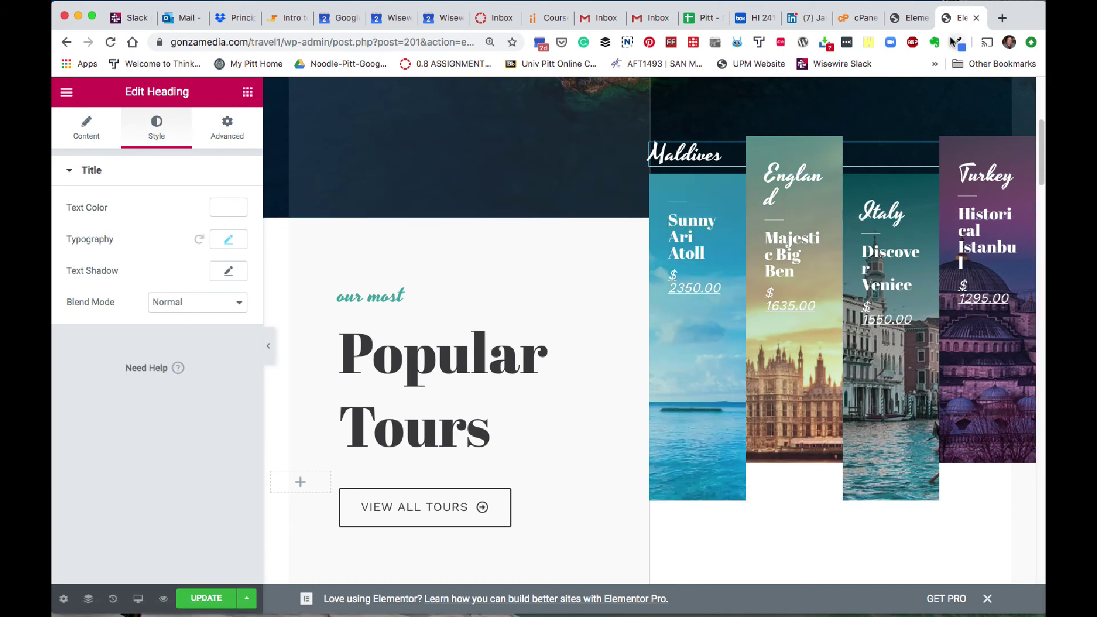
{"action": "left_click", "coordinate": [916, 19]}
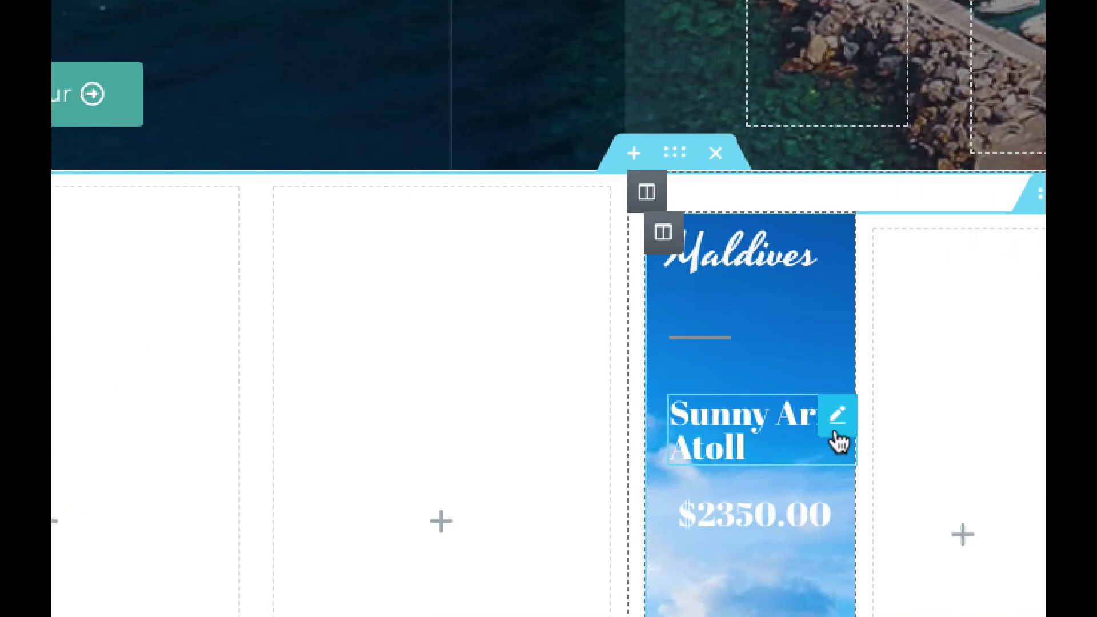
Step: Unlink the Sunny Ari Atoll heading's margins, set its top margin to -21 px, and compare the spacing with the reference page
{"action": "left_click", "coordinate": [838, 420]}
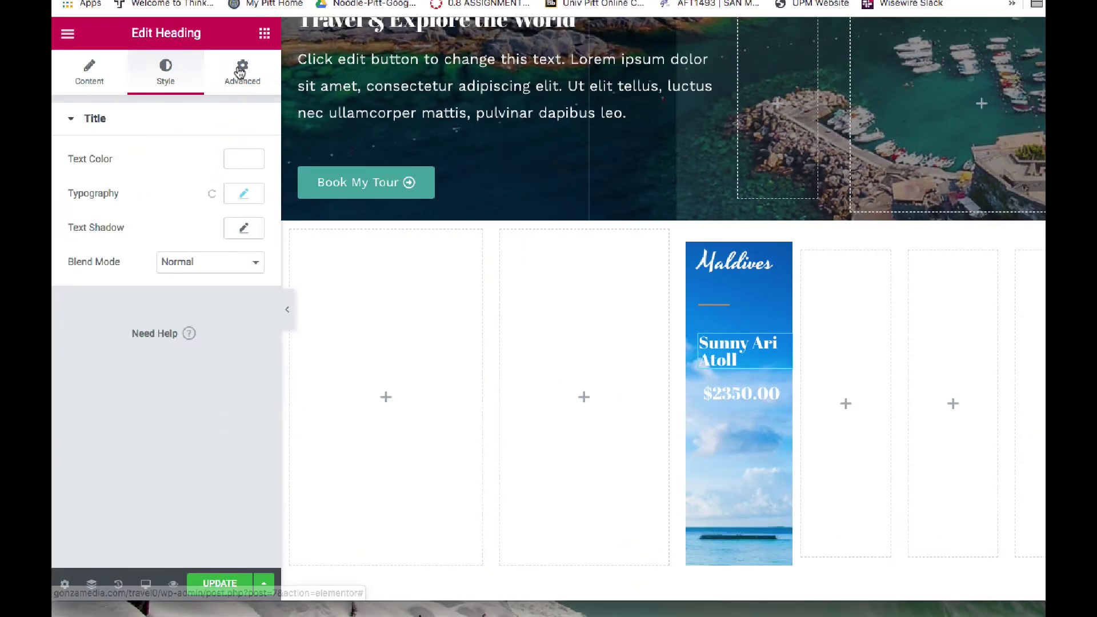
{"action": "left_click", "coordinate": [240, 71]}
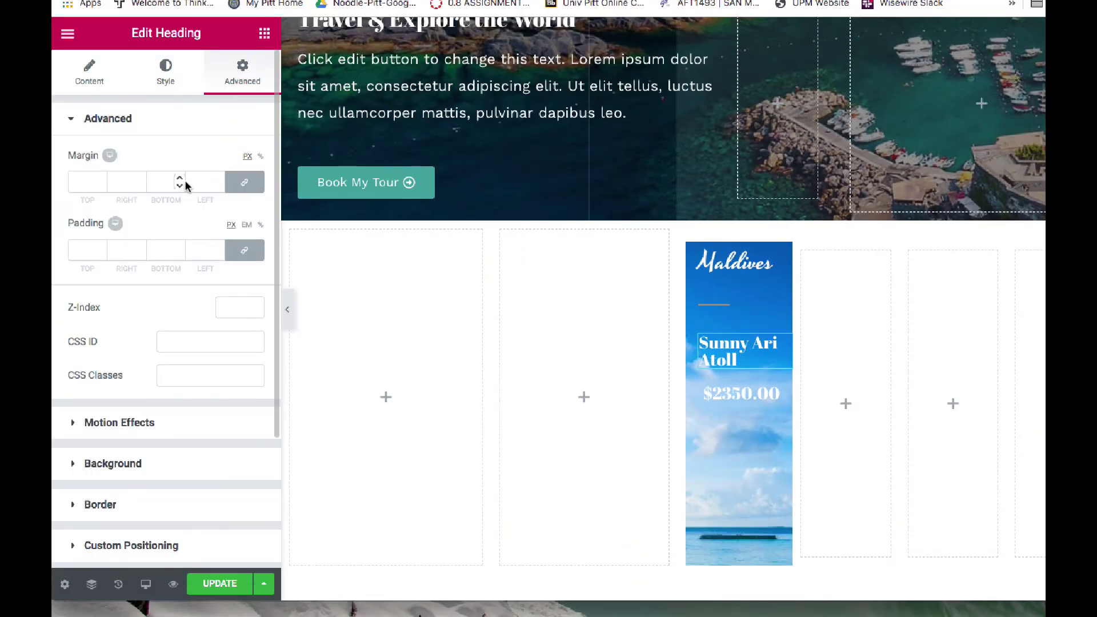
{"action": "left_click", "coordinate": [233, 183]}
{"action": "left_click", "coordinate": [91, 183]}
{"action": "type", "text": "5"}
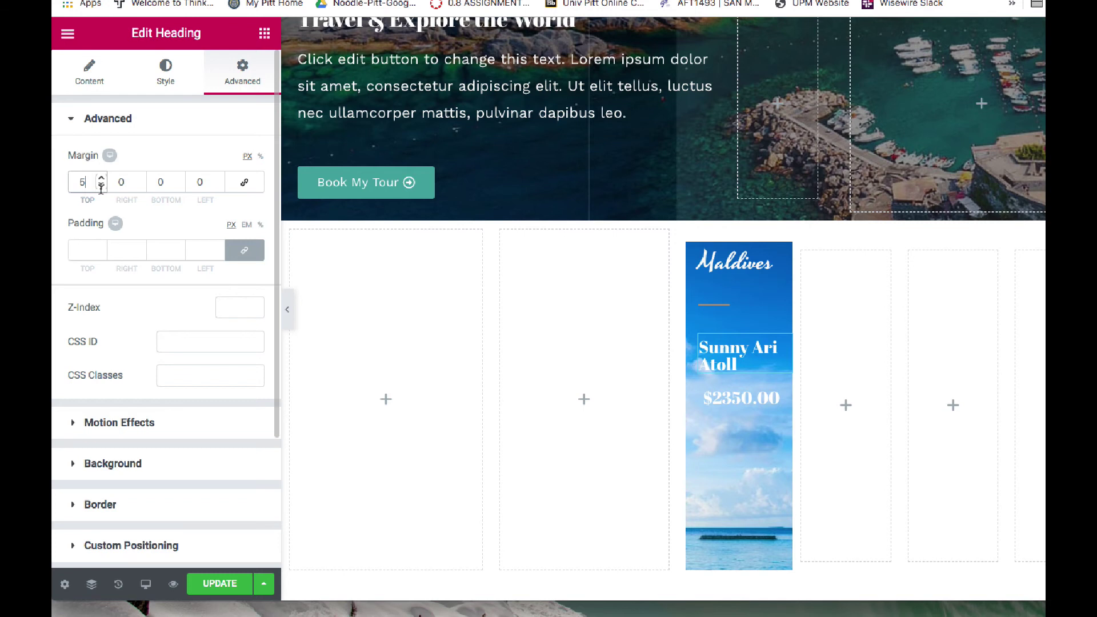
{"action": "left_click_drag", "start_coordinate": [101, 185], "coordinate": [104, 187]}
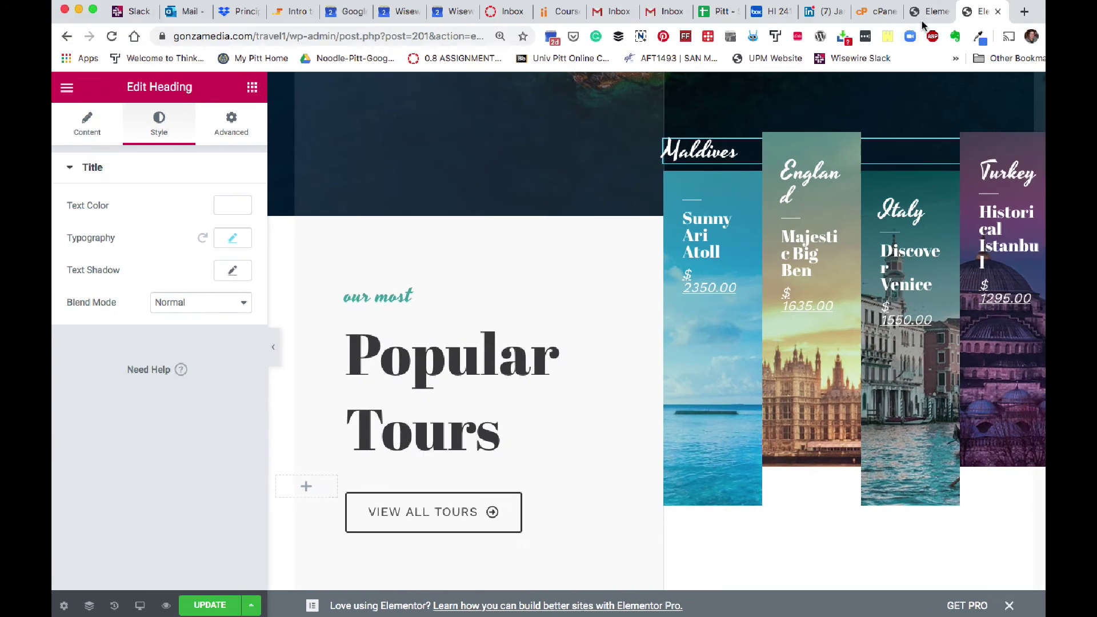
{"action": "left_click", "coordinate": [920, 17]}
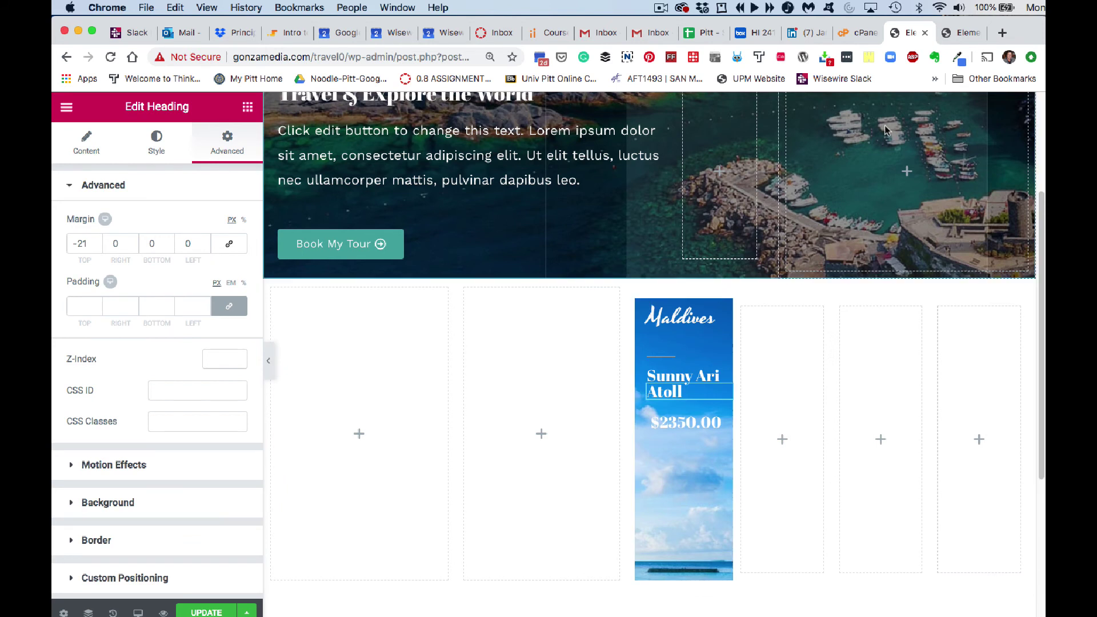
Step: Examine the normal and hover background overlay settings of the Maldives column on the reference page
{"action": "left_click", "coordinate": [970, 35]}
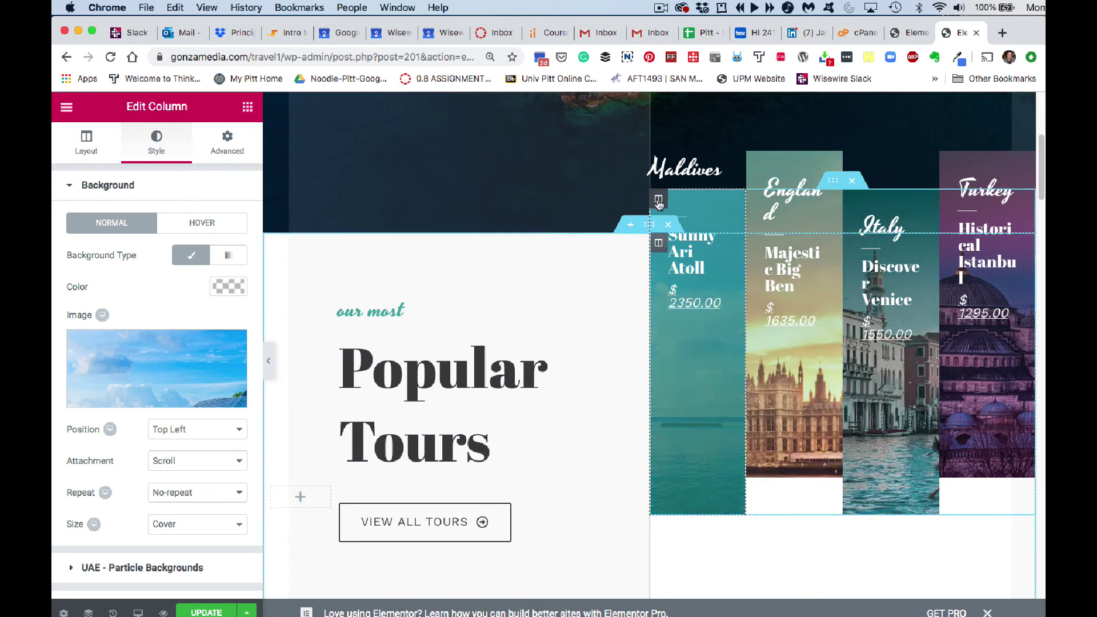
{"action": "scroll", "coordinate": [111, 300], "scroll_direction": "down", "scroll_amount": 2}
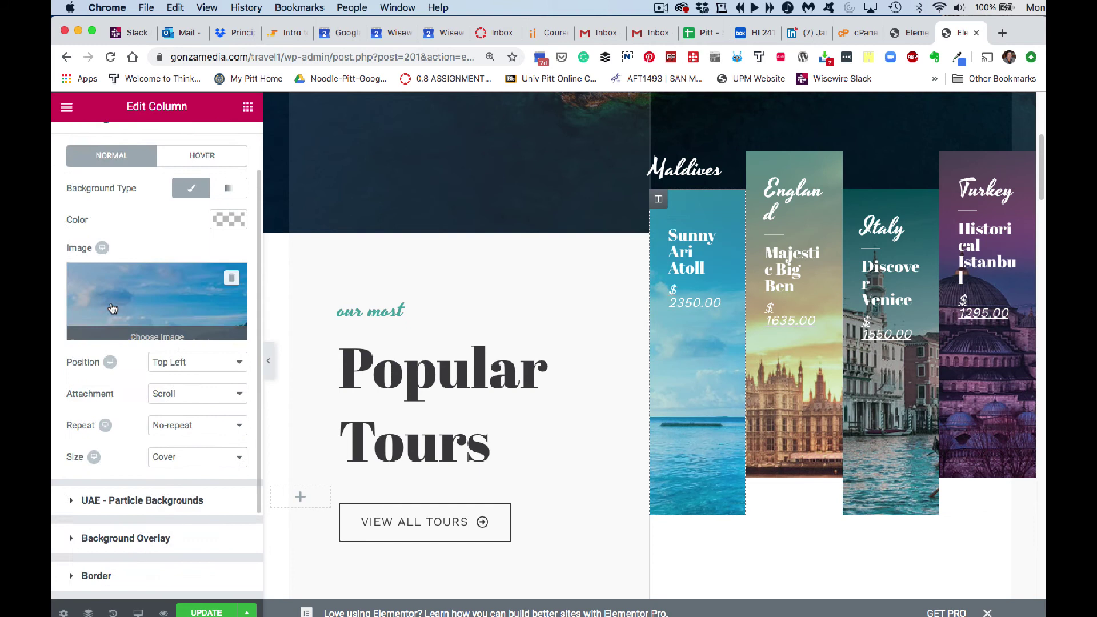
{"action": "scroll", "coordinate": [97, 371], "scroll_direction": "down", "scroll_amount": 1}
{"action": "left_click", "coordinate": [69, 520]}
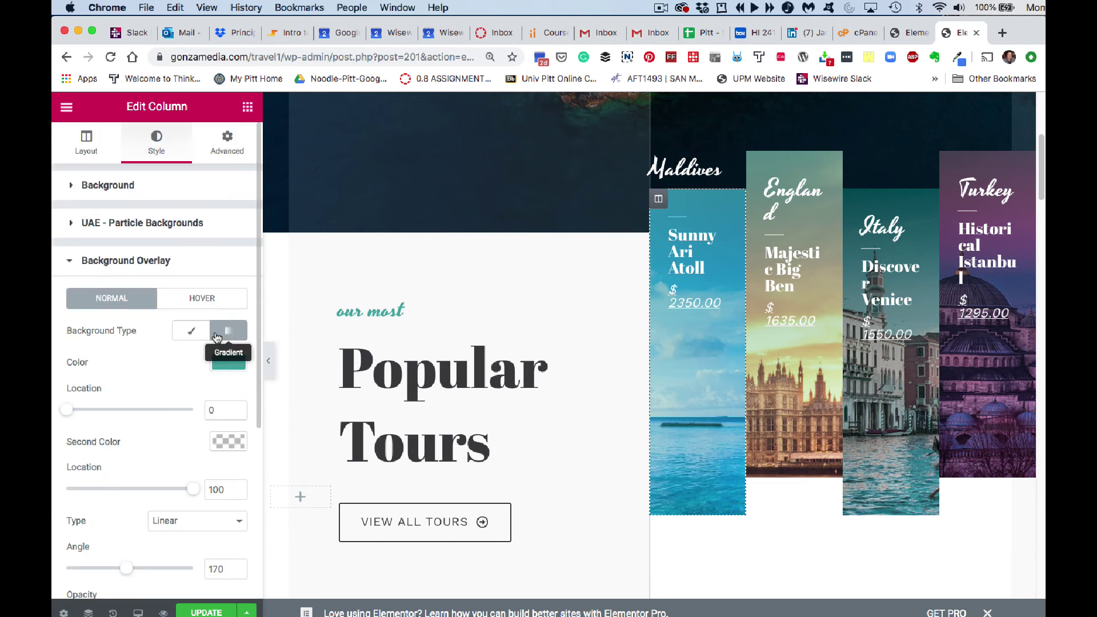
{"action": "left_click", "coordinate": [202, 300]}
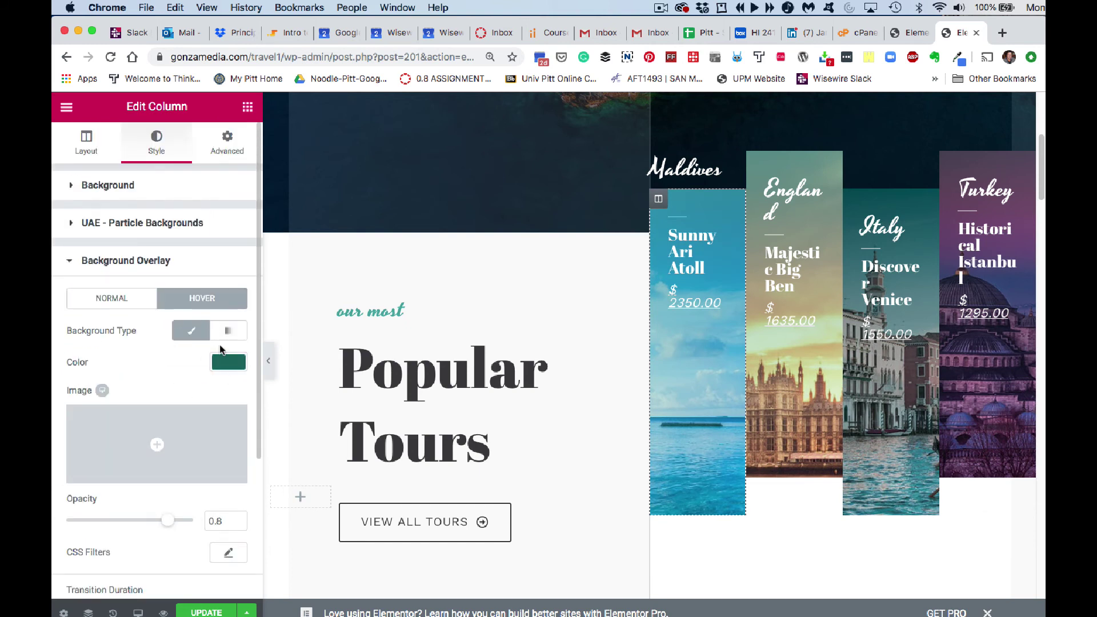
{"action": "left_click", "coordinate": [131, 302]}
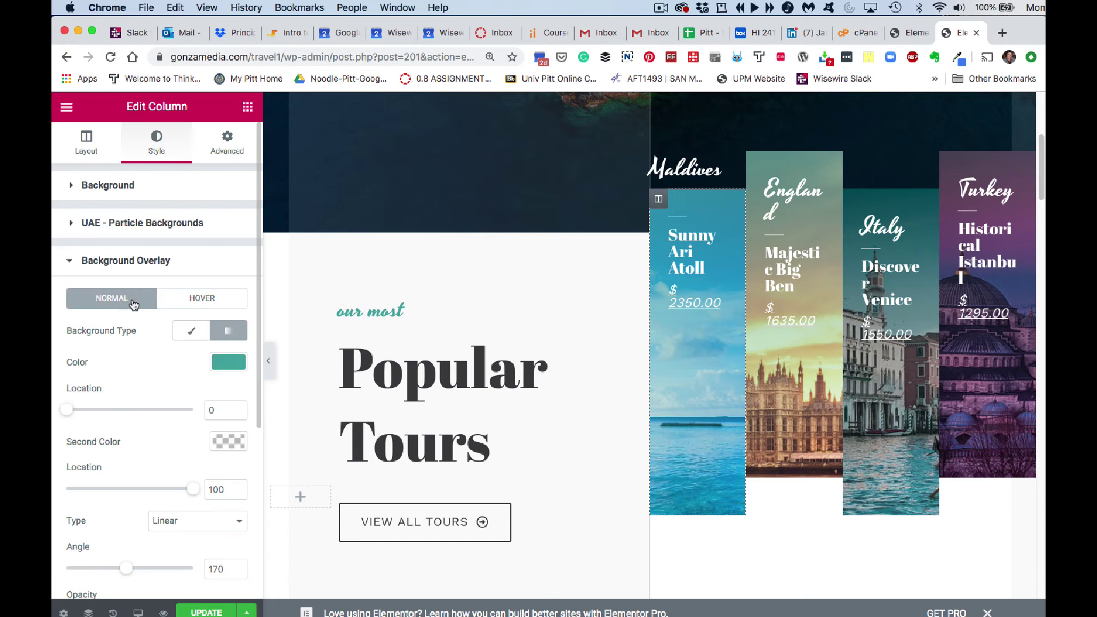
{"action": "left_click", "coordinate": [191, 310]}
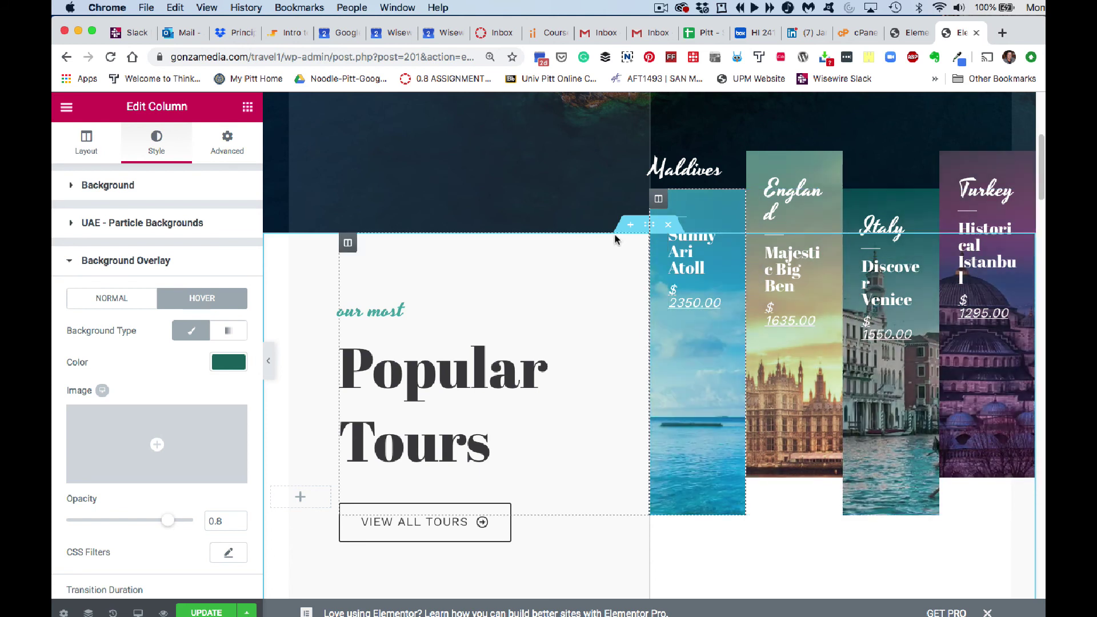
{"action": "left_click", "coordinate": [911, 34]}
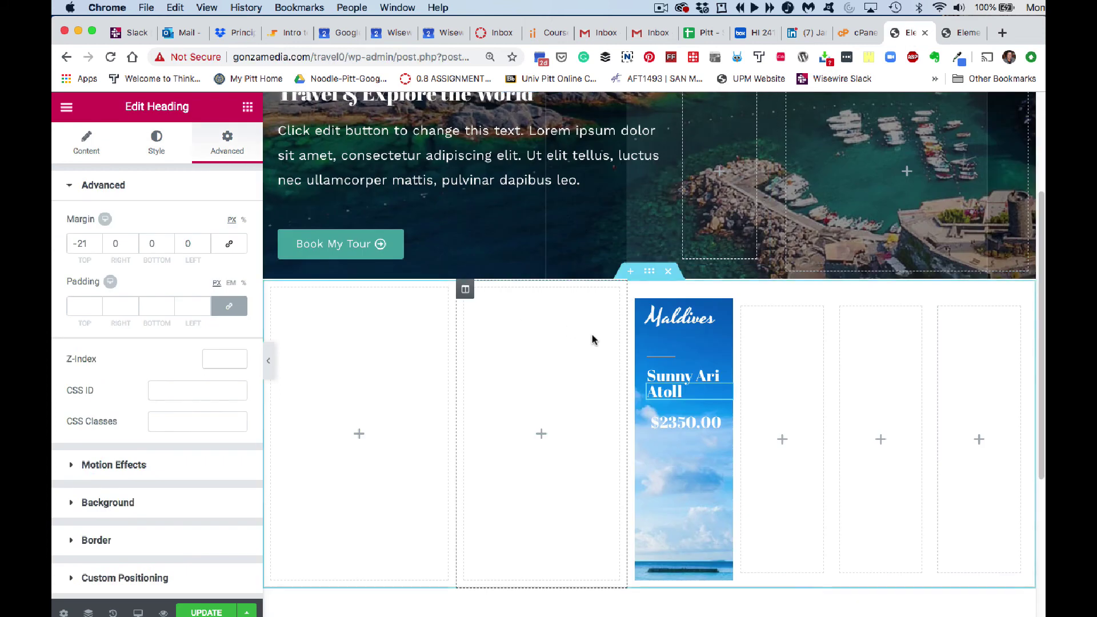
Step: Give the Maldives column a solid green background overlay in its normal state
{"action": "left_click", "coordinate": [644, 309]}
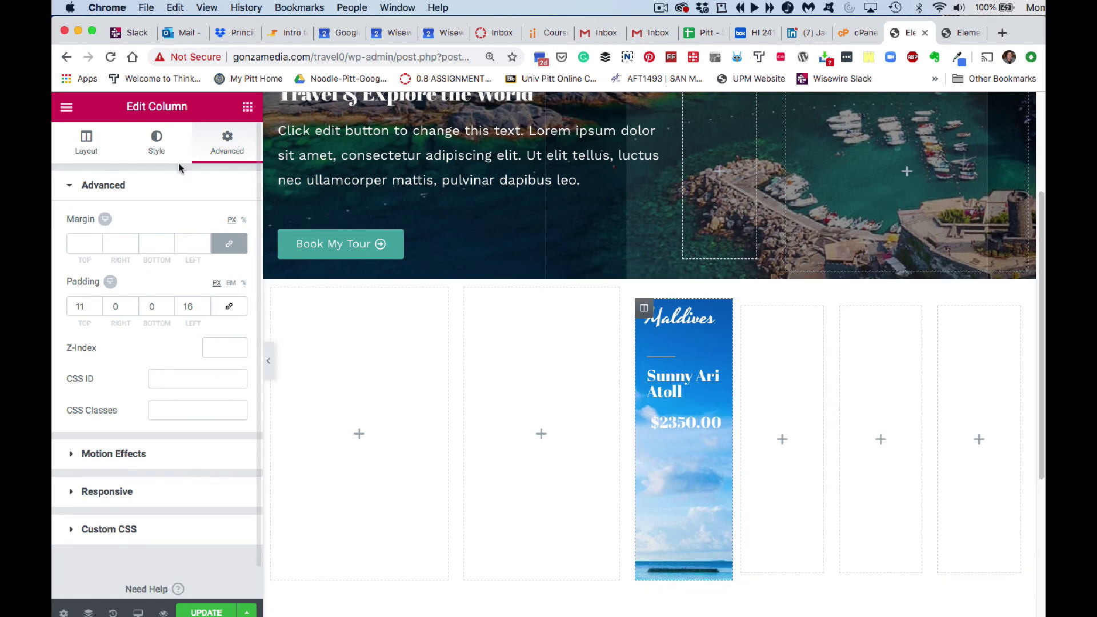
{"action": "left_click", "coordinate": [152, 152]}
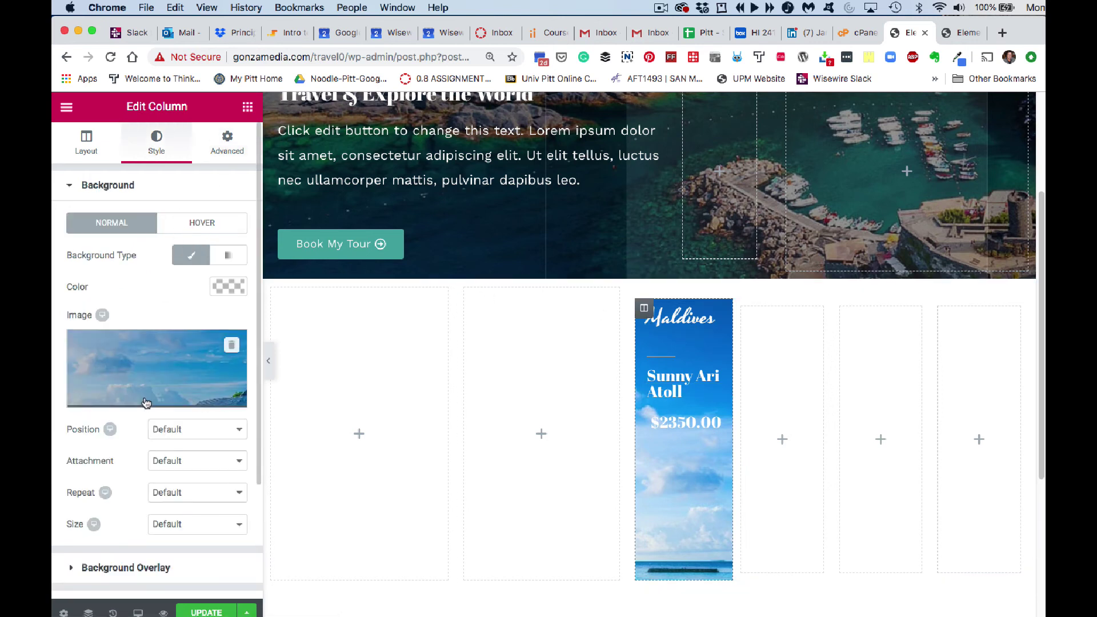
{"action": "scroll", "coordinate": [142, 437], "scroll_direction": "down", "scroll_amount": 2}
{"action": "left_click", "coordinate": [68, 518]}
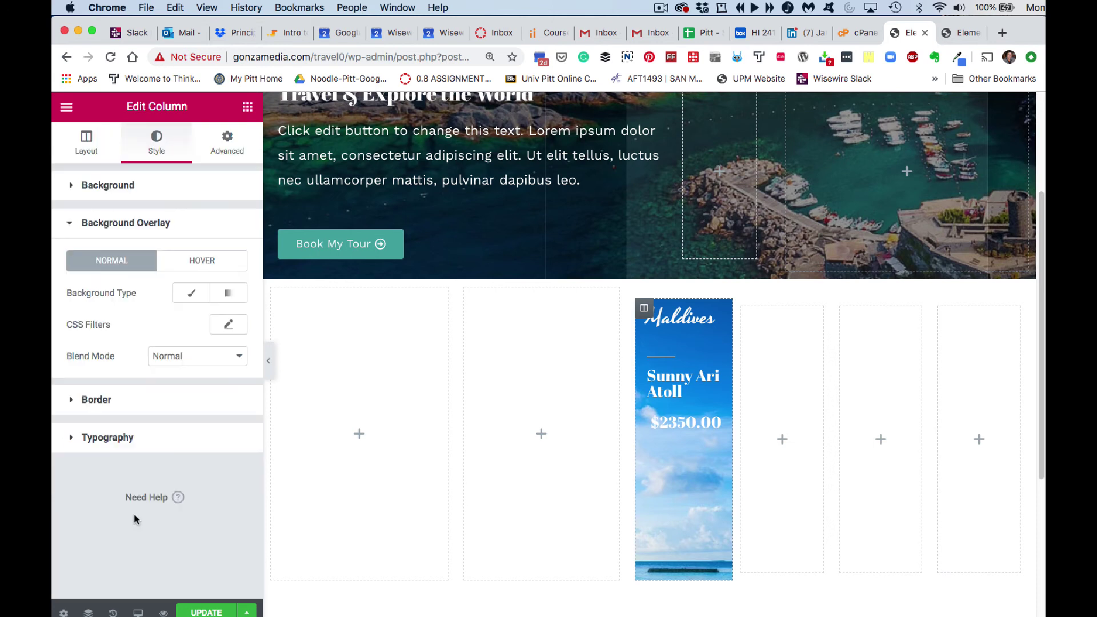
{"action": "left_click", "coordinate": [191, 293]}
{"action": "left_click", "coordinate": [228, 323]}
{"action": "left_click_drag", "start_coordinate": [184, 401], "coordinate": [143, 407]}
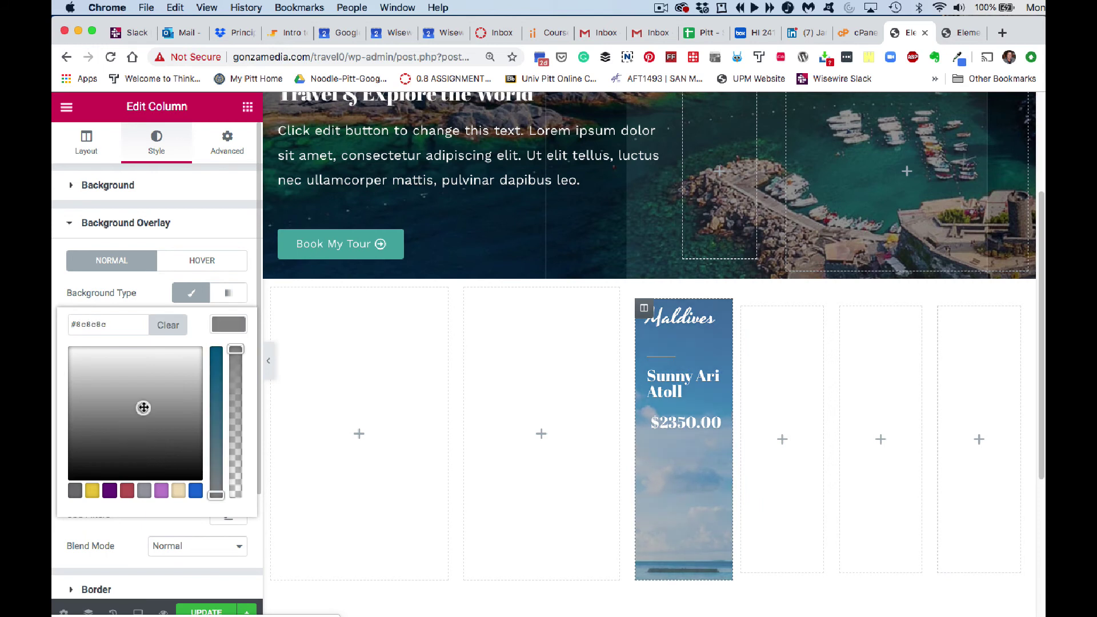
{"action": "left_click", "coordinate": [160, 491]}
{"action": "left_click_drag", "start_coordinate": [175, 372], "coordinate": [112, 405]}
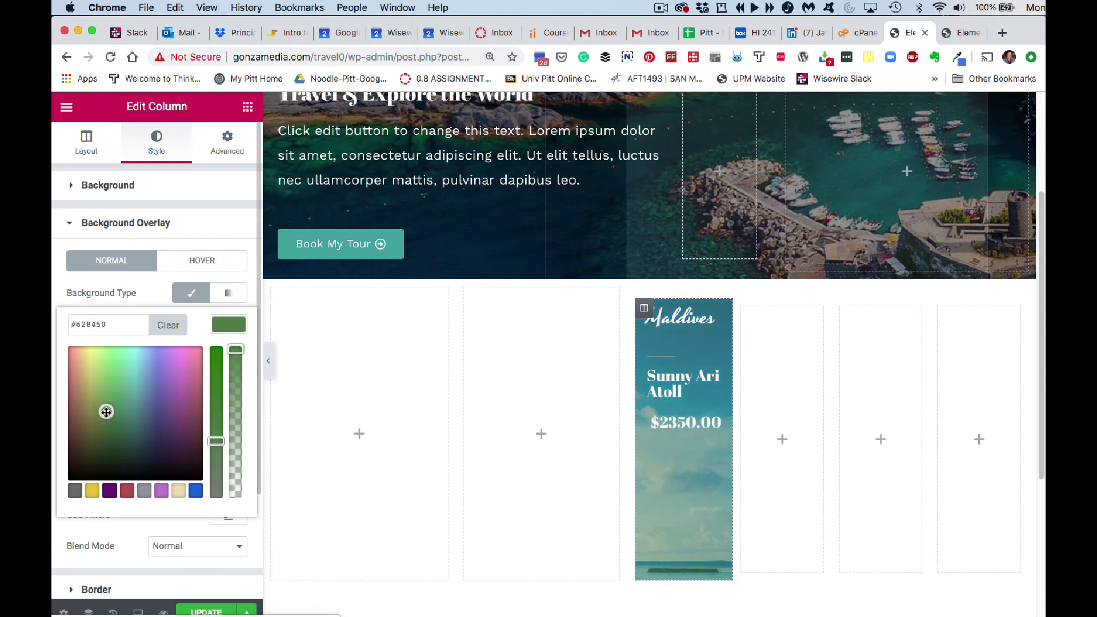
{"action": "mouse_move", "coordinate": [110, 404]}
{"action": "left_mouse_down"}
{"action": "mouse_move", "coordinate": [116, 371]}
{"action": "mouse_move", "coordinate": [114, 389]}
{"action": "left_mouse_up"}
Step: Give the Maldives column's hover state a solid blue background overlay, color #0d83aa
{"action": "left_click", "coordinate": [210, 265]}
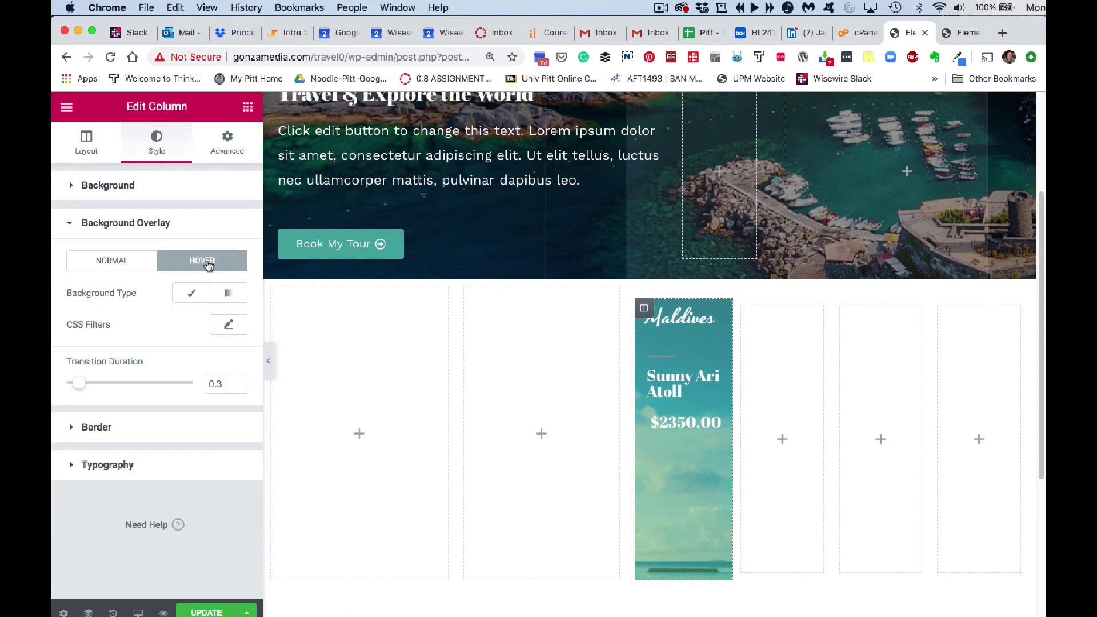
{"action": "left_click", "coordinate": [187, 300]}
{"action": "left_click", "coordinate": [217, 326]}
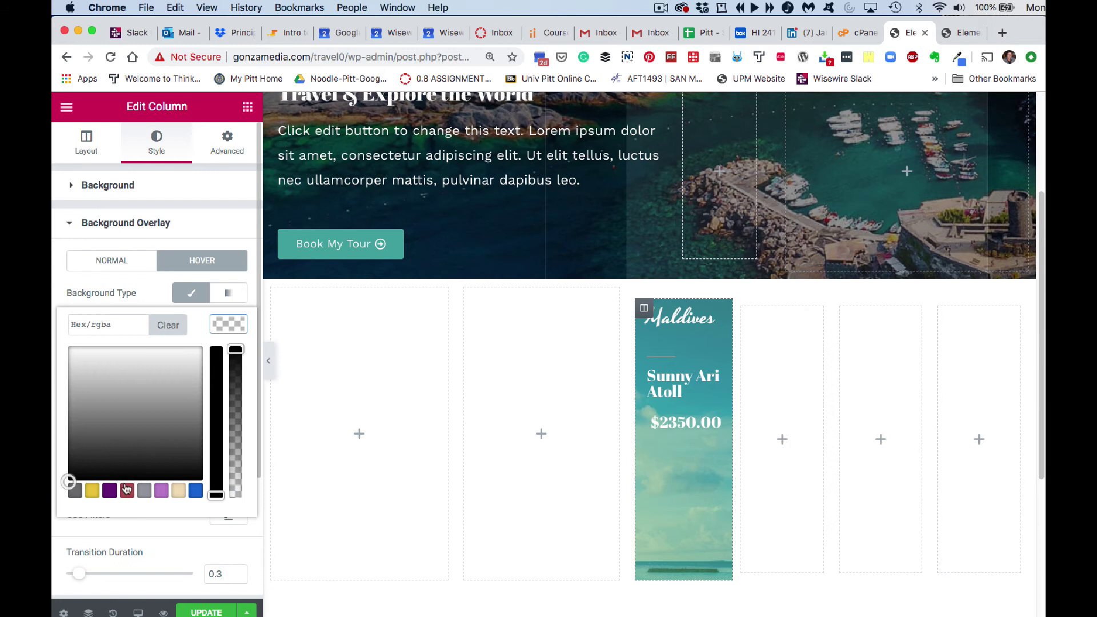
{"action": "left_click", "coordinate": [196, 490]}
{"action": "mouse_move", "coordinate": [149, 367]}
{"action": "left_mouse_down"}
{"action": "mouse_move", "coordinate": [135, 367]}
{"action": "mouse_move", "coordinate": [149, 373]}
{"action": "left_mouse_up"}
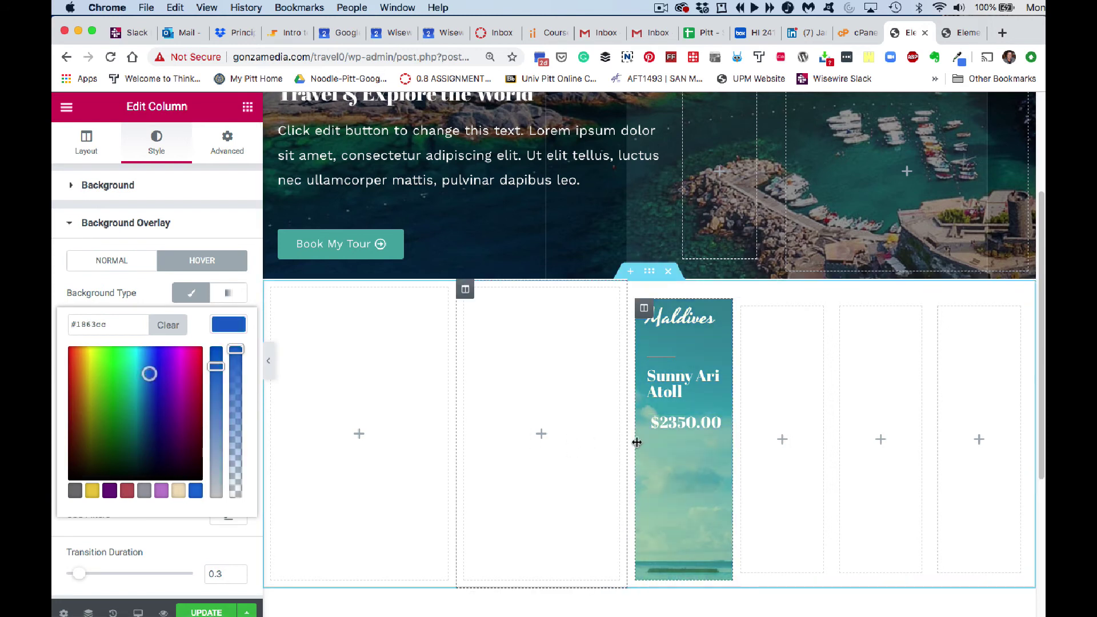
{"action": "mouse_move", "coordinate": [151, 373]}
{"action": "left_mouse_down"}
{"action": "mouse_move", "coordinate": [146, 404]}
{"action": "mouse_move", "coordinate": [143, 390]}
{"action": "left_mouse_up"}
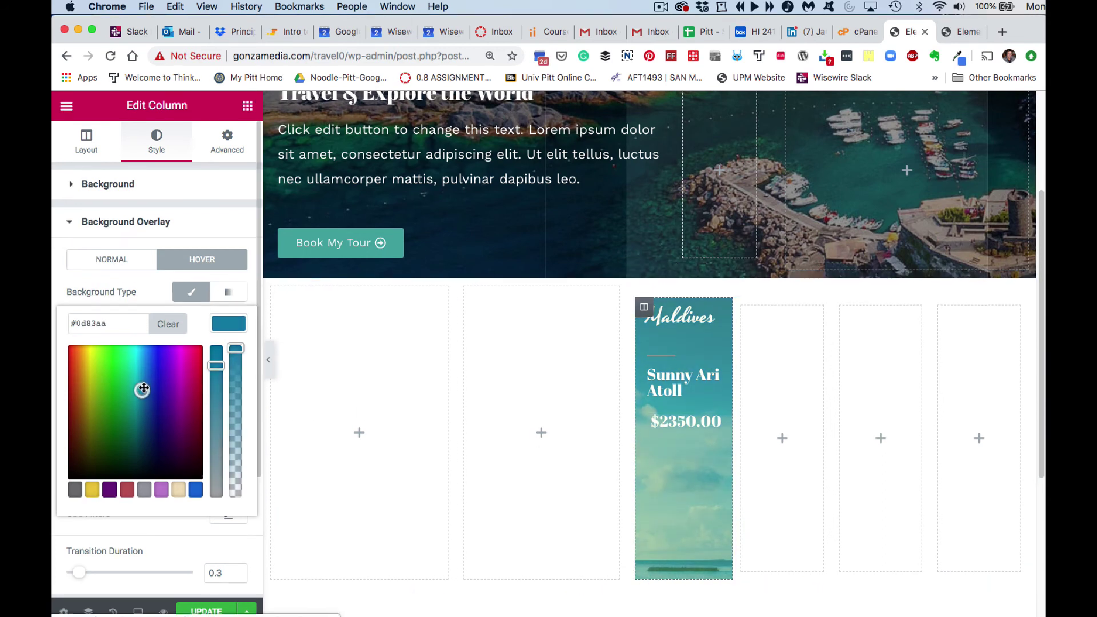
Step: Save the page, preview the Maldives column's overlay against the reference page, and close the preview
{"action": "left_click", "coordinate": [206, 612]}
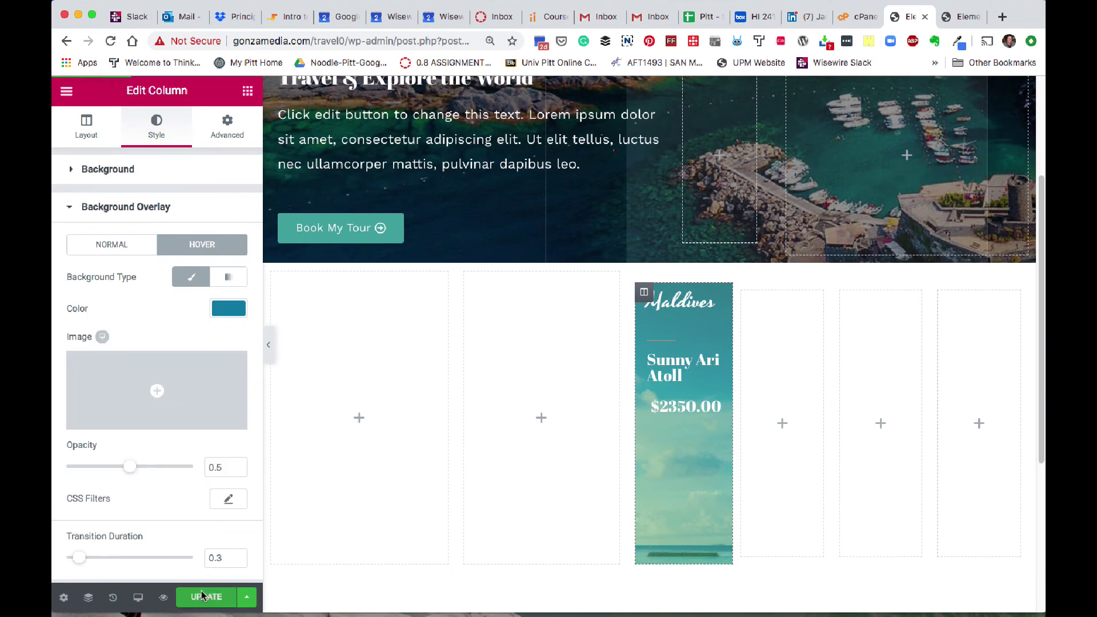
{"action": "left_click", "coordinate": [163, 598]}
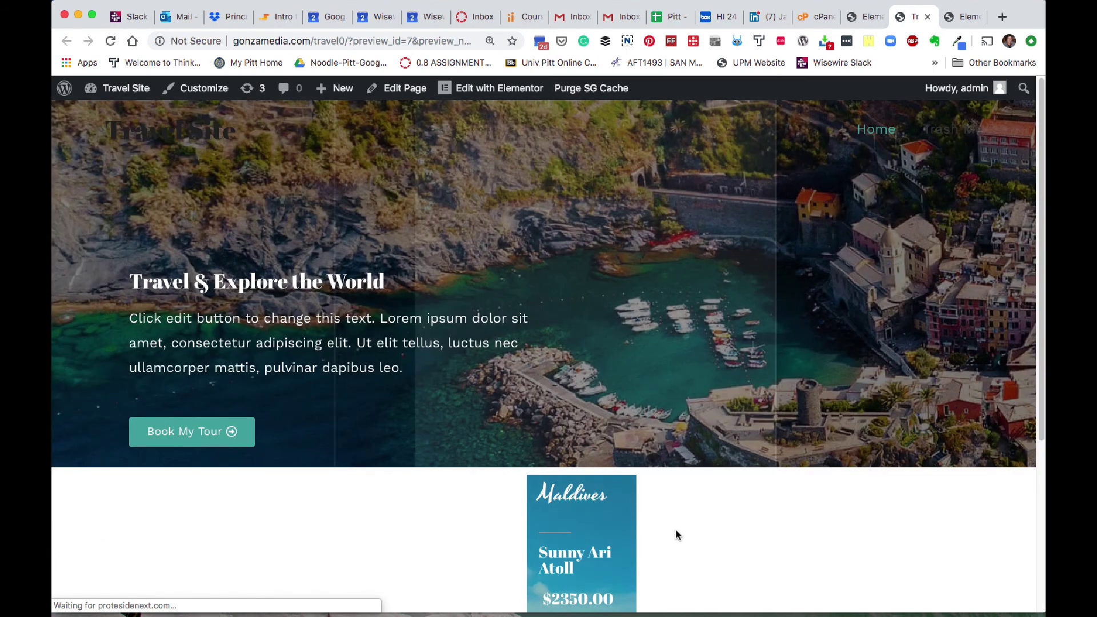
{"action": "scroll", "coordinate": [676, 531], "scroll_direction": "down", "scroll_amount": 4}
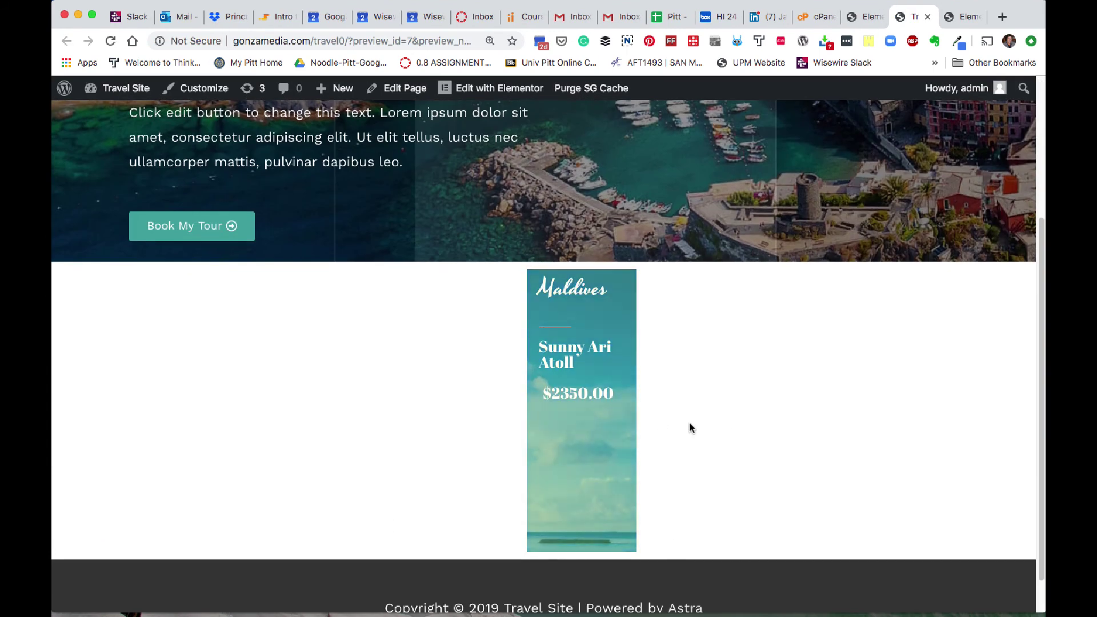
{"action": "left_click", "coordinate": [971, 16]}
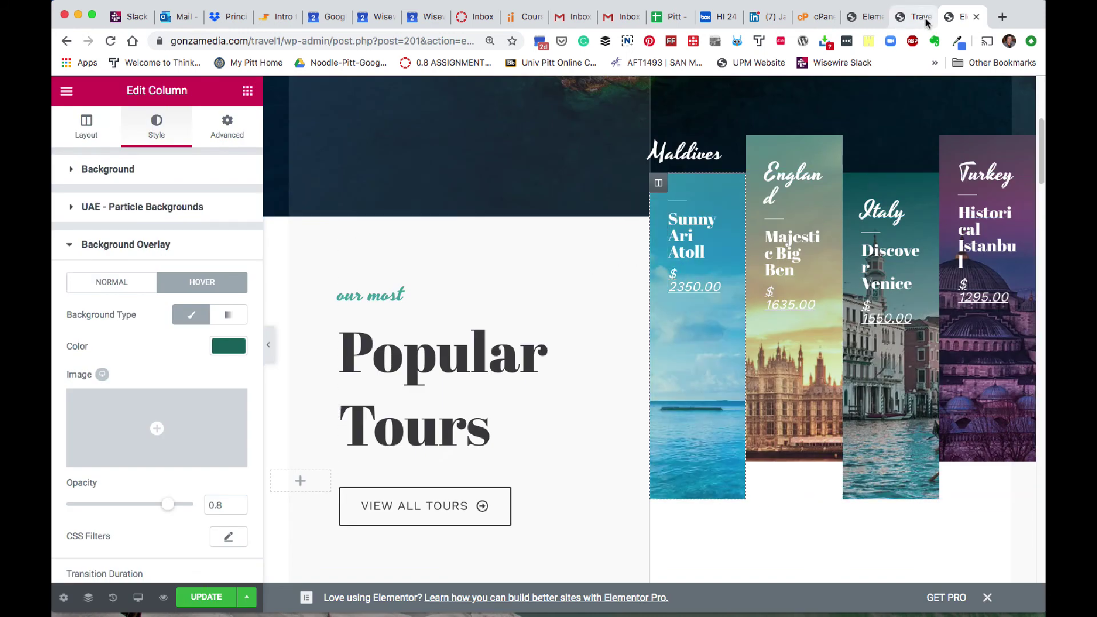
{"action": "key", "text": "ctrl+shift+Tab"}
{"action": "key", "text": "ctrl+shift+Tab"}
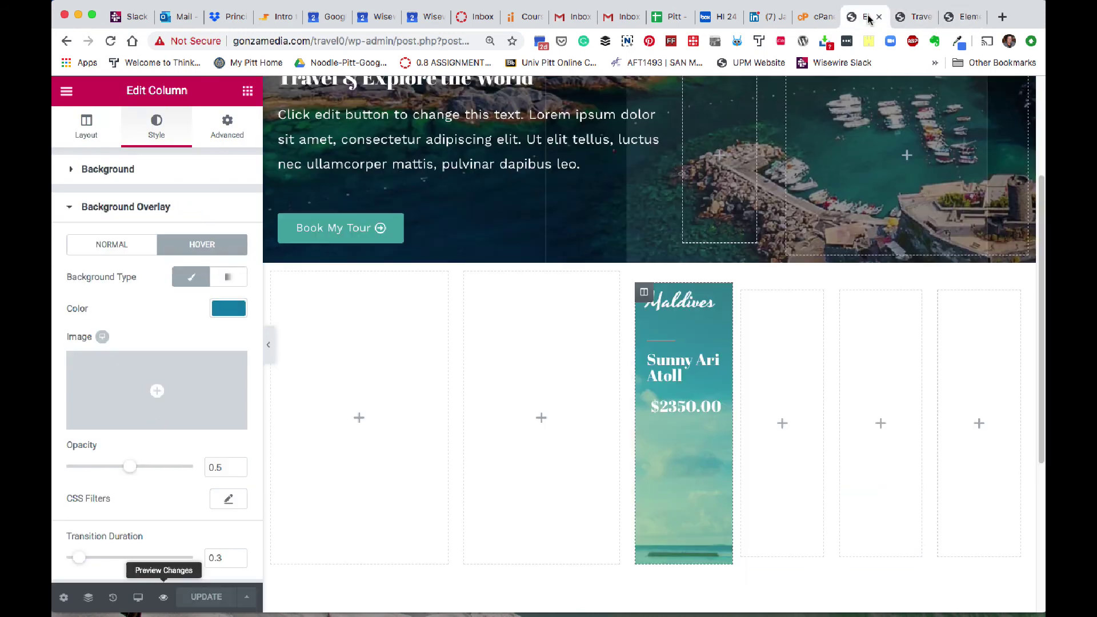
{"action": "middle_click", "coordinate": [914, 22]}
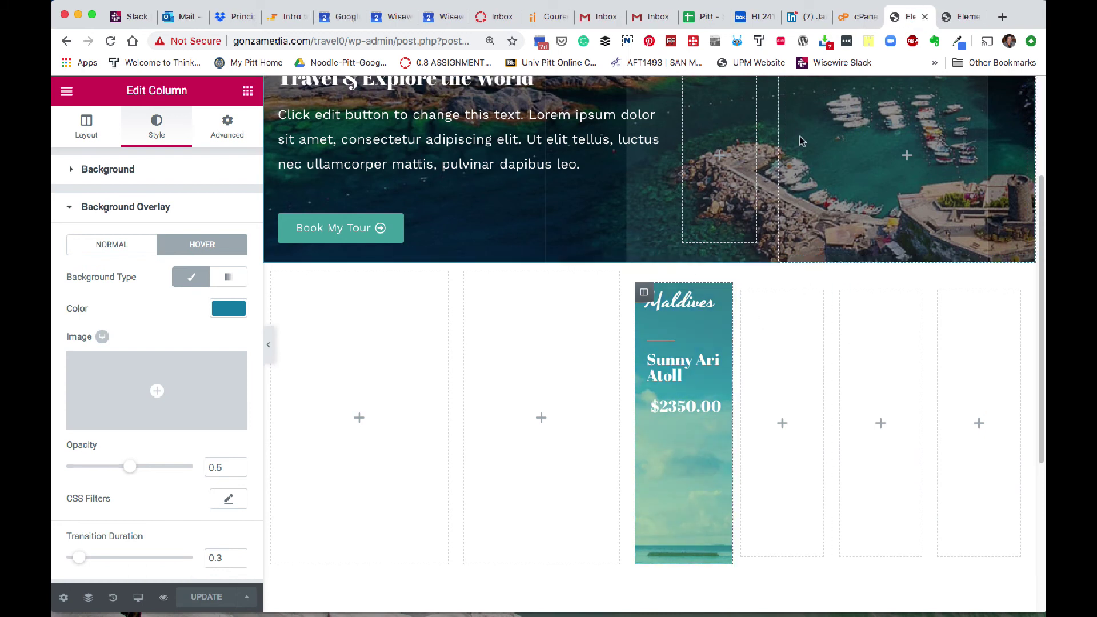
Step: Unlink the tour columns' inner section margins, set the top margin to -81 px, and compare the hero overlap with the reference page
{"action": "left_click", "coordinate": [958, 18]}
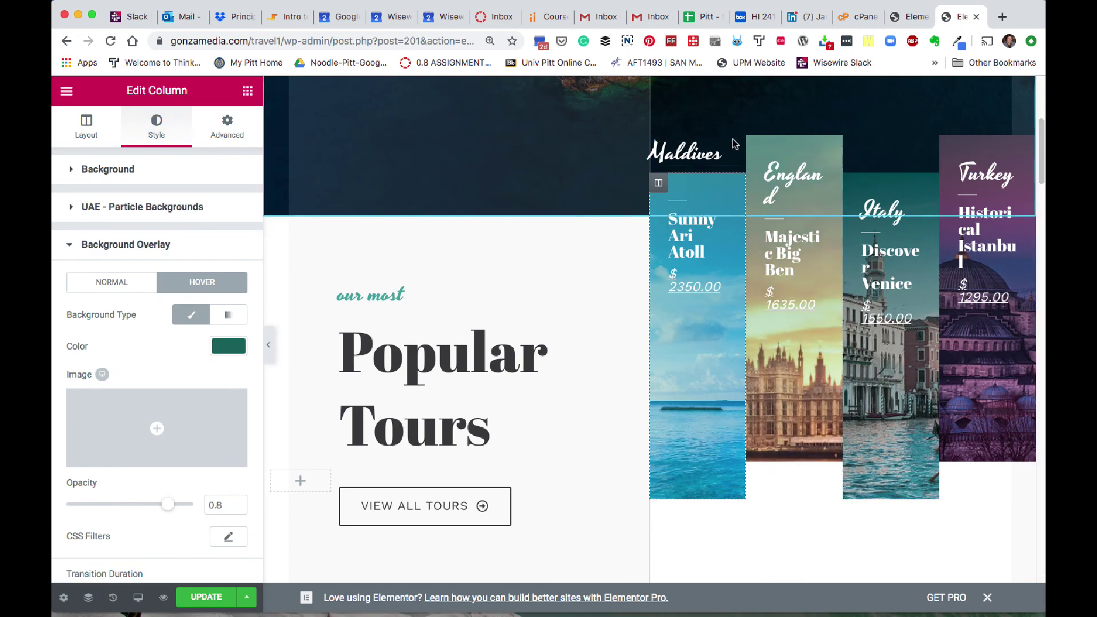
{"action": "scroll", "coordinate": [734, 143], "scroll_direction": "up", "scroll_amount": 5}
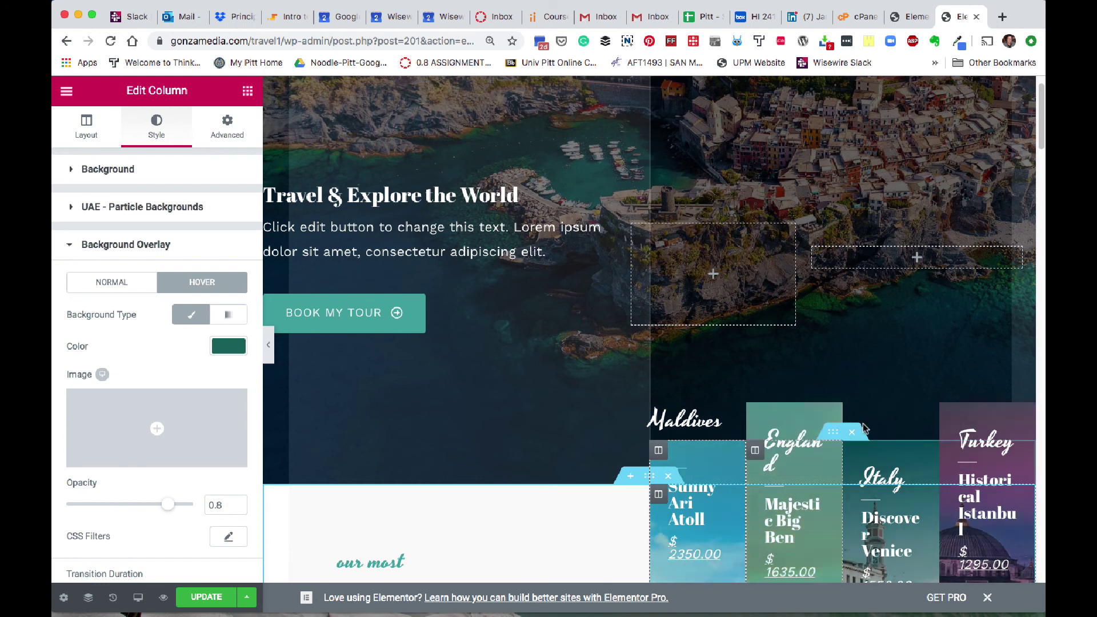
{"action": "left_click", "coordinate": [909, 16]}
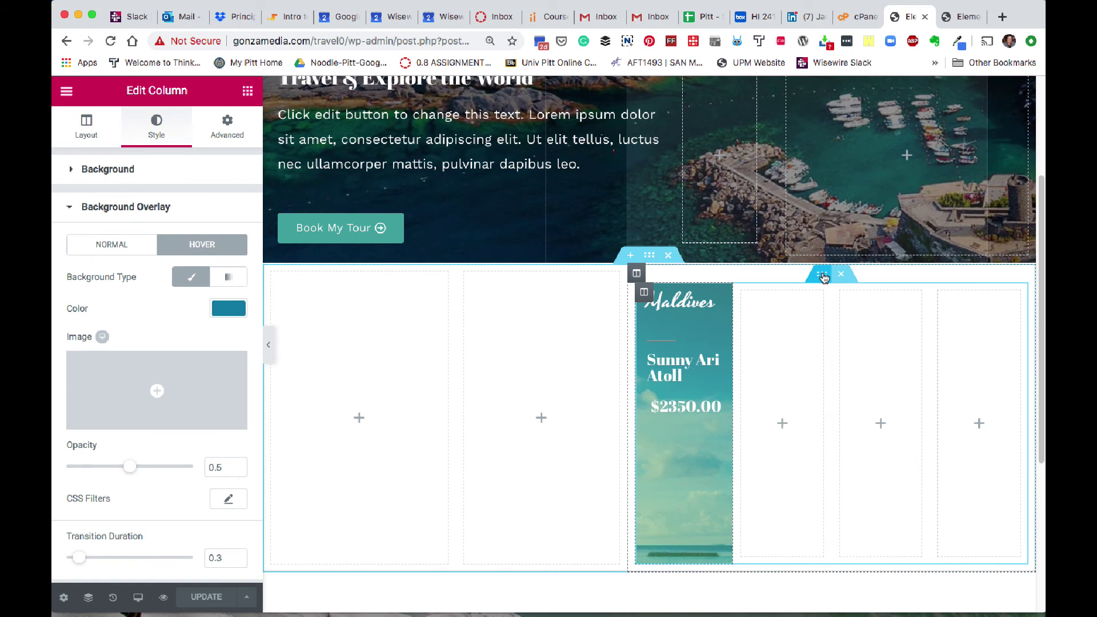
{"action": "left_click", "coordinate": [823, 277]}
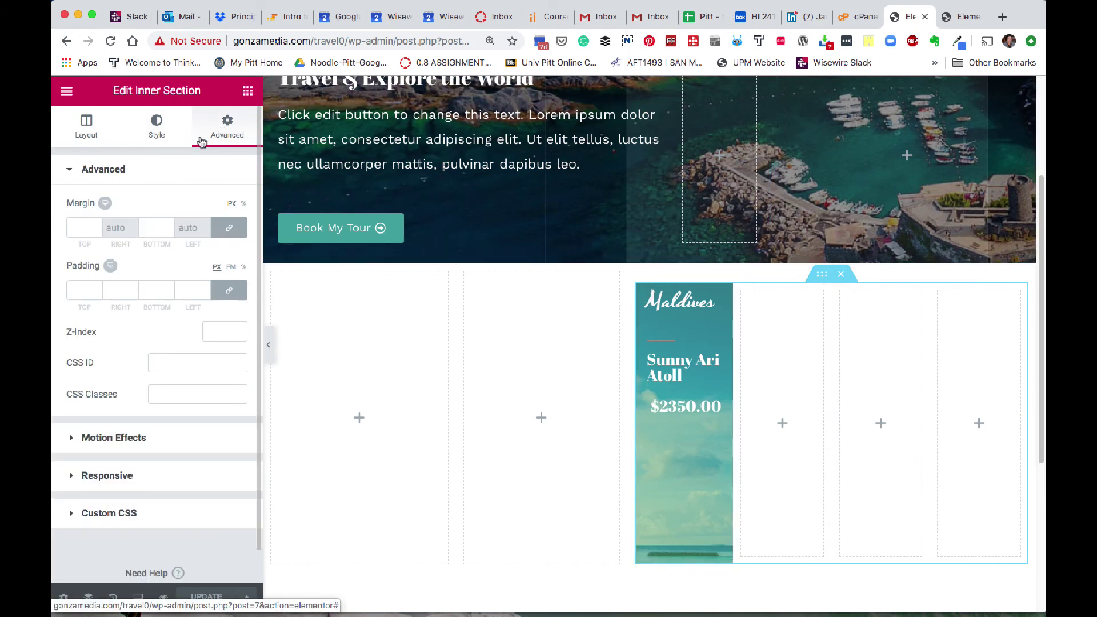
{"action": "left_click", "coordinate": [228, 227]}
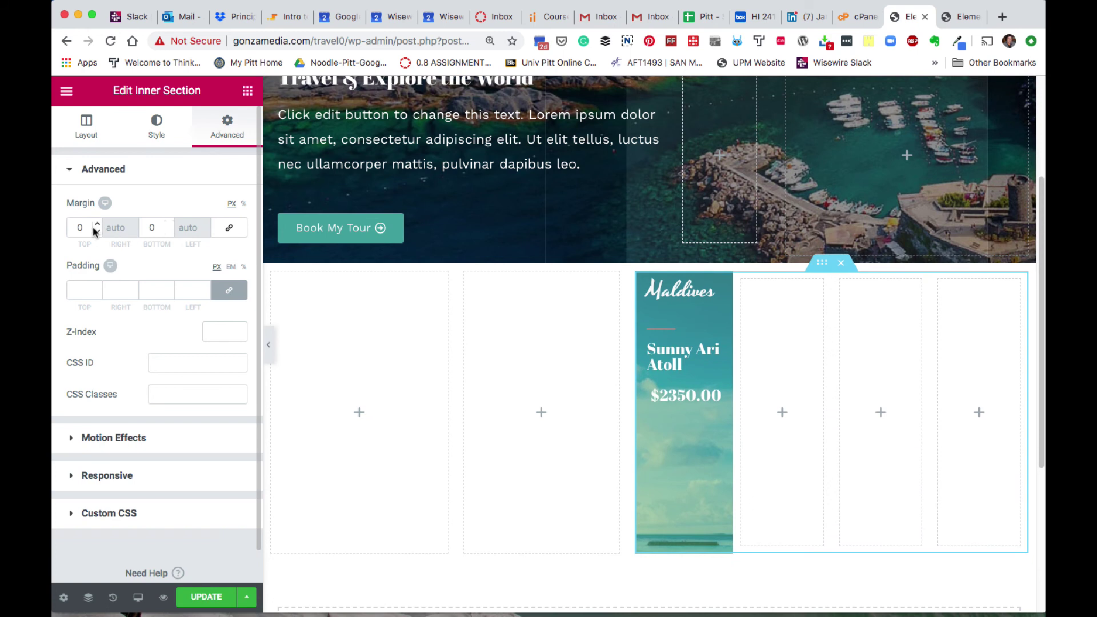
{"action": "left_click_drag", "start_coordinate": [96, 228], "coordinate": [100, 233]}
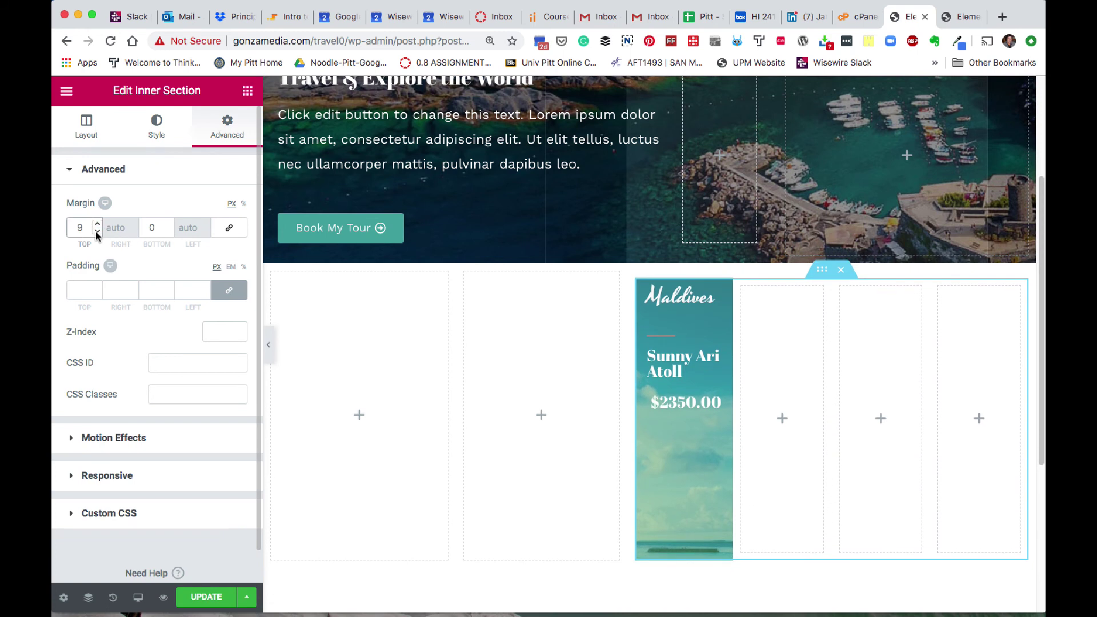
{"action": "left_click_drag", "start_coordinate": [97, 234], "coordinate": [97, 234]}
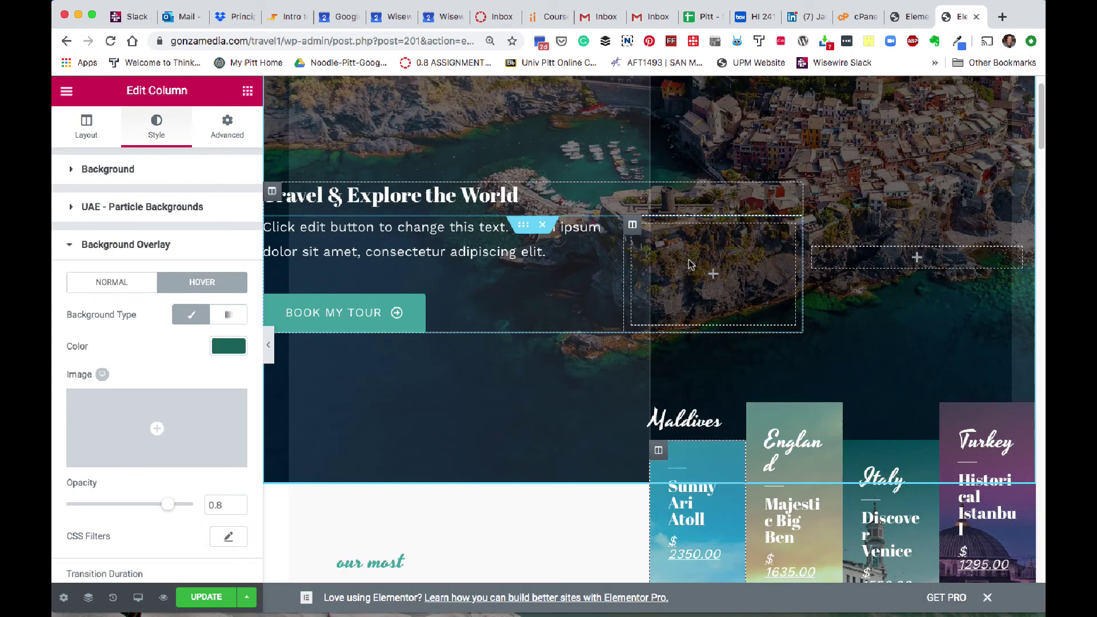
{"action": "left_click", "coordinate": [903, 22]}
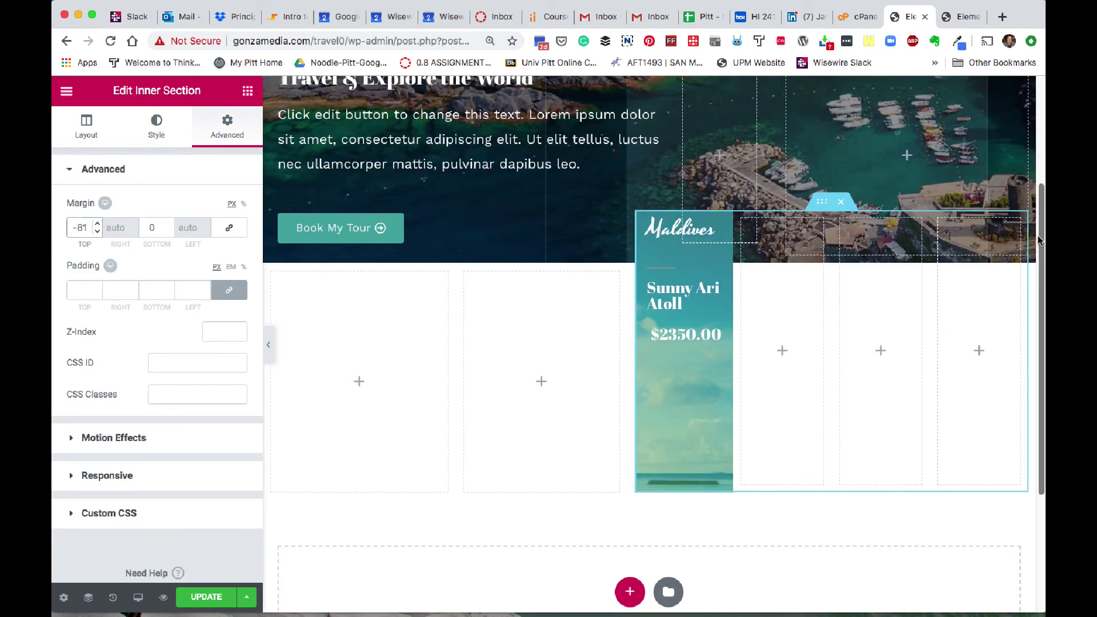
{"action": "scroll", "coordinate": [1038, 240], "scroll_direction": "up", "scroll_amount": 3}
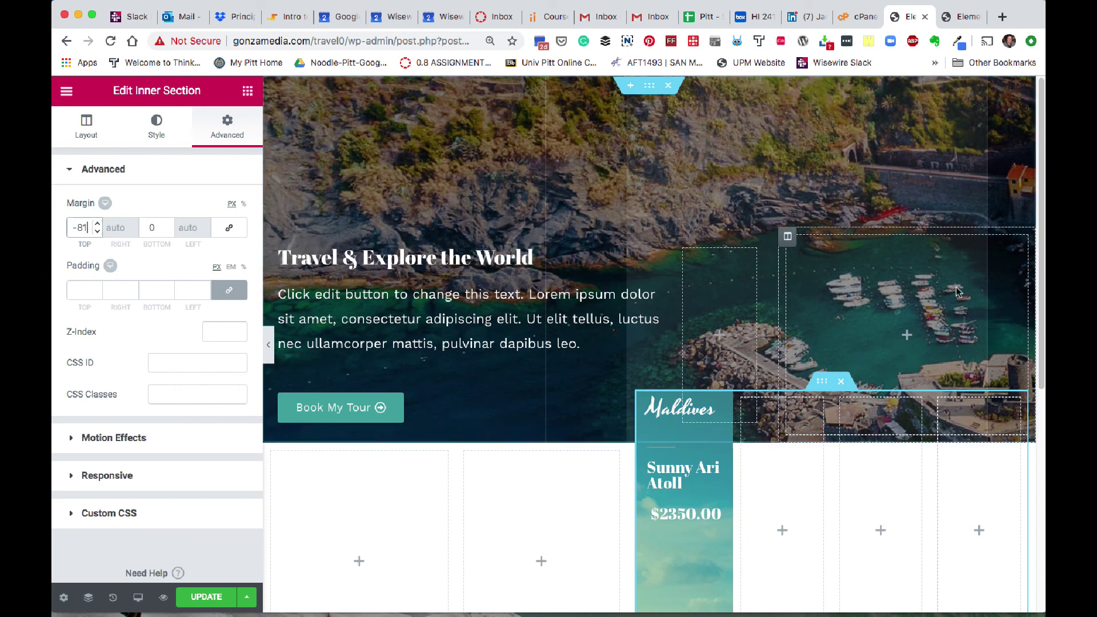
{"action": "scroll", "coordinate": [1037, 331], "scroll_direction": "down", "scroll_amount": 2}
{"action": "scroll", "coordinate": [1037, 331], "scroll_direction": "down", "scroll_amount": 1}
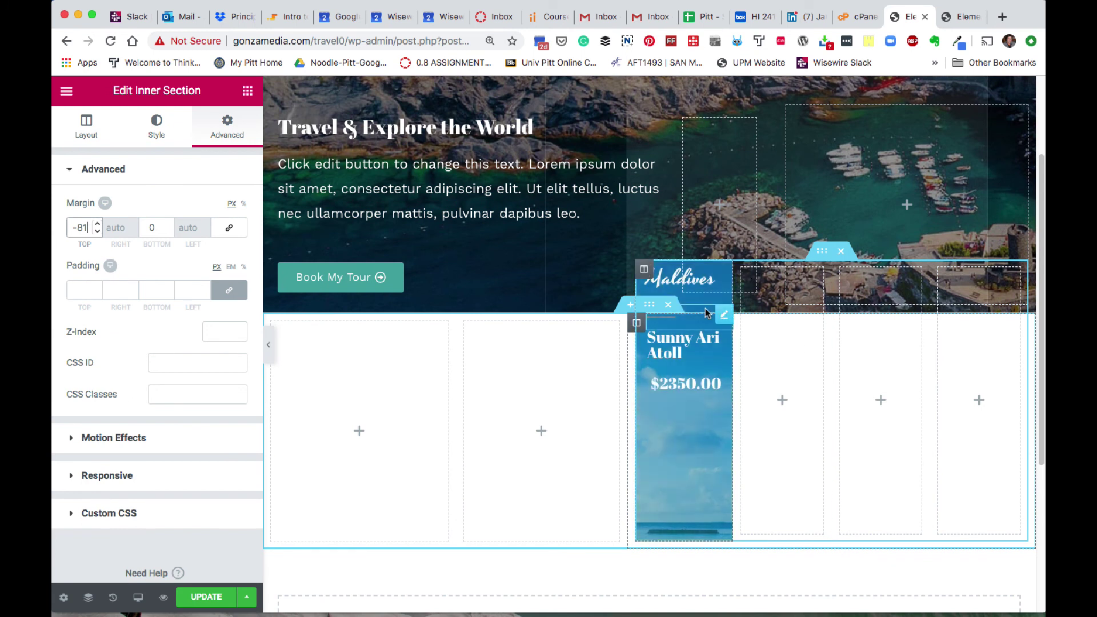
Step: Duplicate the Maldives column and delete the empty column beside the copy
{"action": "right_click", "coordinate": [644, 270]}
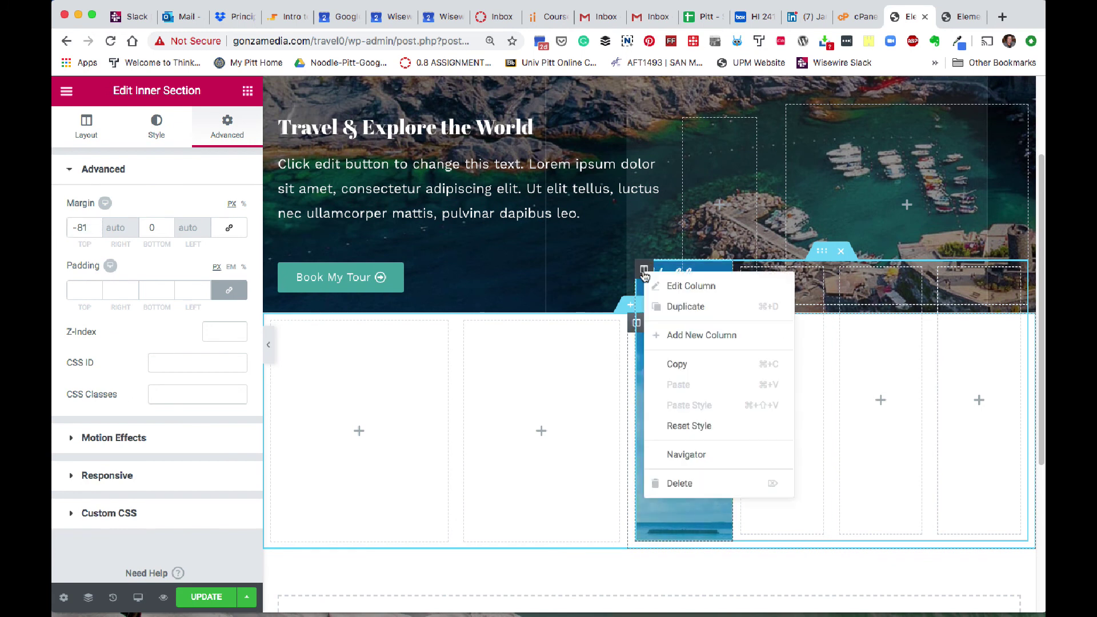
{"action": "left_click", "coordinate": [668, 307]}
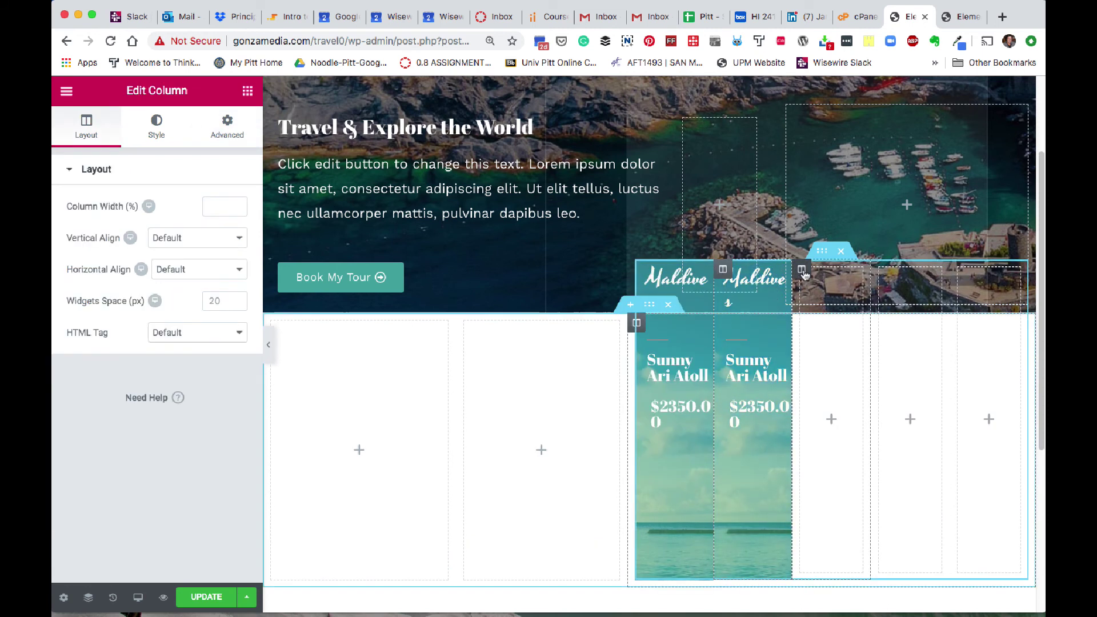
{"action": "right_click", "coordinate": [802, 271]}
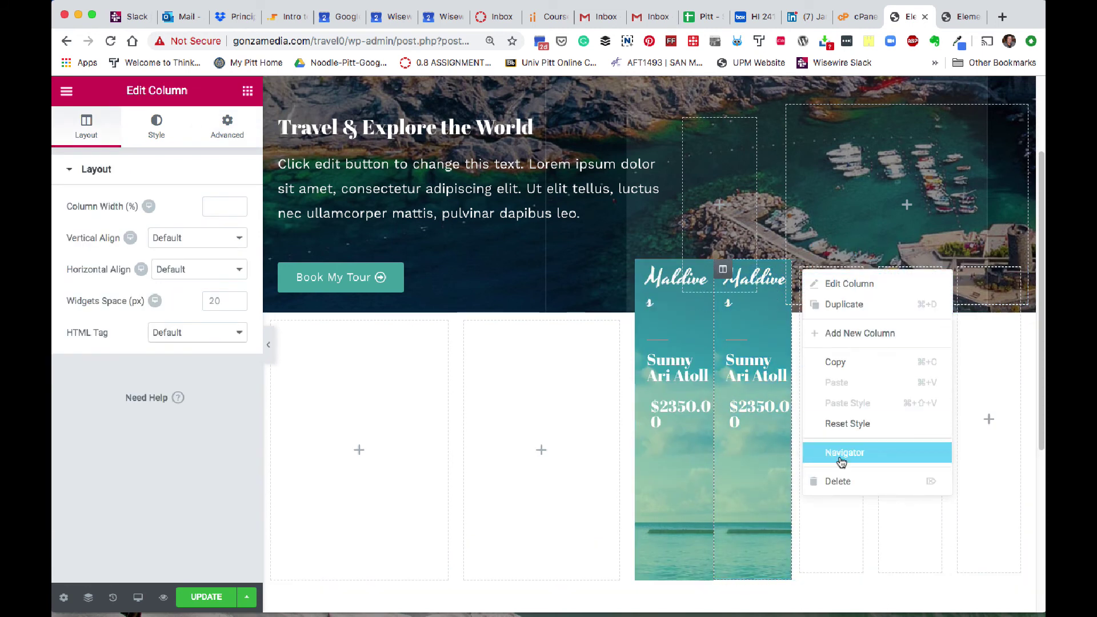
{"action": "left_click", "coordinate": [838, 481]}
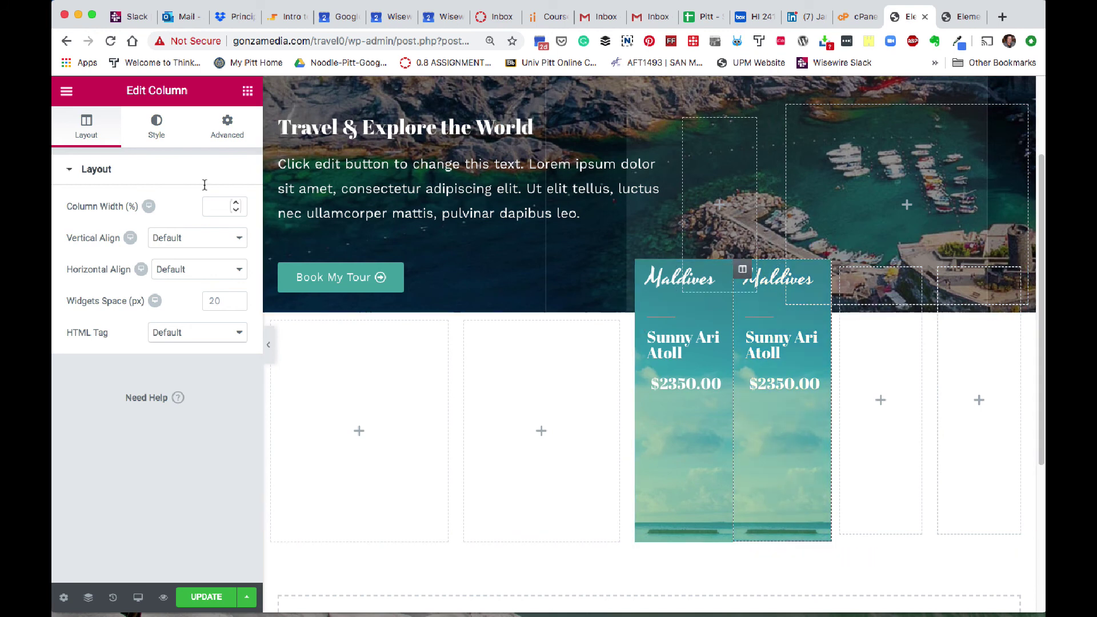
Step: Replace the duplicated column's background image with tours-02-free-img0.jpg from the media library
{"action": "left_click", "coordinate": [155, 127]}
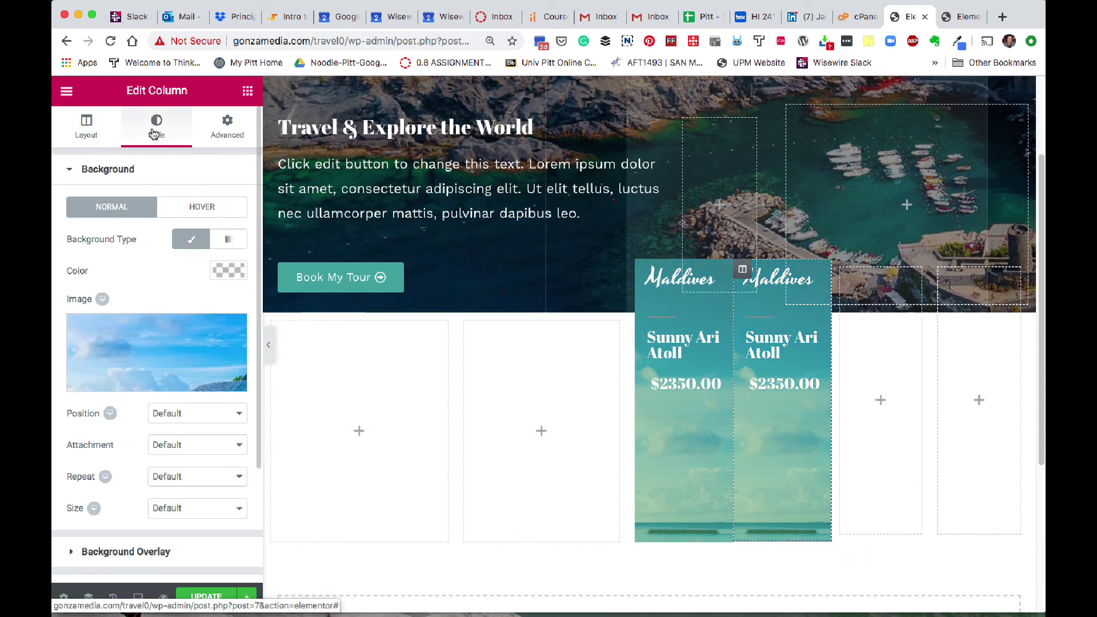
{"action": "left_click", "coordinate": [166, 347]}
{"action": "scroll", "coordinate": [294, 388], "scroll_direction": "down", "scroll_amount": 10}
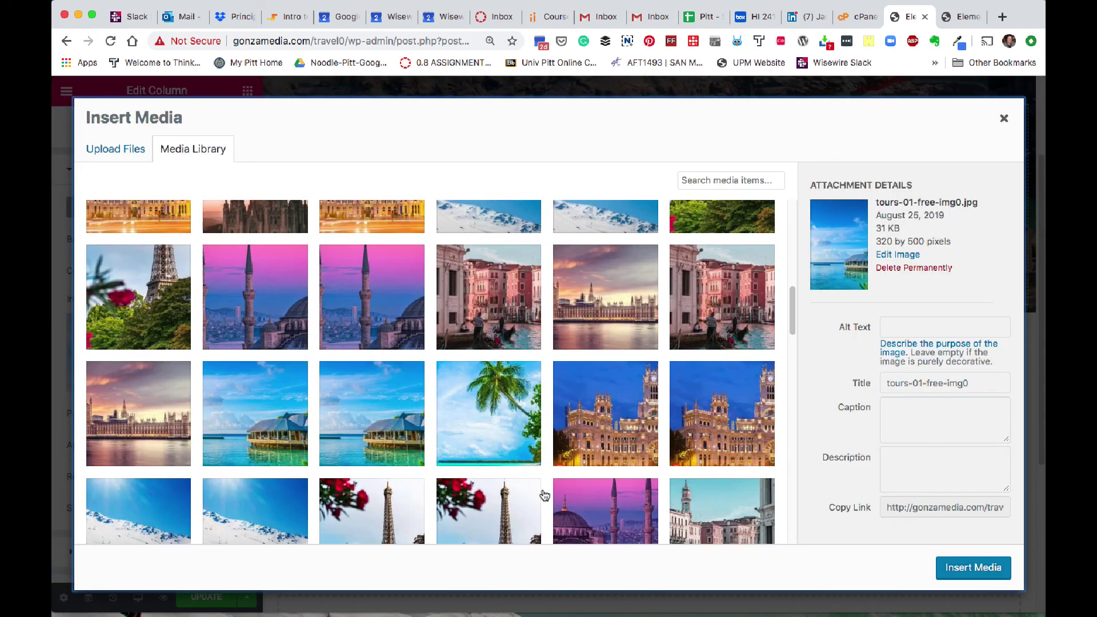
{"action": "scroll", "coordinate": [425, 500], "scroll_direction": "down", "scroll_amount": 2}
{"action": "left_click", "coordinate": [292, 439]}
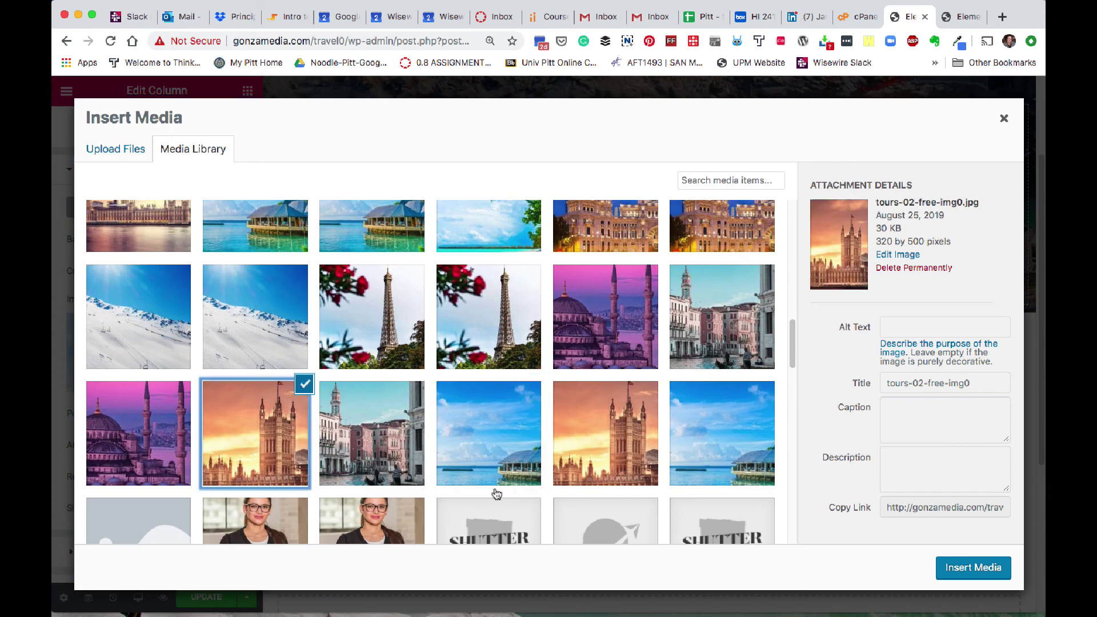
{"action": "left_click", "coordinate": [966, 569]}
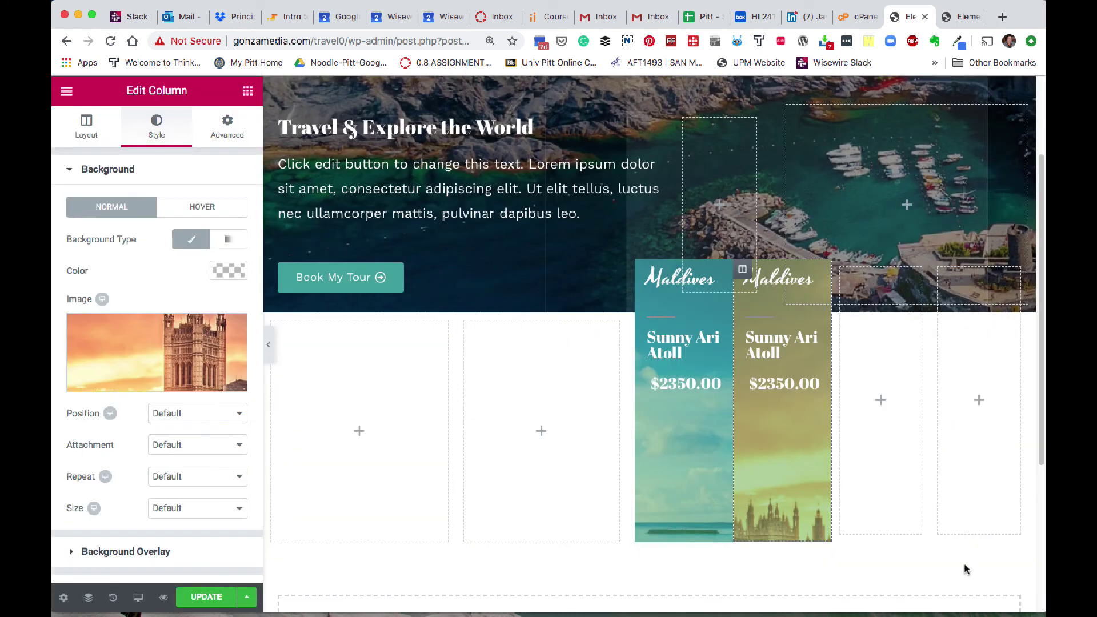
Step: Change the Maldives heading in the duplicated column to England
{"action": "left_click", "coordinate": [764, 276]}
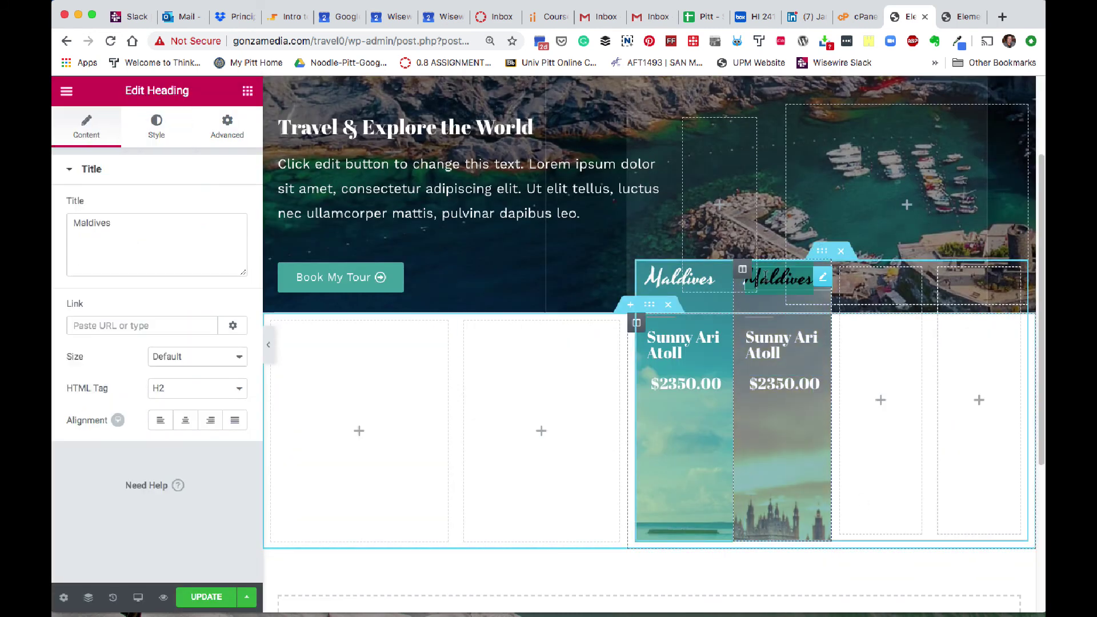
{"action": "type", "text": "England"}
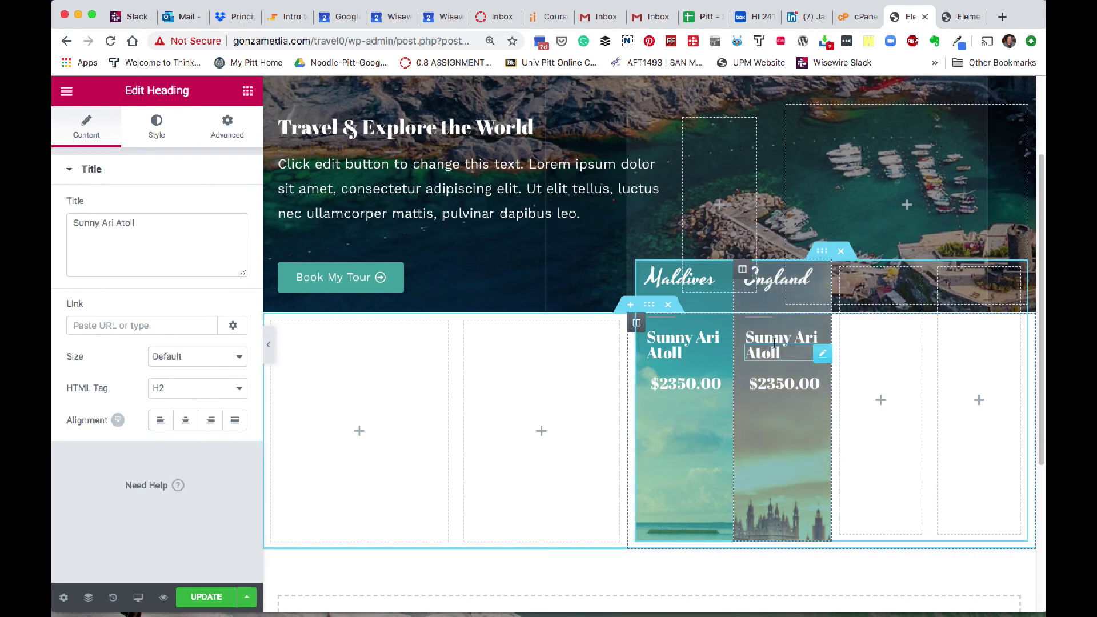
Step: Change the Sunny Ari Atoll heading in the England column to Magnificent Big Ben
{"action": "triple_click", "coordinate": [130, 223]}
{"action": "key", "text": "BackSpace"}
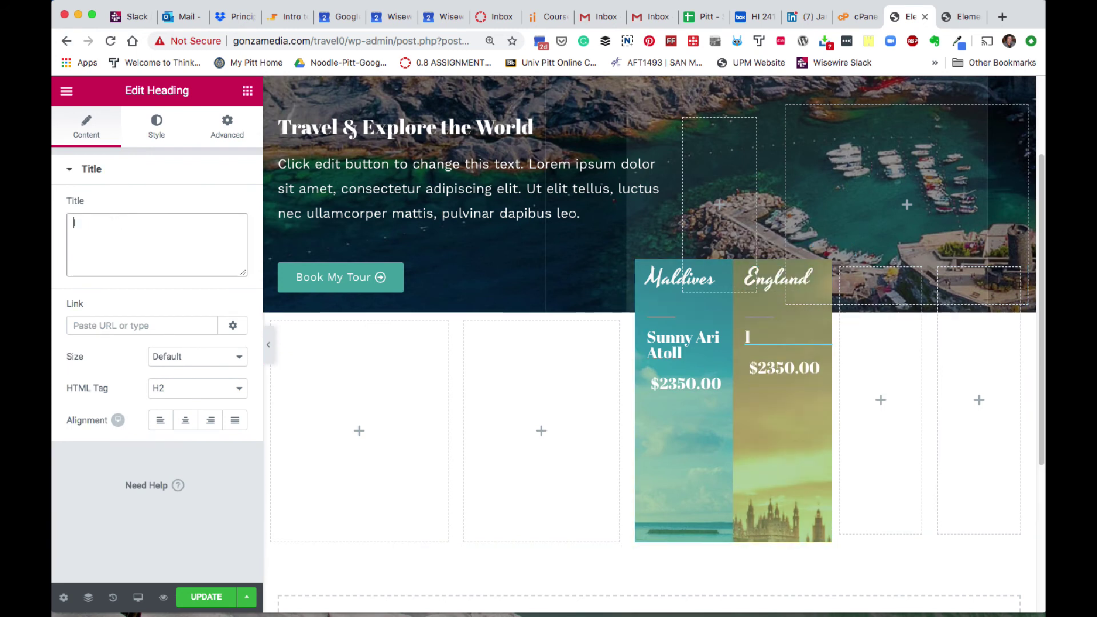
{"action": "type", "text": "Magnificent Big Ben"}
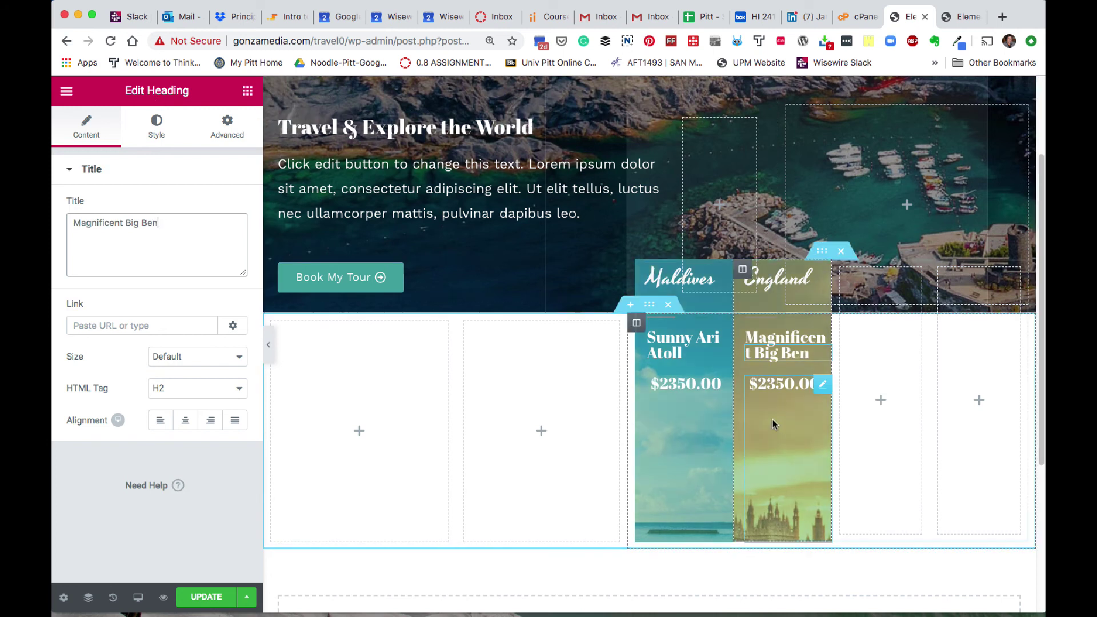
Step: Check the England tour's price on the reference page and set the England column's price heading to $1635.00
{"action": "left_click", "coordinate": [798, 415]}
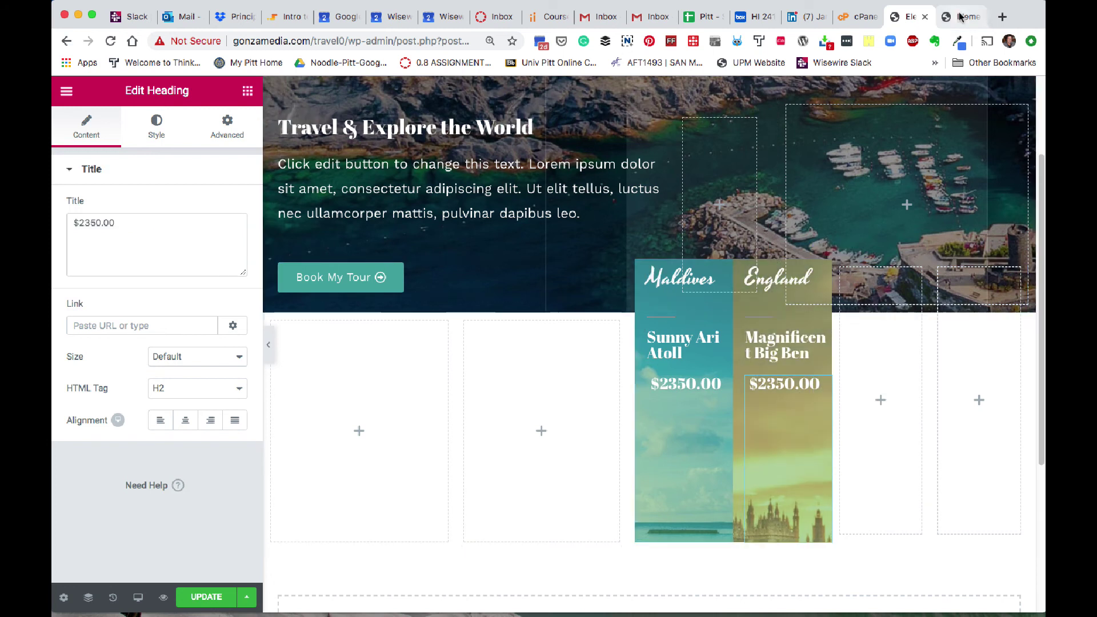
{"action": "key", "text": "ctrl+Tab"}
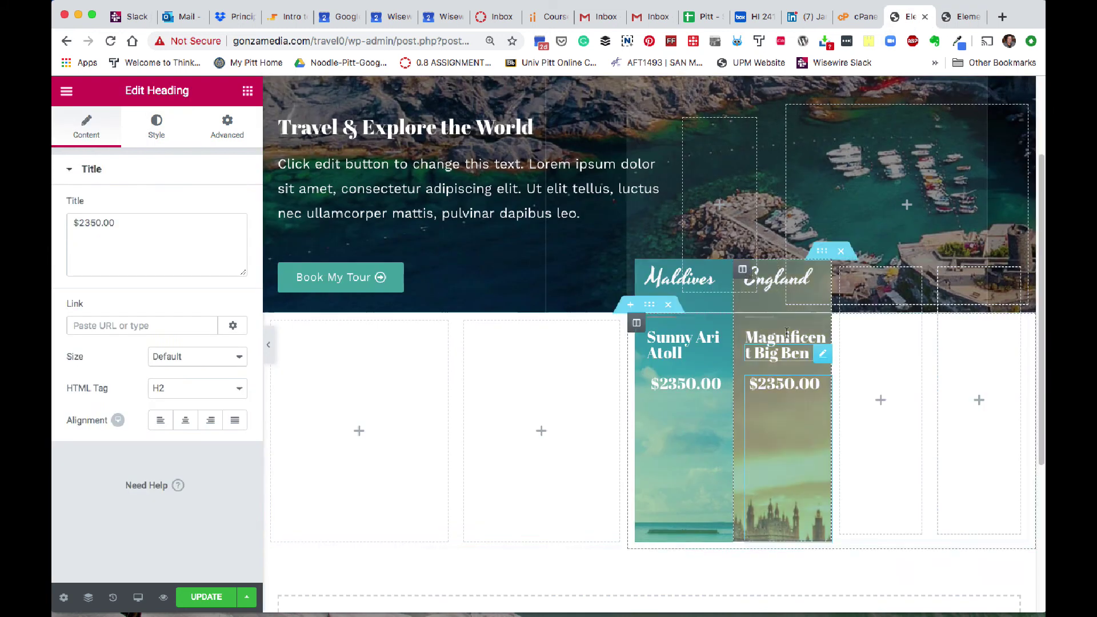
{"action": "left_click", "coordinate": [911, 16]}
{"action": "double_click", "coordinate": [779, 384]}
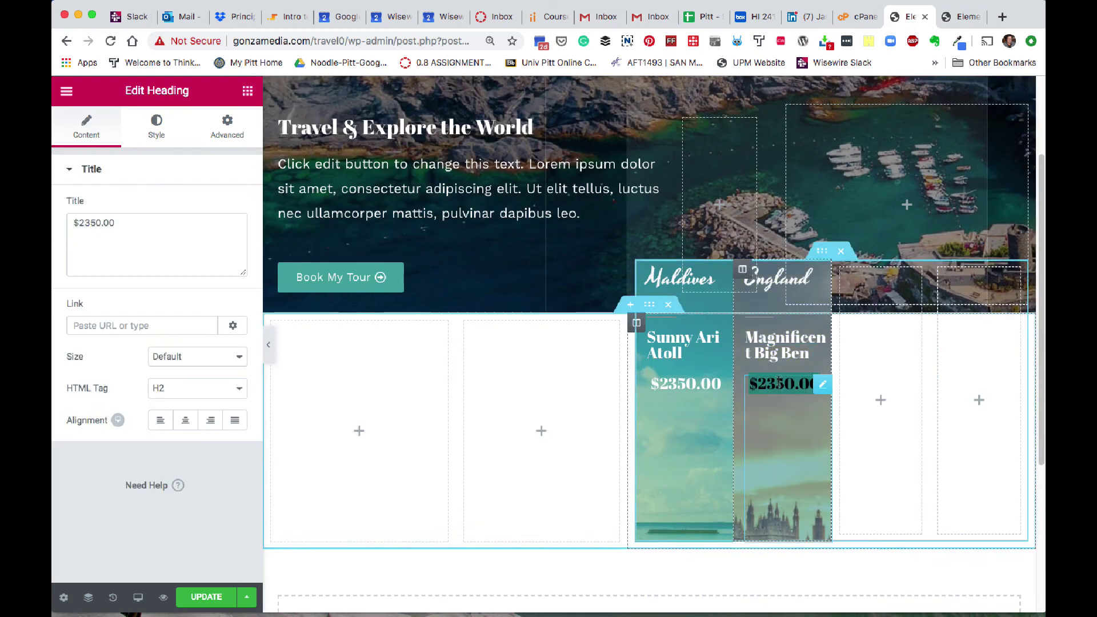
{"action": "type", "text": "$1635.00"}
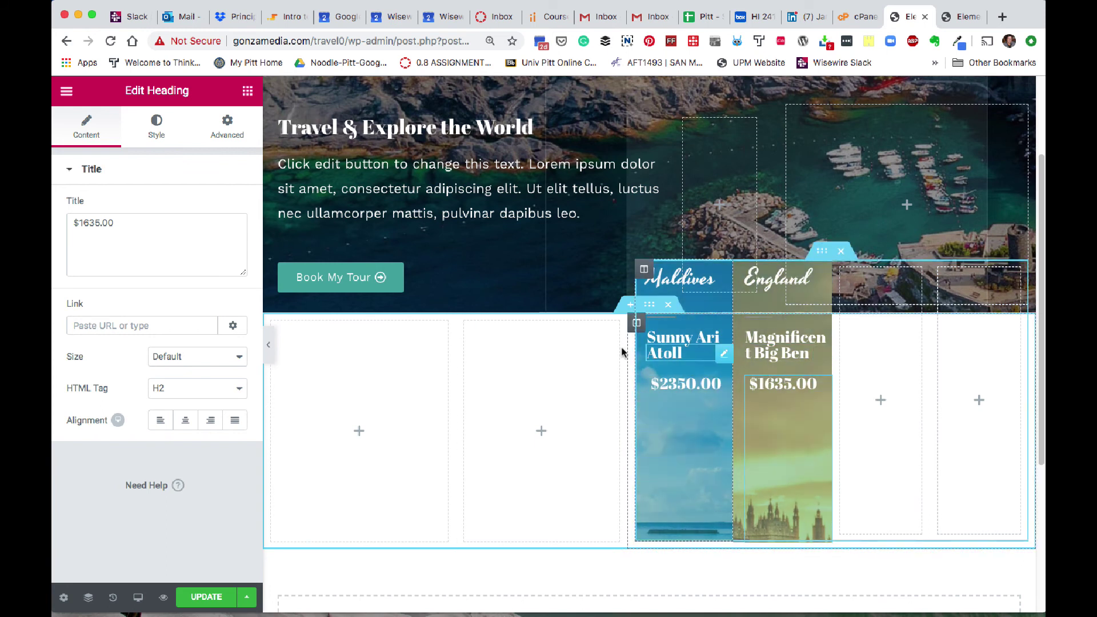
Step: Compare the staggered heights of the tour columns on the reference page with the columns being built
{"action": "scroll", "coordinate": [784, 426], "scroll_direction": "down", "scroll_amount": 1}
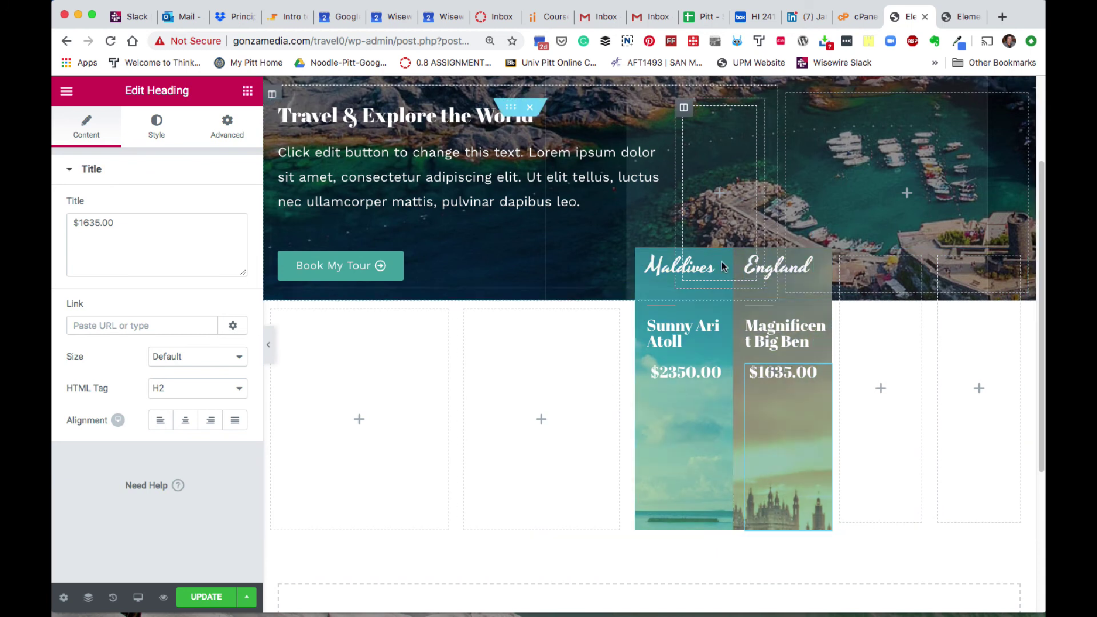
{"action": "left_click", "coordinate": [963, 17]}
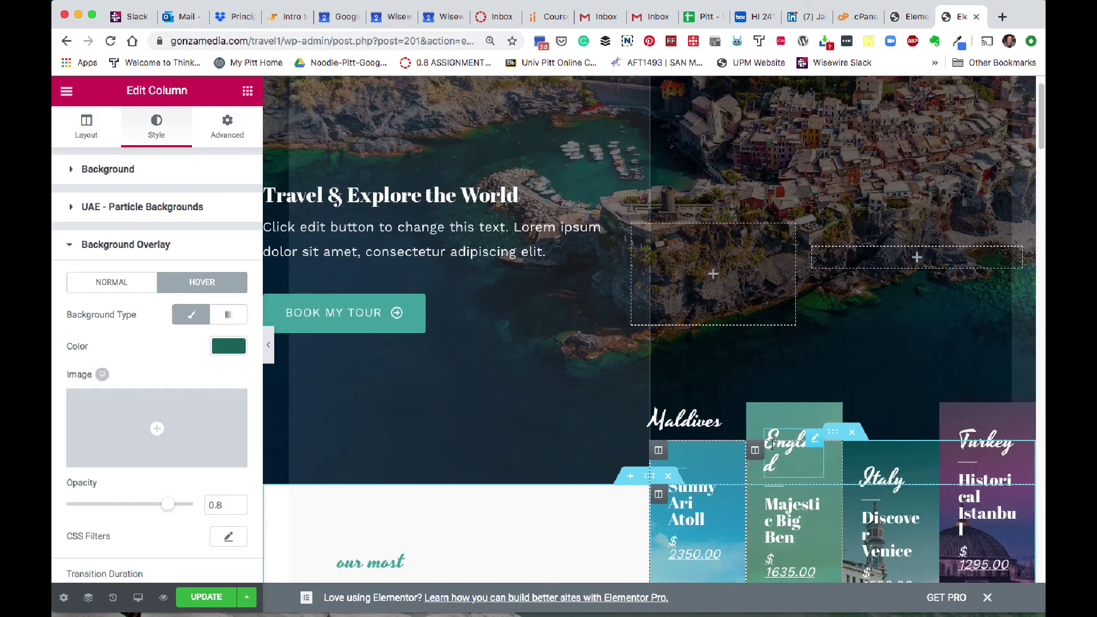
{"action": "scroll", "coordinate": [688, 363], "scroll_direction": "down", "scroll_amount": 1}
{"action": "scroll", "coordinate": [688, 363], "scroll_direction": "down", "scroll_amount": 3}
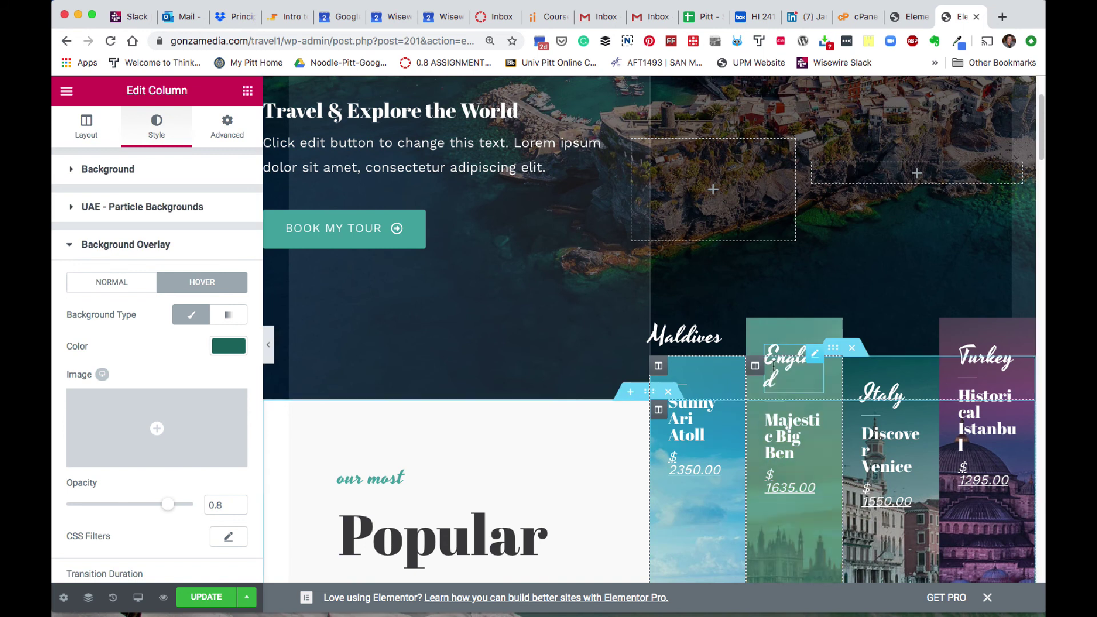
{"action": "scroll", "coordinate": [799, 280], "scroll_direction": "down", "scroll_amount": 1}
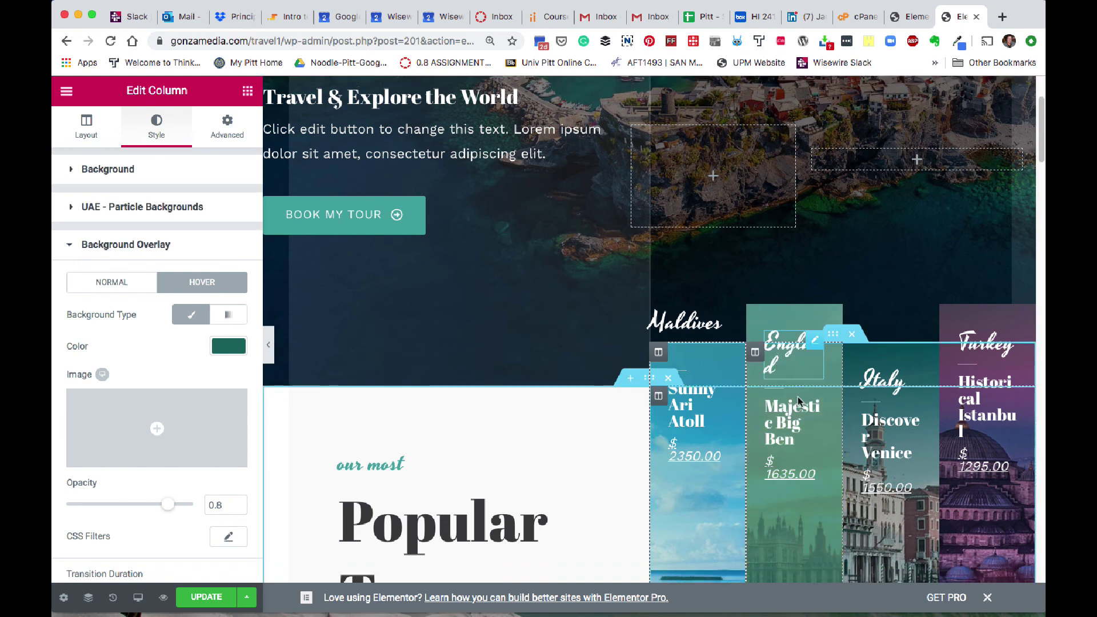
{"action": "left_click", "coordinate": [910, 17]}
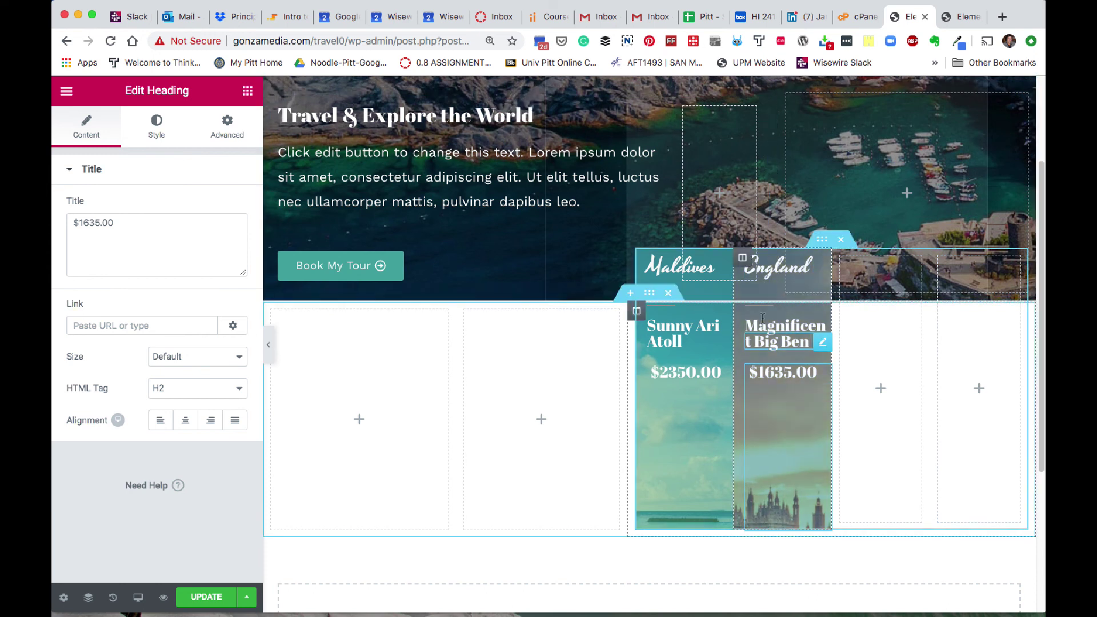
{"action": "right_click", "coordinate": [758, 405]}
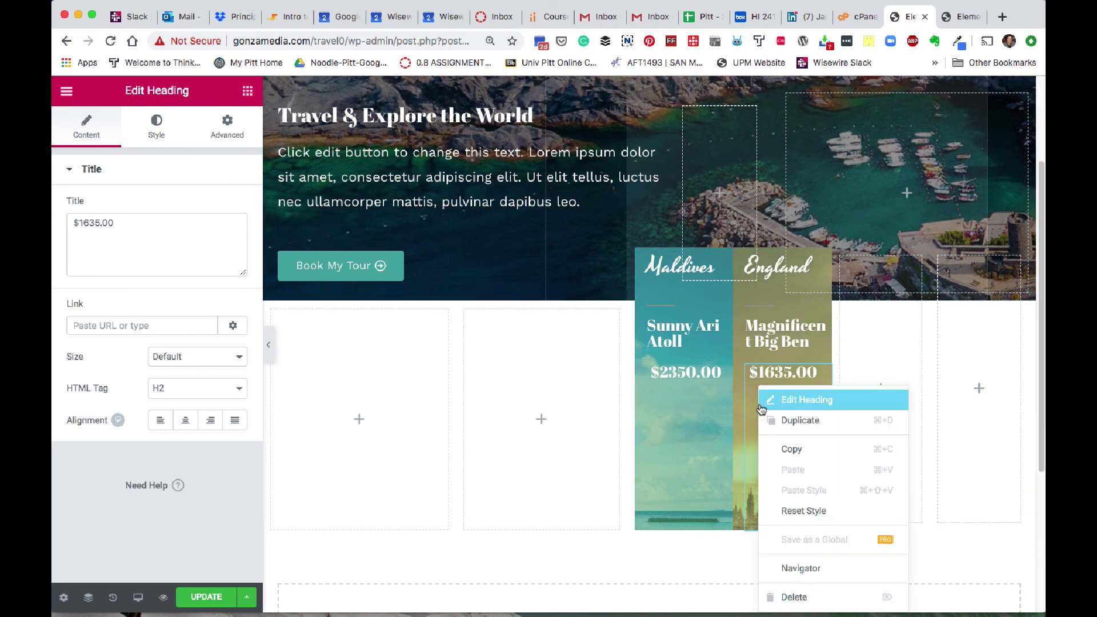
{"action": "right_click", "coordinate": [740, 292]}
{"action": "left_click", "coordinate": [746, 306]}
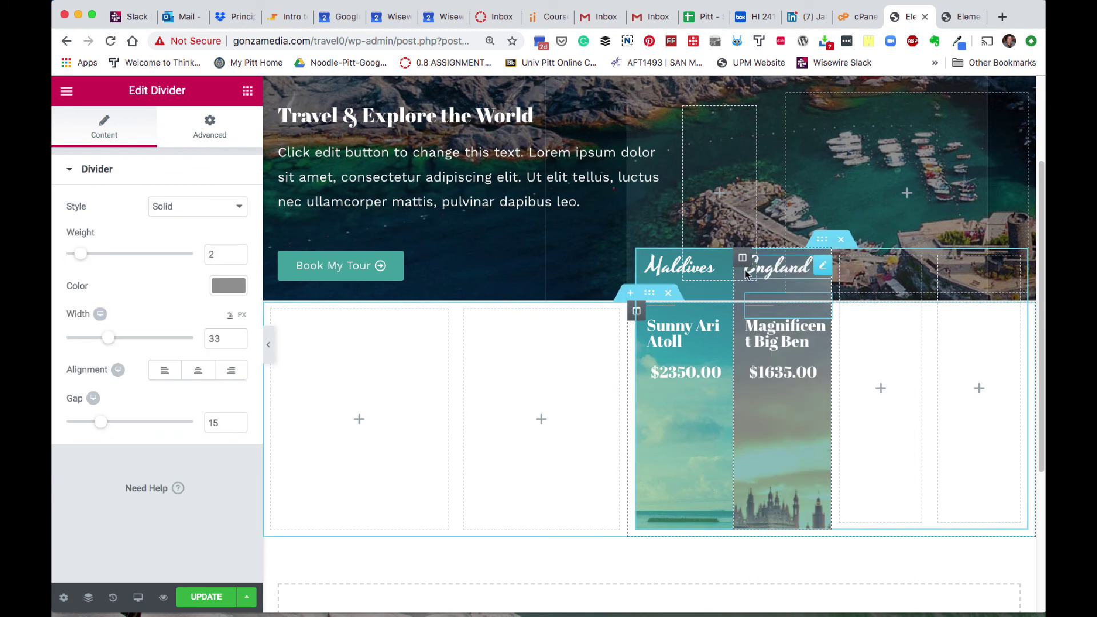
{"action": "right_click", "coordinate": [749, 295]}
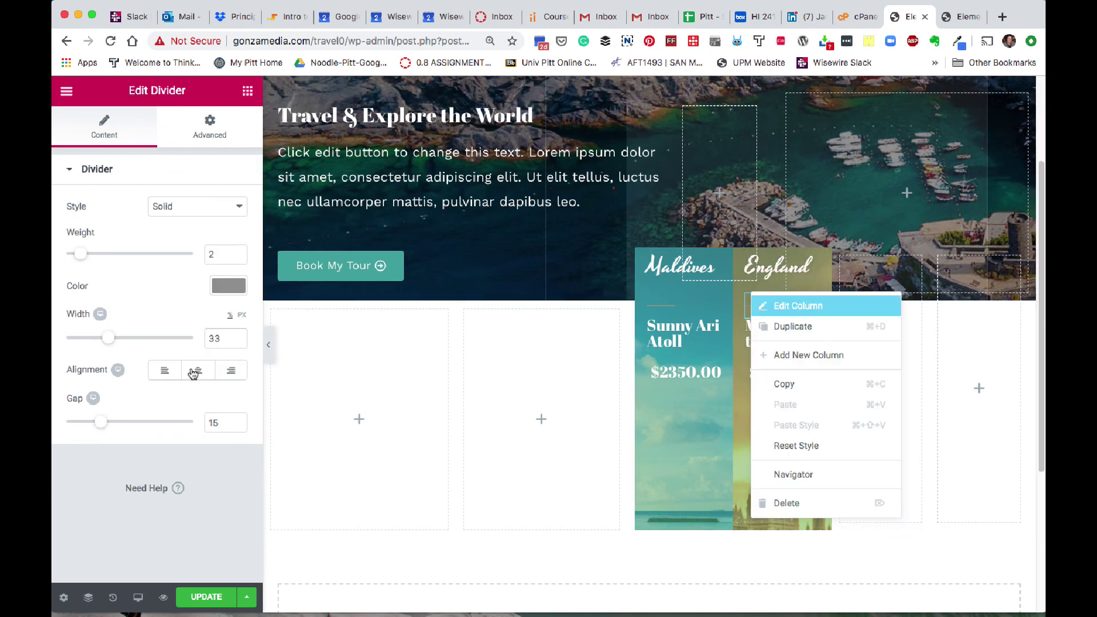
{"action": "left_click", "coordinate": [797, 306]}
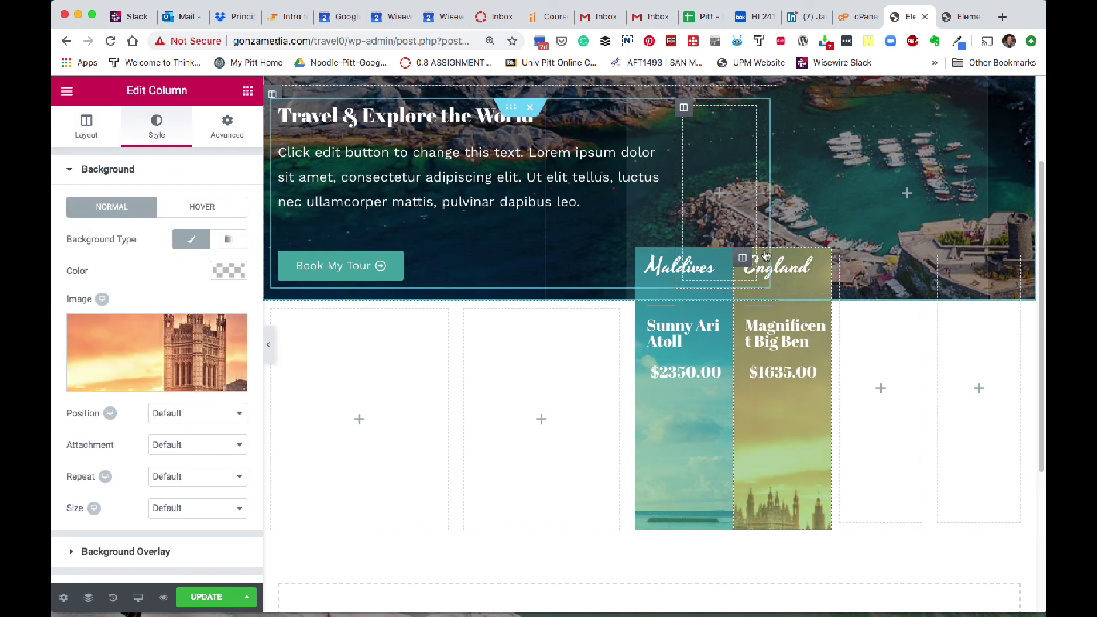
{"action": "right_click", "coordinate": [821, 273]}
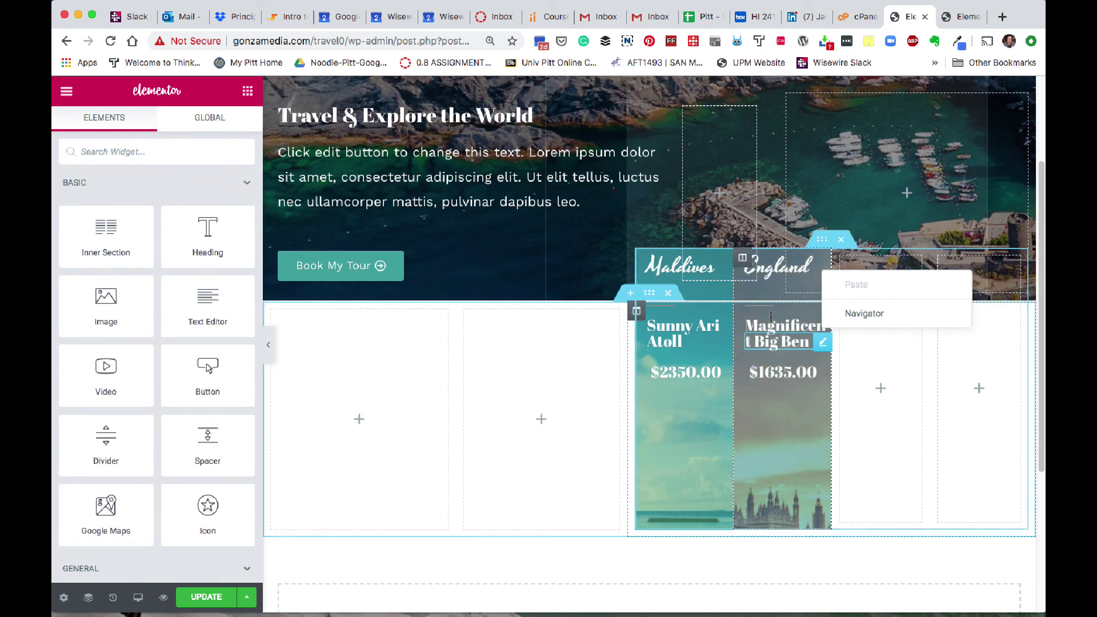
Step: Reset the top margin of the tour columns' inner section to 0 px
{"action": "right_click", "coordinate": [824, 244]}
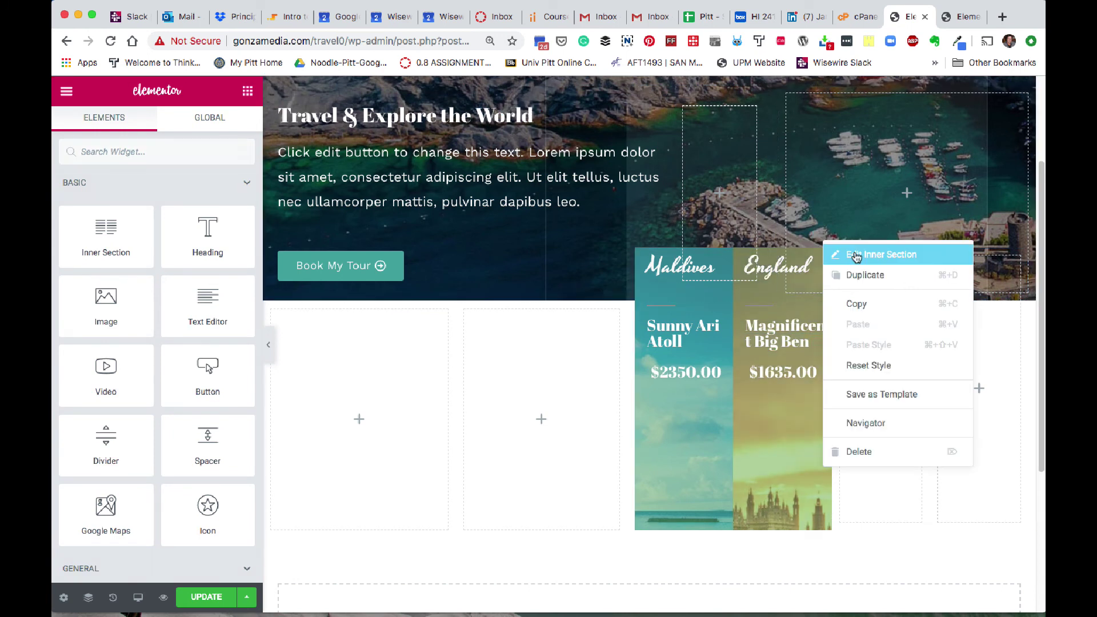
{"action": "left_click", "coordinate": [881, 254]}
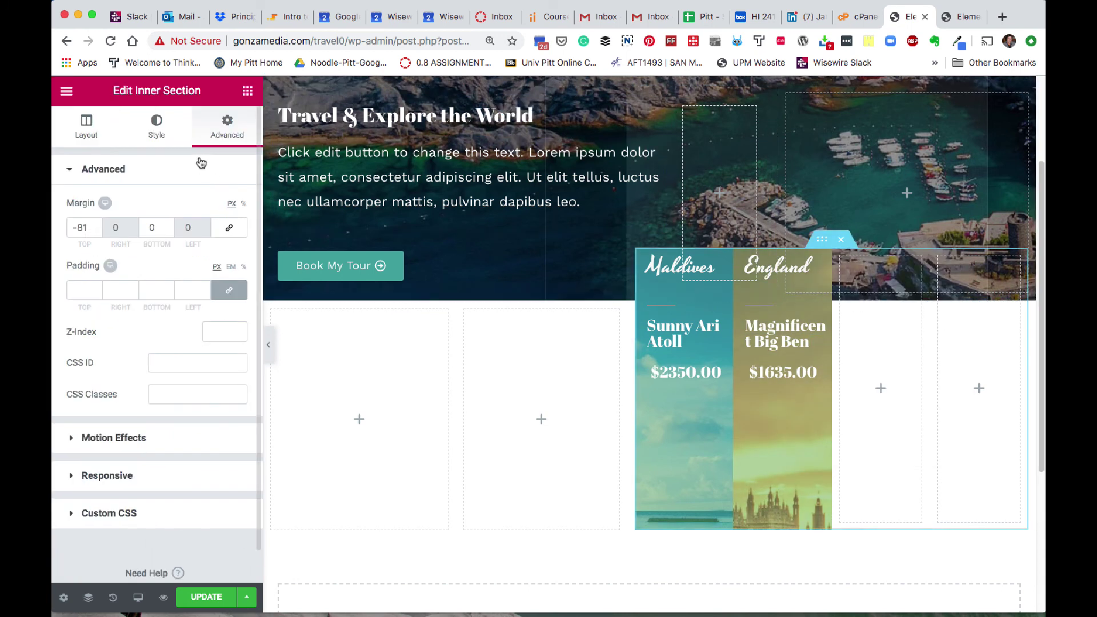
{"action": "left_click", "coordinate": [97, 232]}
{"action": "left_click", "coordinate": [97, 231]}
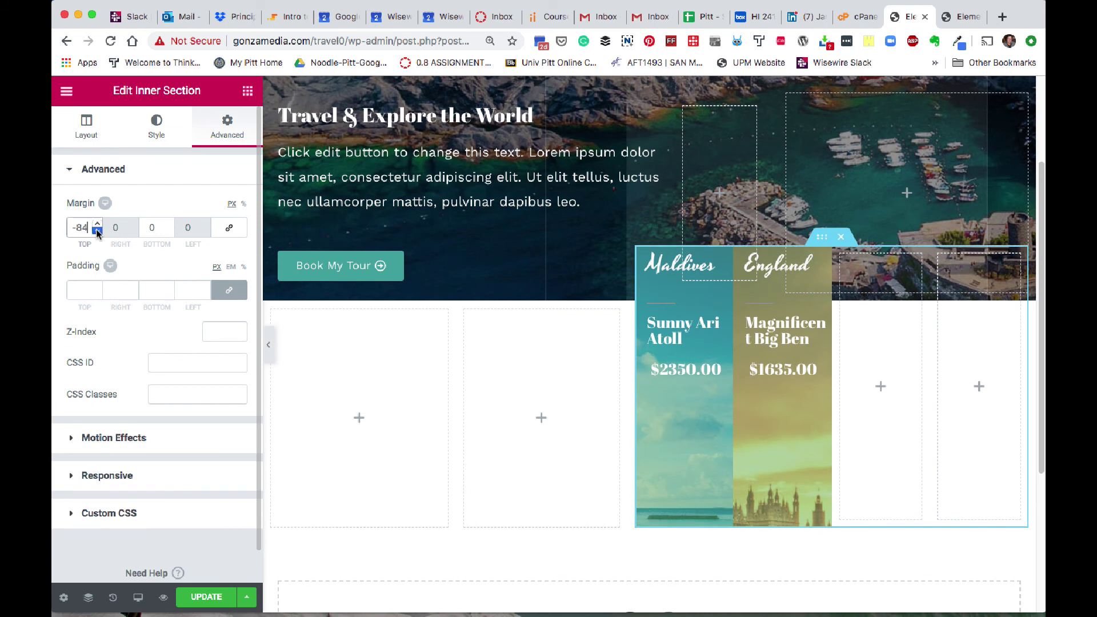
{"action": "left_click", "coordinate": [97, 231]}
{"action": "left_click", "coordinate": [98, 230]}
{"action": "left_click", "coordinate": [97, 223]}
{"action": "left_click", "coordinate": [98, 224]}
{"action": "left_click", "coordinate": [98, 223]}
{"action": "left_click", "coordinate": [97, 224]}
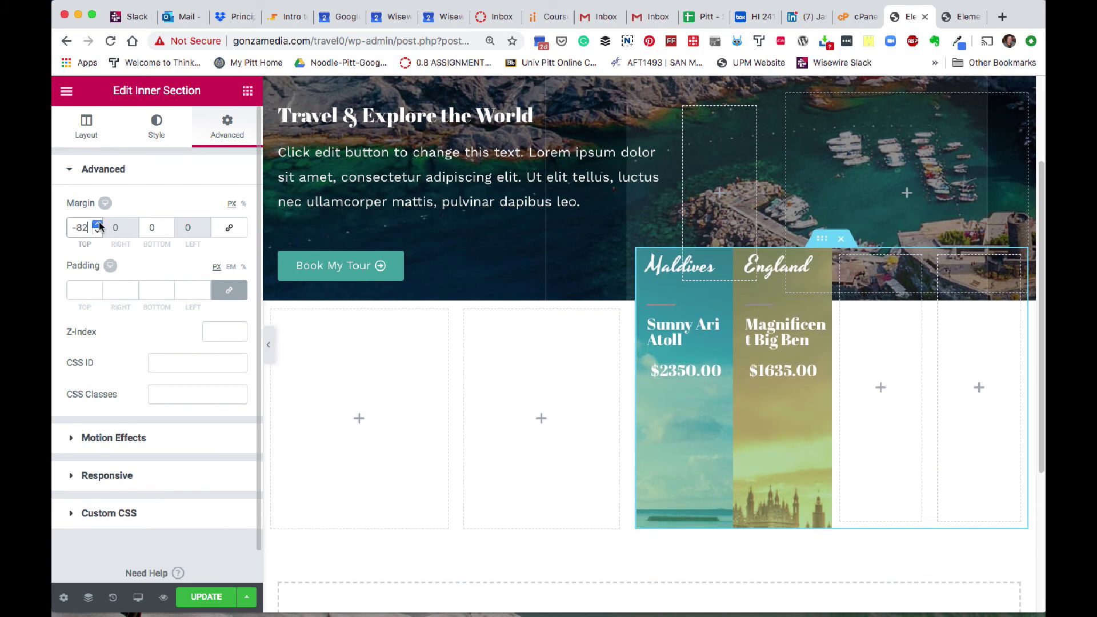
{"action": "left_click", "coordinate": [97, 223]}
{"action": "left_click", "coordinate": [98, 224]}
{"action": "left_click", "coordinate": [98, 223]}
{"action": "left_click", "coordinate": [97, 224]}
{"action": "double_click", "coordinate": [84, 228]}
{"action": "type", "text": "00"}
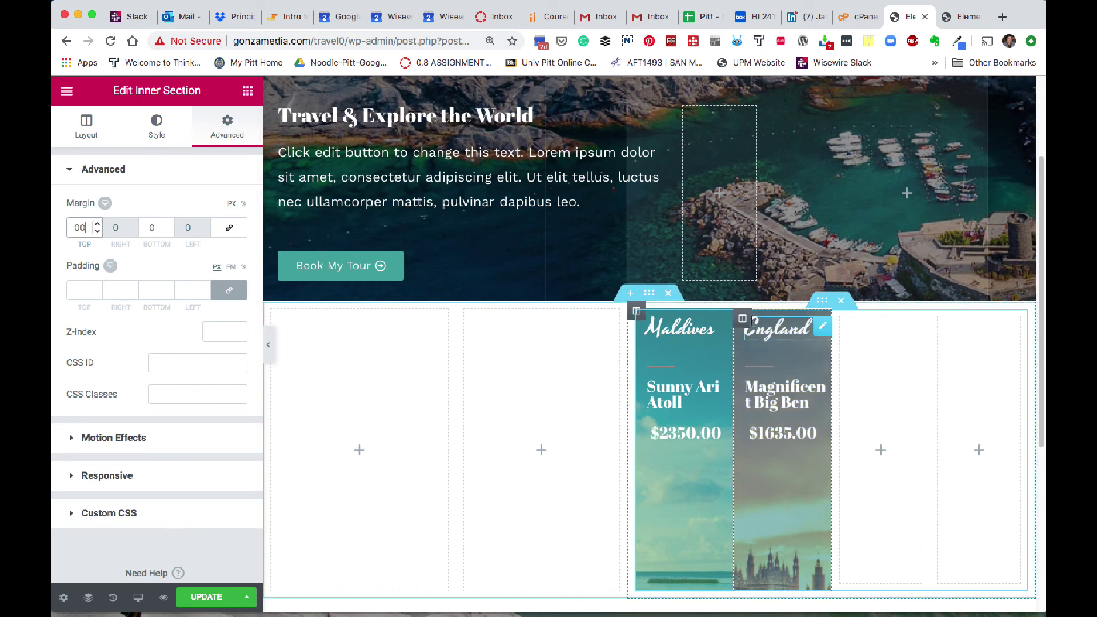
{"action": "right_click", "coordinate": [745, 319]}
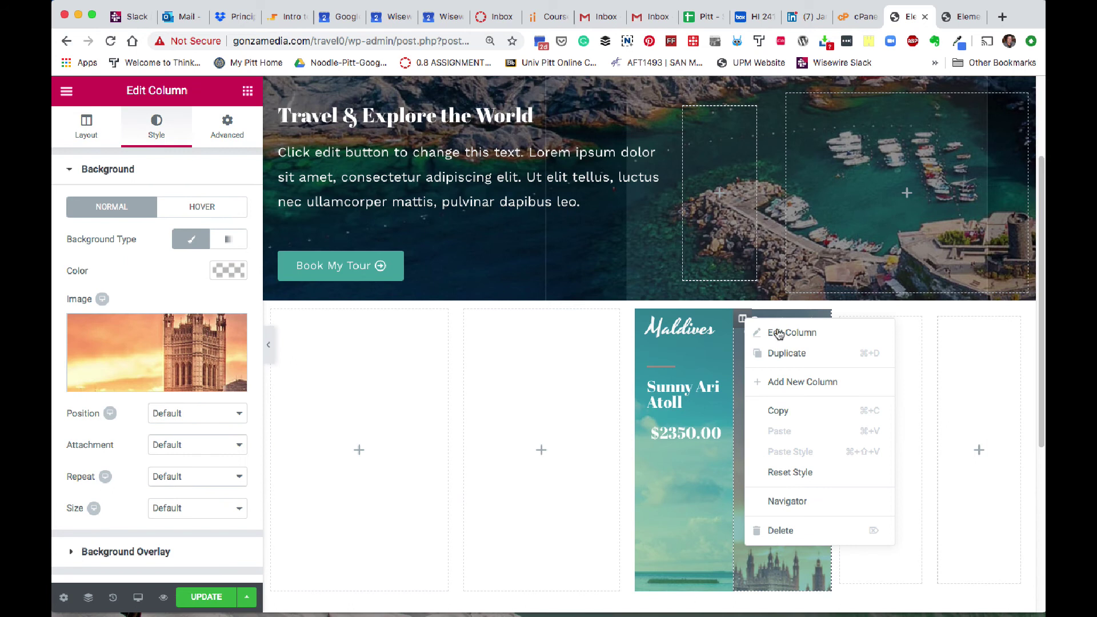
{"action": "key", "text": "Escape"}
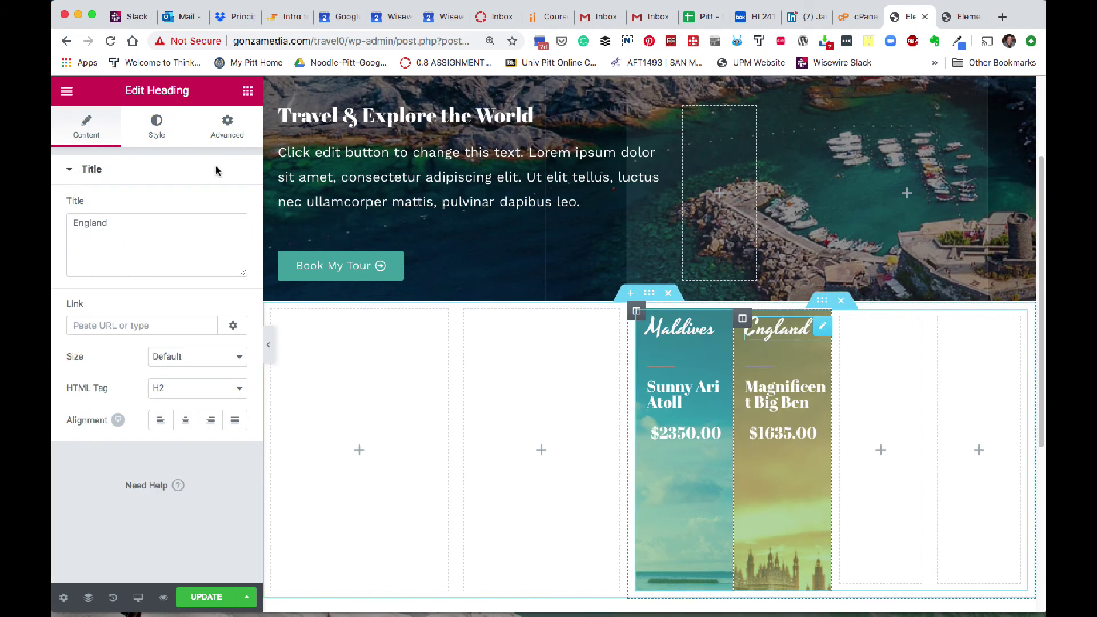
{"action": "left_click", "coordinate": [150, 137]}
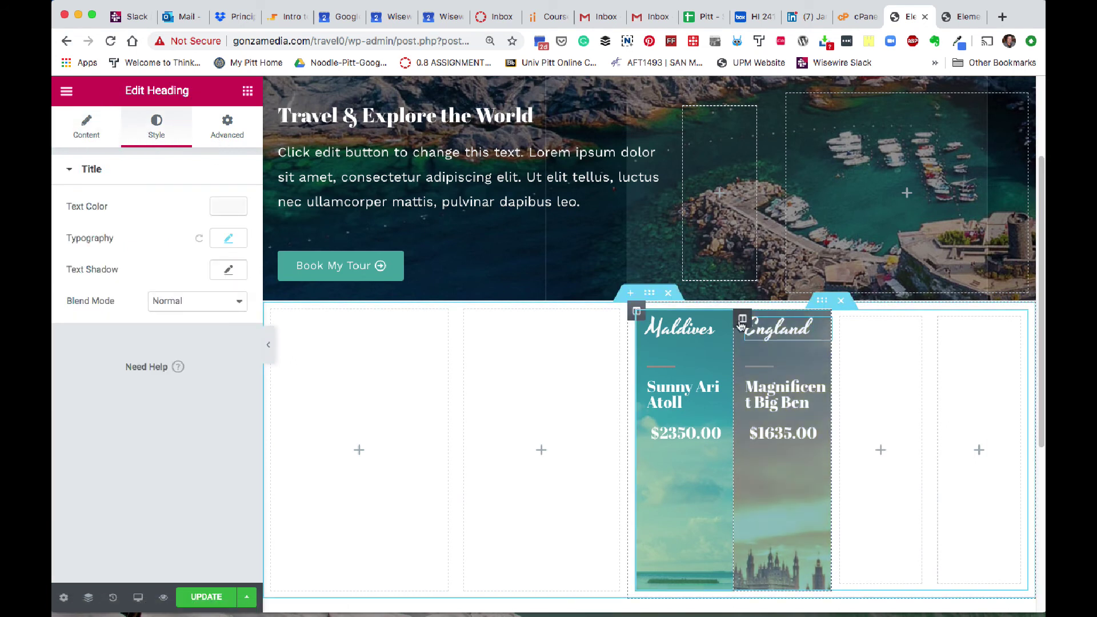
Step: Edit the England column's spacing, trying a -9 px margin on all sides and resetting all four margins to 0
{"action": "right_click", "coordinate": [742, 320]}
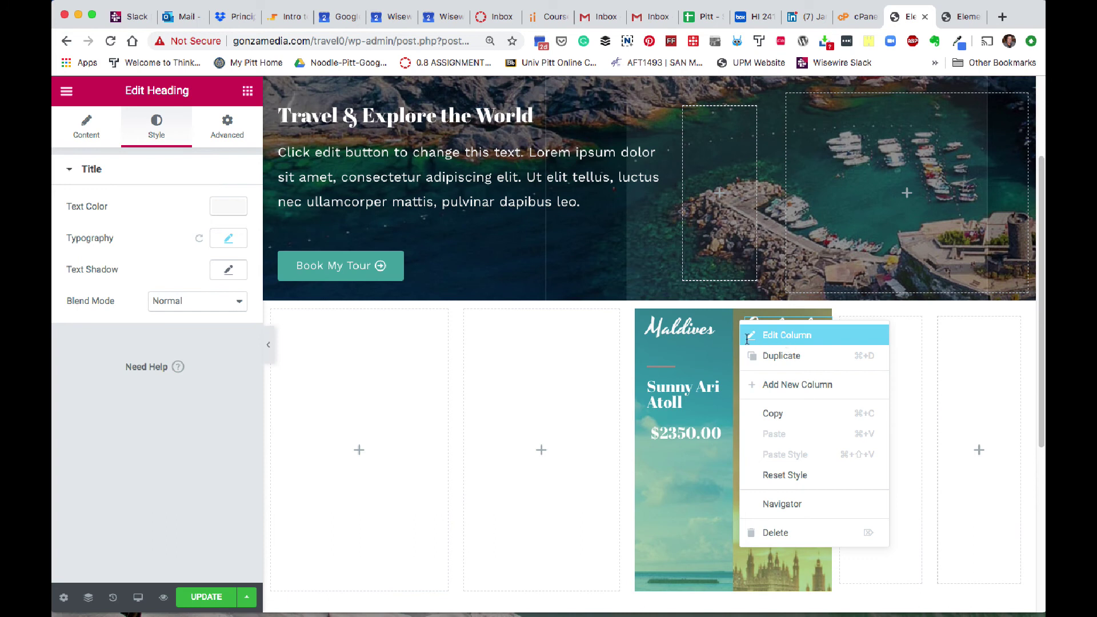
{"action": "left_click", "coordinate": [747, 337]}
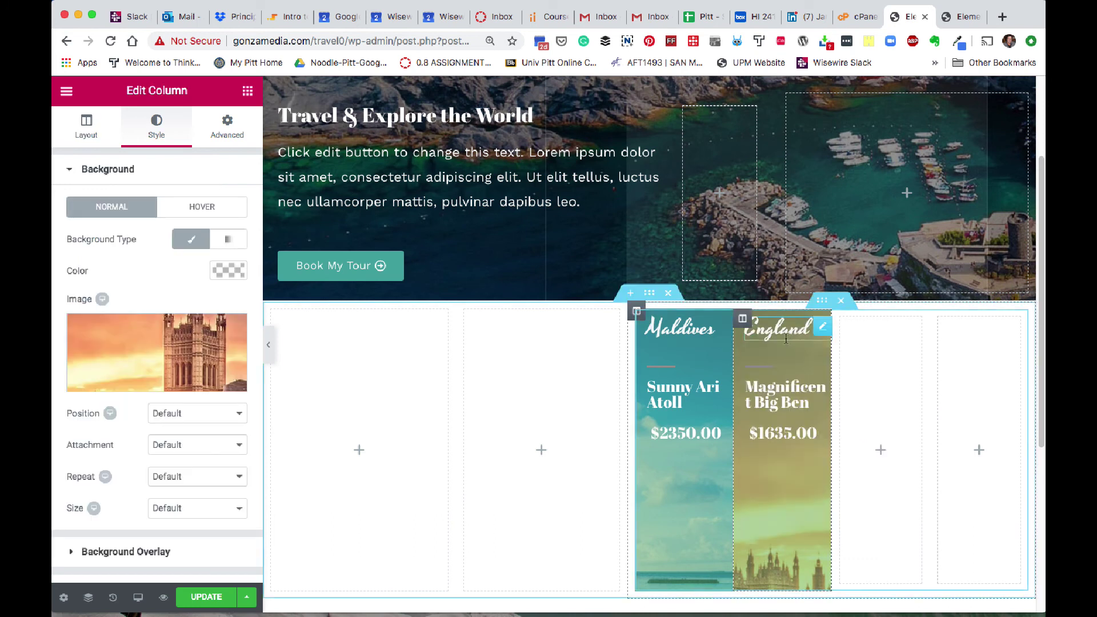
{"action": "left_click", "coordinate": [226, 133]}
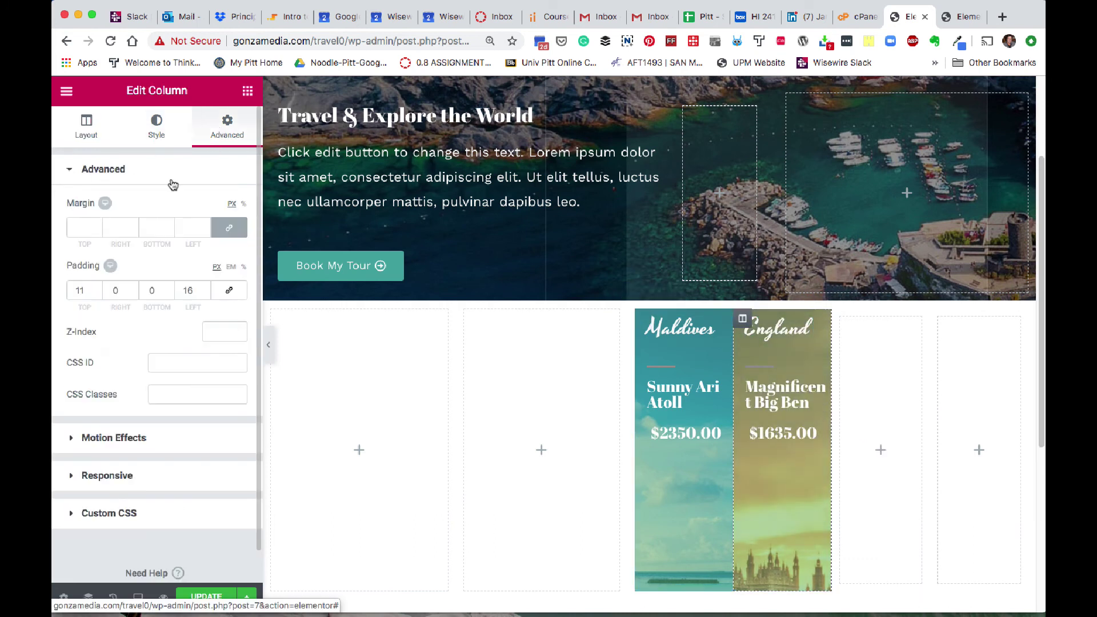
{"action": "left_click", "coordinate": [97, 232]}
{"action": "left_click", "coordinate": [97, 232]}
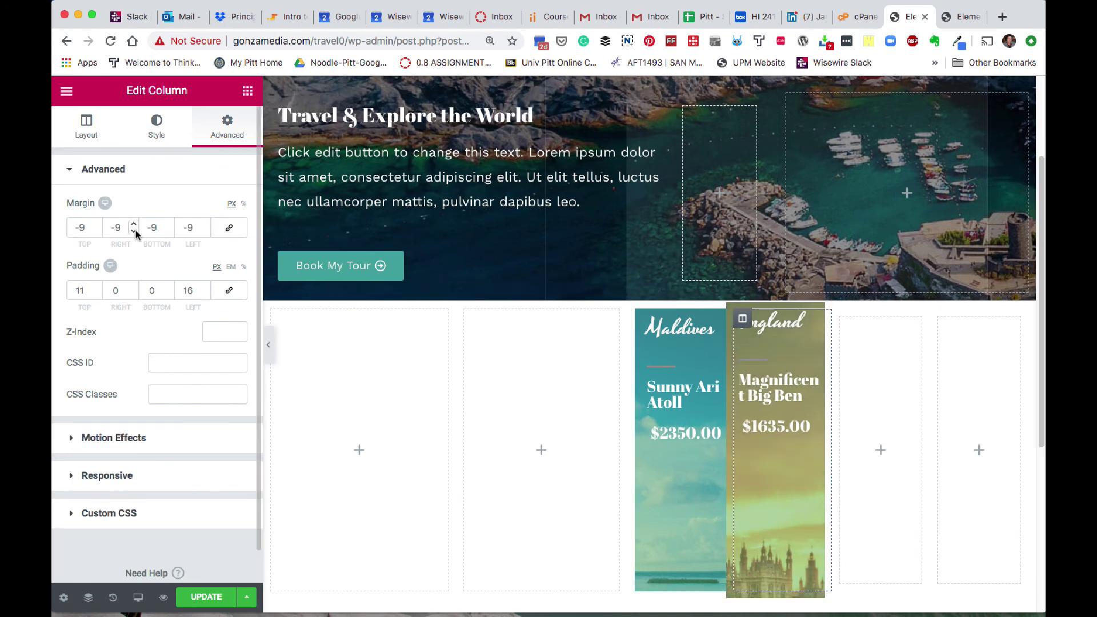
{"action": "left_click", "coordinate": [229, 227]}
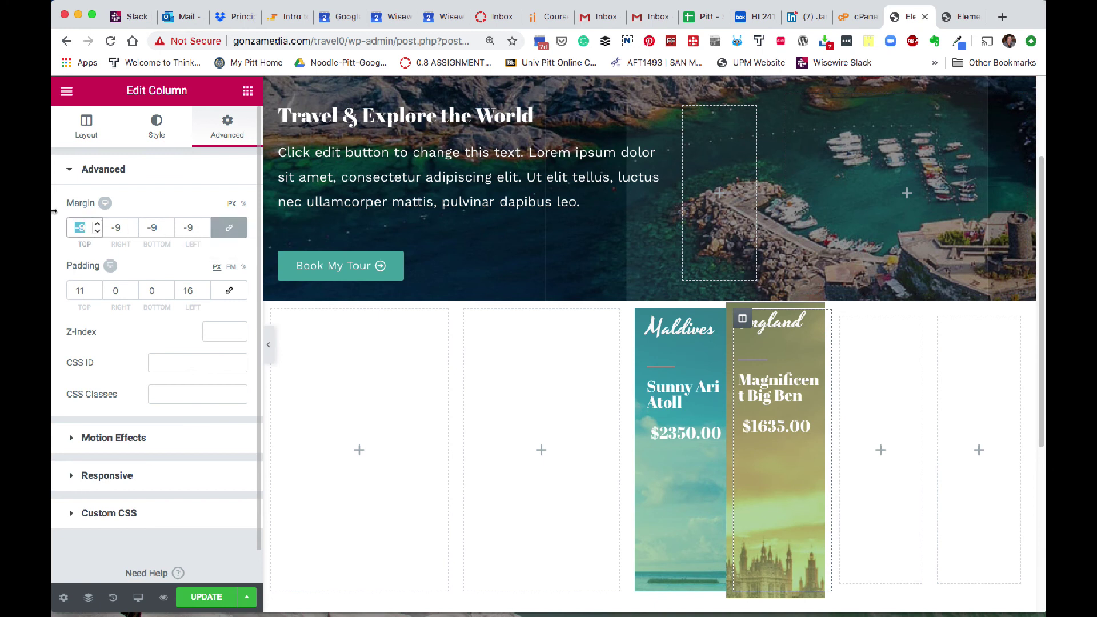
{"action": "type", "text": "0"}
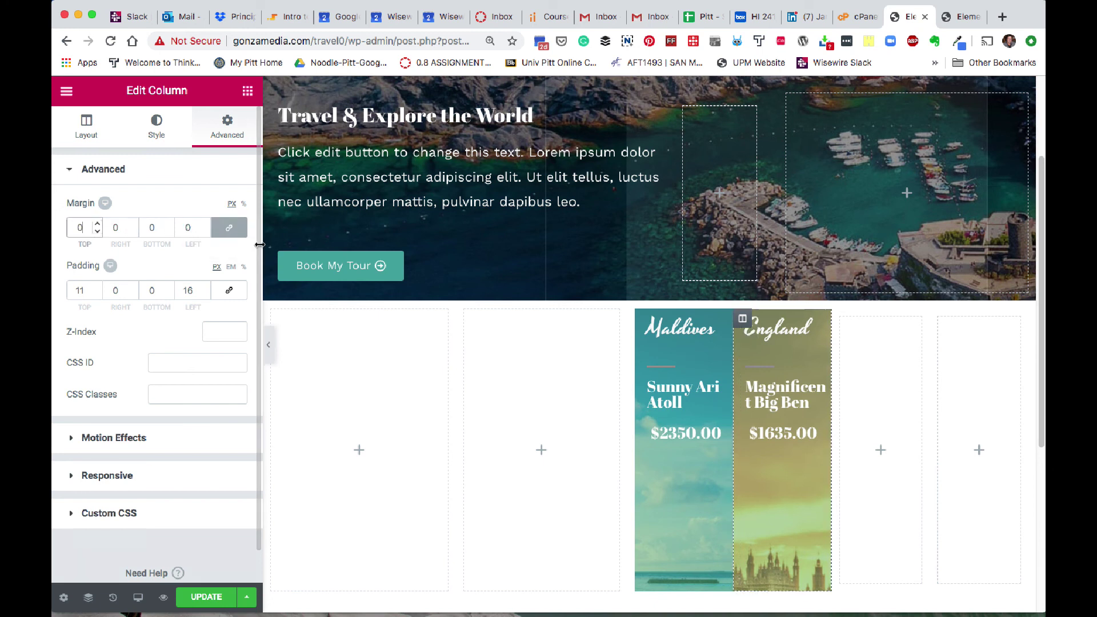
Step: Unlink the England column's margin values, try a 50 px top margin, and return it to 0
{"action": "left_click", "coordinate": [229, 227]}
{"action": "key", "text": "Down"}
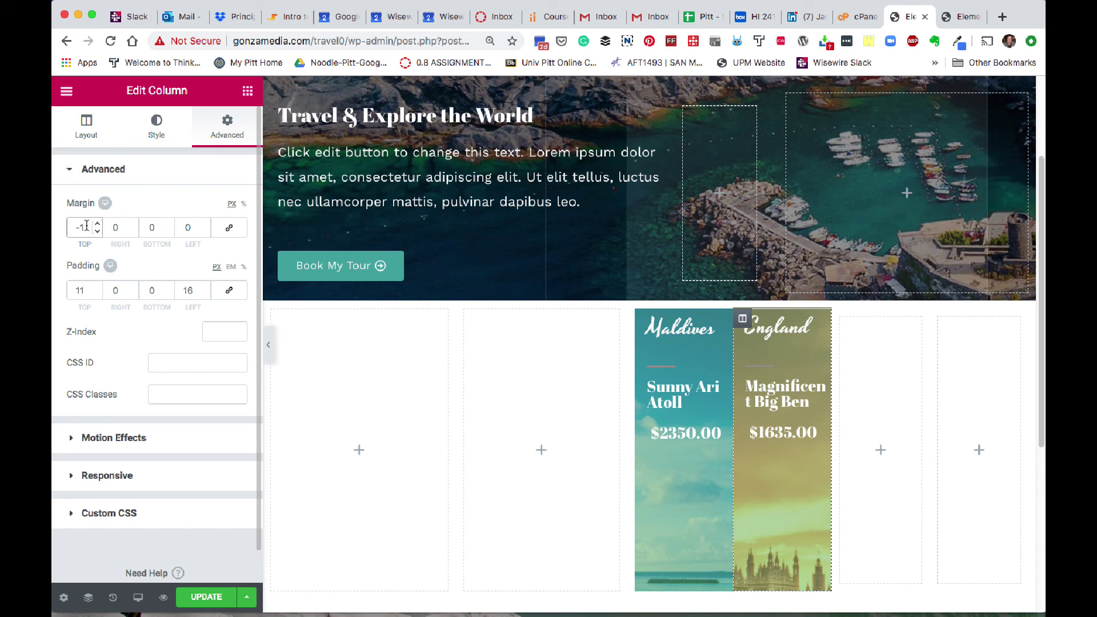
{"action": "type", "text": "050"}
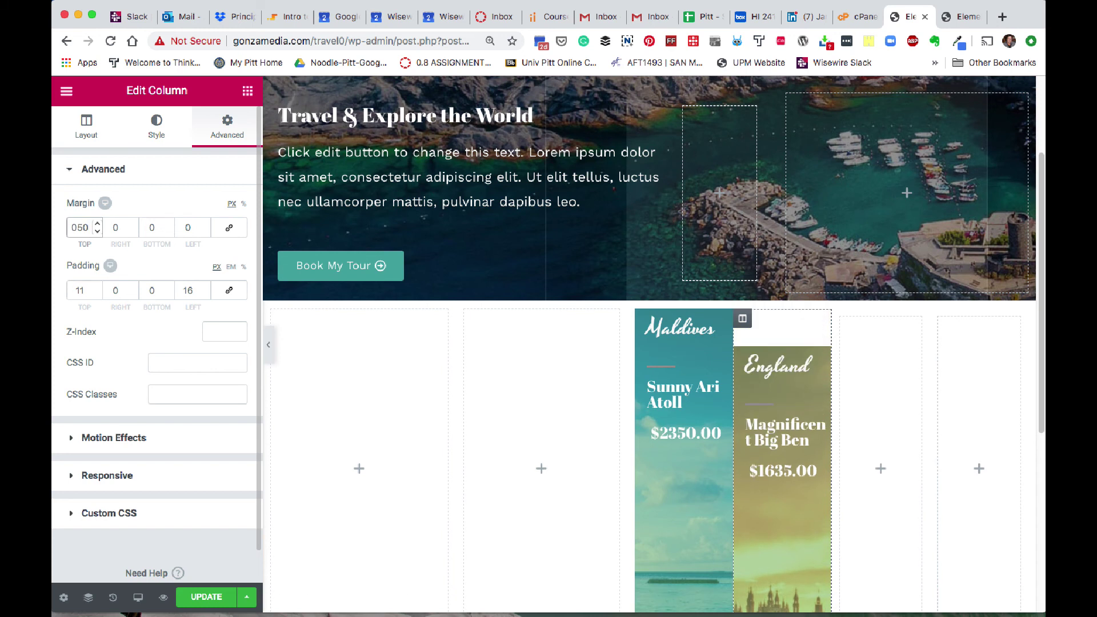
{"action": "key", "text": "BackSpace"}
{"action": "key", "text": "BackSpace"}
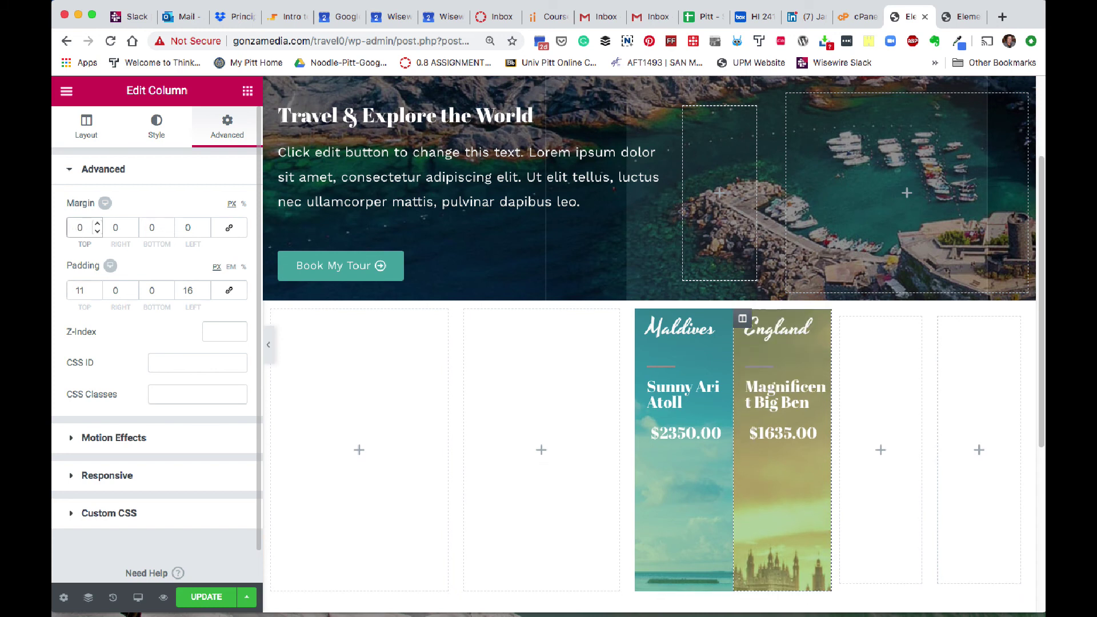
Step: Try a -44 px top margin on the England column, compare its height with the reference page, and reset the margin to 0
{"action": "scroll", "coordinate": [95, 232], "scroll_direction": "up", "scroll_amount": 7}
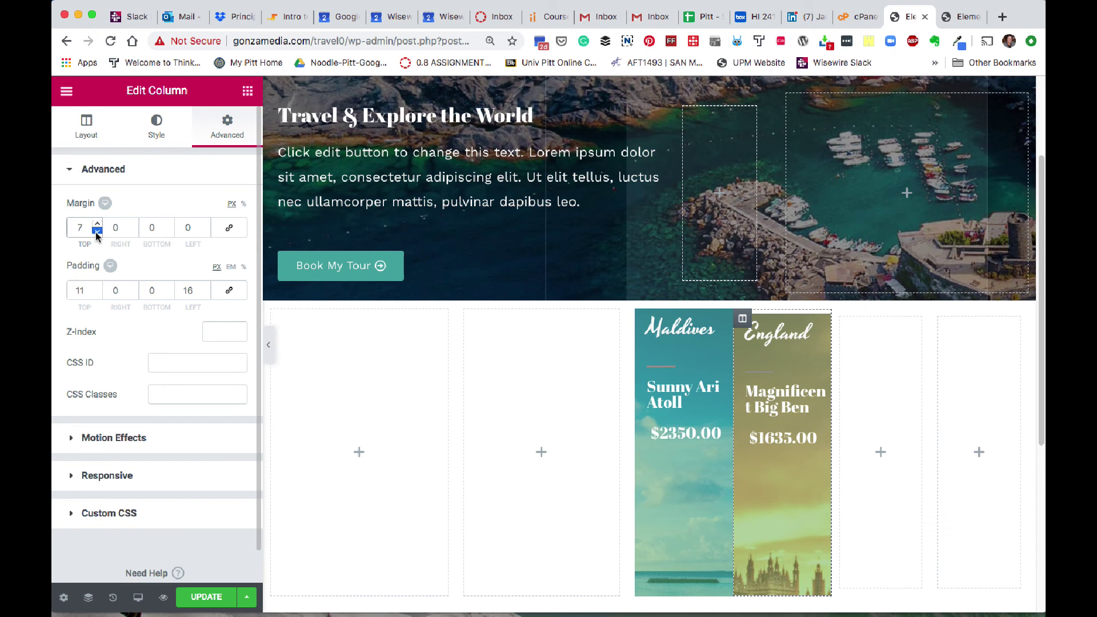
{"action": "scroll", "coordinate": [94, 232], "scroll_direction": "down", "scroll_amount": 13}
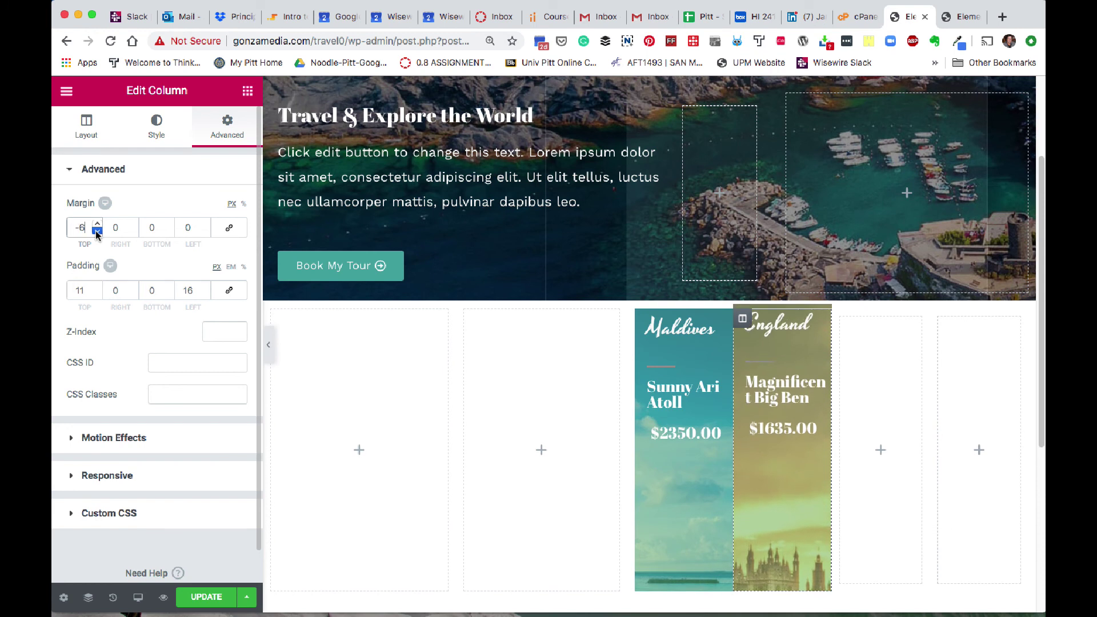
{"action": "scroll", "coordinate": [96, 232], "scroll_direction": "down", "scroll_amount": 20}
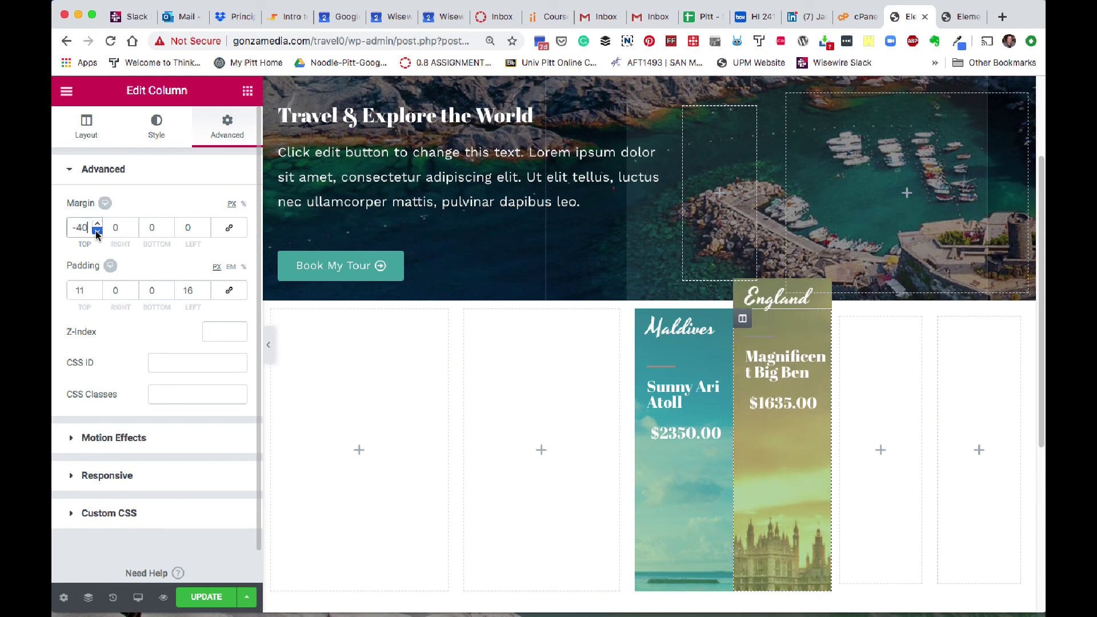
{"action": "left_click", "coordinate": [952, 16]}
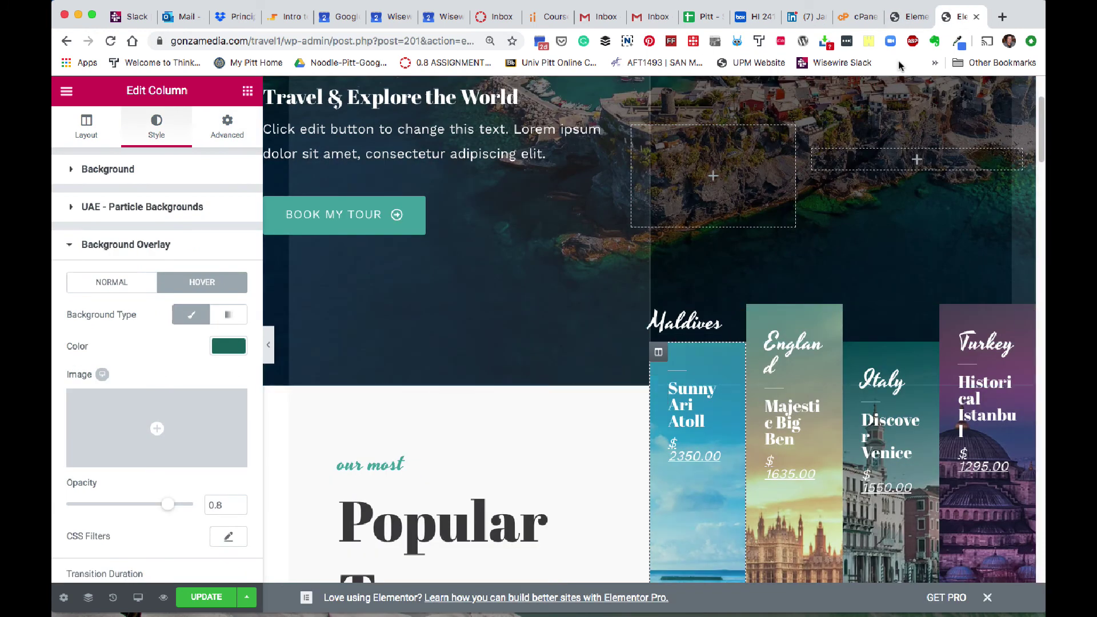
{"action": "left_click", "coordinate": [908, 17]}
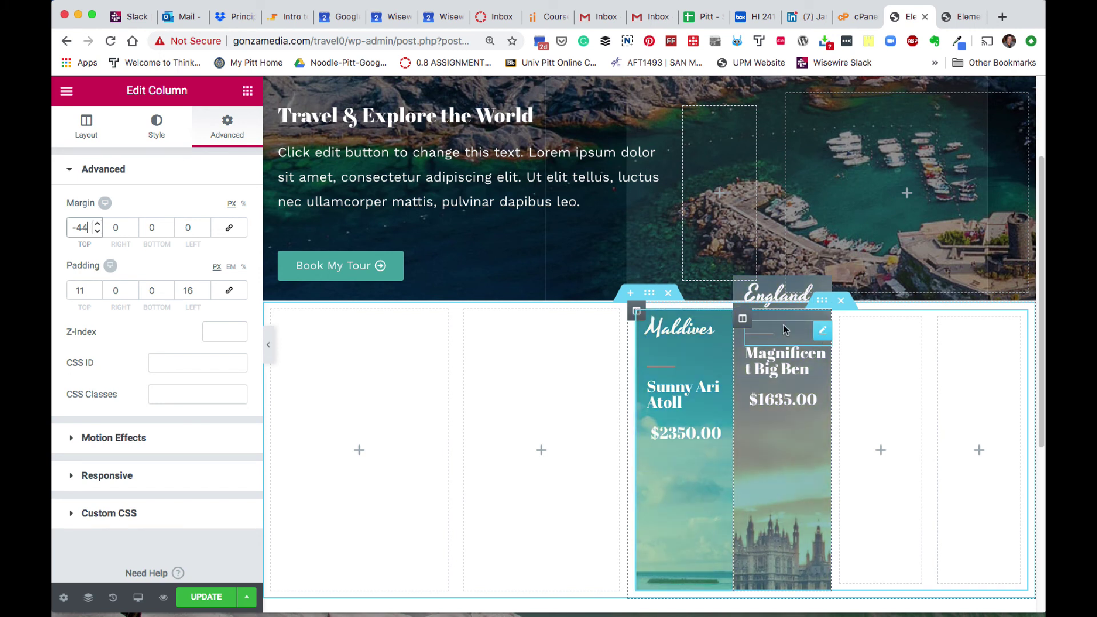
{"action": "double_click", "coordinate": [65, 224]}
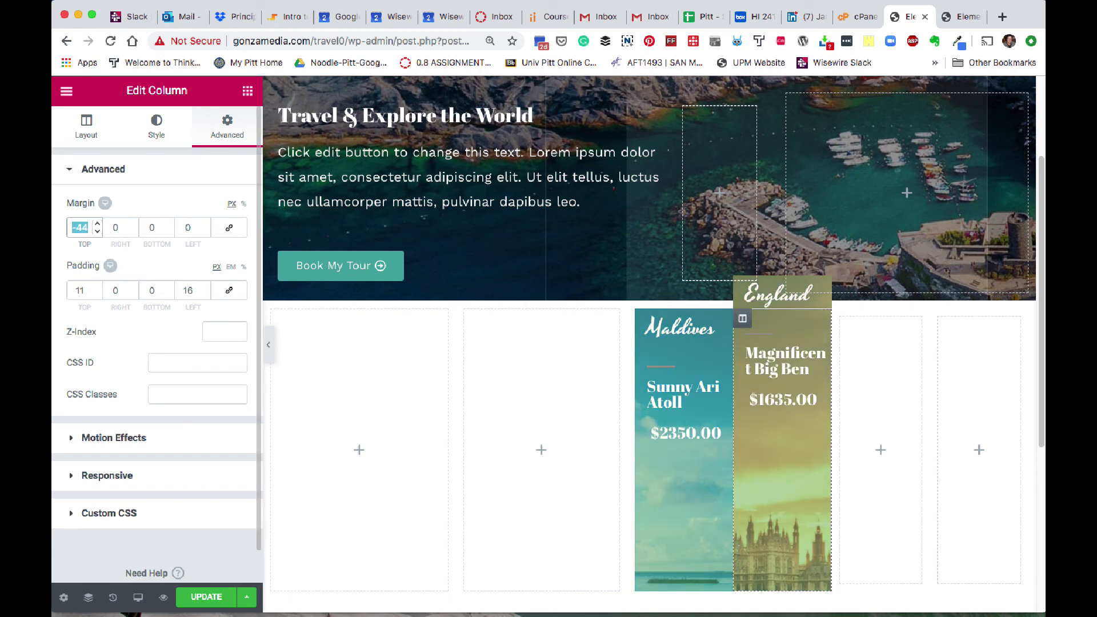
{"action": "type", "text": "0"}
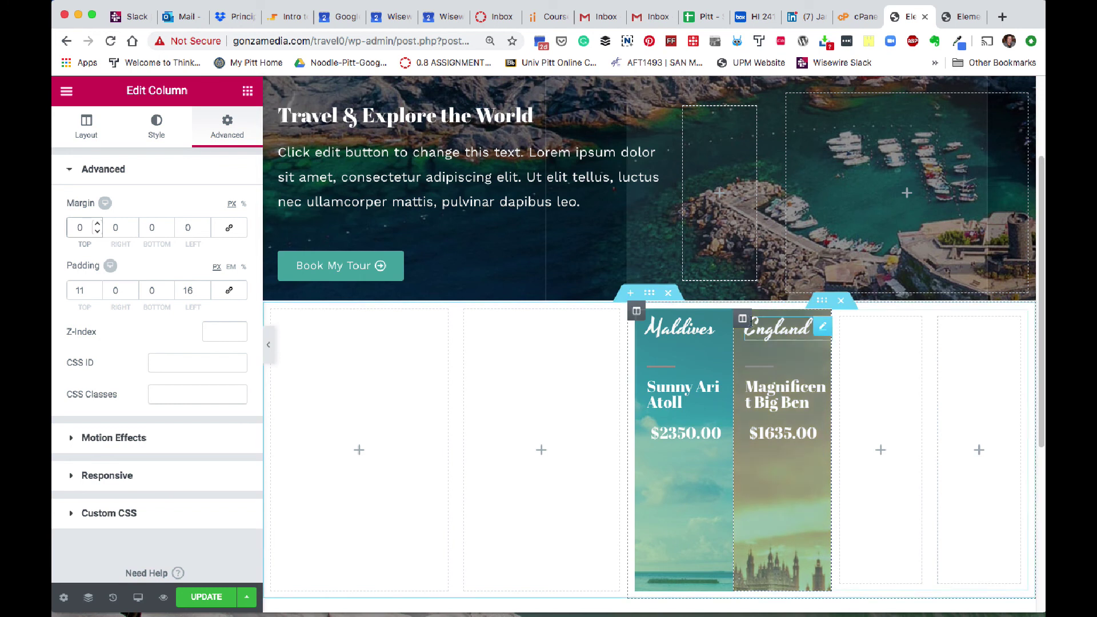
Step: Duplicate the England column and delete the empty column right after the copy
{"action": "right_click", "coordinate": [743, 318]}
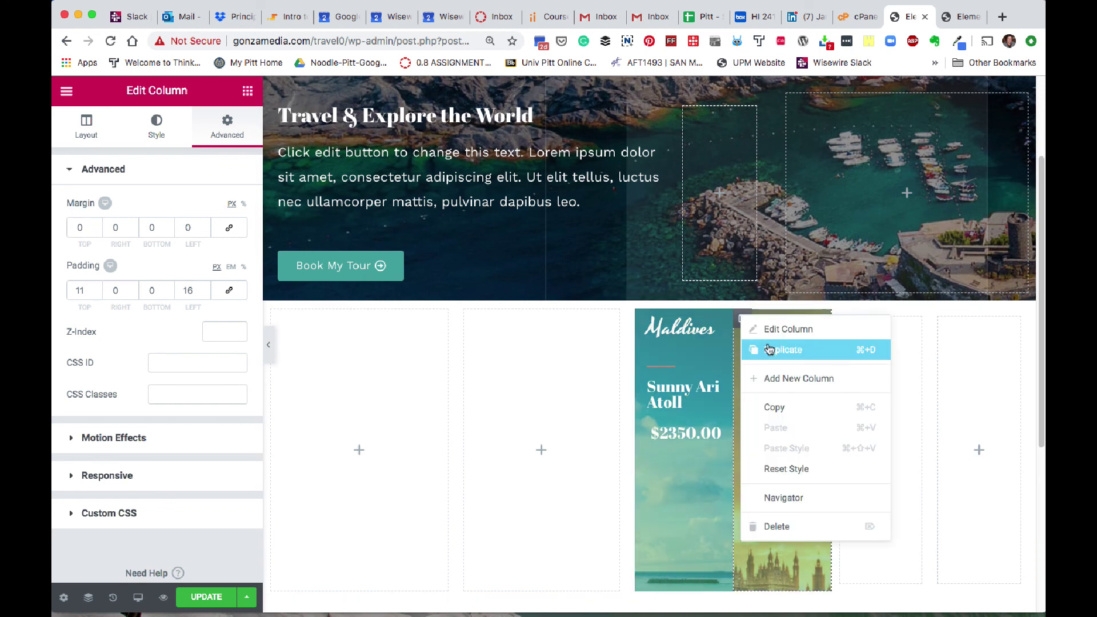
{"action": "left_click", "coordinate": [768, 350]}
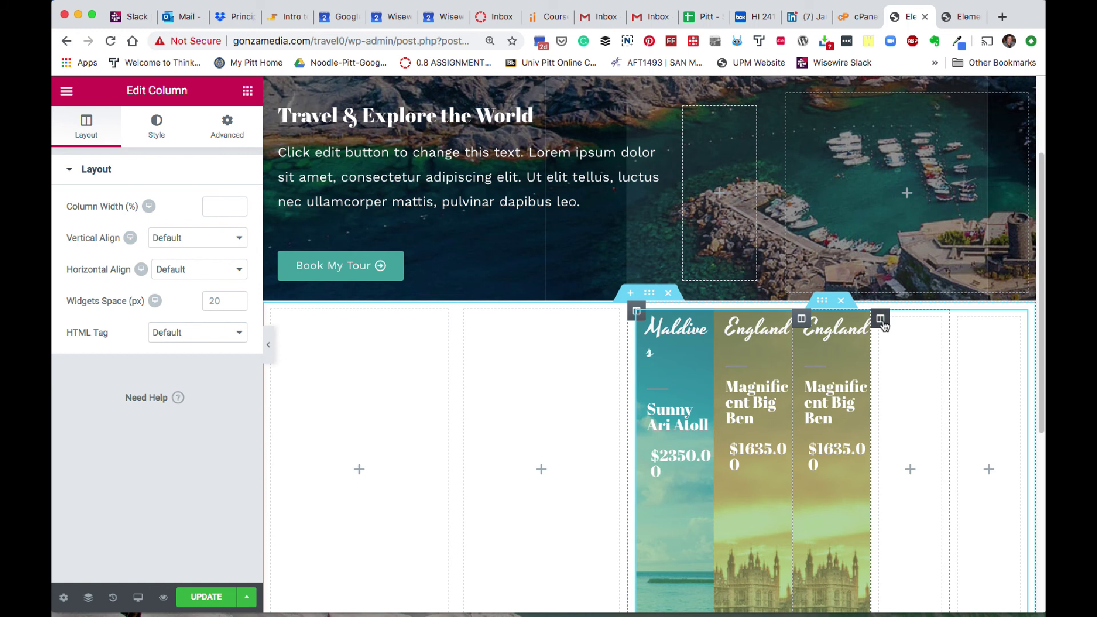
{"action": "right_click", "coordinate": [882, 324]}
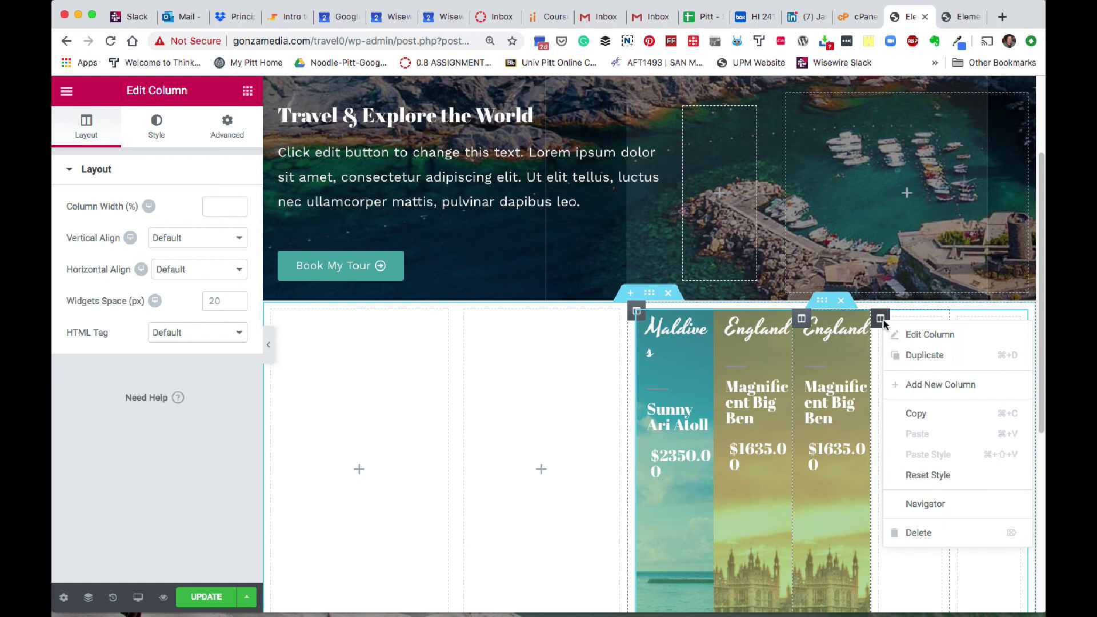
{"action": "left_click", "coordinate": [924, 533]}
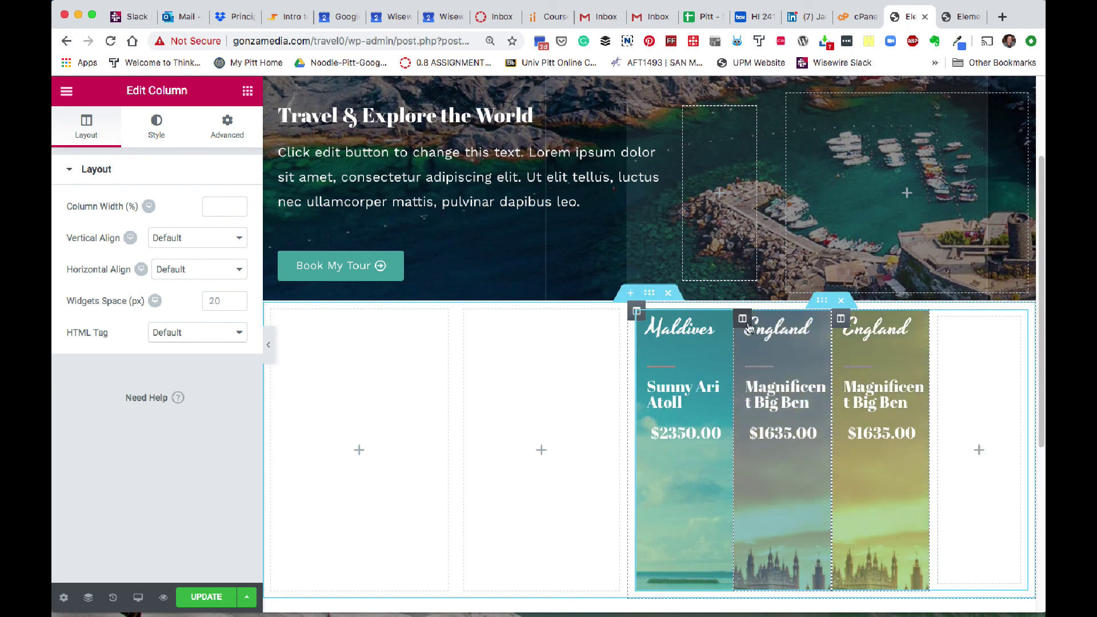
Step: Set only the first England column's top margin to -64 px, keeping its margin values unlinked
{"action": "right_click", "coordinate": [744, 324]}
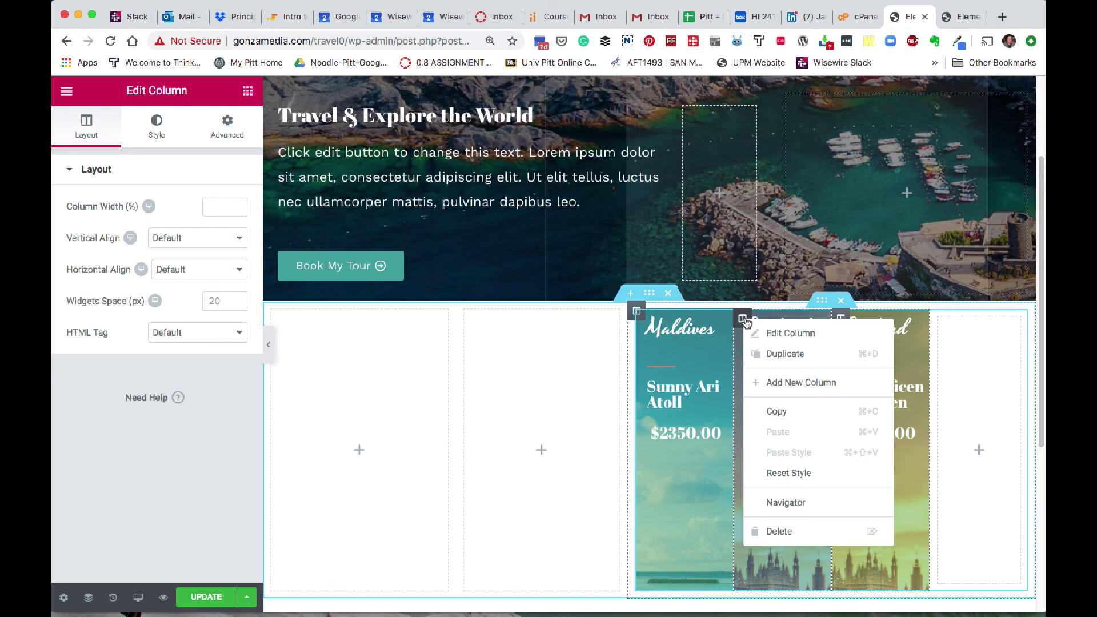
{"action": "left_click", "coordinate": [774, 334]}
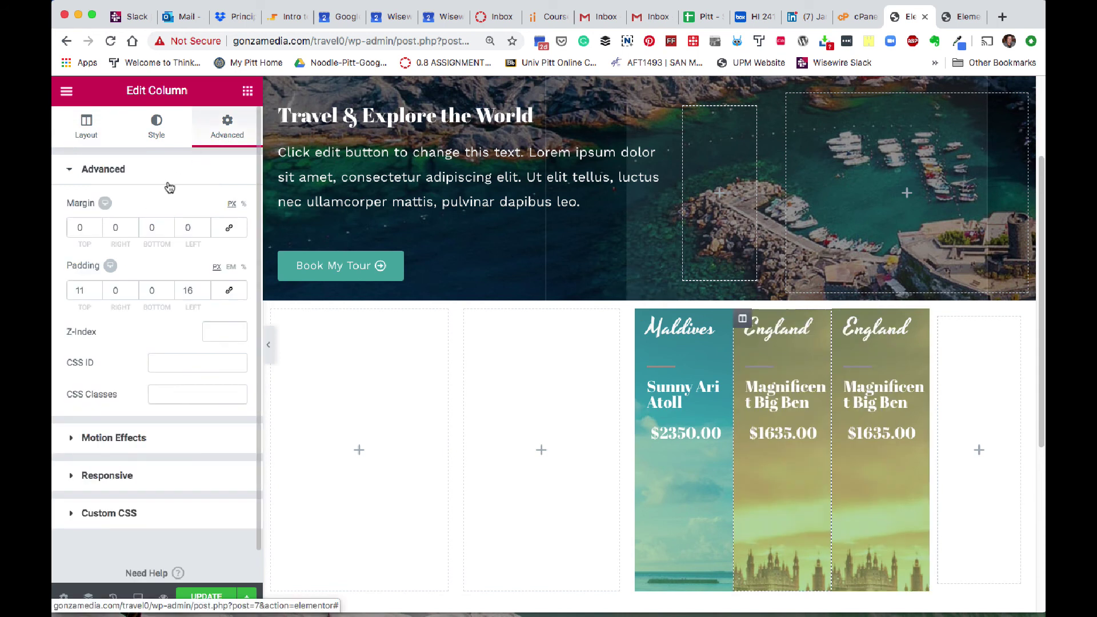
{"action": "left_click", "coordinate": [228, 228]}
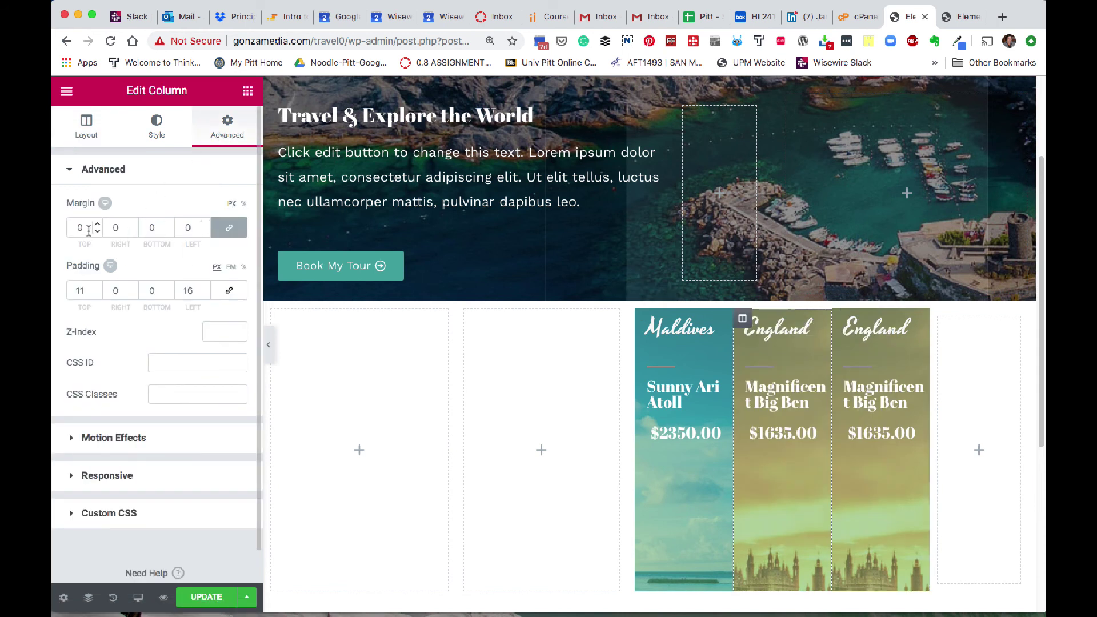
{"action": "left_click", "coordinate": [97, 231]}
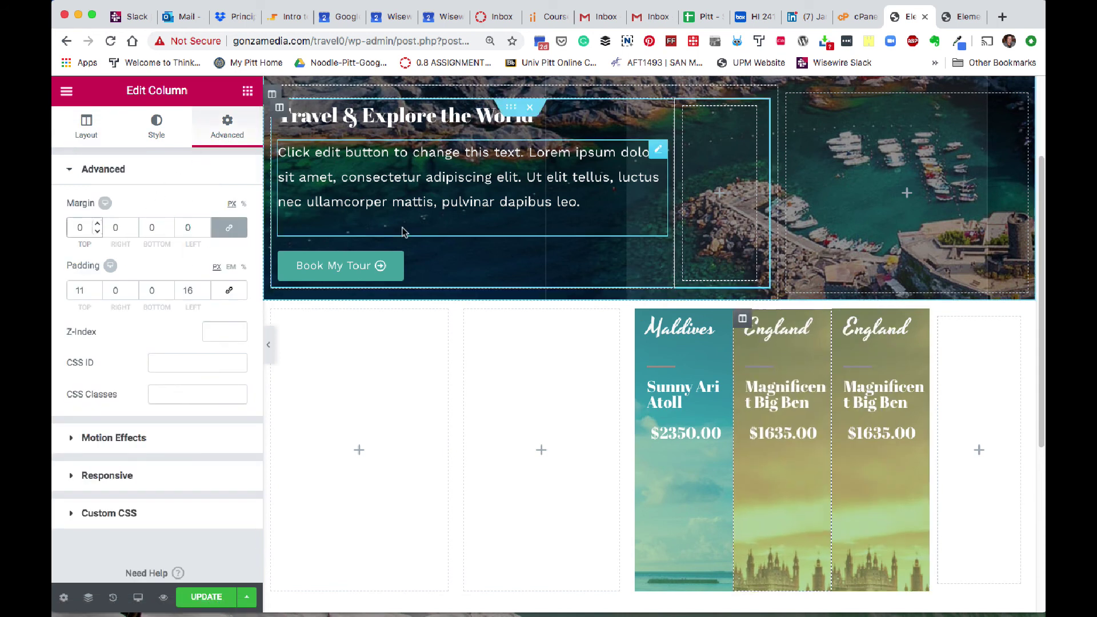
{"action": "left_click", "coordinate": [228, 227]}
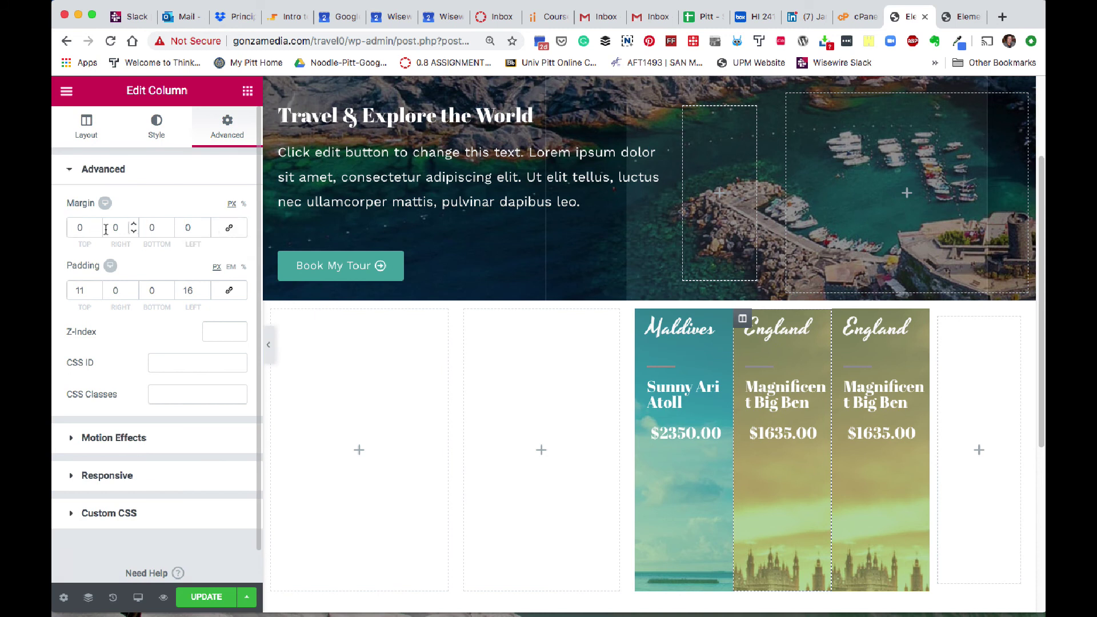
{"action": "left_click", "coordinate": [97, 231]}
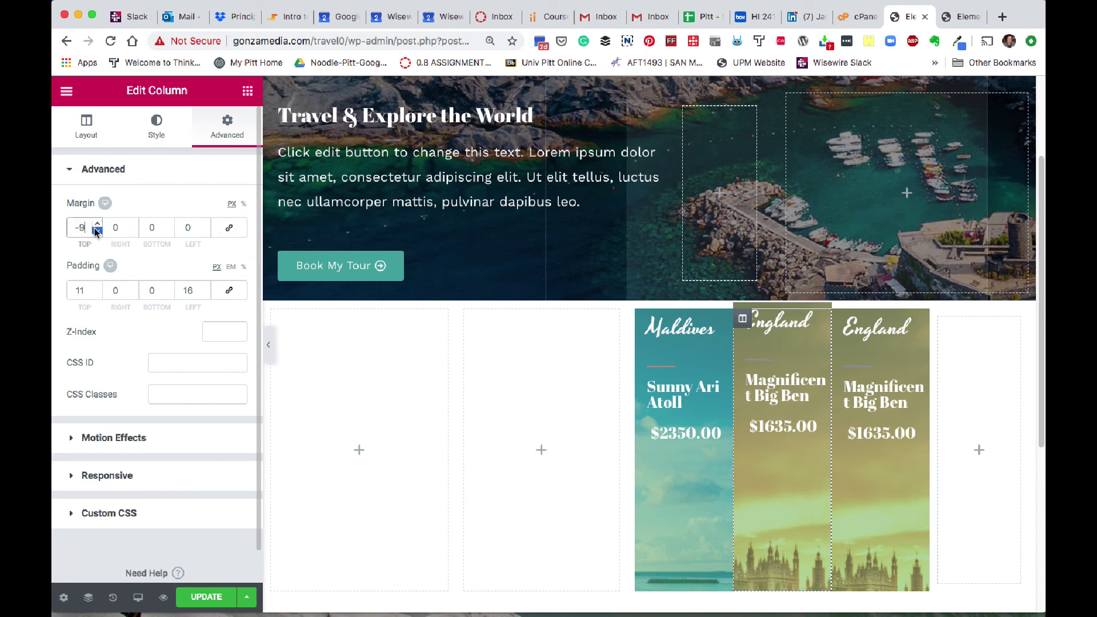
{"action": "left_click", "coordinate": [96, 231]}
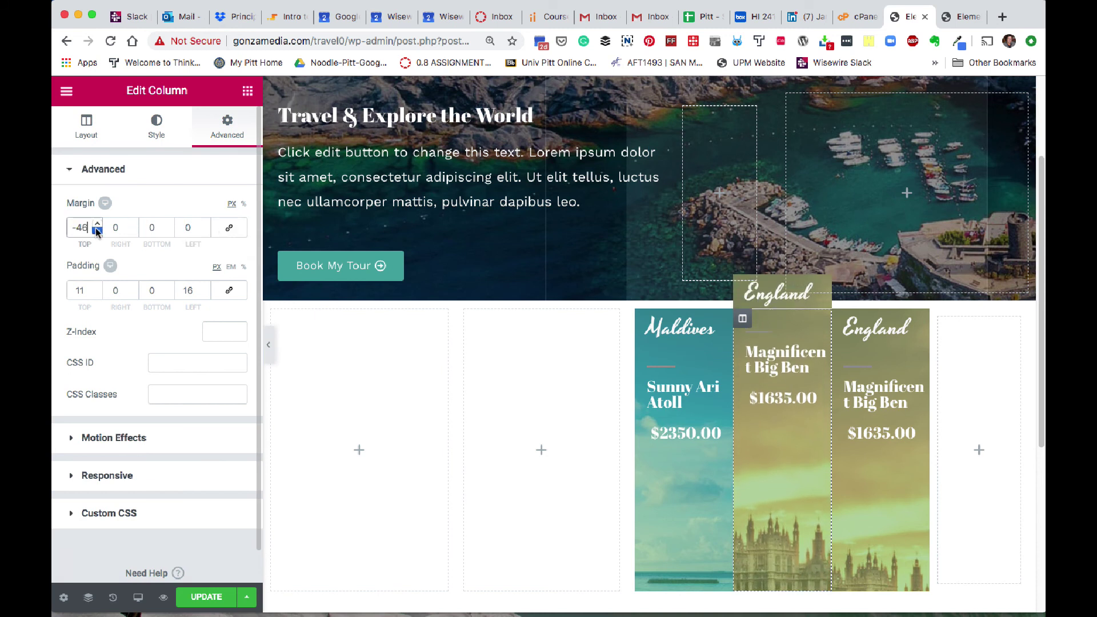
{"action": "left_click", "coordinate": [97, 231]}
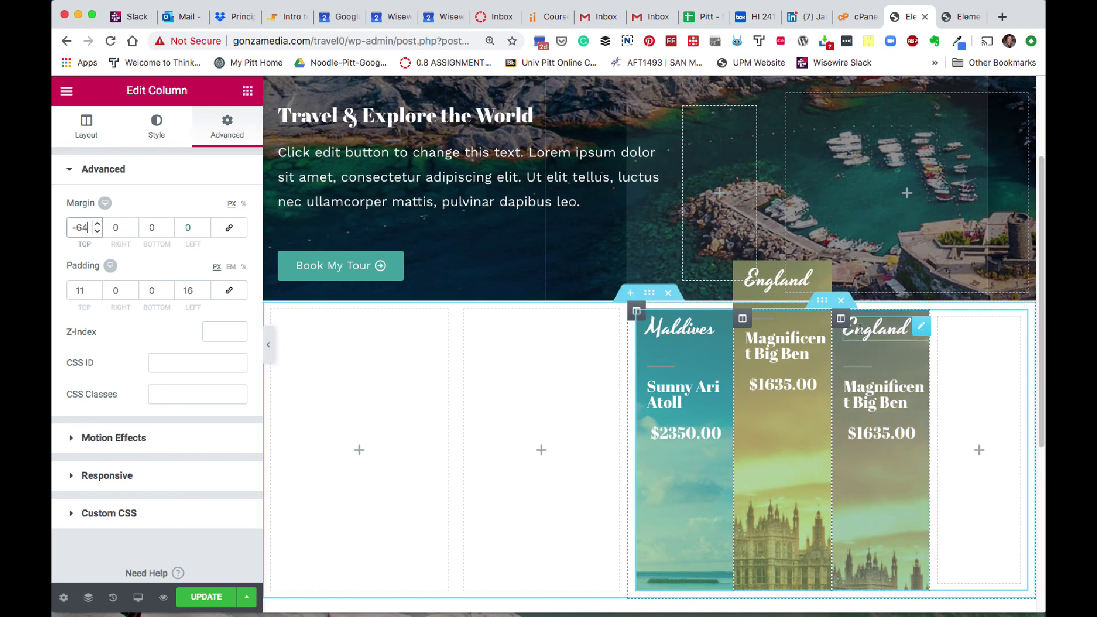
Step: Duplicate the second England column and delete the last empty column of the inner section
{"action": "right_click", "coordinate": [843, 324]}
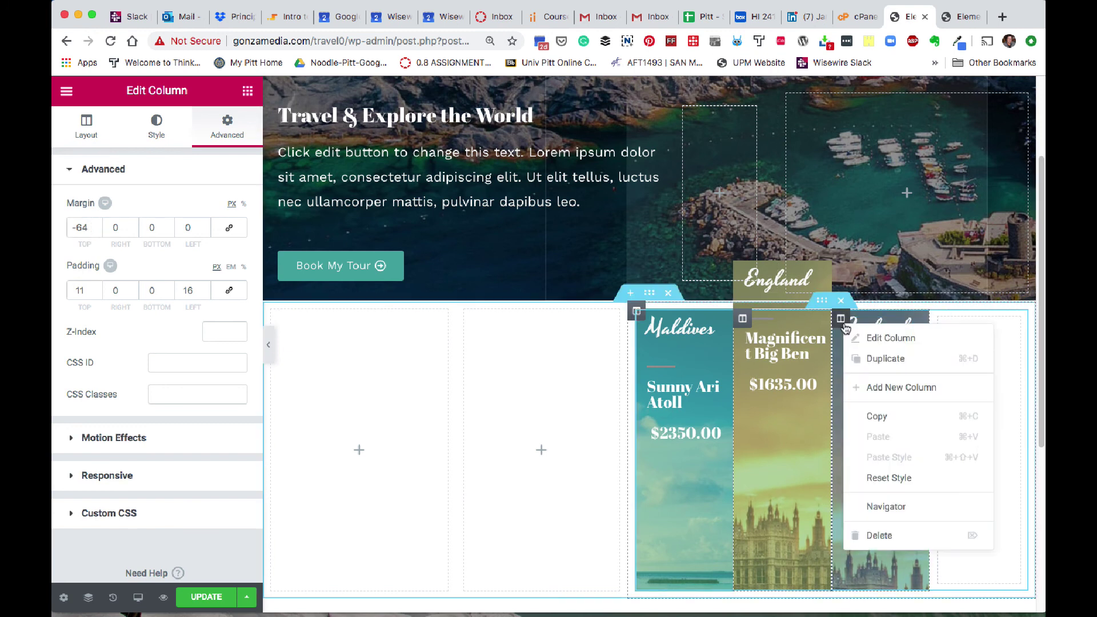
{"action": "left_click", "coordinate": [873, 358]}
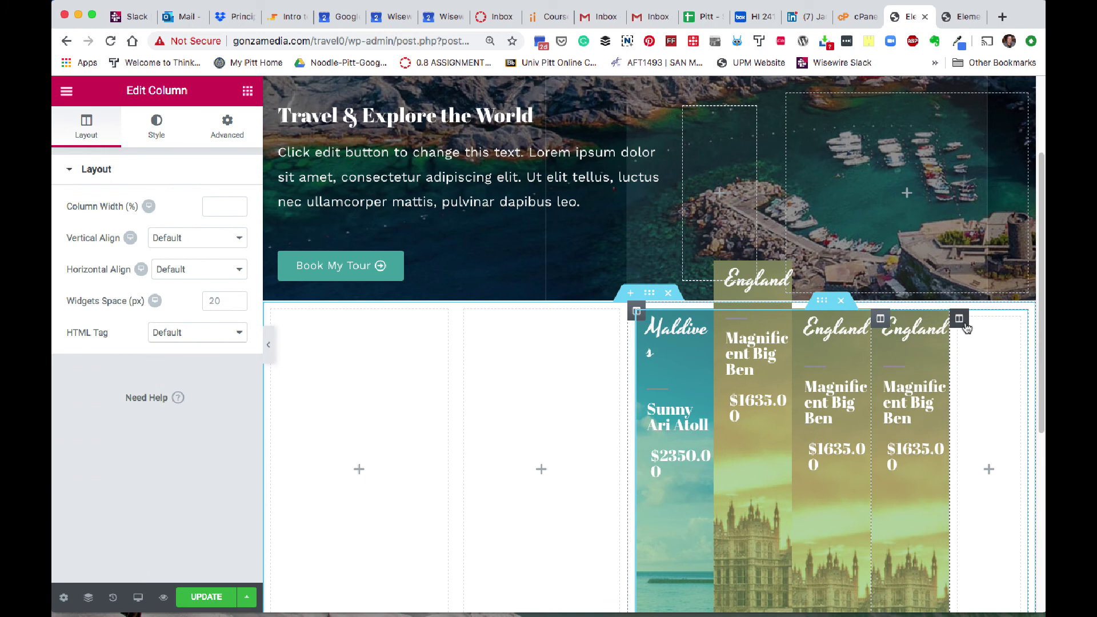
{"action": "right_click", "coordinate": [965, 326]}
{"action": "left_click", "coordinate": [933, 532]}
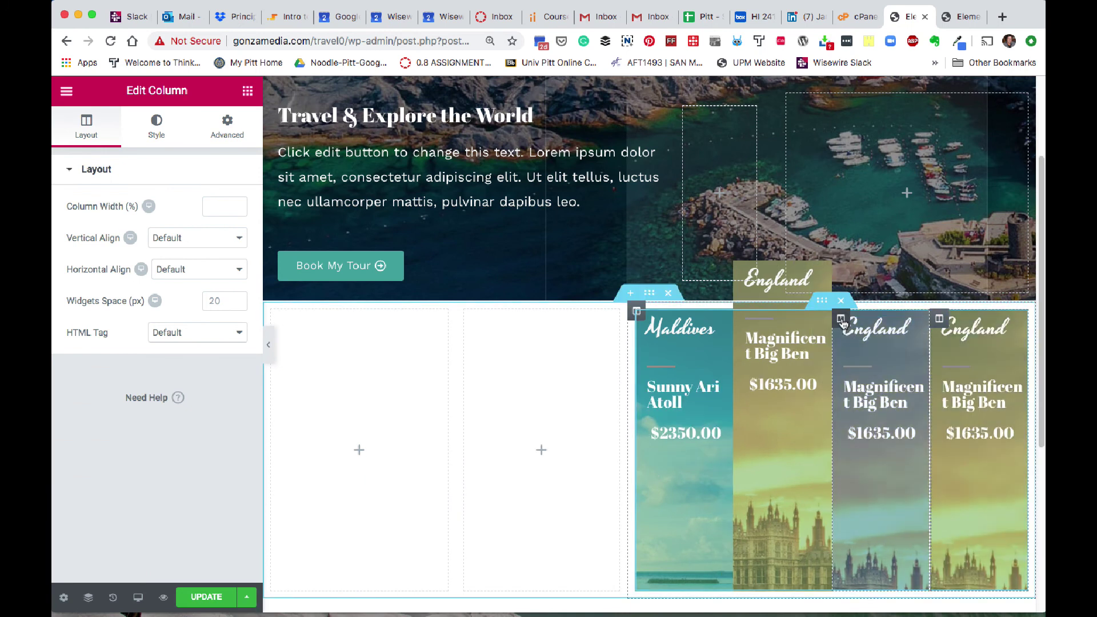
Step: Replace the third tour column's background image with the Venice canal photo from the media library, following the reference page's Italy column
{"action": "right_click", "coordinate": [841, 319]}
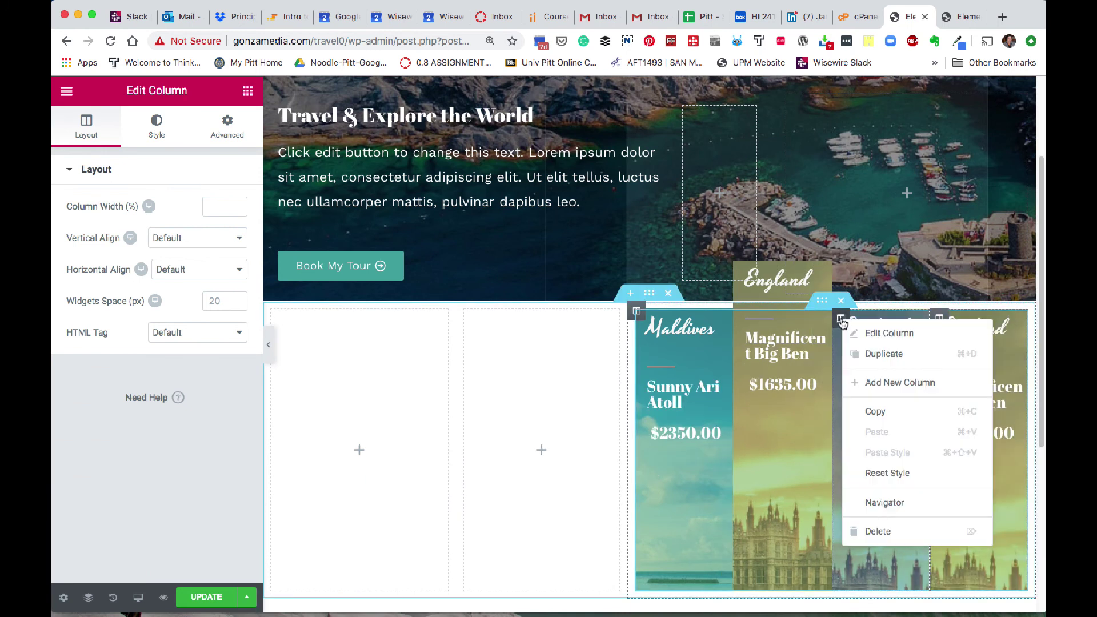
{"action": "left_click", "coordinate": [877, 337]}
{"action": "left_click", "coordinate": [966, 19]}
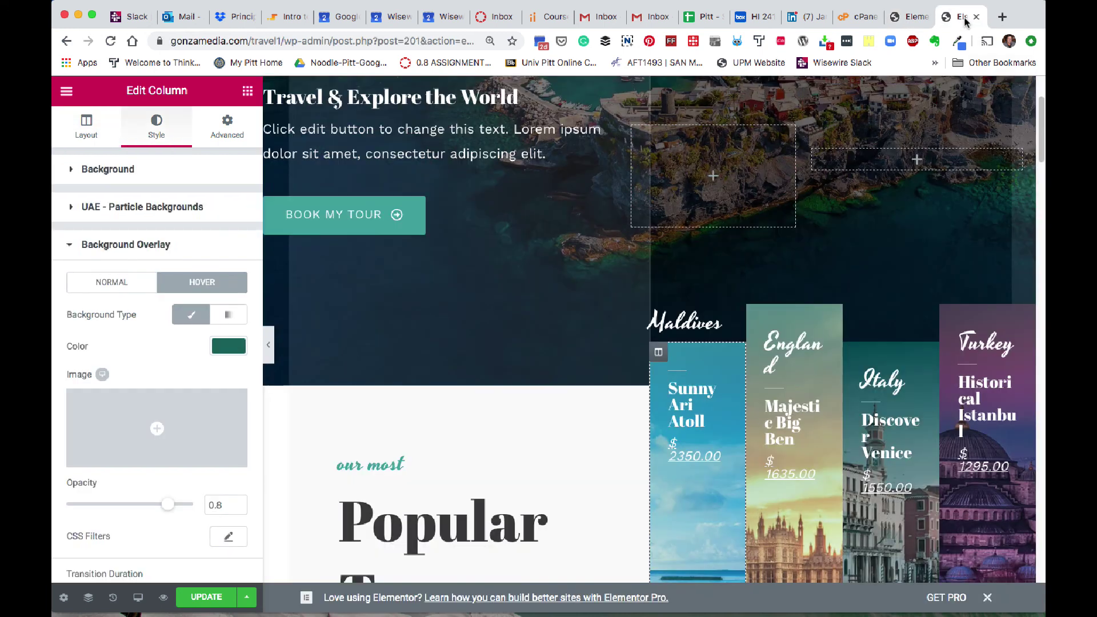
{"action": "left_click", "coordinate": [910, 17]}
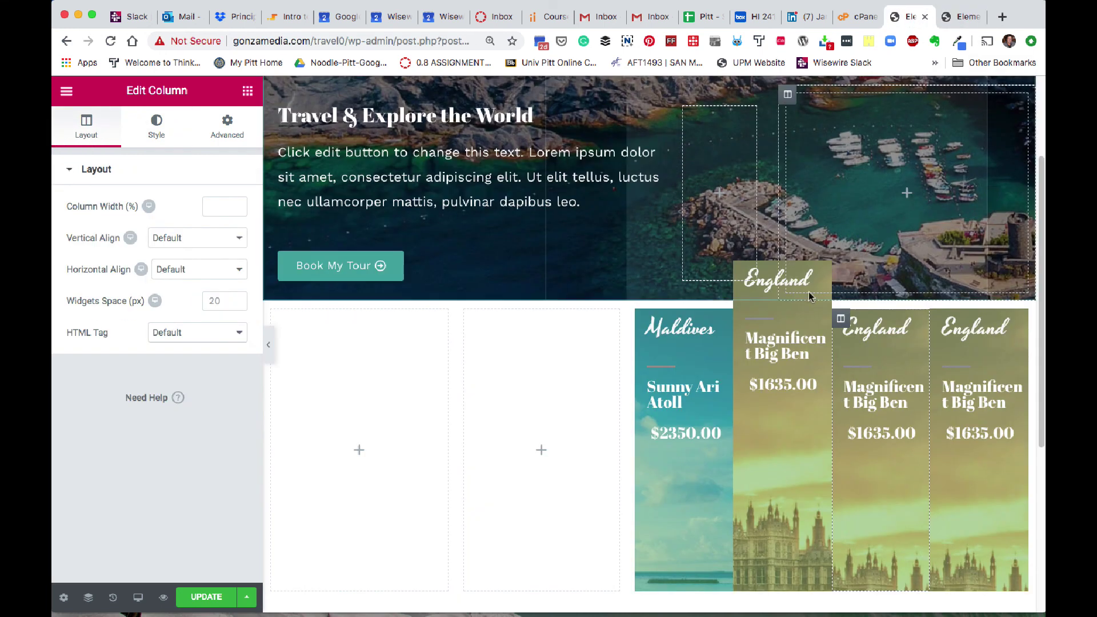
{"action": "left_click", "coordinate": [156, 128]}
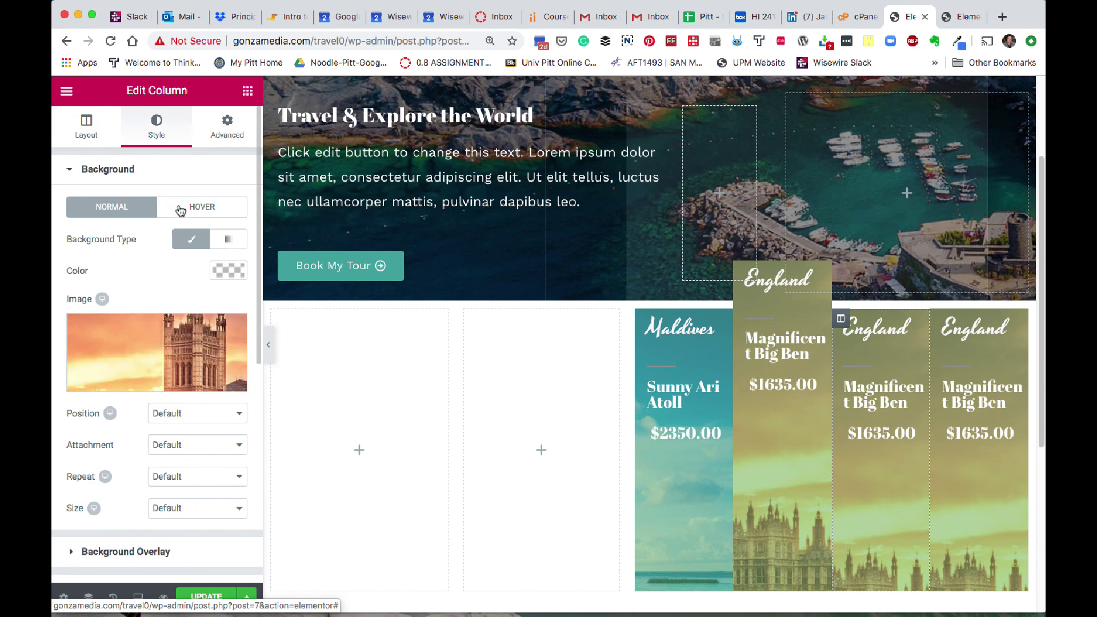
{"action": "mouse_move", "coordinate": [187, 343]}
{"action": "left_click", "coordinate": [192, 323]}
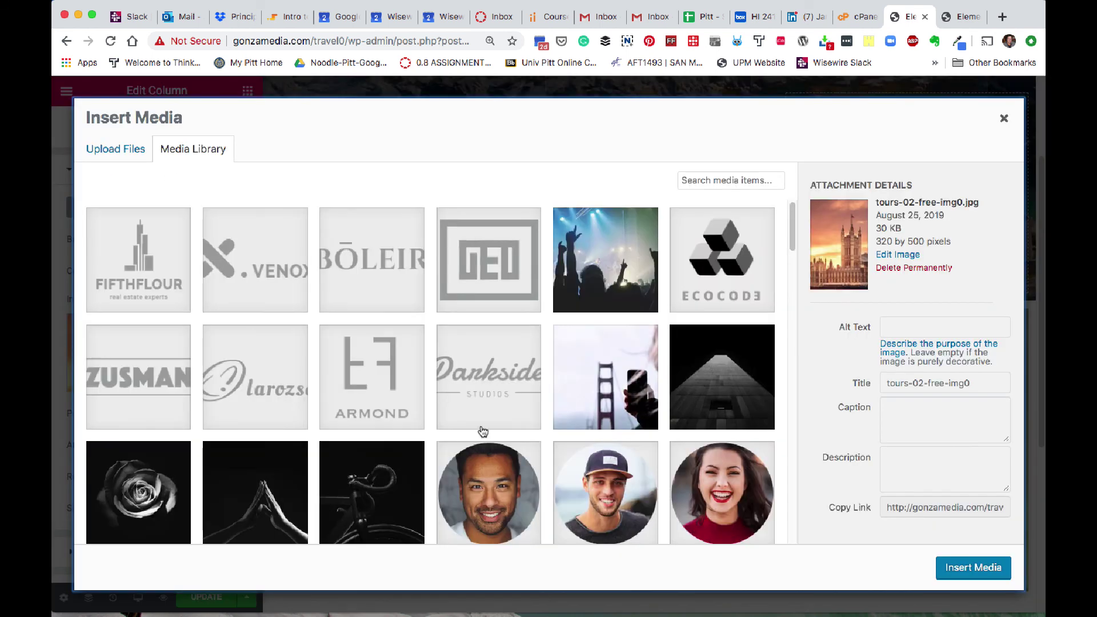
{"action": "scroll", "coordinate": [623, 460], "scroll_direction": "down", "scroll_amount": 6}
{"action": "scroll", "coordinate": [623, 460], "scroll_direction": "down", "scroll_amount": 2}
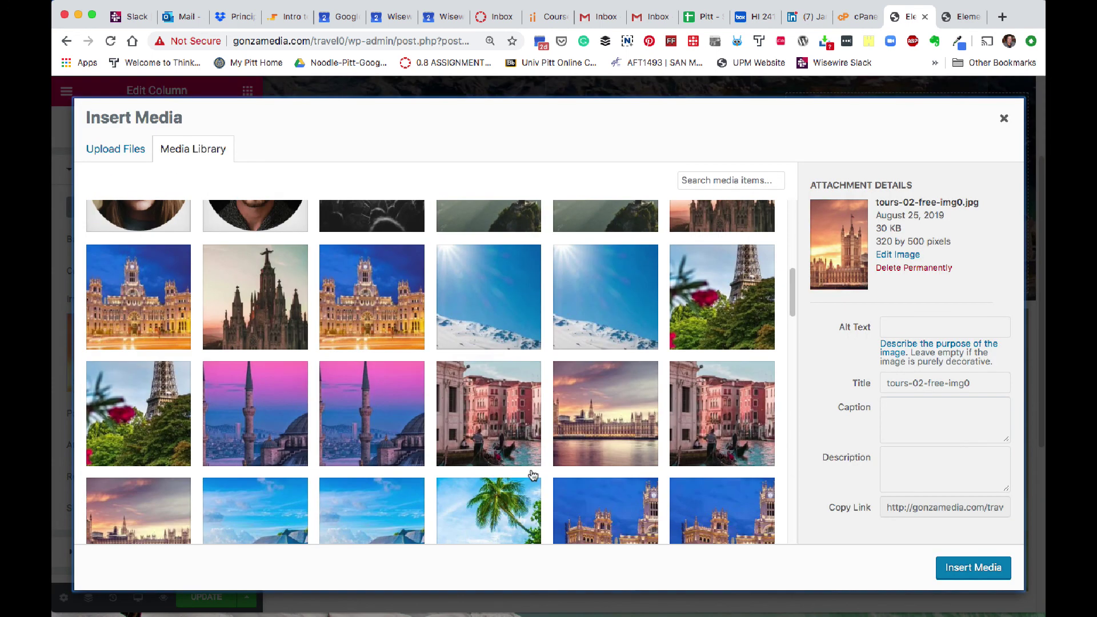
{"action": "left_click", "coordinate": [500, 430]}
{"action": "left_click", "coordinate": [973, 567]}
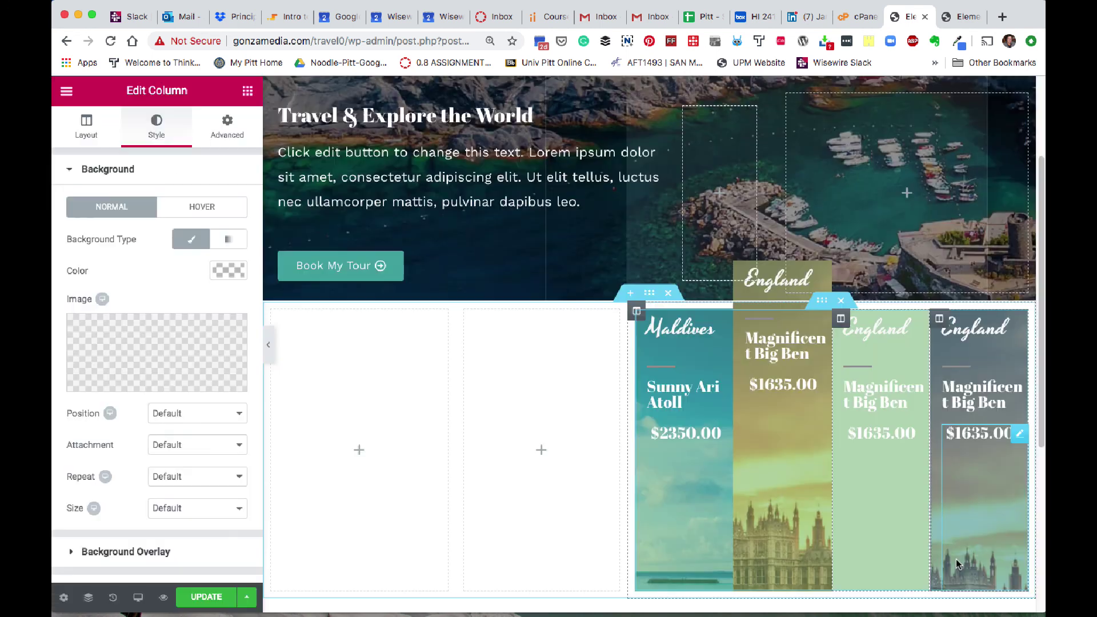
Step: Compare the third column's new background with the Italy column on the reference page
{"action": "left_click", "coordinate": [962, 19]}
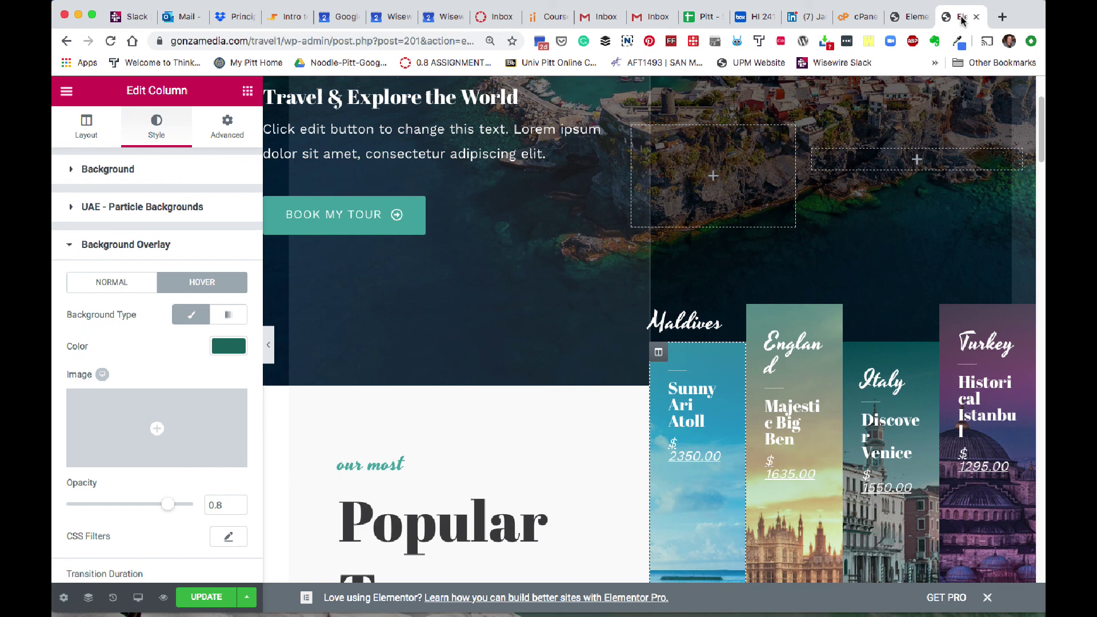
{"action": "left_click", "coordinate": [909, 17]}
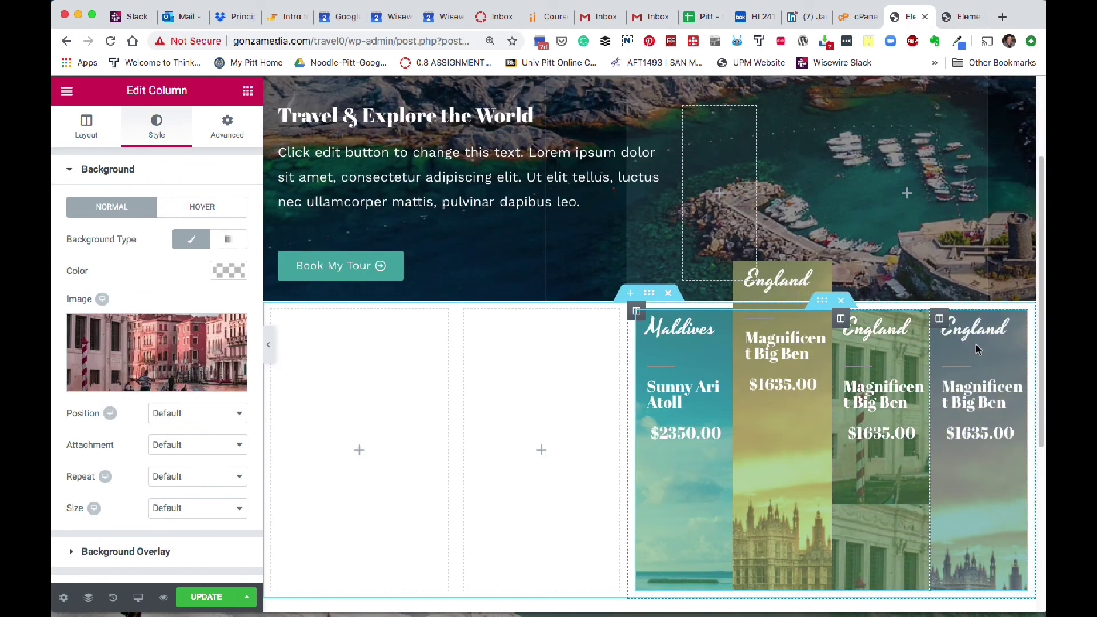
{"action": "left_click", "coordinate": [965, 16]}
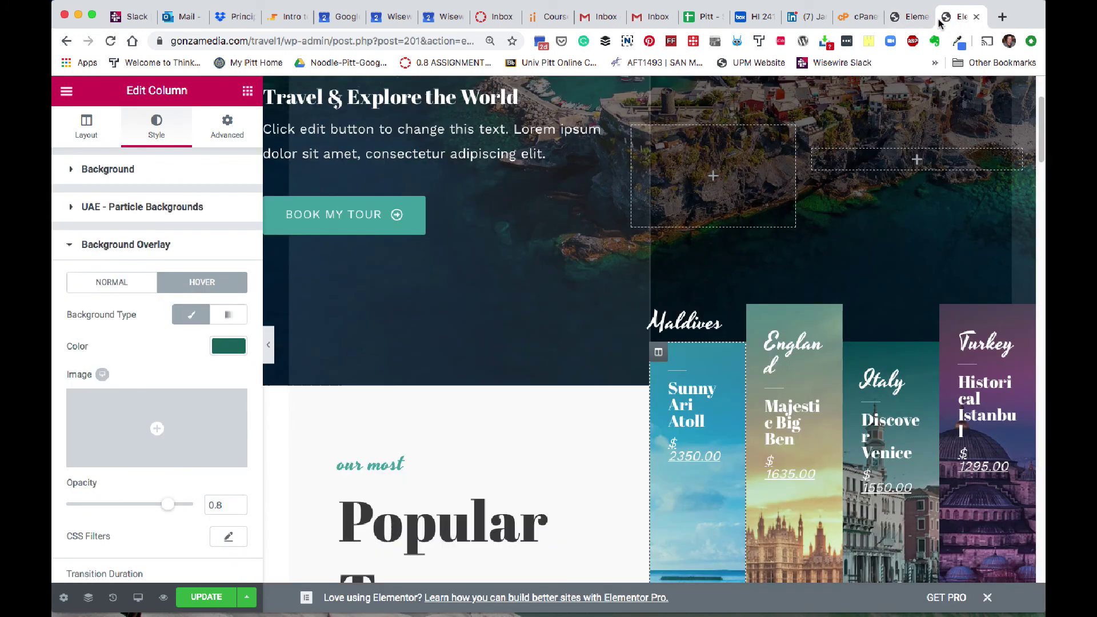
Step: Replace the fourth tour column's background image with the Turkey mosque photo tours-04-free-img0.jpg from the media library
{"action": "left_click", "coordinate": [909, 17]}
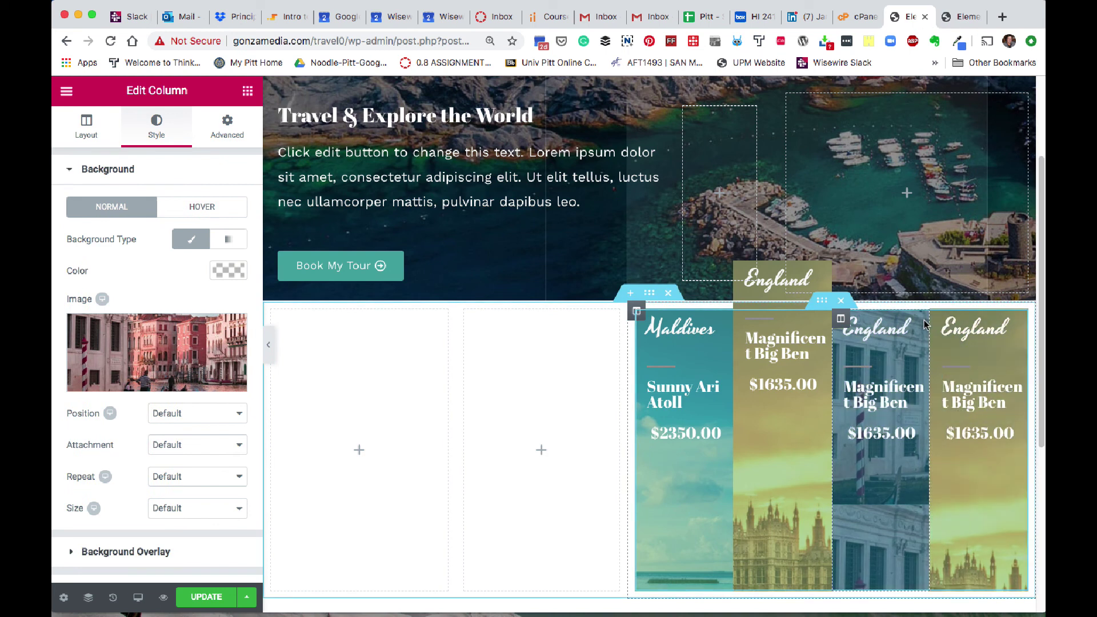
{"action": "right_click", "coordinate": [939, 330]}
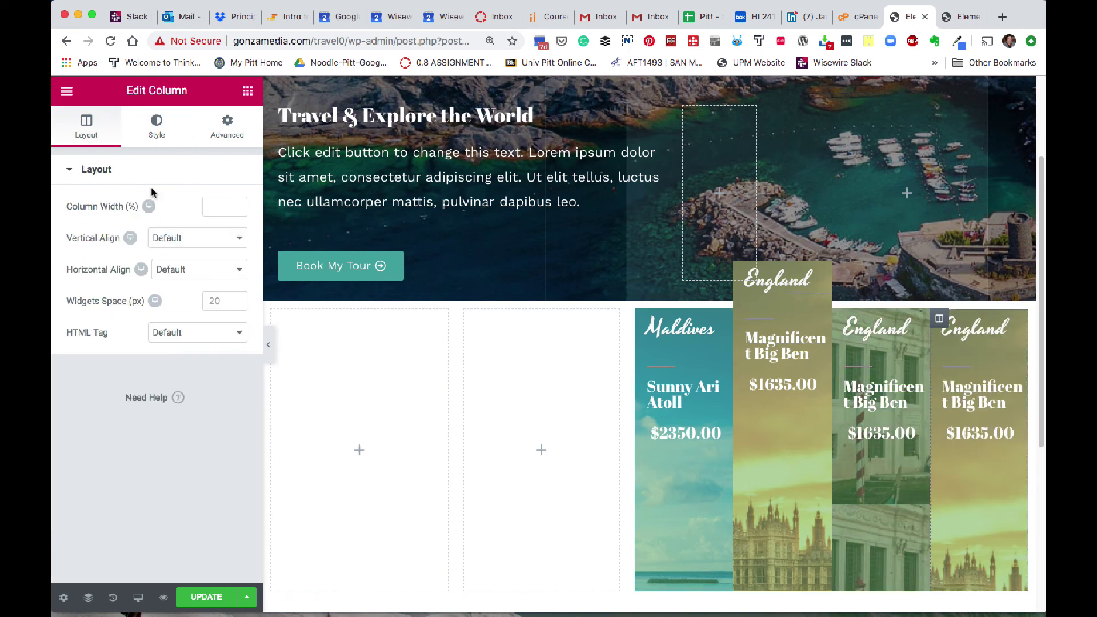
{"action": "left_click", "coordinate": [143, 137]}
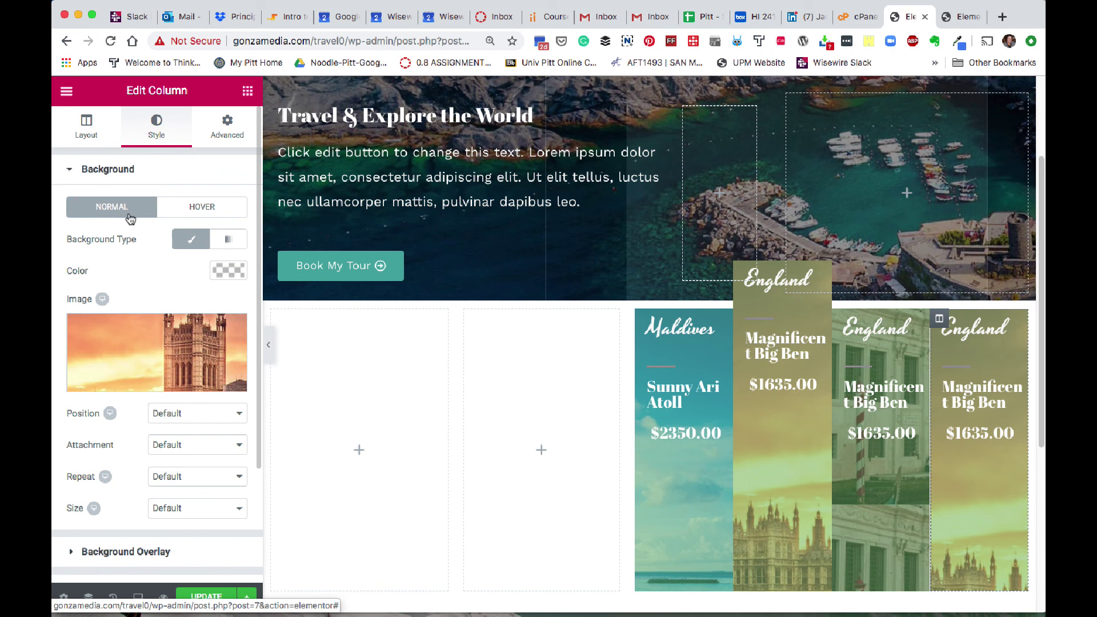
{"action": "left_click", "coordinate": [143, 345]}
{"action": "scroll", "coordinate": [296, 405], "scroll_direction": "down", "scroll_amount": 10}
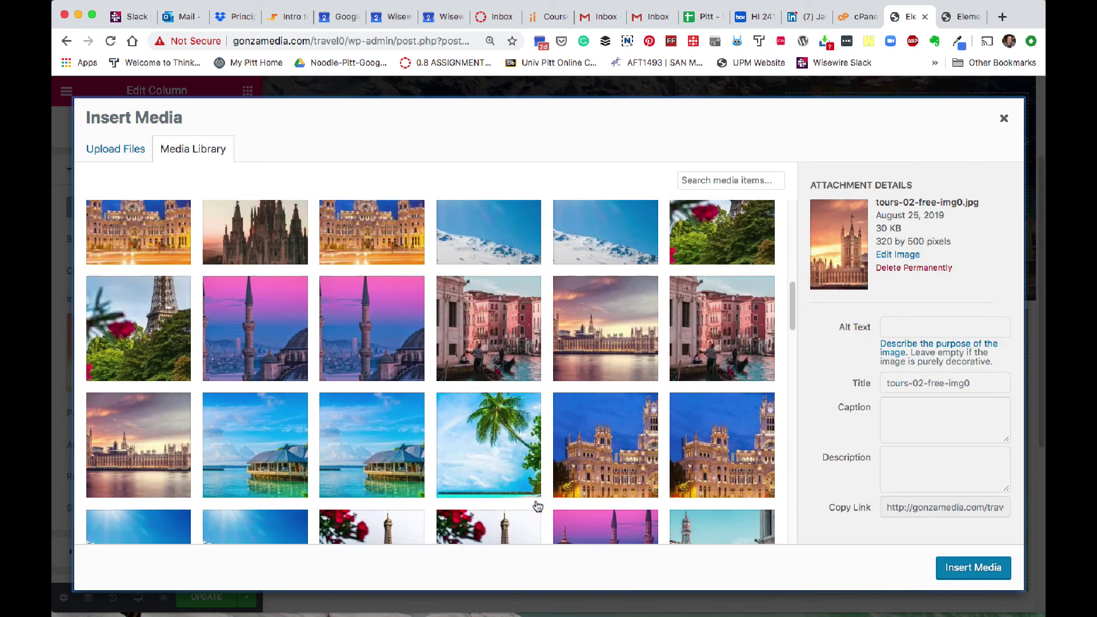
{"action": "scroll", "coordinate": [537, 505], "scroll_direction": "down", "scroll_amount": 4}
{"action": "left_click", "coordinate": [613, 291]}
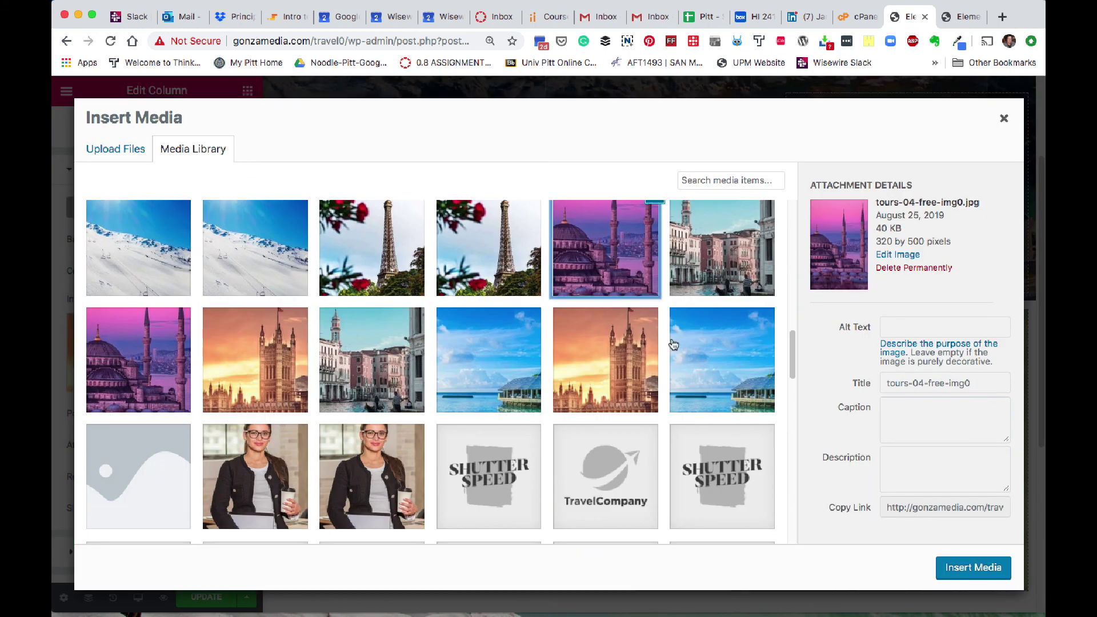
{"action": "left_click", "coordinate": [943, 571]}
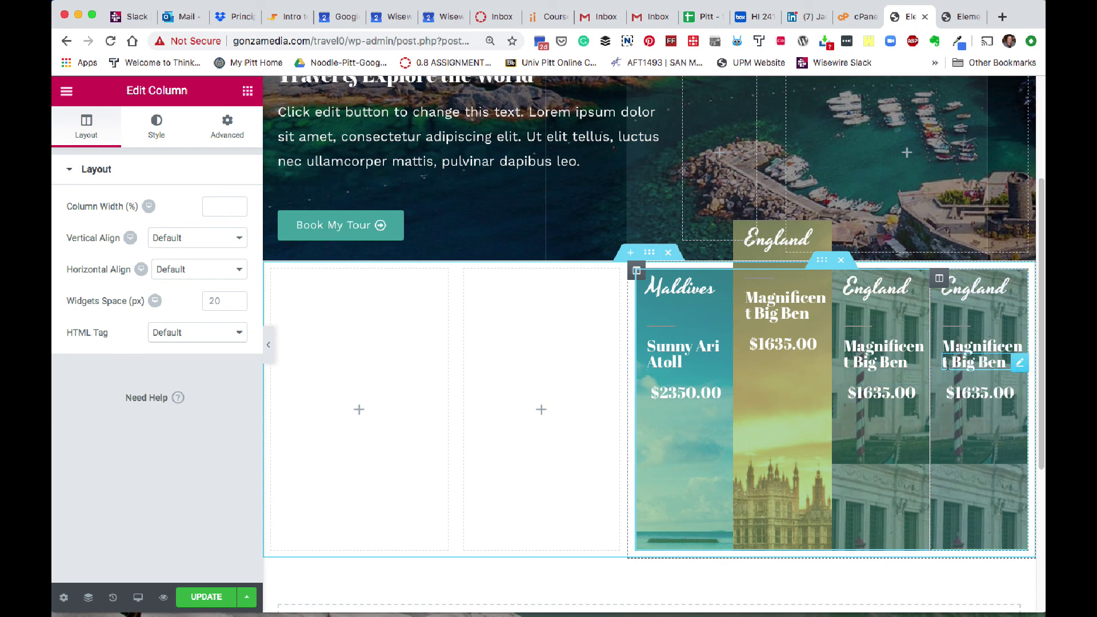
Step: Unlink the fourth tour column's margin values and set only its top margin to -60 px
{"action": "left_click", "coordinate": [218, 135]}
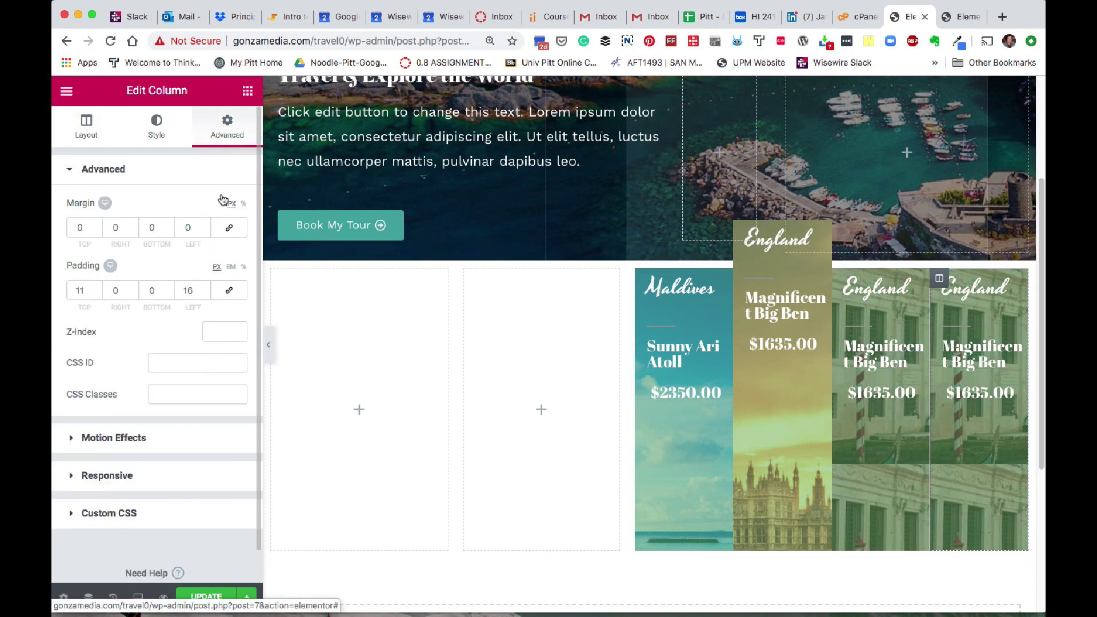
{"action": "left_click", "coordinate": [228, 228]}
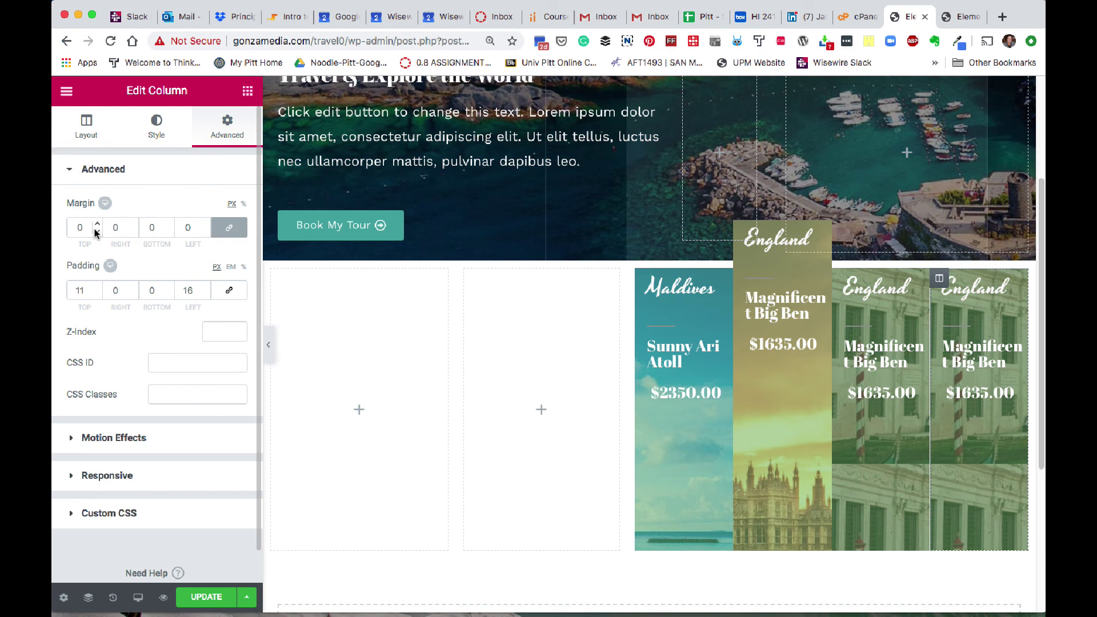
{"action": "left_click", "coordinate": [98, 230]}
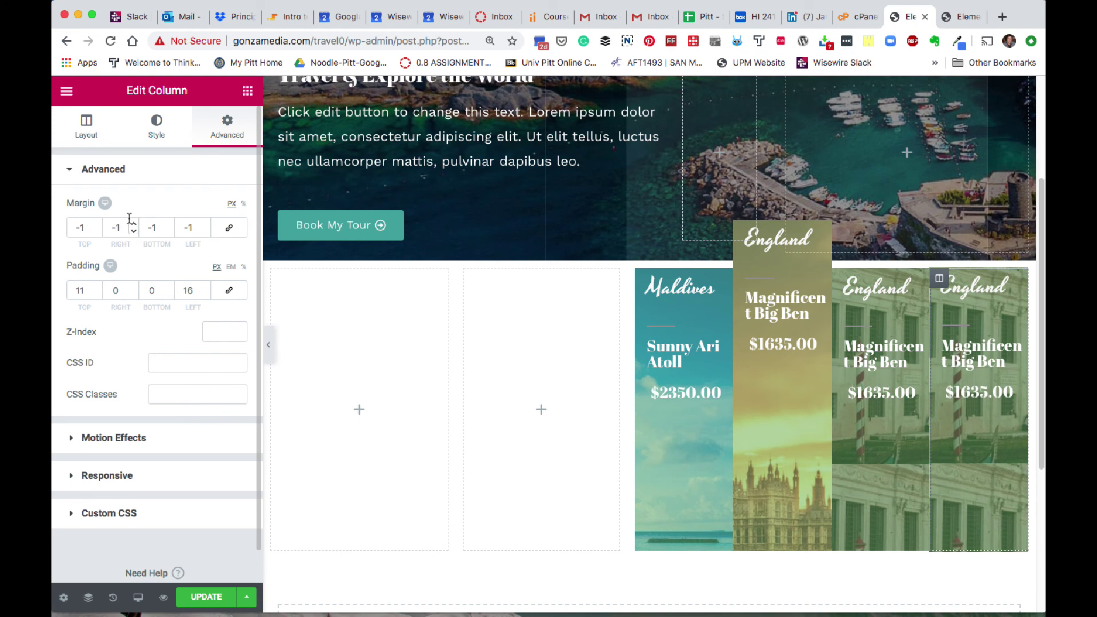
{"action": "left_click", "coordinate": [98, 231]}
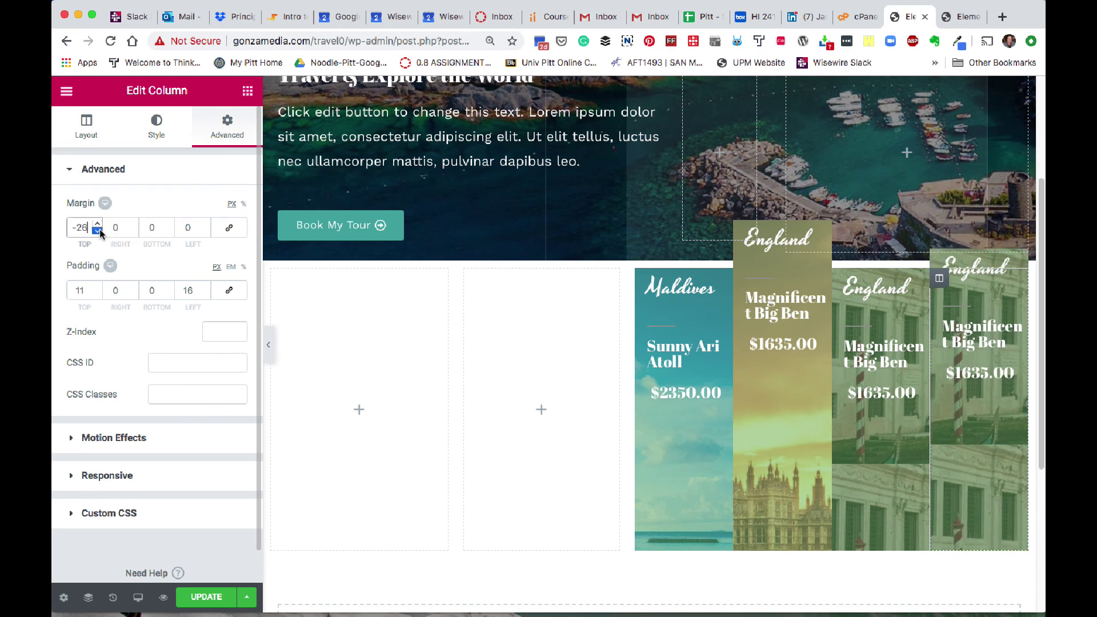
{"action": "left_click", "coordinate": [97, 230]}
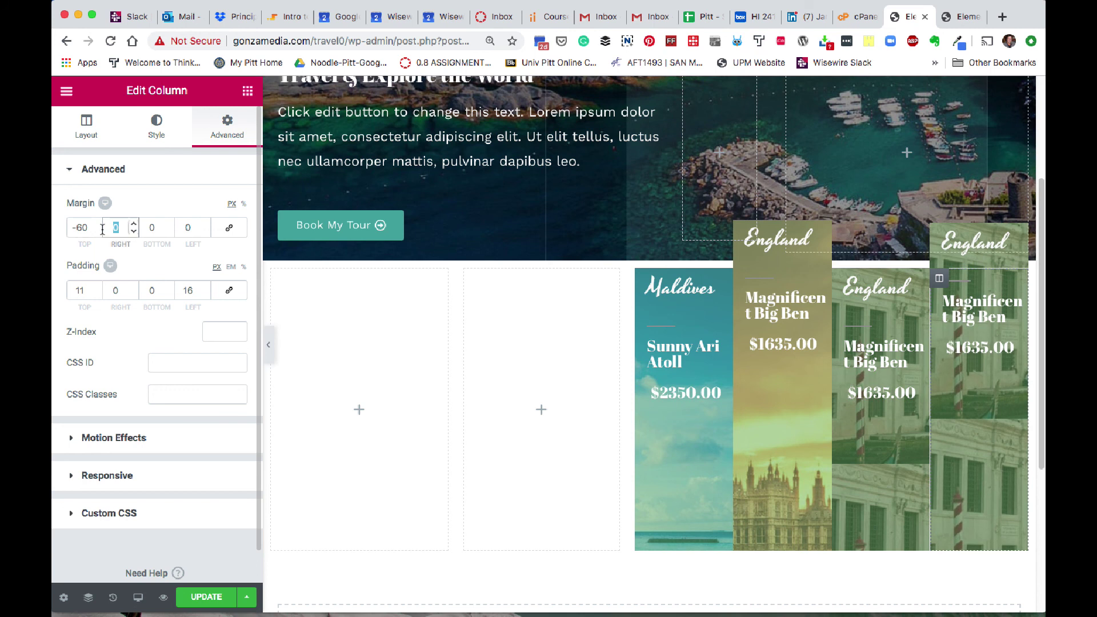
{"action": "double_click", "coordinate": [102, 229]}
Step: Compare the four staggered tour columns with the Maldives, England, Italy and Turkey columns on the reference page
{"action": "left_click", "coordinate": [947, 17]}
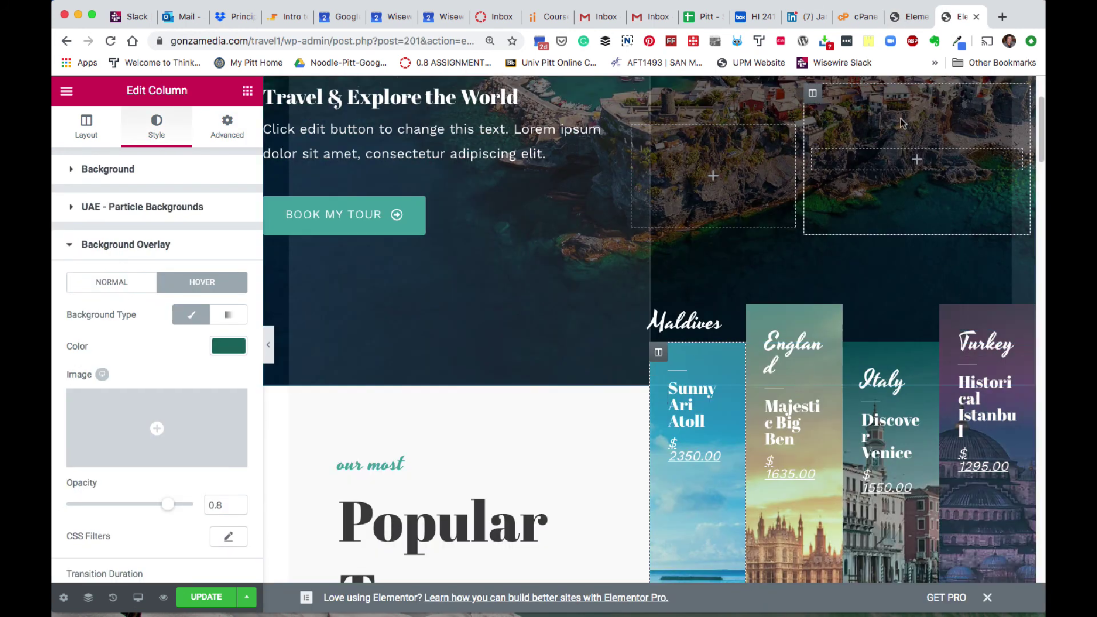
{"action": "left_click", "coordinate": [911, 17]}
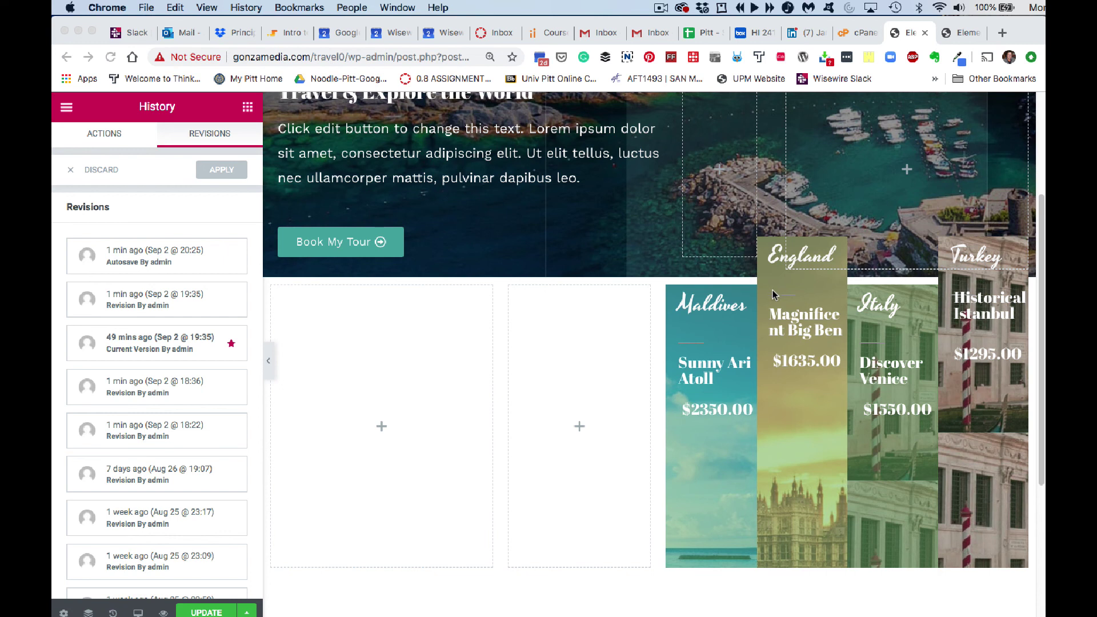
{"action": "left_click", "coordinate": [952, 32]}
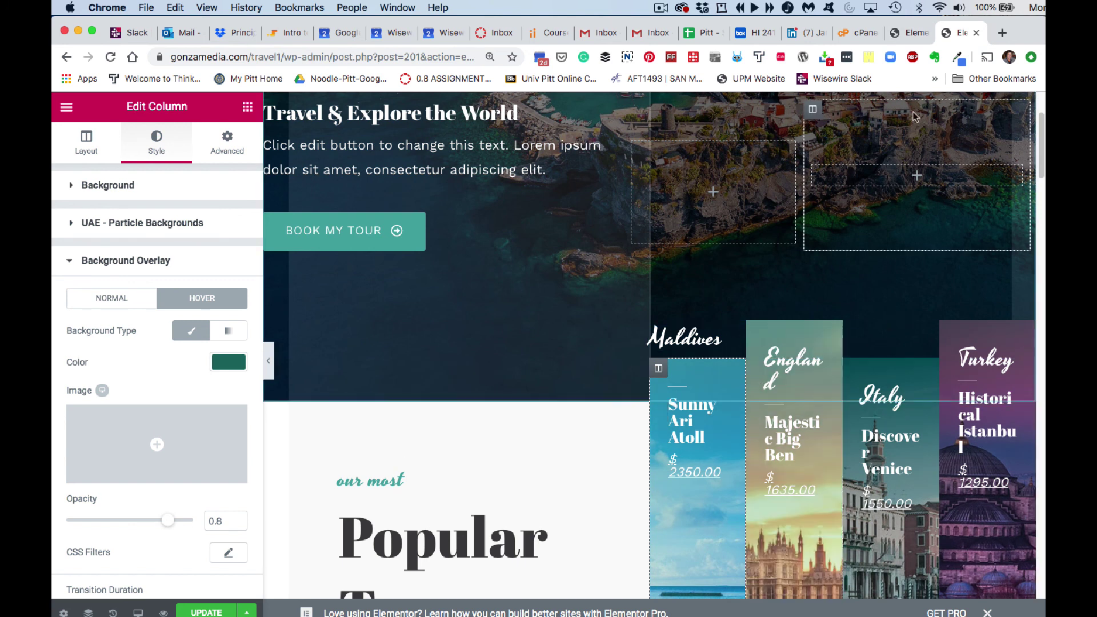
{"action": "left_click", "coordinate": [908, 32]}
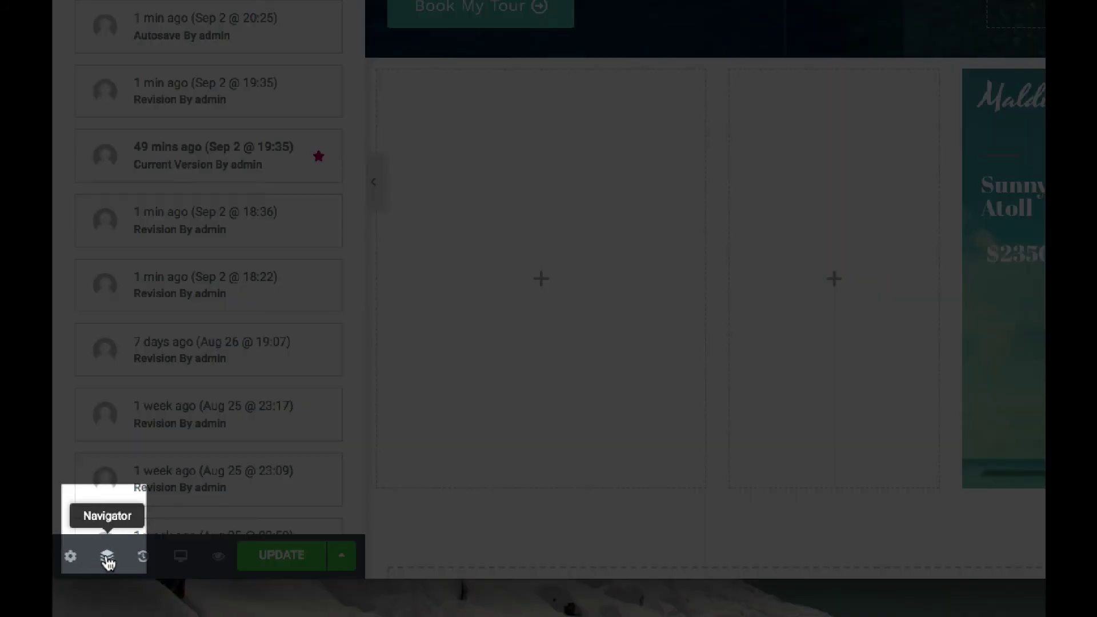
Step: Open the Navigator, position it beside the tour columns and expand the second section's structure
{"action": "left_click", "coordinate": [107, 559]}
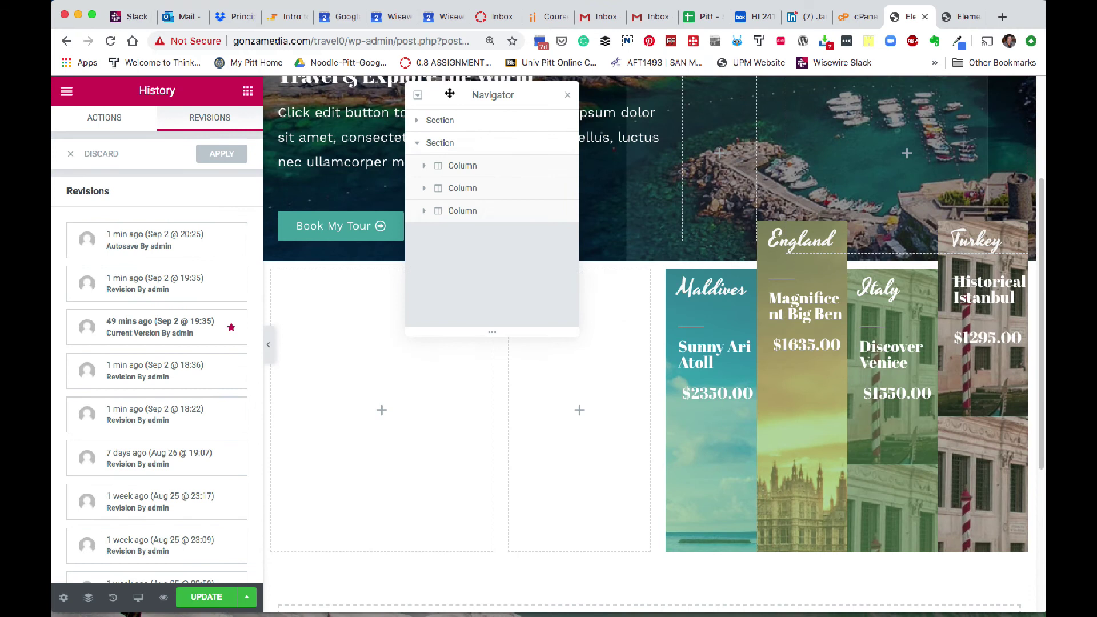
{"action": "left_click_drag", "start_coordinate": [450, 93], "coordinate": [424, 277]}
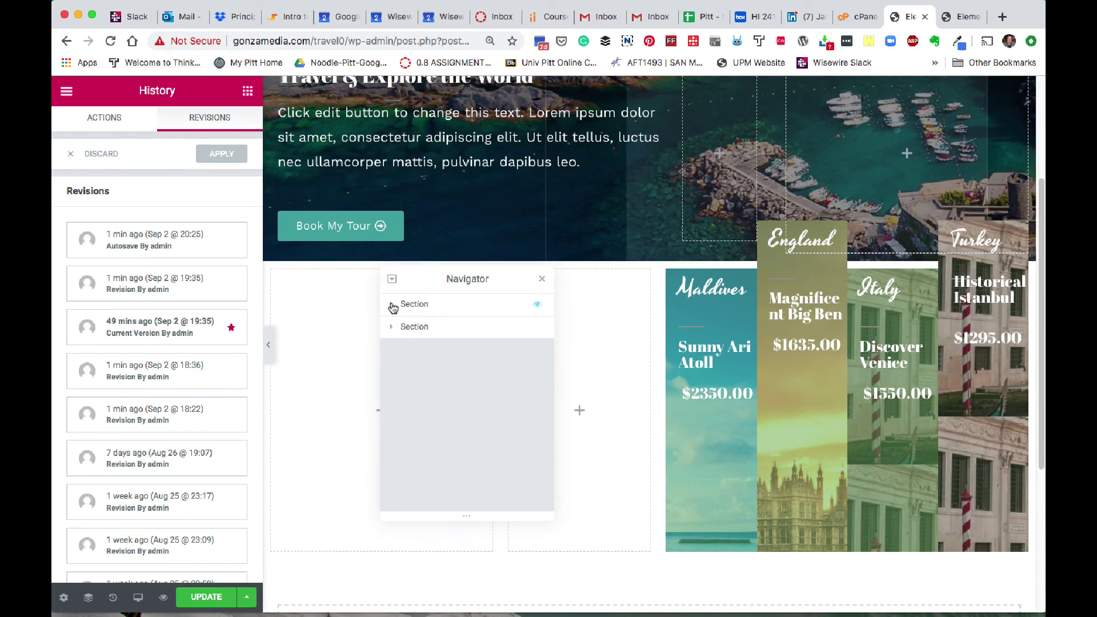
{"action": "left_click", "coordinate": [392, 328]}
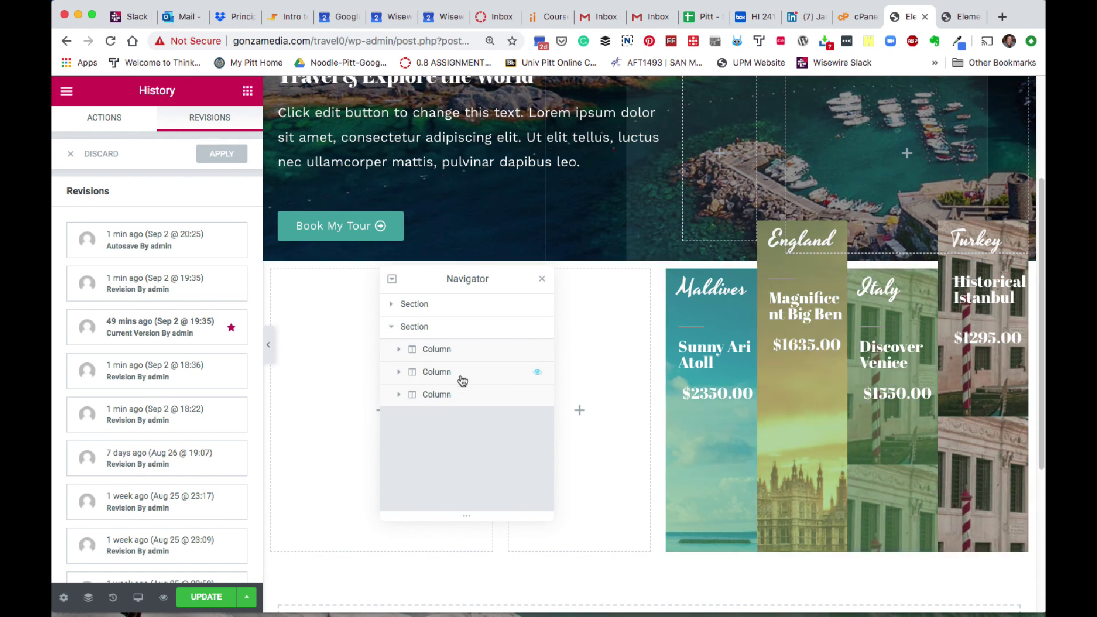
{"action": "left_click_drag", "start_coordinate": [431, 279], "coordinate": [540, 122]}
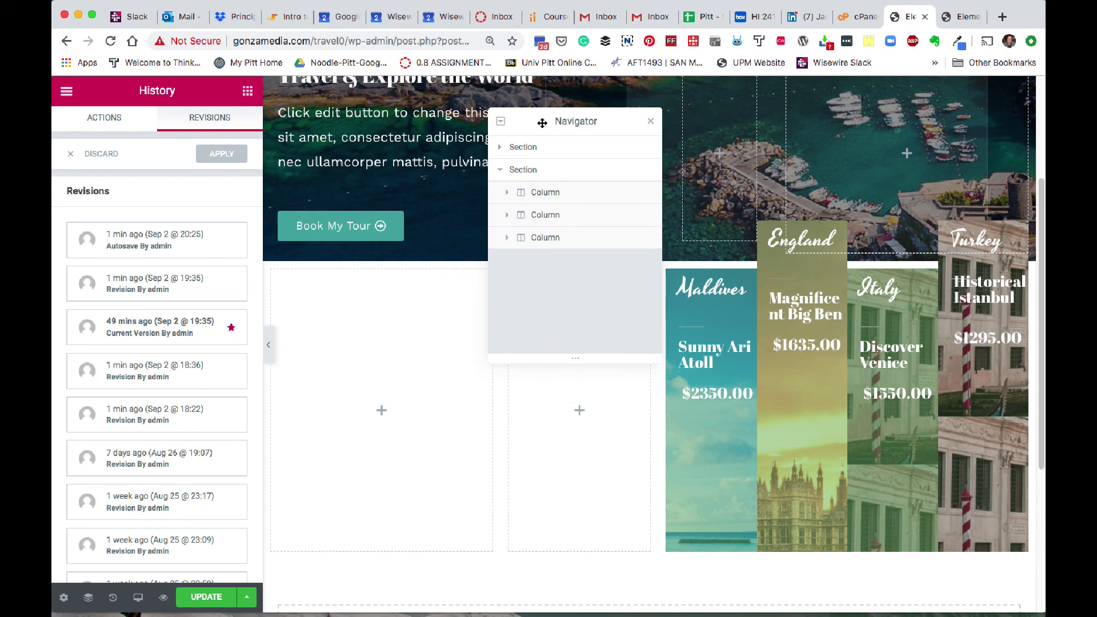
Step: Browse the second section's columns in the Navigator down to the inner section's tour columns, collapsing the ones not needed
{"action": "left_click", "coordinate": [508, 193]}
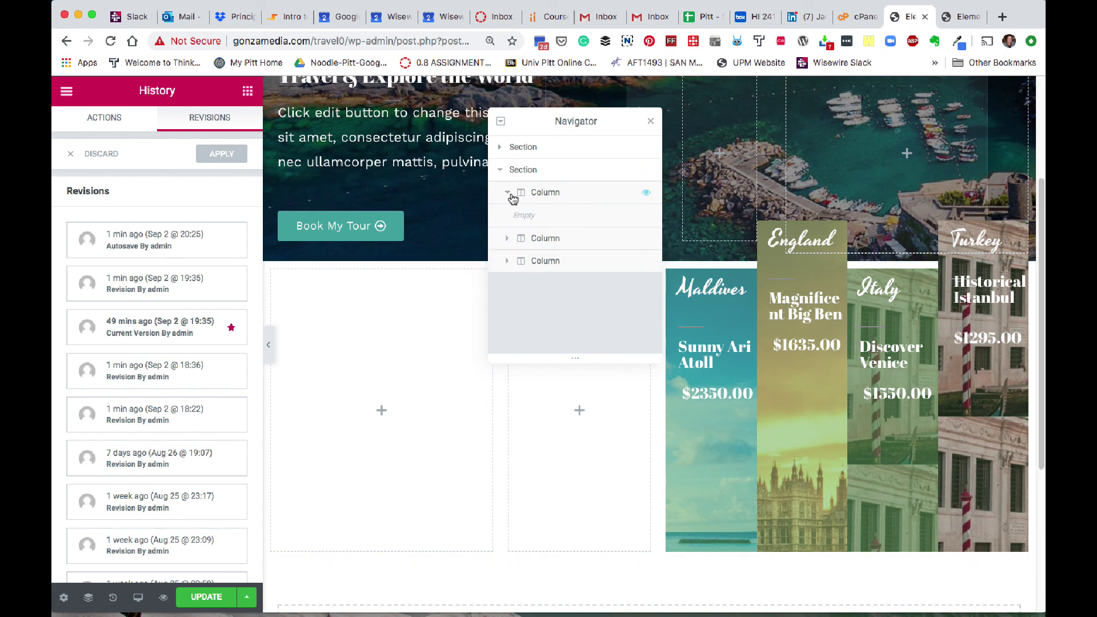
{"action": "left_click", "coordinate": [506, 239]}
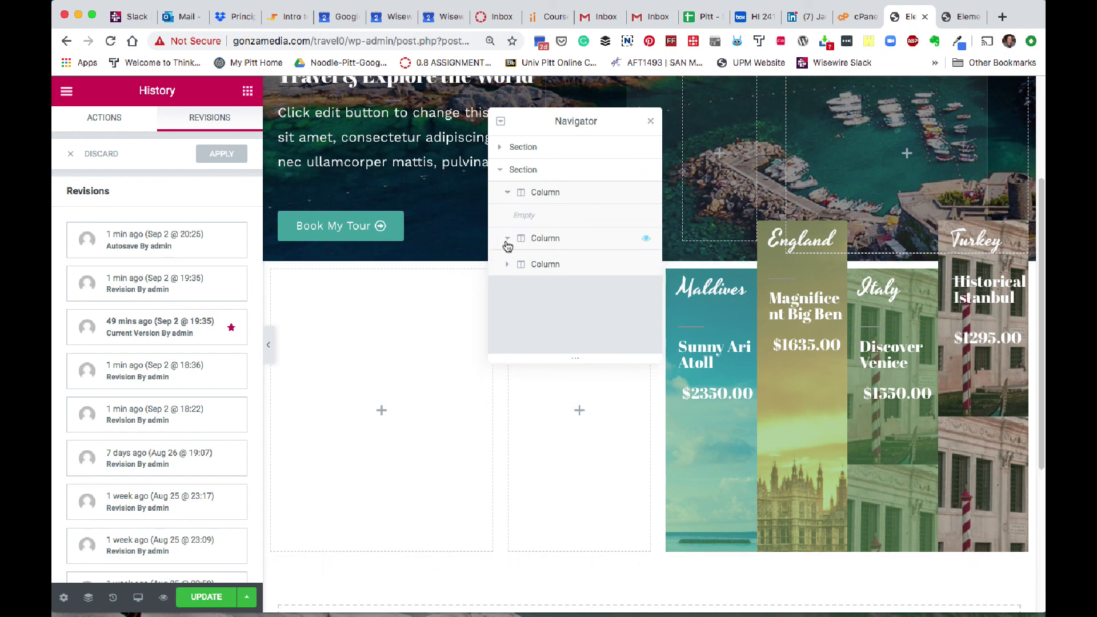
{"action": "left_click", "coordinate": [513, 194]}
{"action": "left_click", "coordinate": [508, 238]}
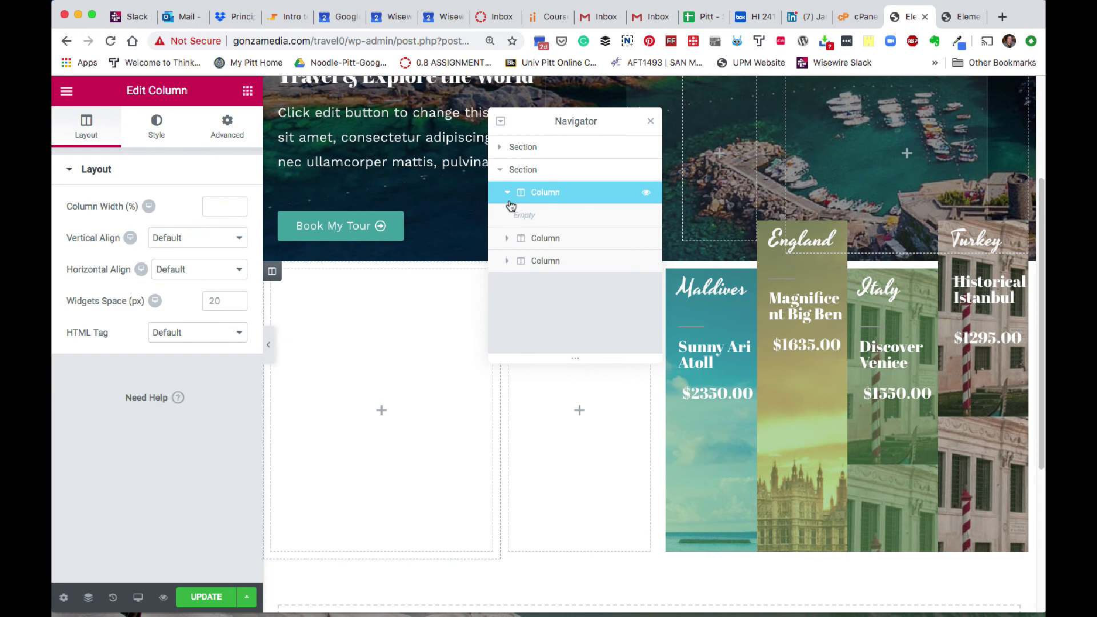
{"action": "left_click", "coordinate": [507, 192]}
{"action": "left_click", "coordinate": [507, 237]}
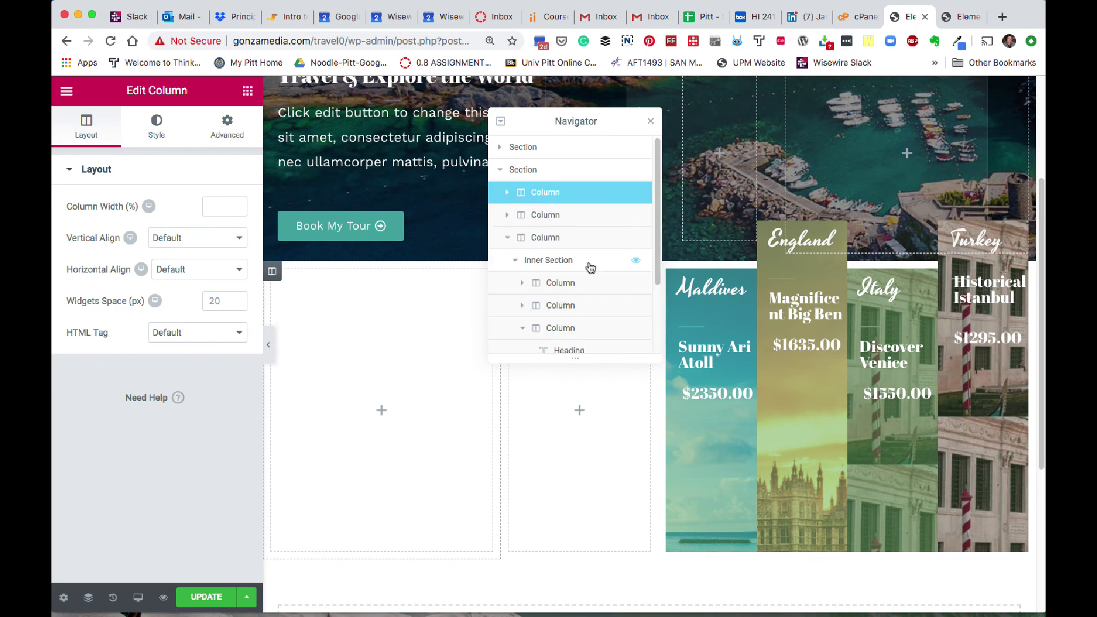
{"action": "left_click", "coordinate": [523, 329]}
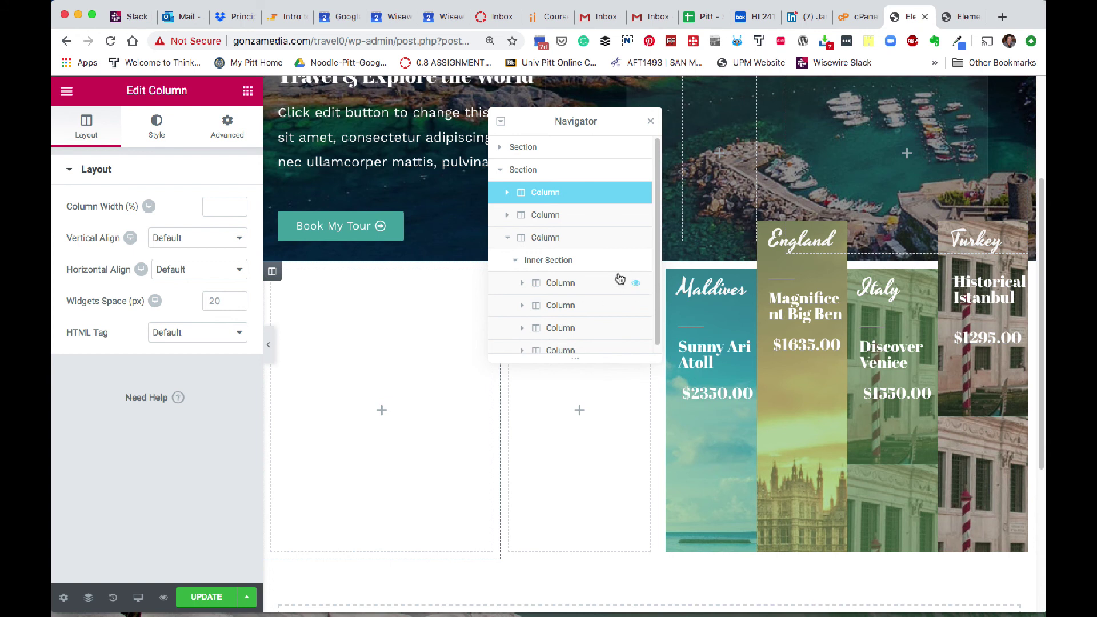
{"action": "scroll", "coordinate": [646, 288], "scroll_direction": "down", "scroll_amount": 1}
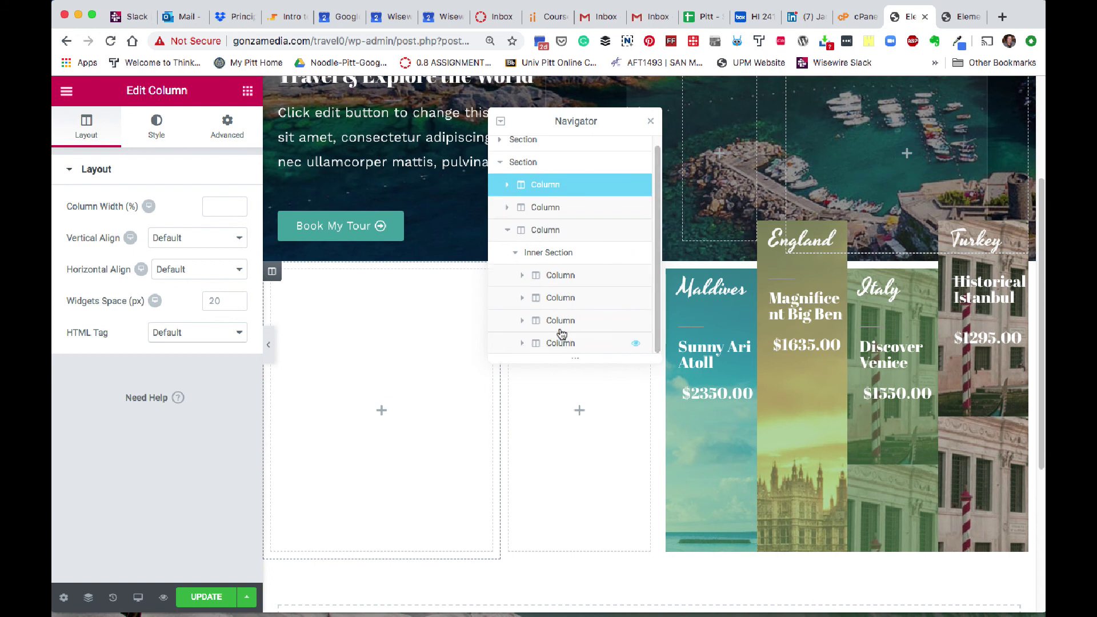
Step: Select the Maldives column in the Navigator and examine the heading and divider widgets it contains
{"action": "left_click", "coordinate": [526, 279]}
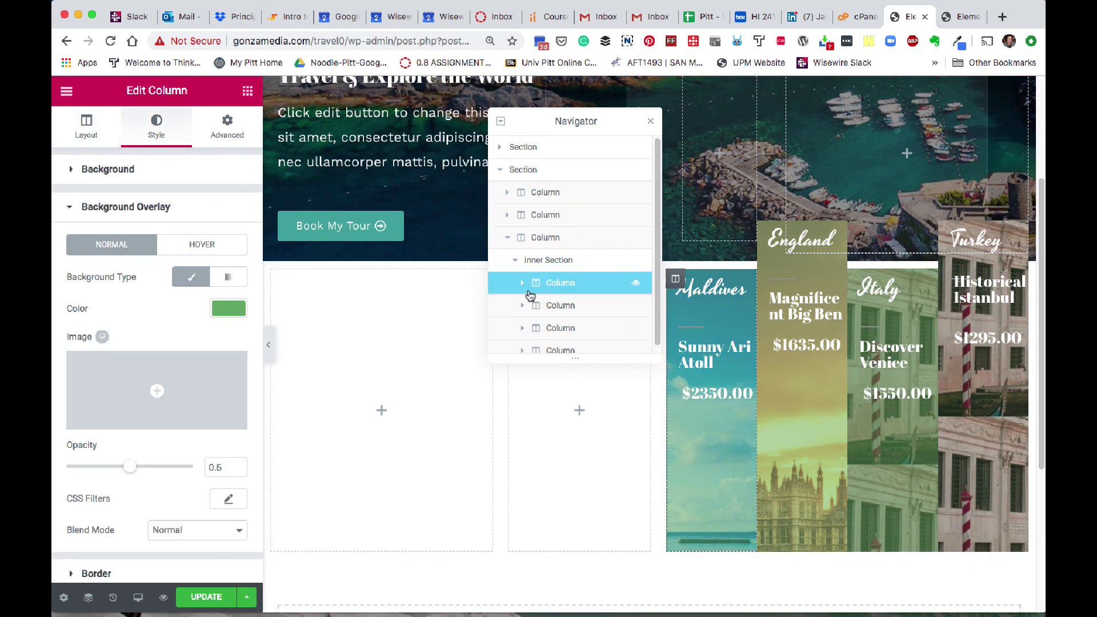
{"action": "left_click", "coordinate": [522, 283]}
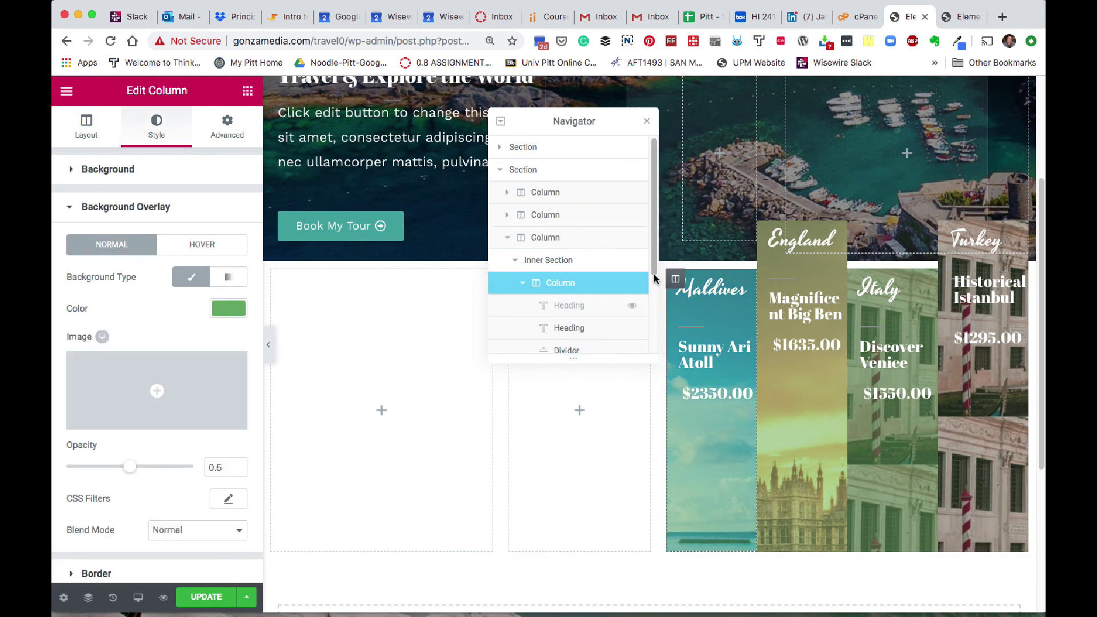
{"action": "scroll", "coordinate": [648, 306], "scroll_direction": "down", "scroll_amount": 3}
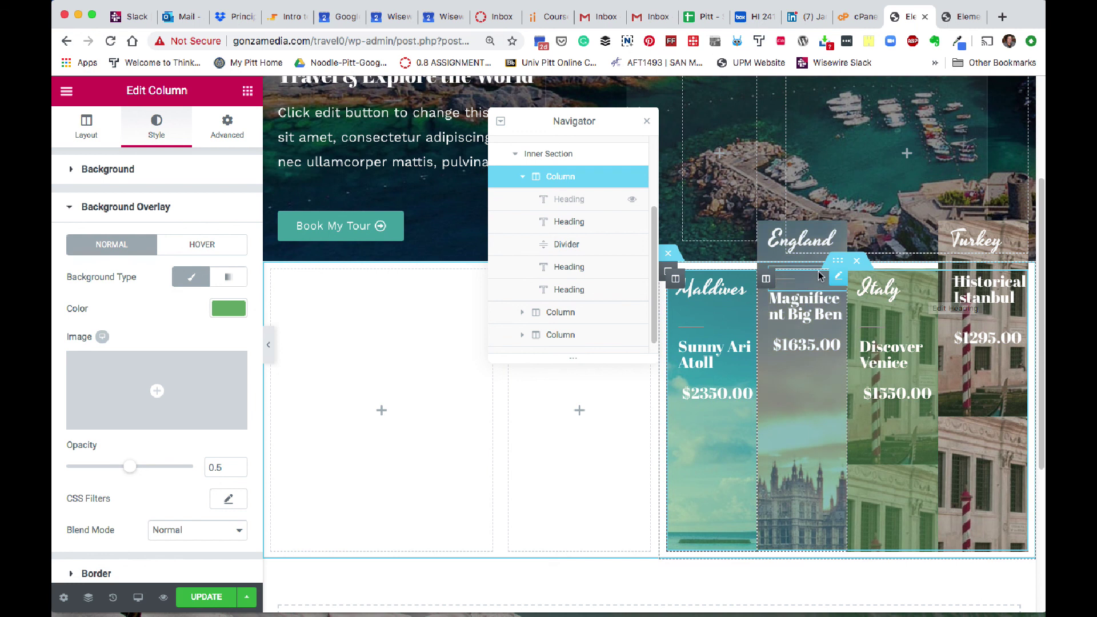
{"action": "left_click", "coordinate": [522, 177]}
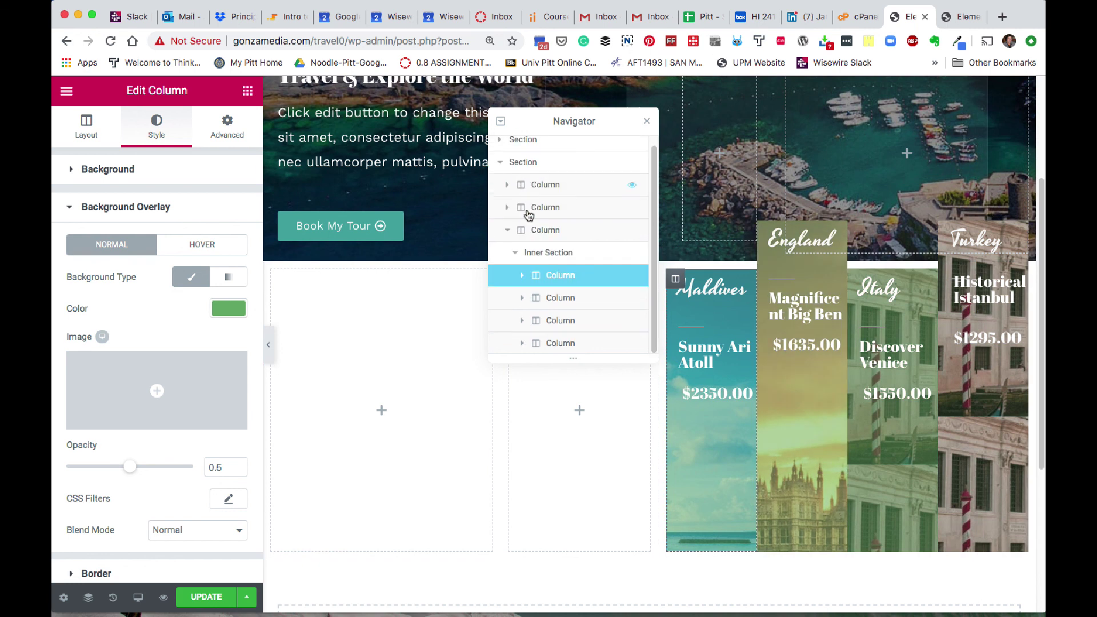
Step: Open the Turkey column's Historical Istanbul heading for editing through the Navigator and close the Navigator
{"action": "left_click", "coordinate": [522, 343]}
{"action": "scroll", "coordinate": [566, 320], "scroll_direction": "down", "scroll_amount": 2}
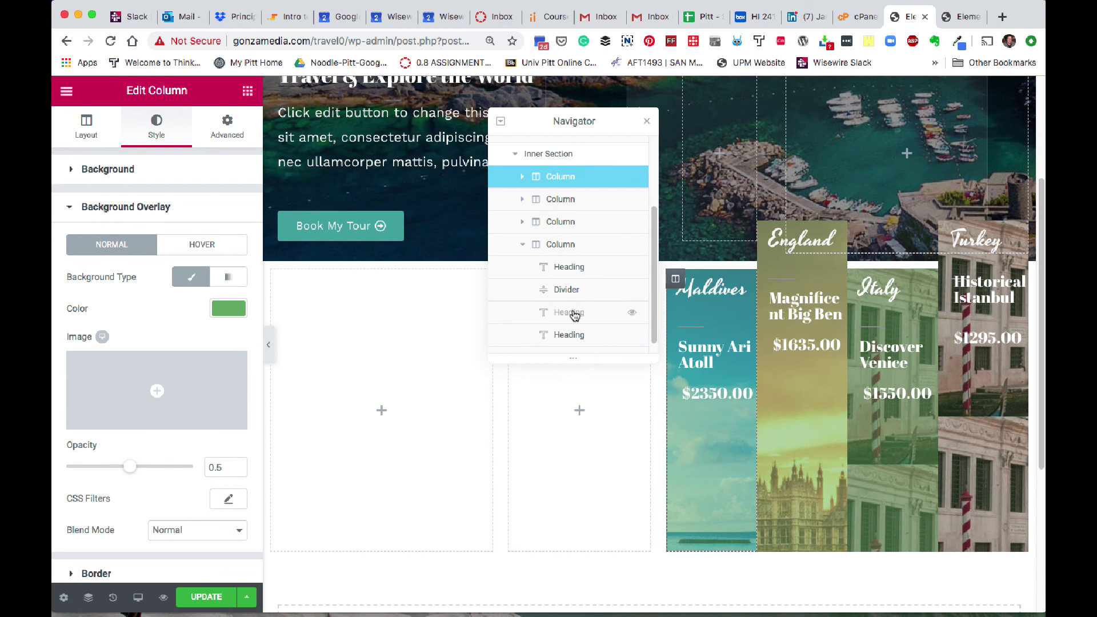
{"action": "left_click", "coordinate": [566, 313]}
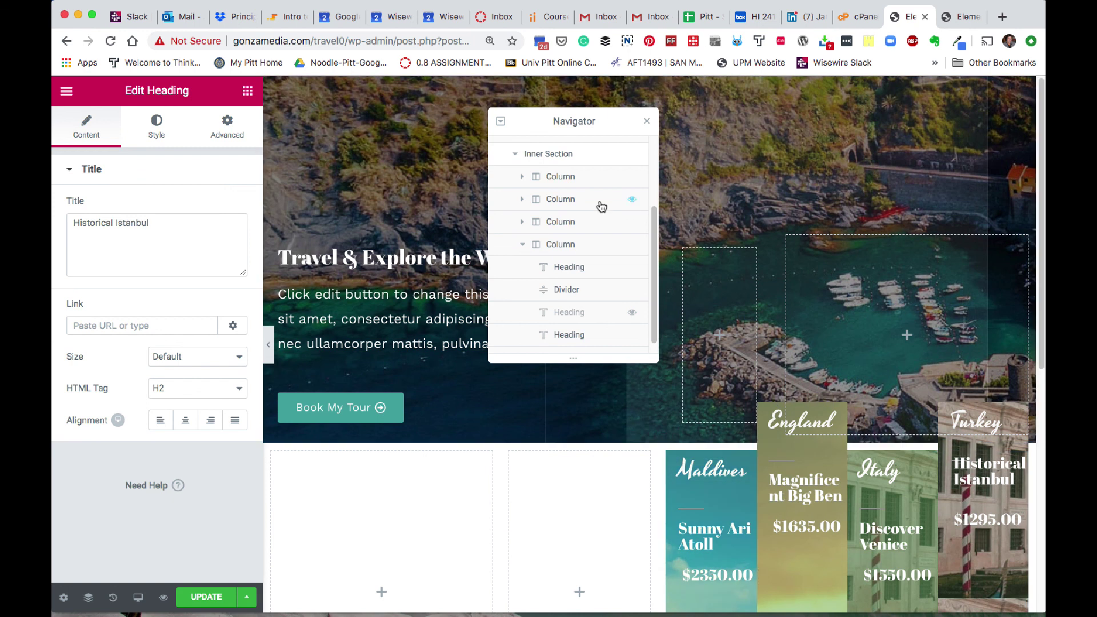
{"action": "left_click", "coordinate": [647, 123]}
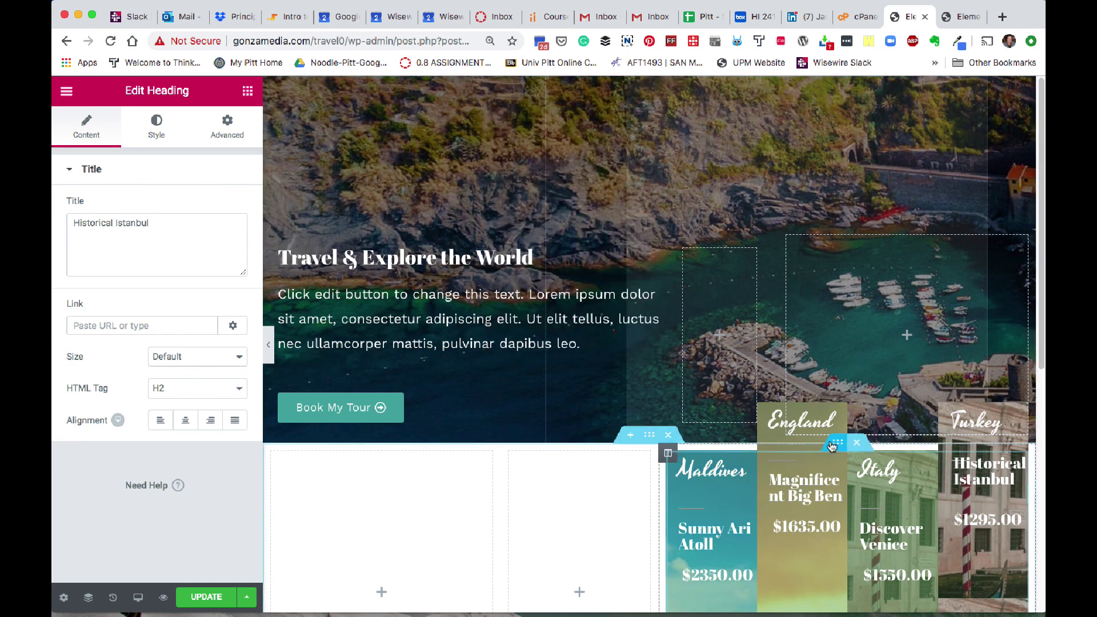
Step: Select the inner section holding the tour columns and check the Popular Tours heading area on the reference page
{"action": "left_click", "coordinate": [836, 446]}
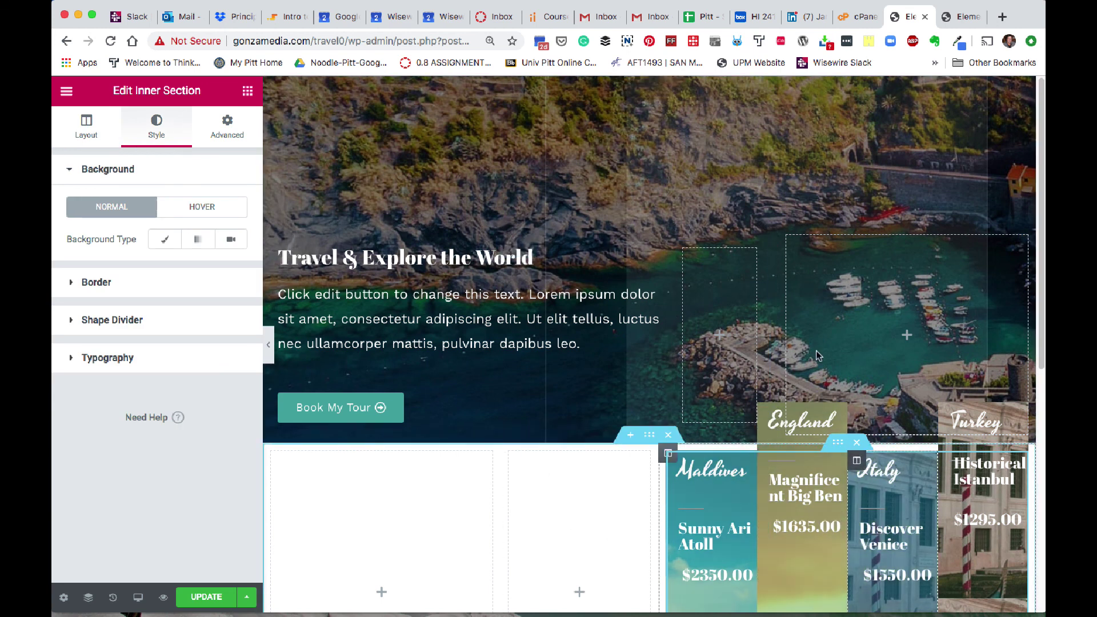
{"action": "left_click", "coordinate": [961, 18]}
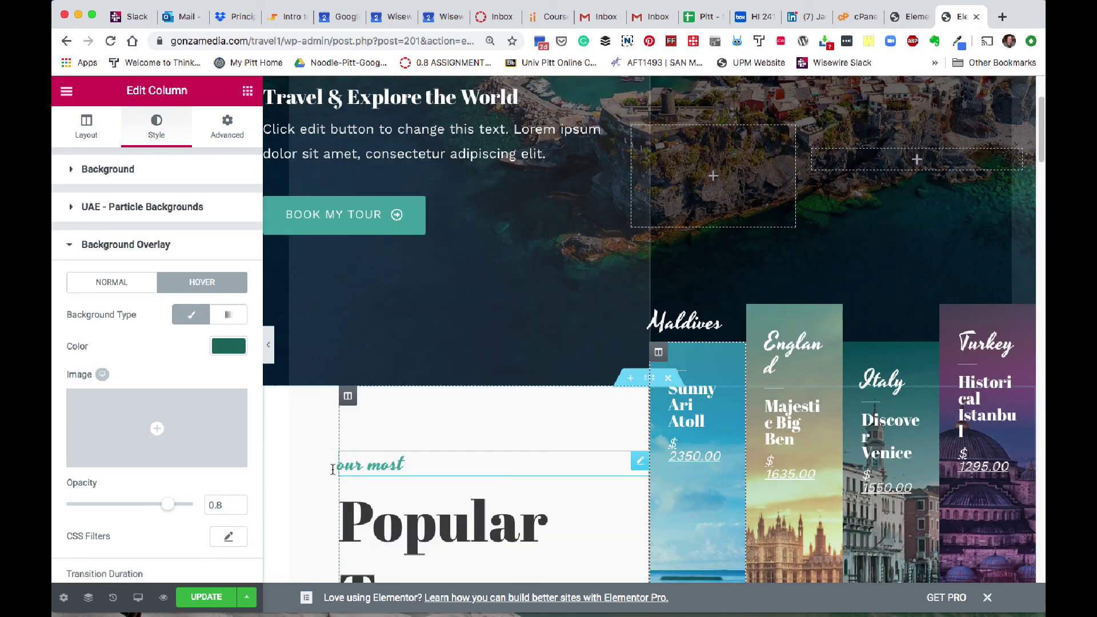
{"action": "left_click", "coordinate": [908, 18]}
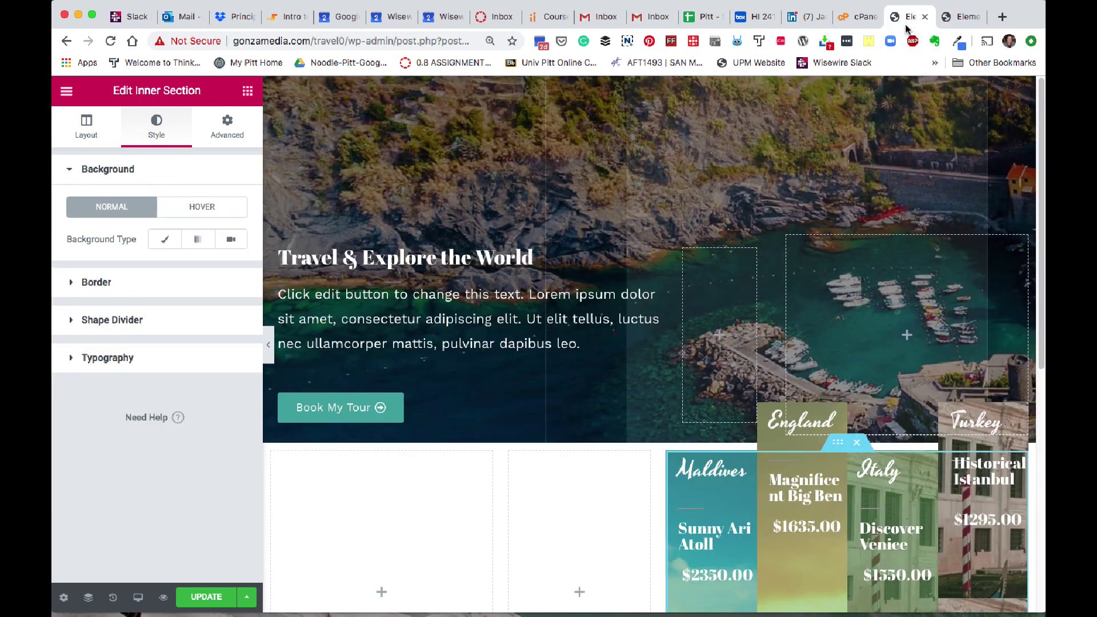
Step: Set the tour inner section's top margin to -108 px, checking it against the reference page, and update the page
{"action": "left_click", "coordinate": [225, 140]}
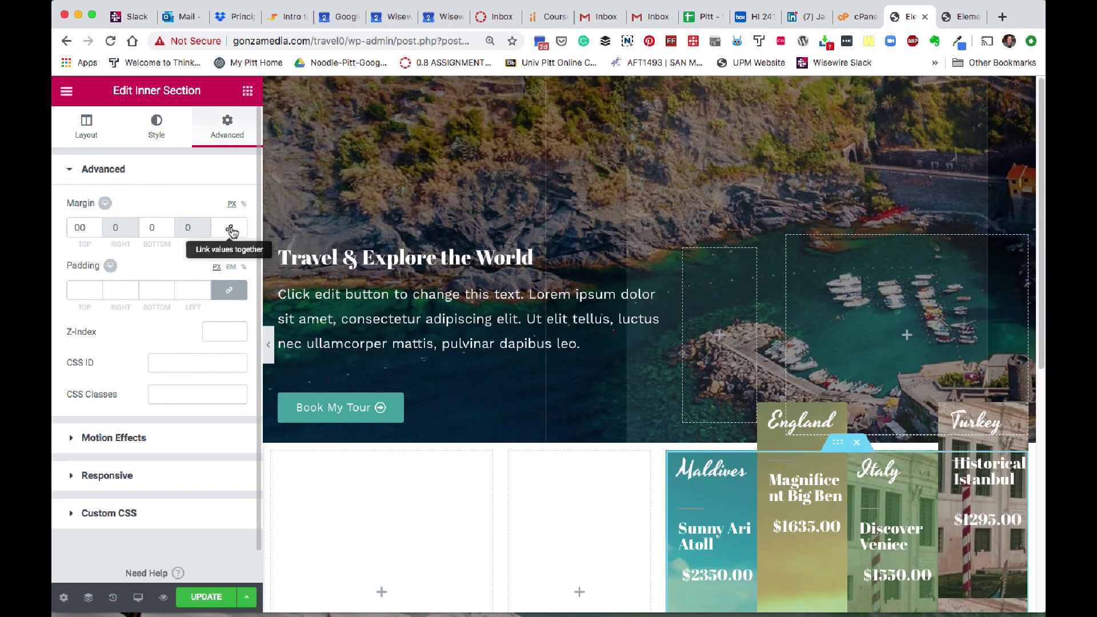
{"action": "left_click", "coordinate": [97, 232]}
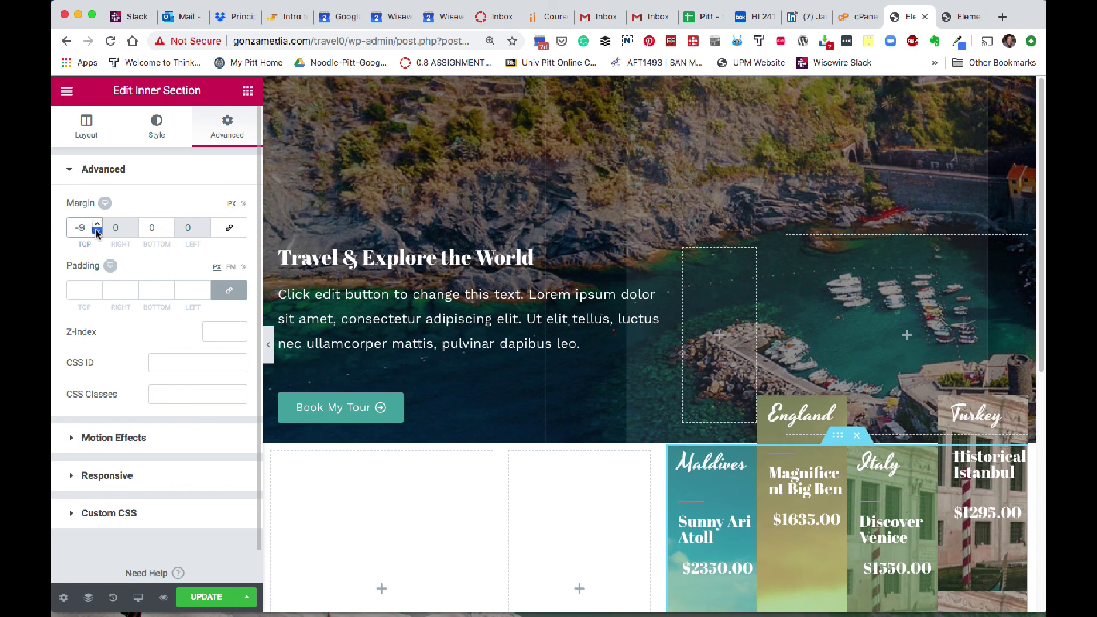
{"action": "left_click_drag", "start_coordinate": [94, 229], "coordinate": [98, 231]}
{"action": "left_click", "coordinate": [967, 17]}
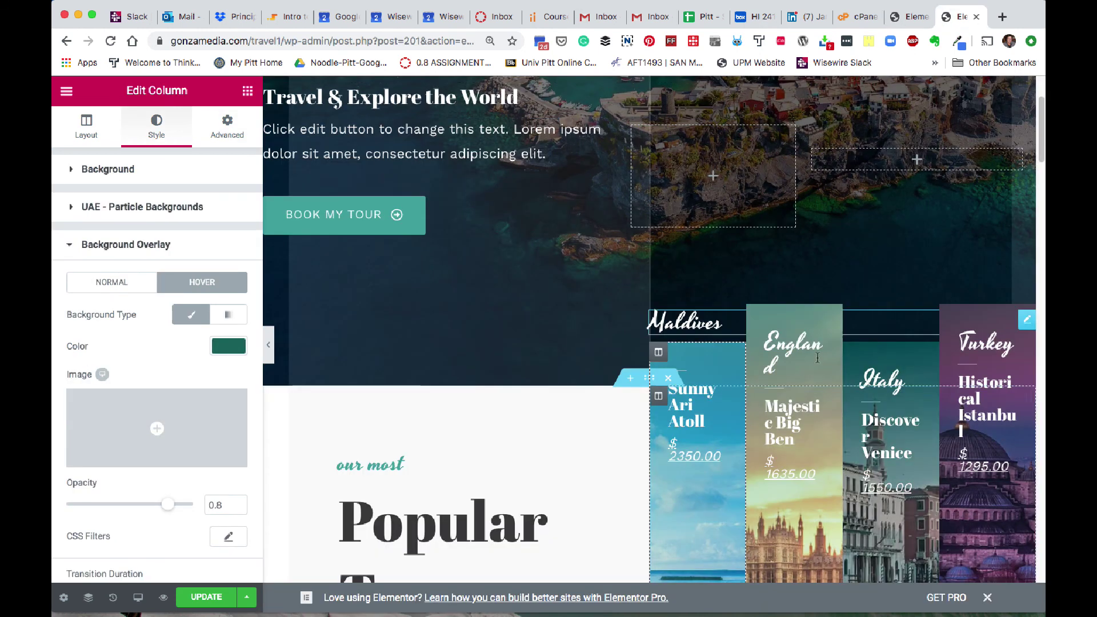
{"action": "left_click", "coordinate": [910, 17]}
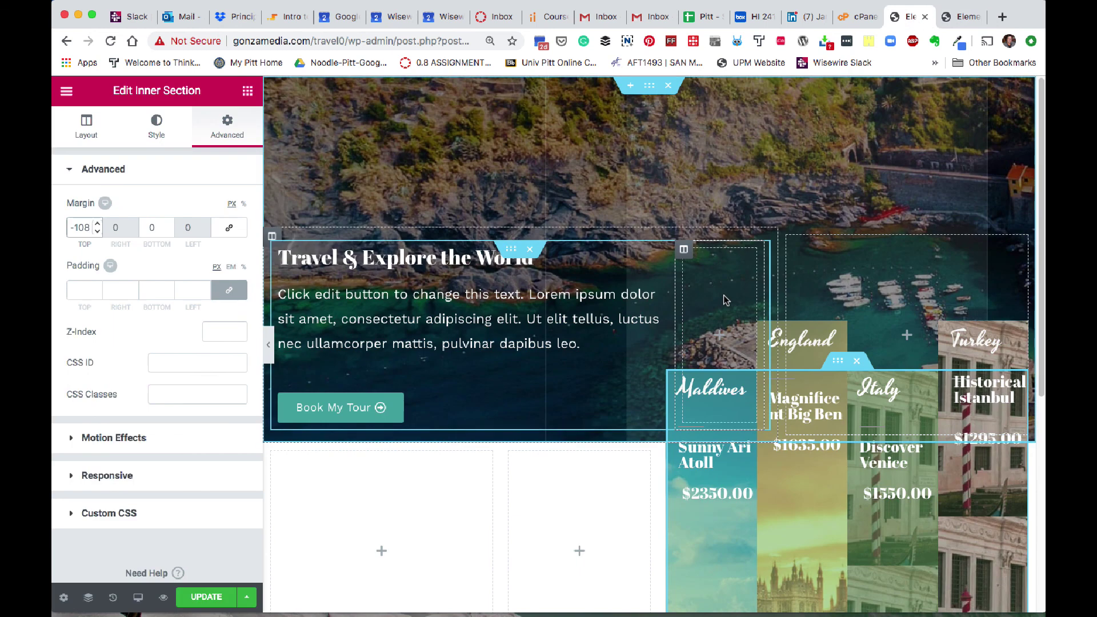
{"action": "left_click", "coordinate": [200, 604]}
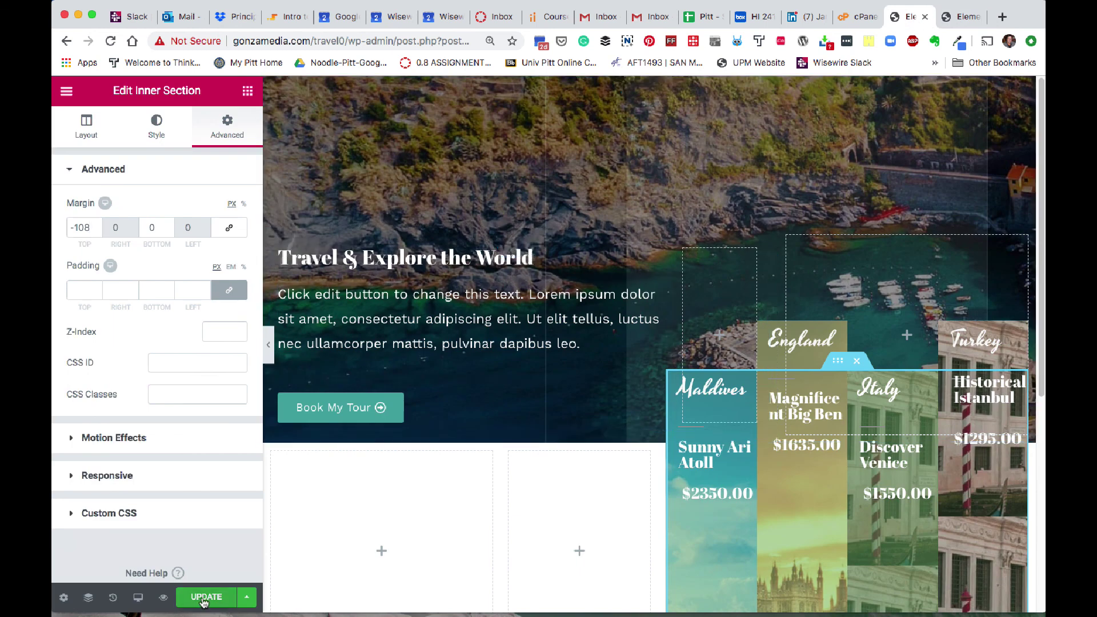
Step: Preview the updated travel page and compare the tour columns' overlap and stagger with the reference page
{"action": "left_click", "coordinate": [162, 597]}
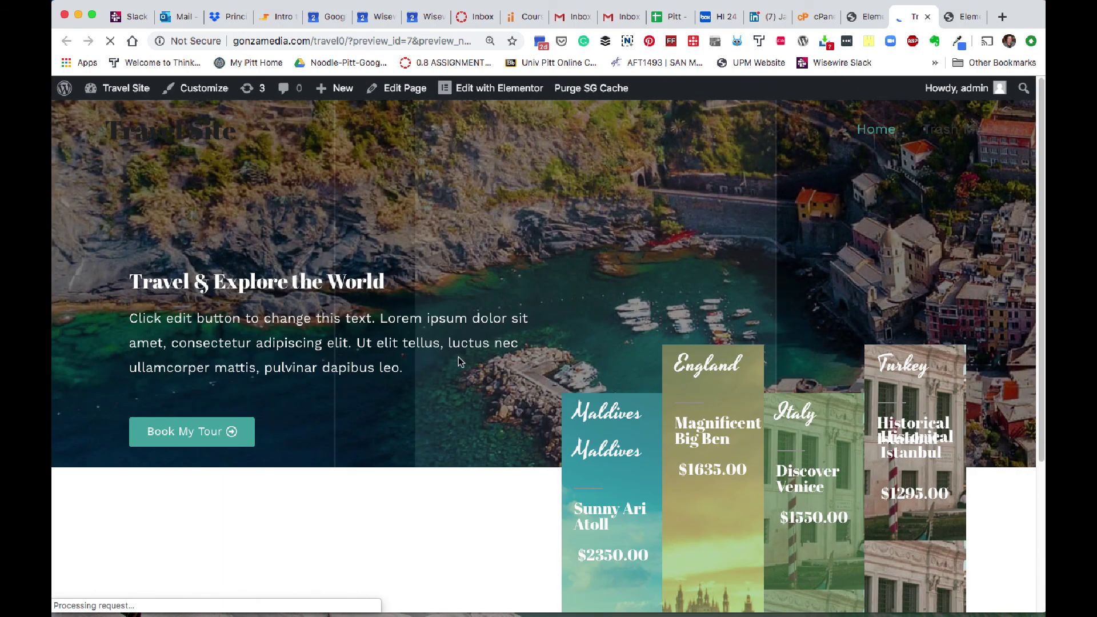
{"action": "left_click", "coordinate": [950, 20]}
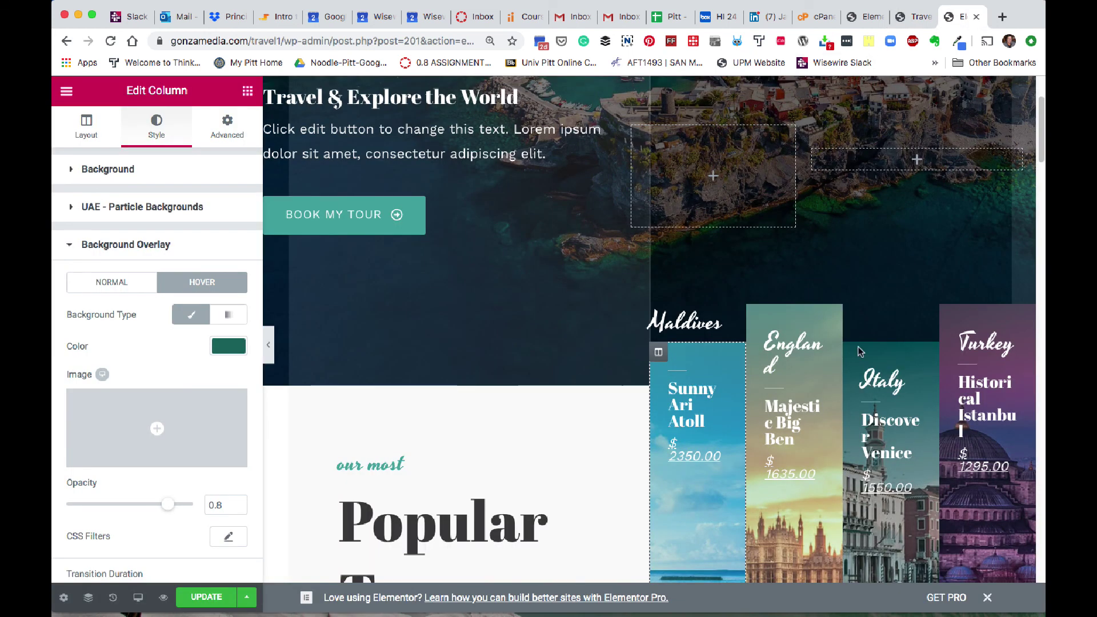
{"action": "left_click", "coordinate": [919, 17]}
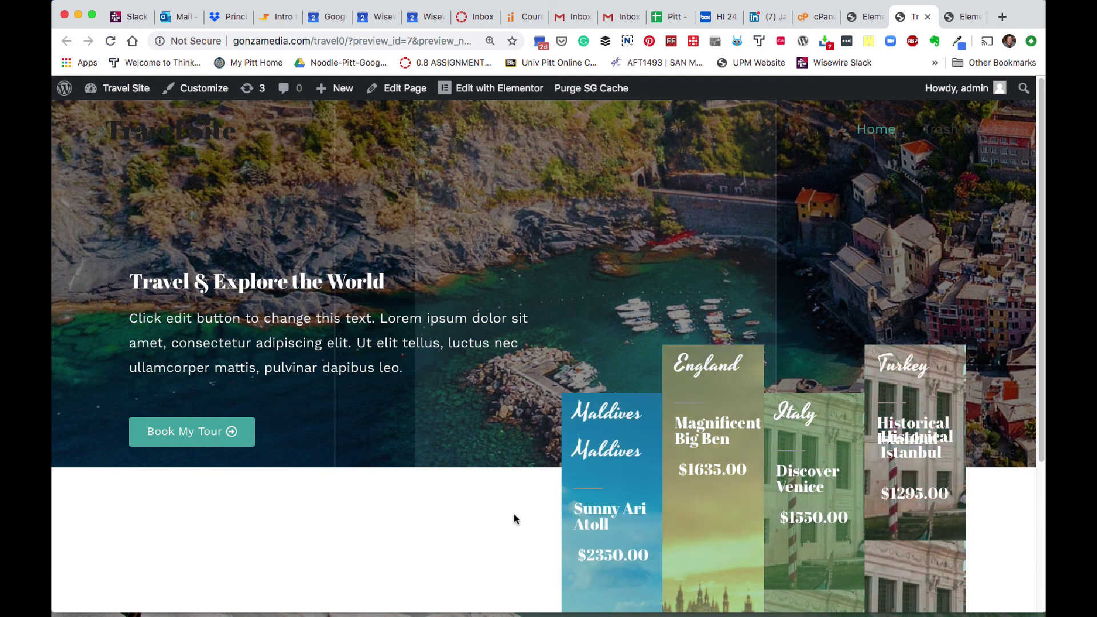
{"action": "scroll", "coordinate": [513, 513], "scroll_direction": "down", "scroll_amount": 5}
Step: Inspect the "our most" heading, the Popular Tours heading and the View All Tours button on the reference page
{"action": "key", "text": "ctrl+Tab"}
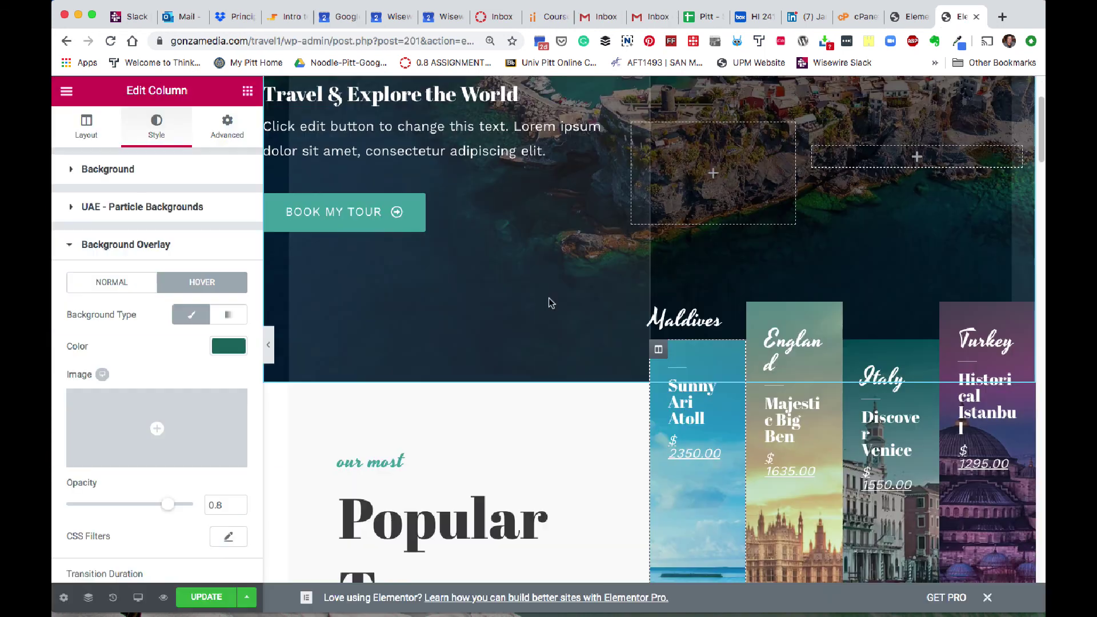
{"action": "scroll", "coordinate": [422, 541], "scroll_direction": "down", "scroll_amount": 3}
{"action": "scroll", "coordinate": [422, 541], "scroll_direction": "down", "scroll_amount": 1}
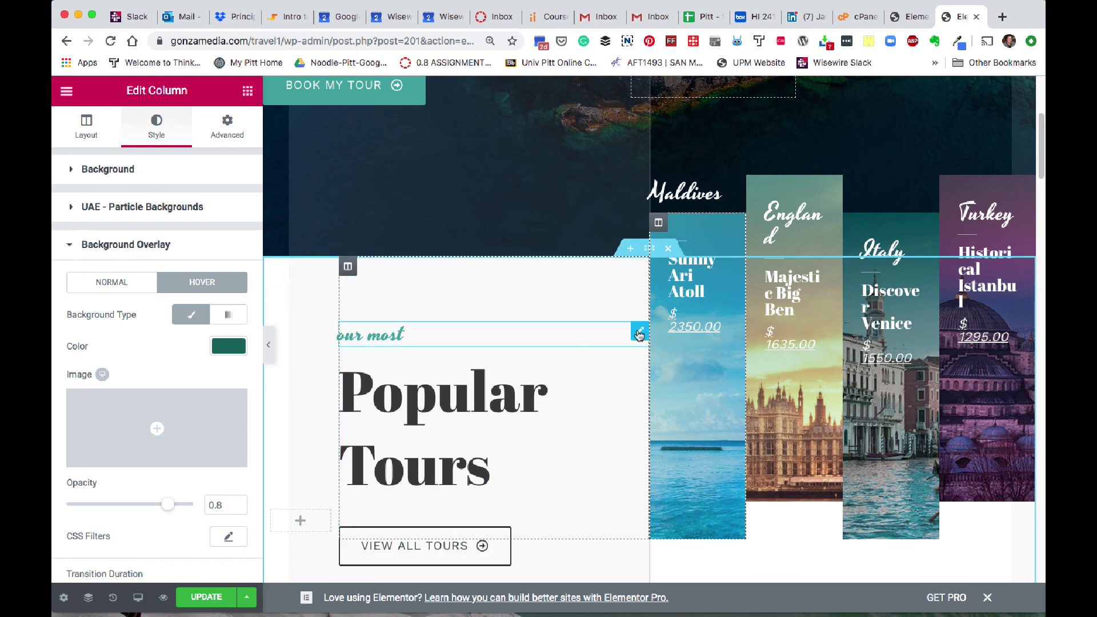
{"action": "left_click", "coordinate": [638, 334]}
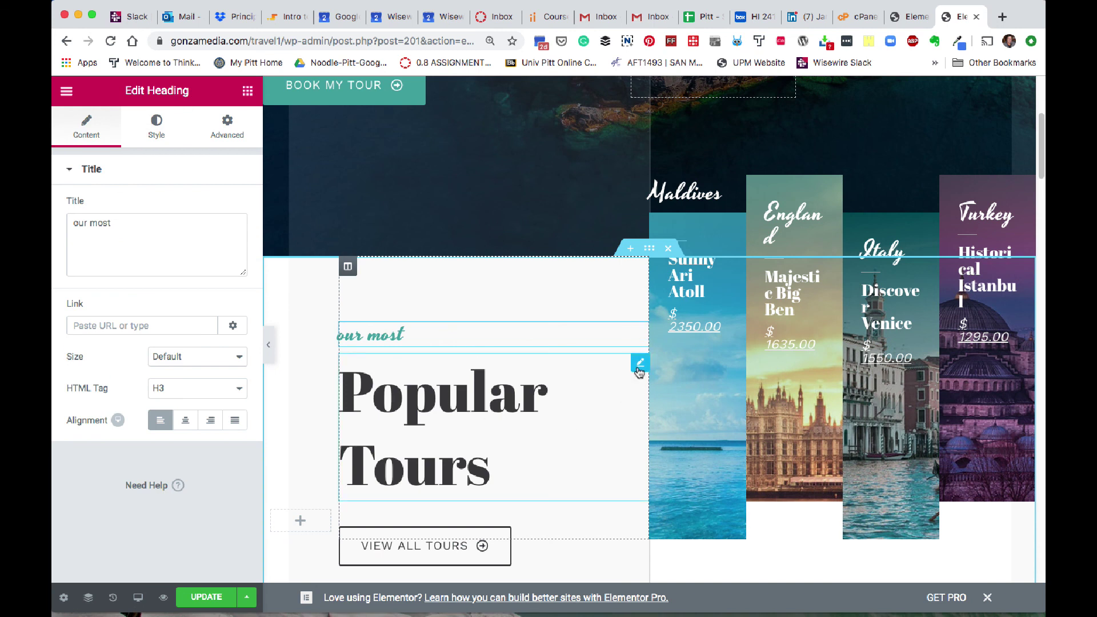
{"action": "left_click", "coordinate": [638, 364]}
{"action": "left_click", "coordinate": [637, 521]}
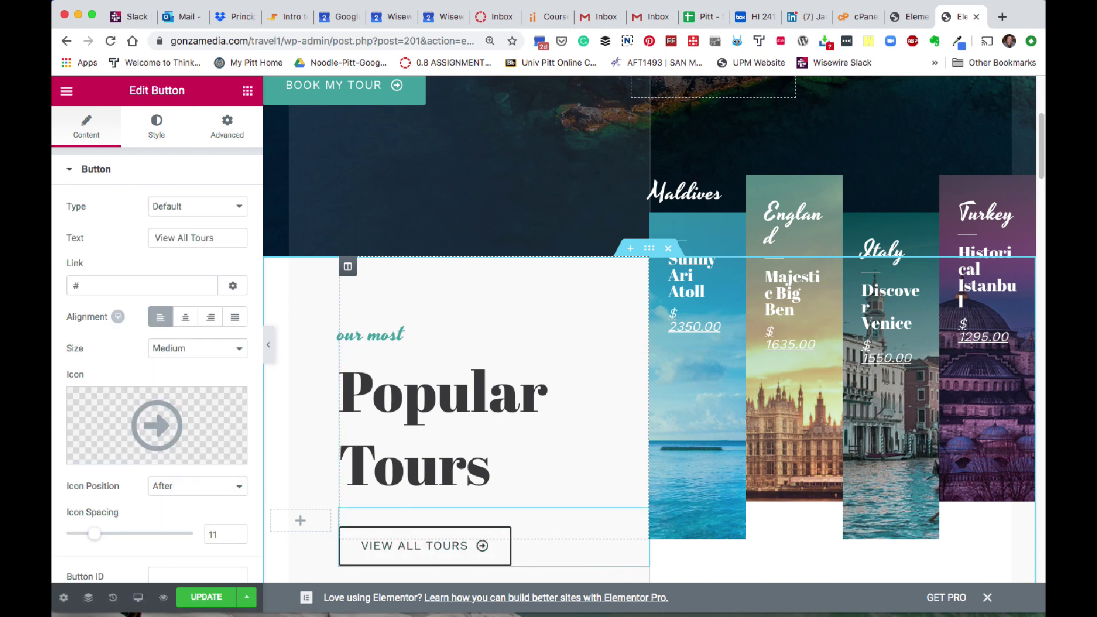
Step: Return to the travel page being built and narrow the second section's empty first column, widening the middle one
{"action": "left_click", "coordinate": [907, 20]}
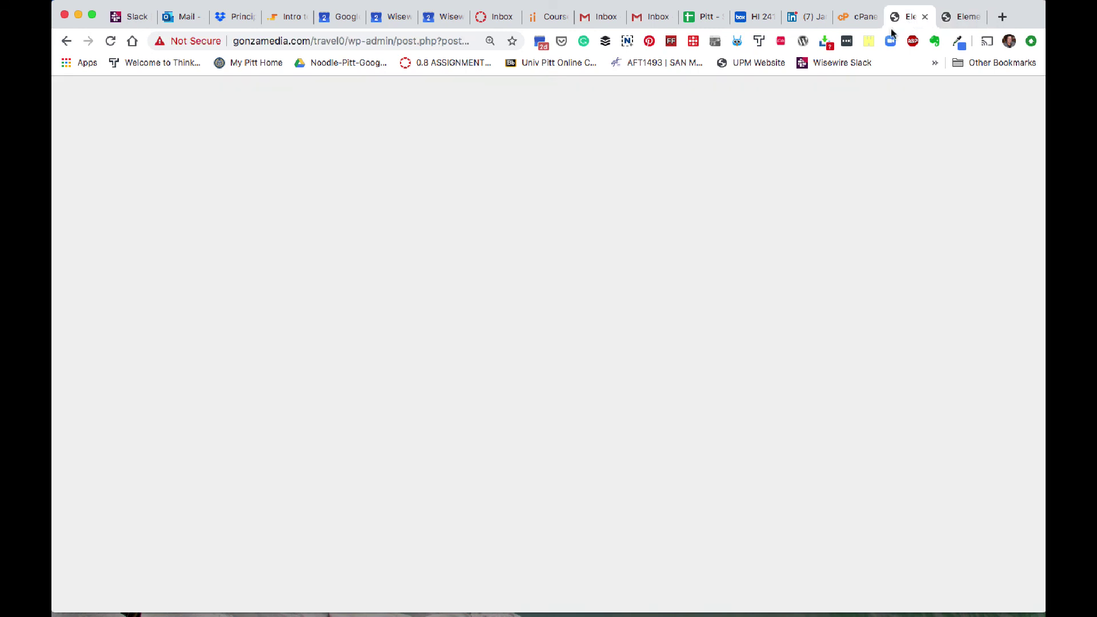
{"action": "scroll", "coordinate": [435, 482], "scroll_direction": "down", "scroll_amount": 2}
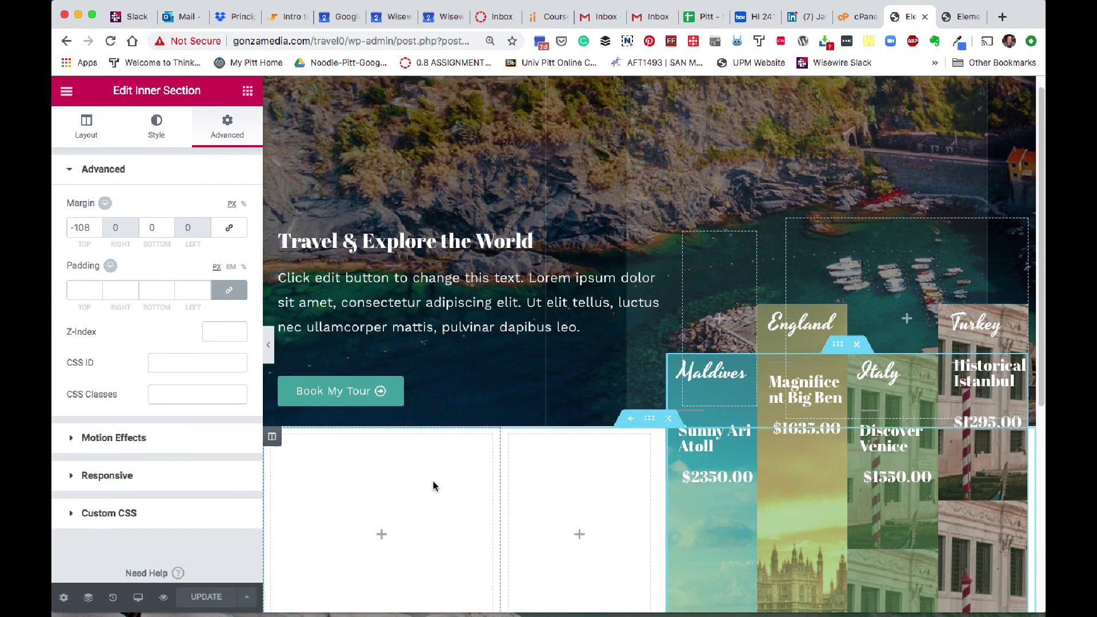
{"action": "left_click_drag", "start_coordinate": [495, 492], "coordinate": [411, 482]}
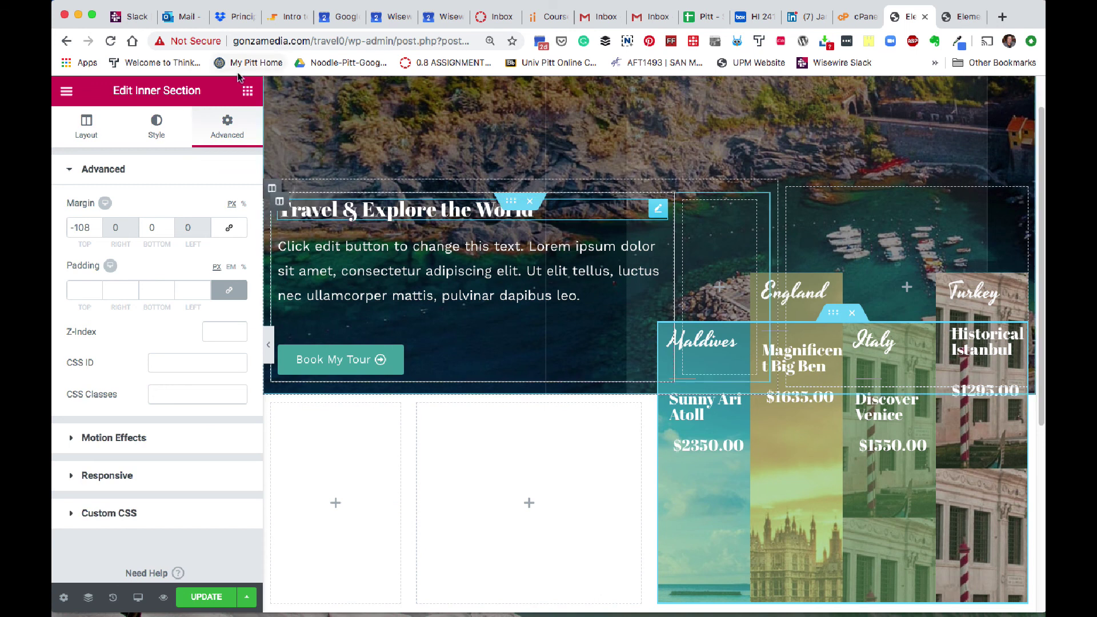
Step: Add two Heading widgets and a Button widget to the second section's middle column and check the matching area on the reference page
{"action": "left_click", "coordinate": [240, 98]}
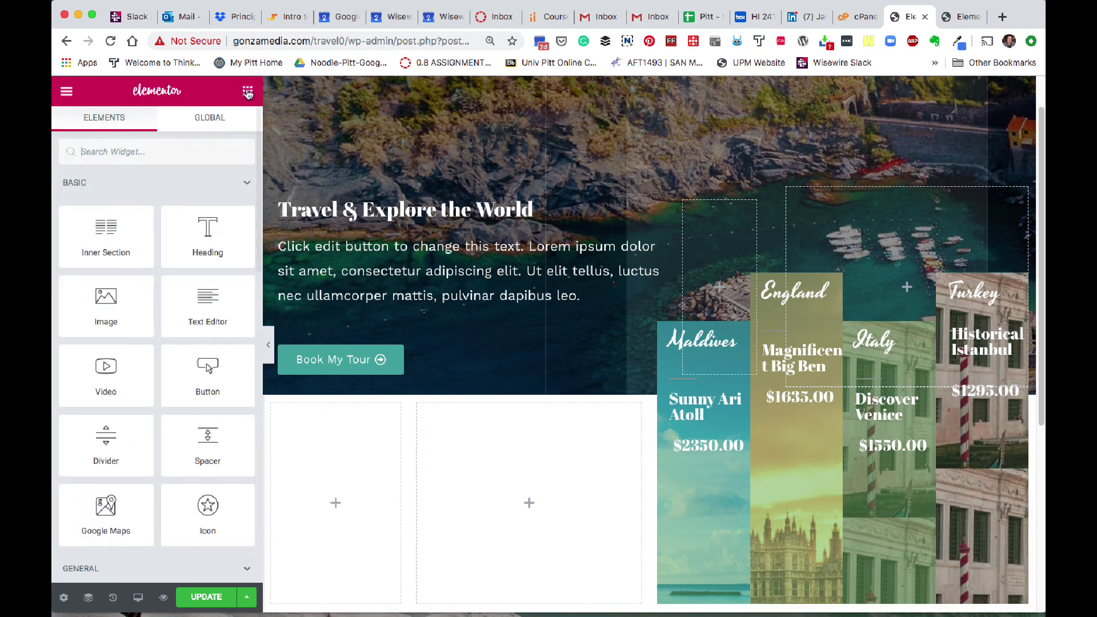
{"action": "left_click_drag", "start_coordinate": [206, 228], "coordinate": [457, 431]}
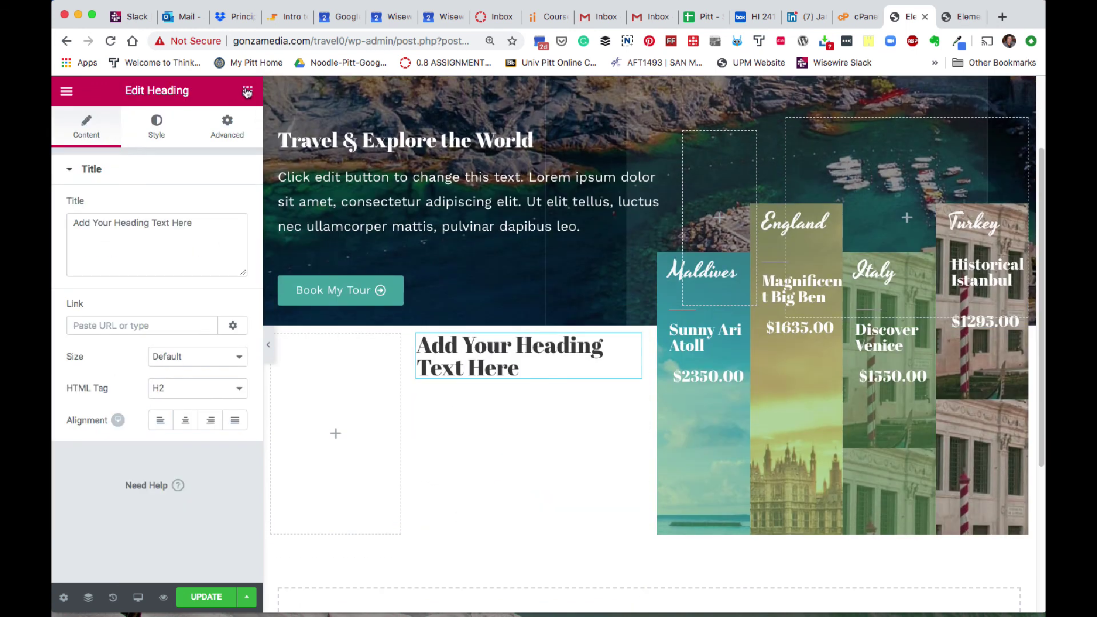
{"action": "left_click", "coordinate": [246, 91]}
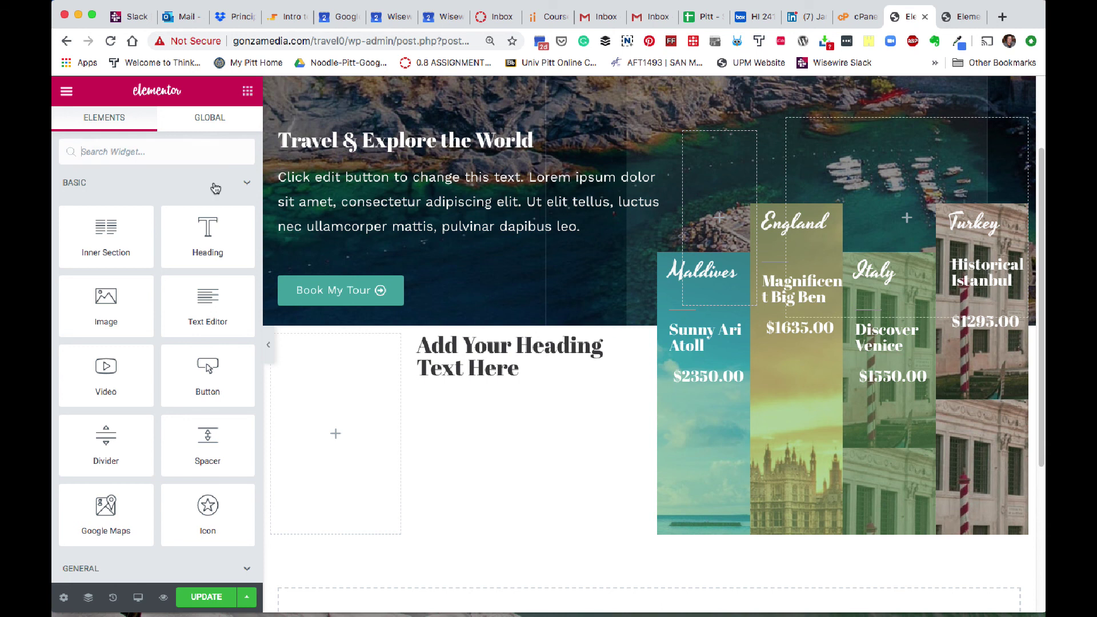
{"action": "left_click_drag", "start_coordinate": [208, 243], "coordinate": [510, 360]}
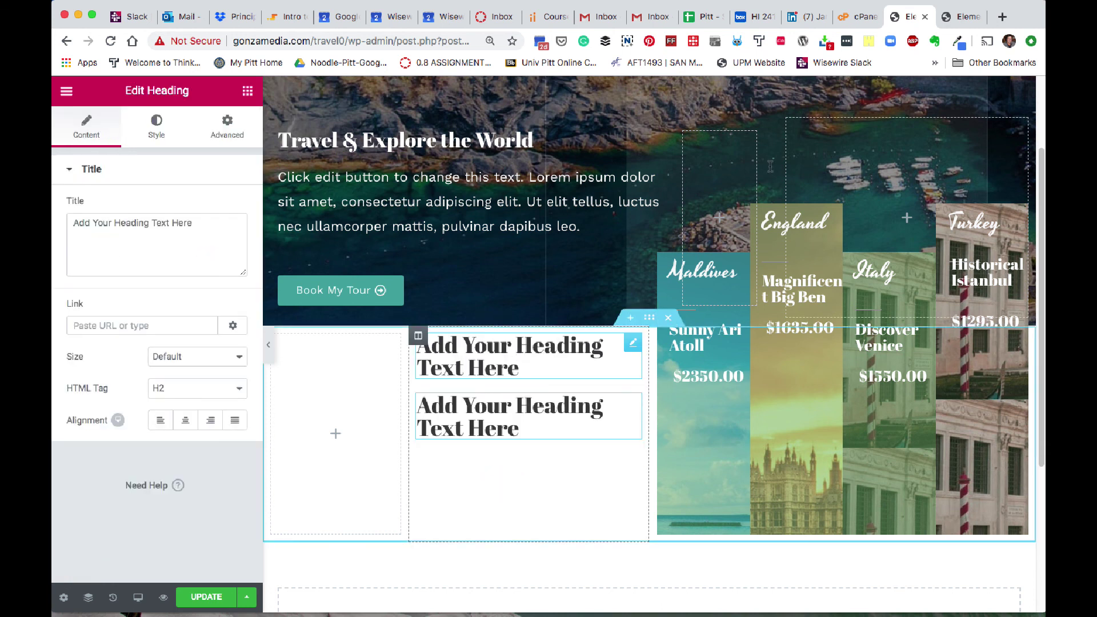
{"action": "left_click", "coordinate": [247, 93]}
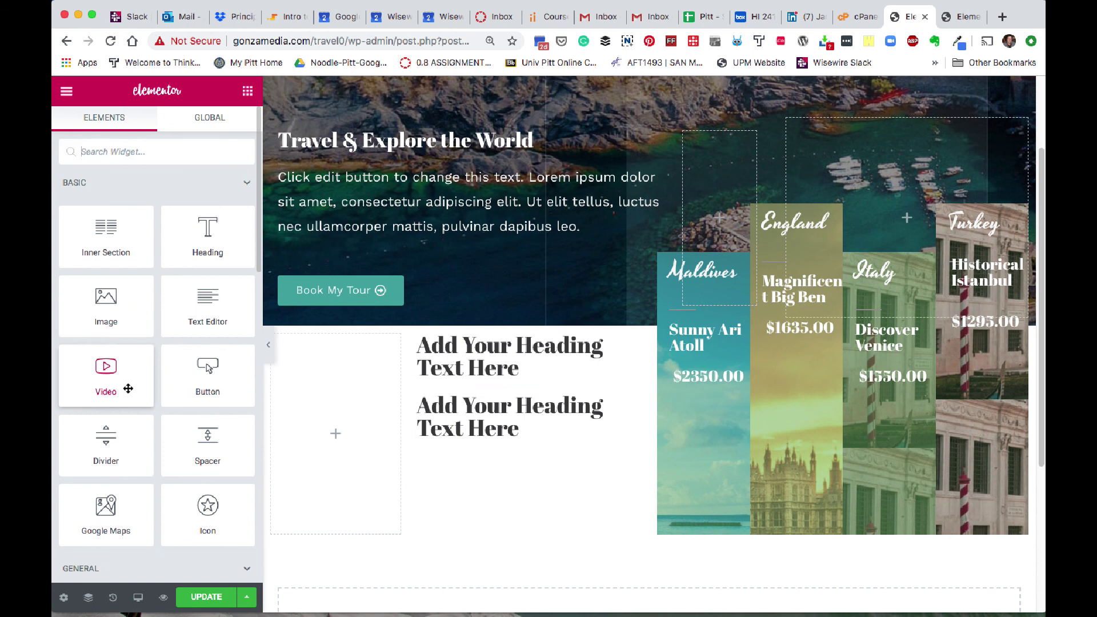
{"action": "left_click_drag", "start_coordinate": [204, 380], "coordinate": [543, 424]}
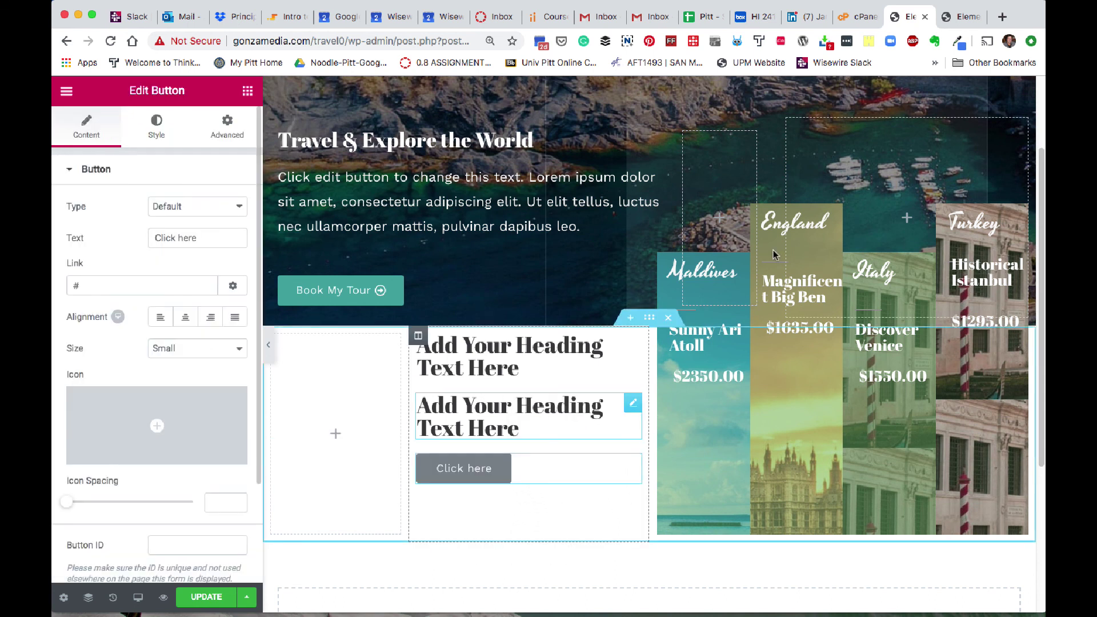
{"action": "left_click", "coordinate": [962, 19]}
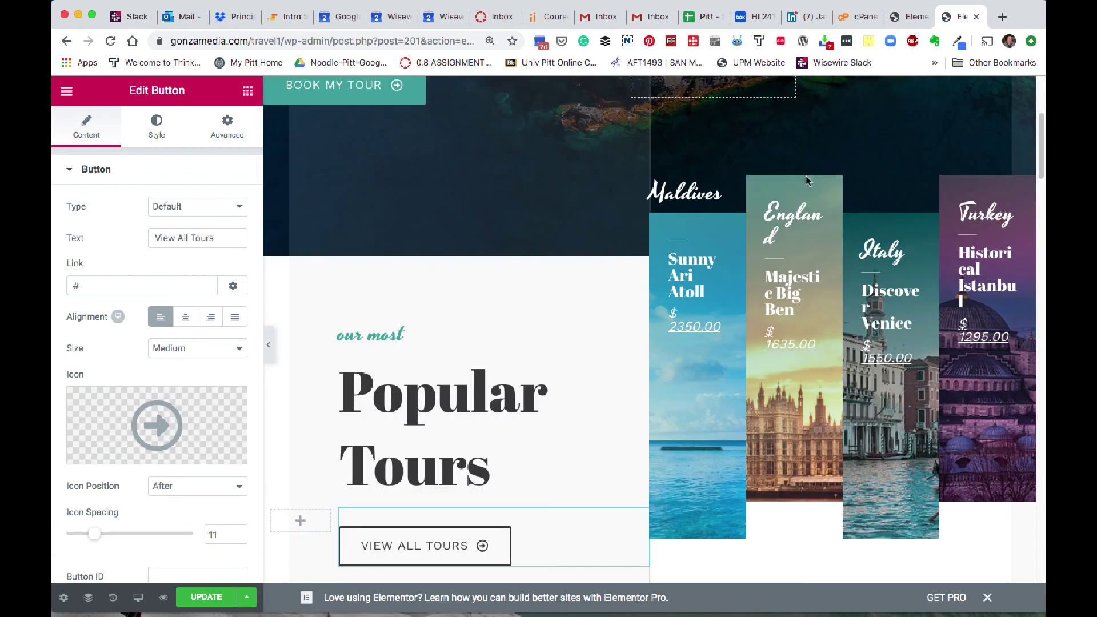
{"action": "scroll", "coordinate": [514, 423], "scroll_direction": "down", "scroll_amount": 2}
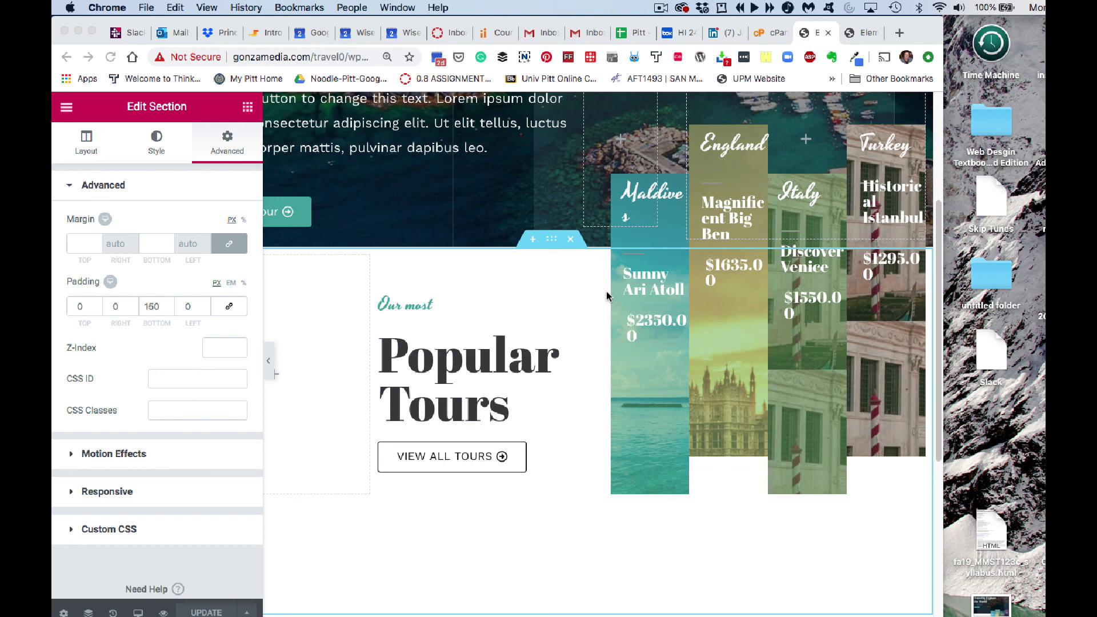
Step: Review the second section's structure in the Navigator, collapsing the individual tour columns and leaving the inner section's column list expanded
{"action": "left_click", "coordinate": [549, 241]}
{"action": "left_click", "coordinate": [88, 612]}
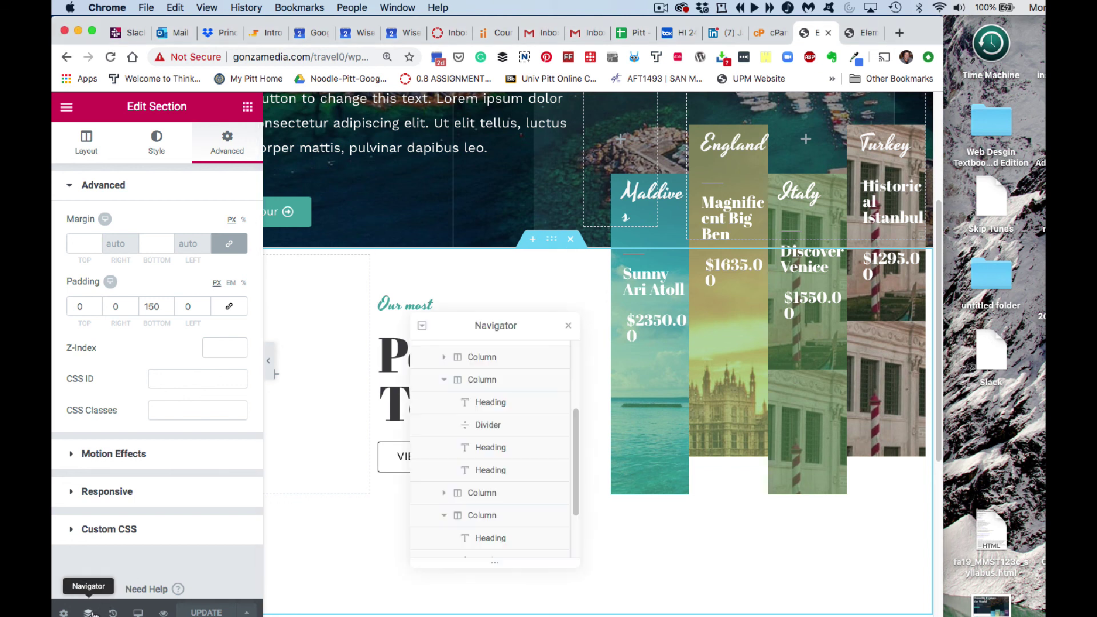
{"action": "left_click", "coordinate": [441, 382]}
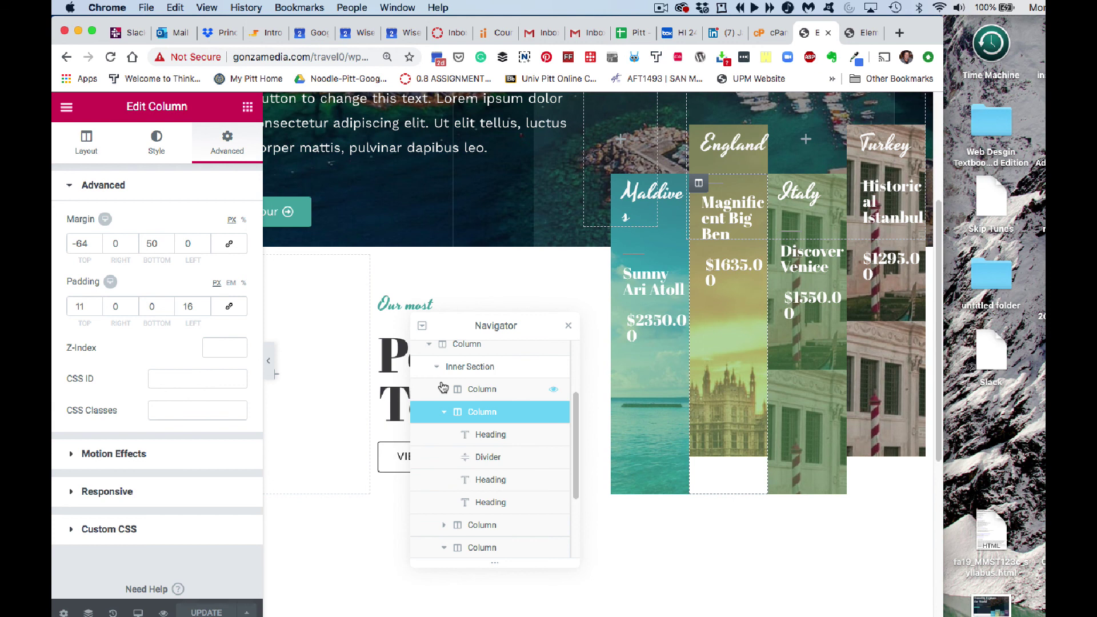
{"action": "left_click", "coordinate": [444, 412]}
{"action": "scroll", "coordinate": [443, 457], "scroll_direction": "up", "scroll_amount": 2}
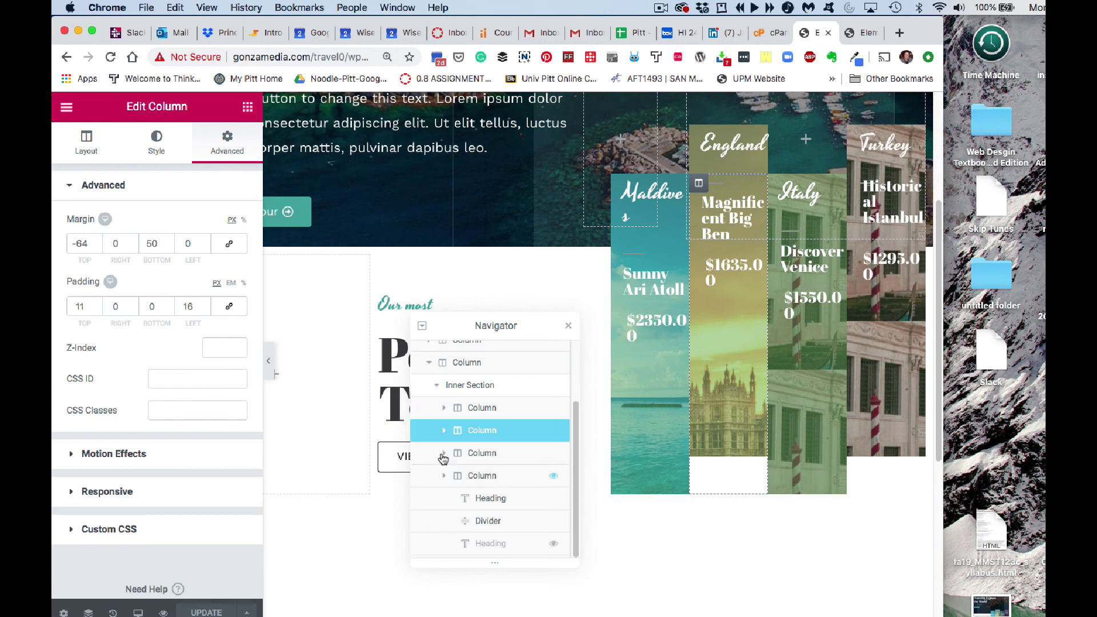
{"action": "left_click", "coordinate": [431, 435]}
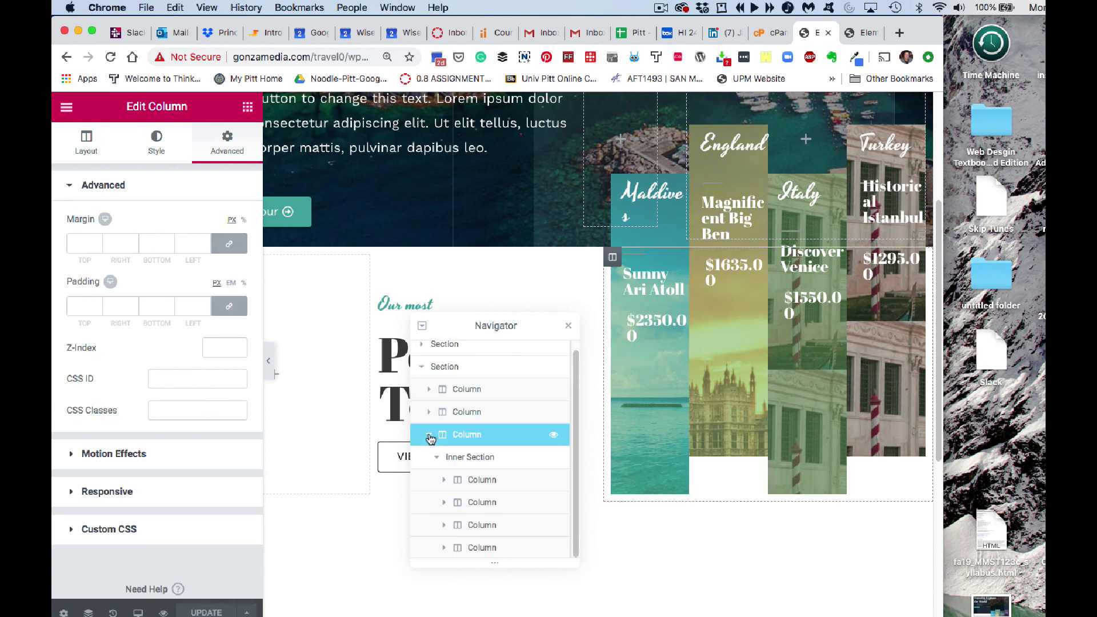
{"action": "left_click", "coordinate": [424, 373]}
{"action": "left_click", "coordinate": [434, 374]}
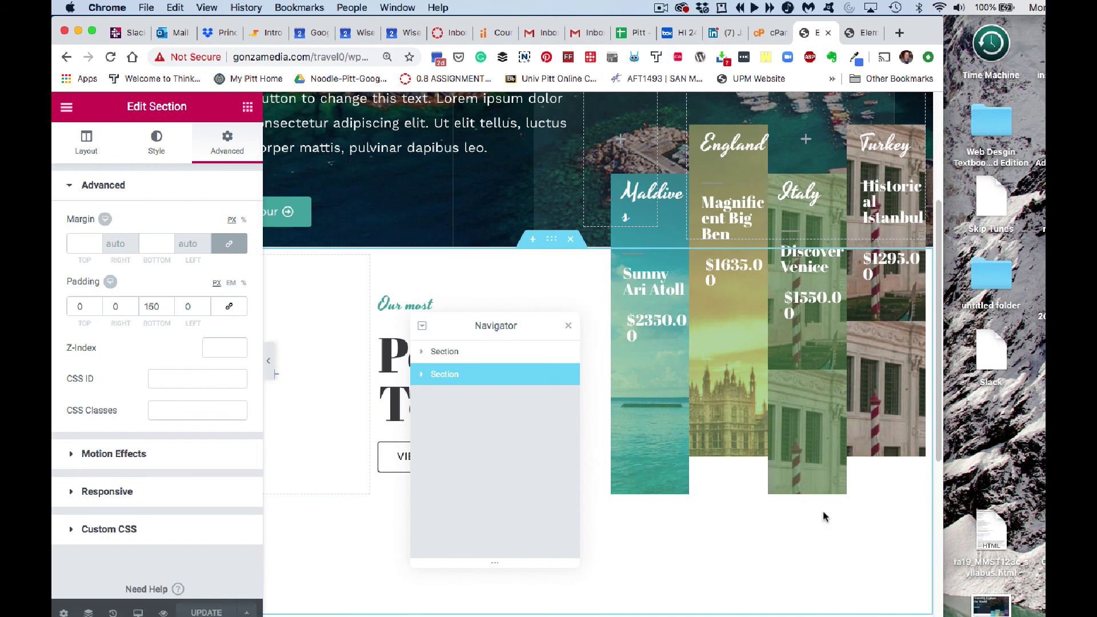
{"action": "left_click", "coordinate": [424, 374]}
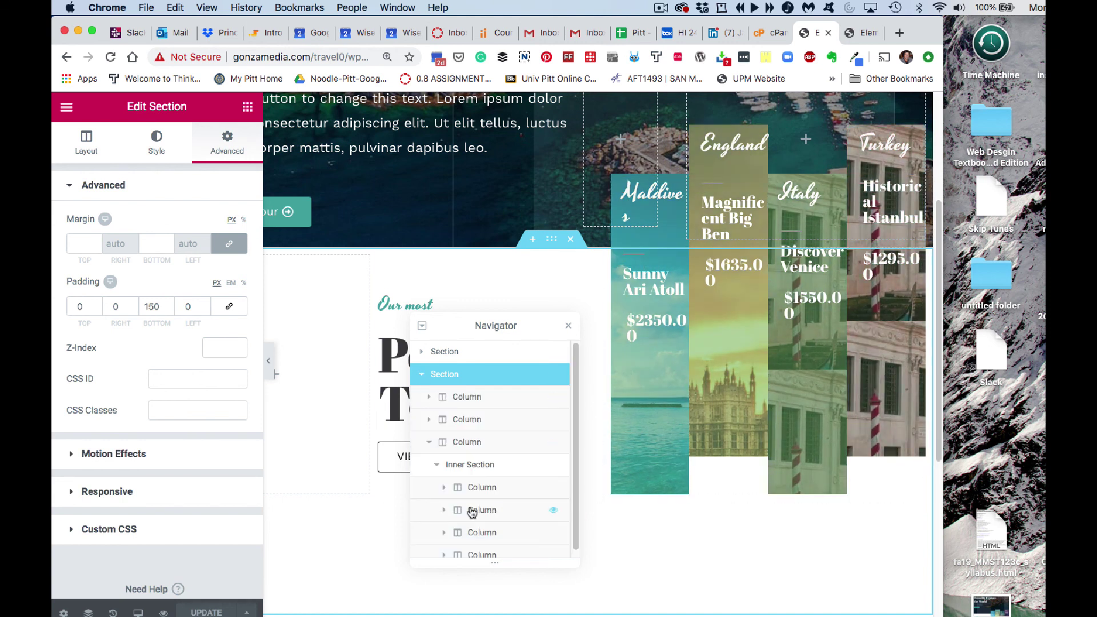
Step: Select the England column in the Navigator, set its bottom margin to 60 px, and close the Navigator
{"action": "left_click", "coordinate": [475, 510]}
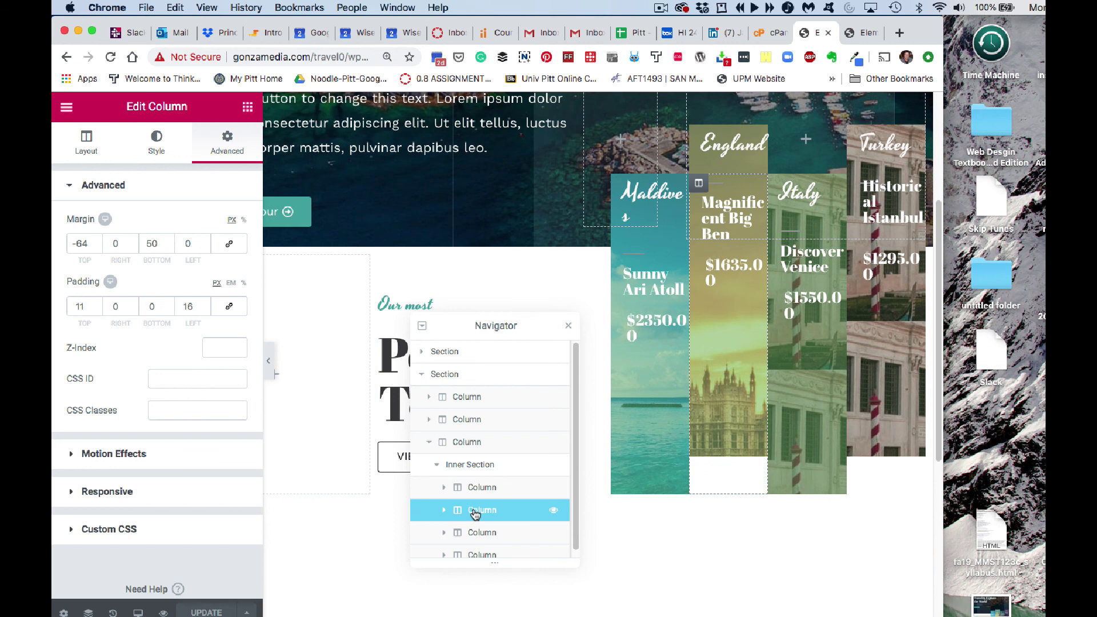
{"action": "left_click", "coordinate": [157, 146]}
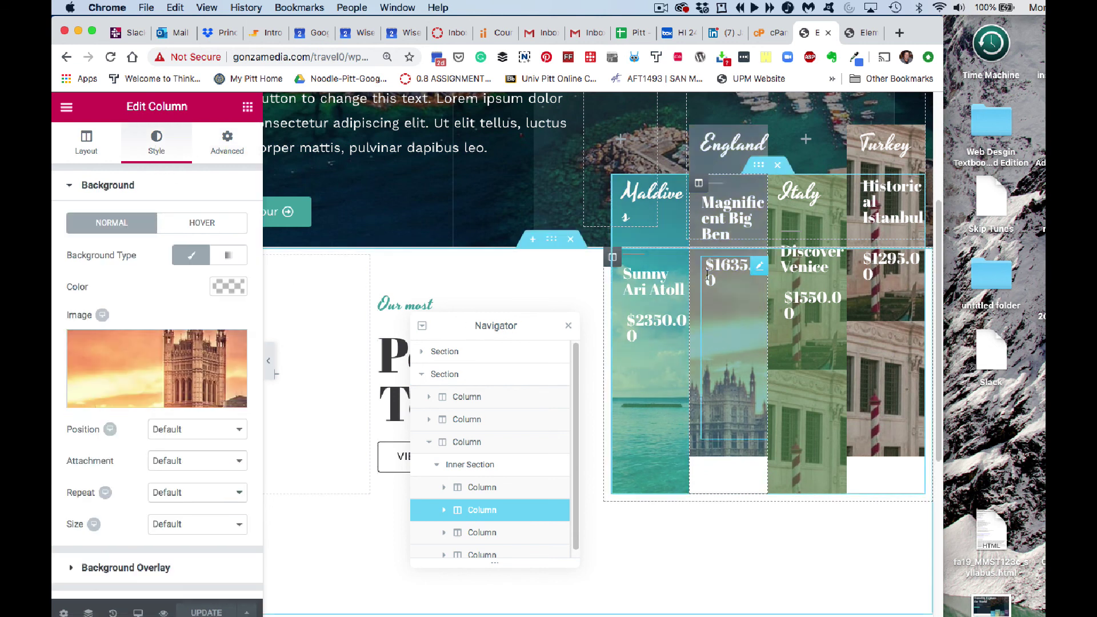
{"action": "left_click", "coordinate": [228, 152]}
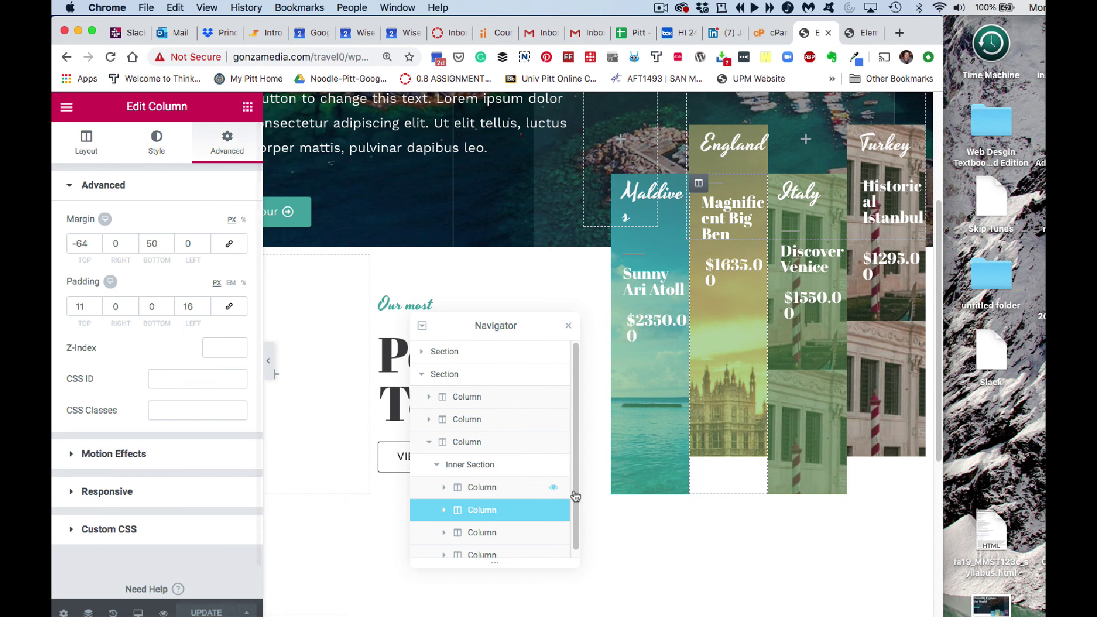
{"action": "left_click", "coordinate": [168, 241]}
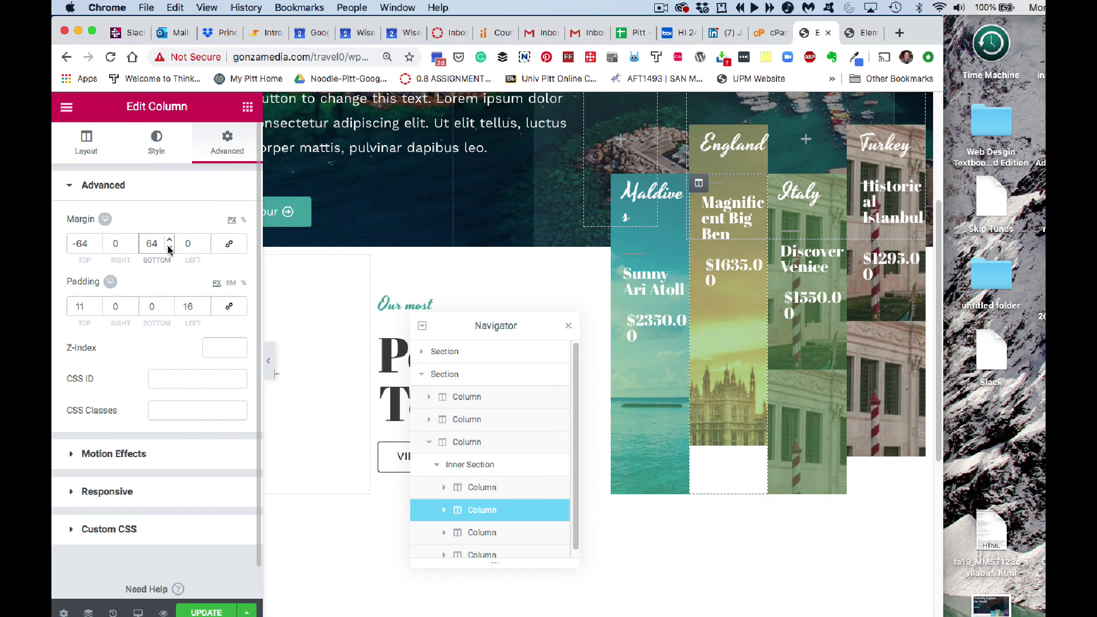
{"action": "left_click", "coordinate": [169, 247]}
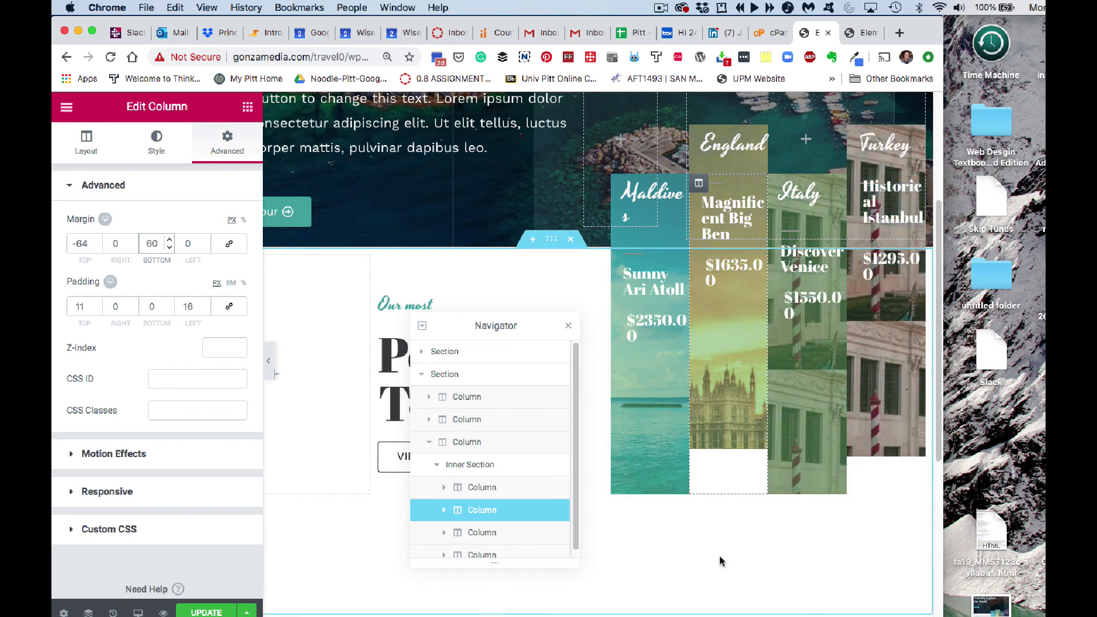
{"action": "left_click", "coordinate": [567, 326]}
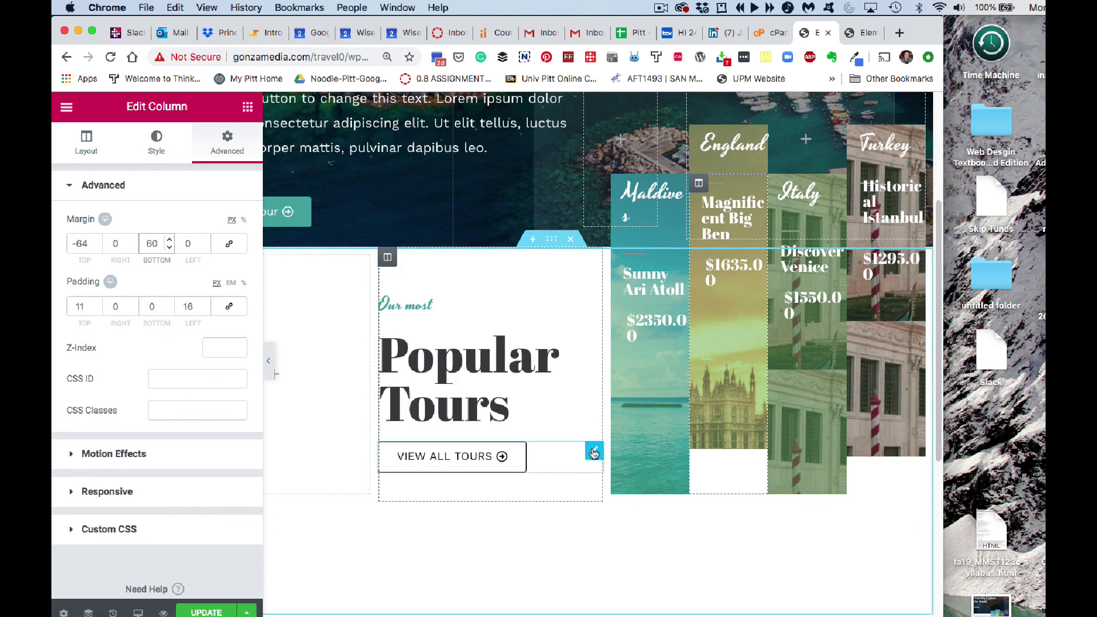
Step: Review the content and style settings of the View All Tours button
{"action": "left_click", "coordinate": [589, 451]}
{"action": "mouse_move", "coordinate": [183, 434]}
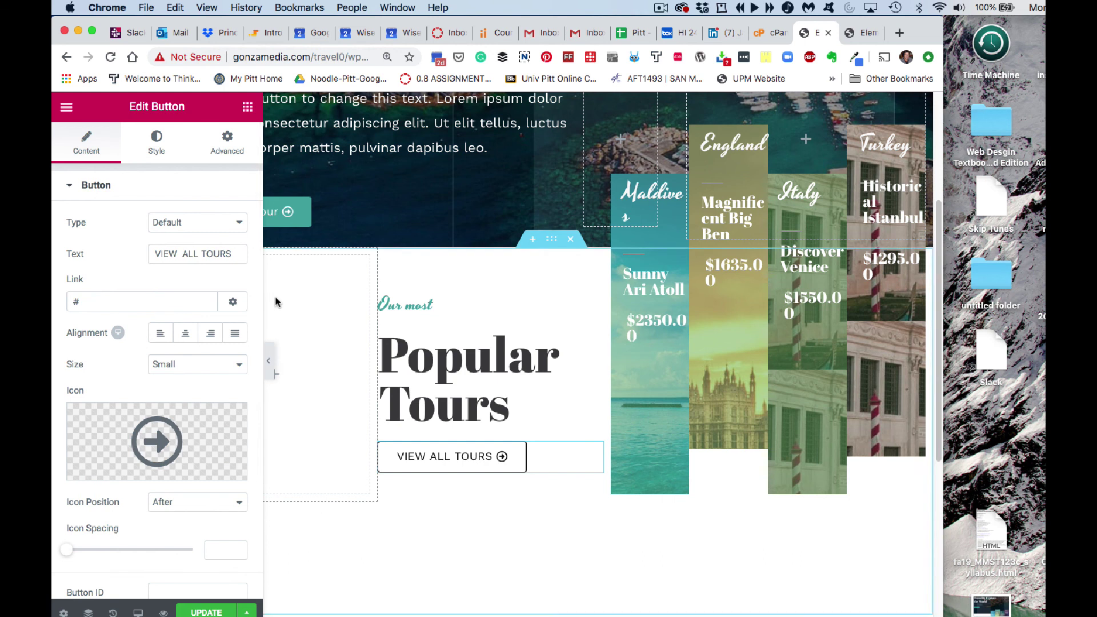
{"action": "left_click", "coordinate": [157, 151]}
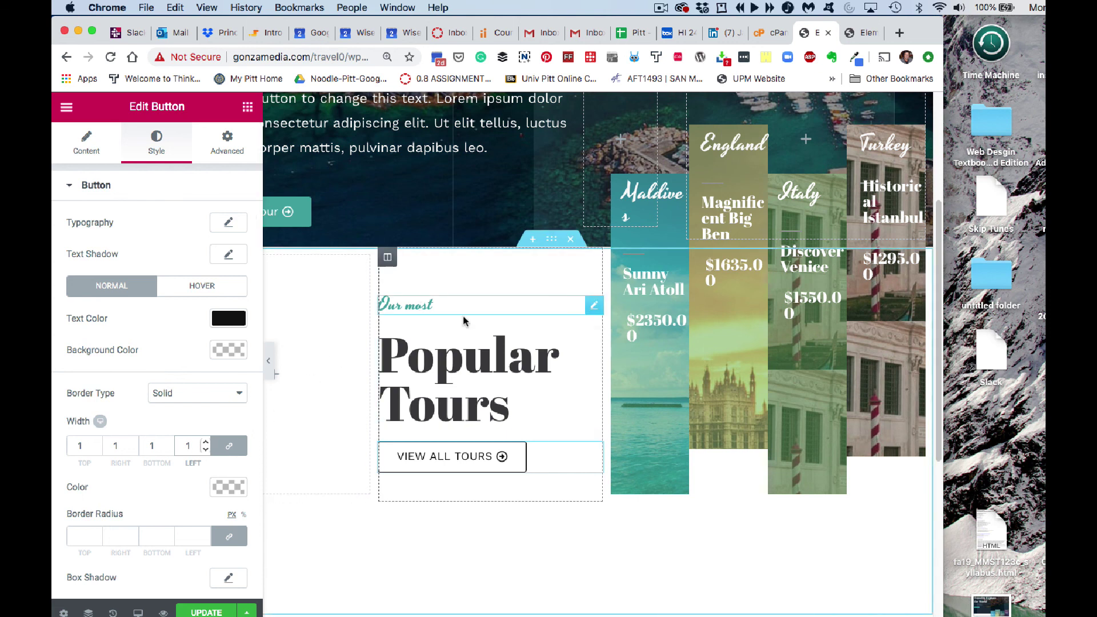
Step: Compare the "Our most" heading's text color with the hero button's background color value
{"action": "left_click", "coordinate": [543, 300]}
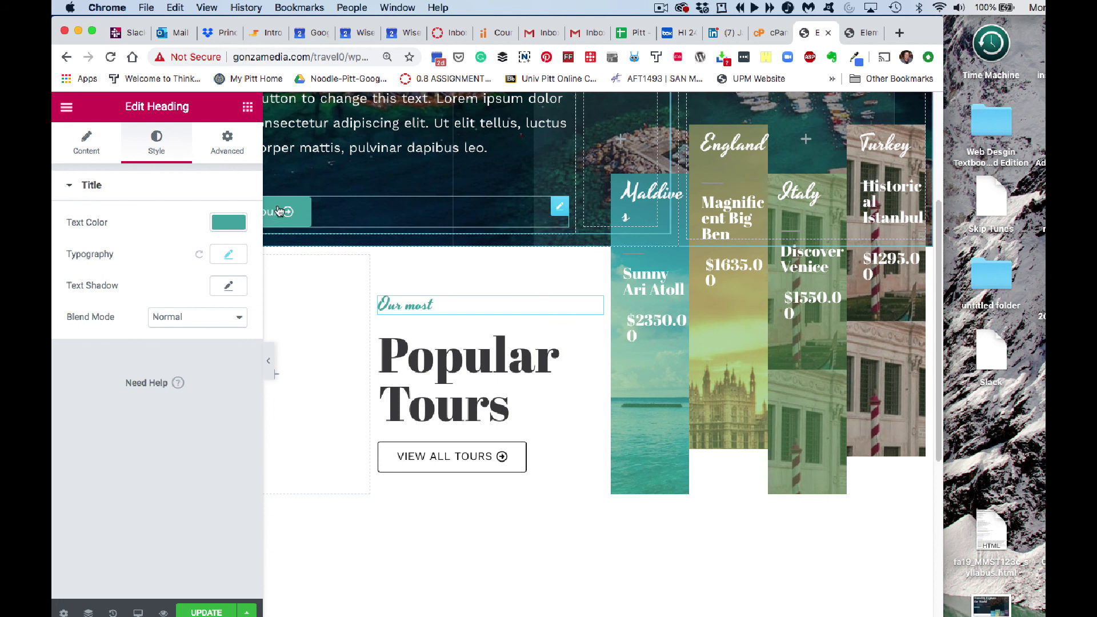
{"action": "left_click", "coordinate": [558, 209]}
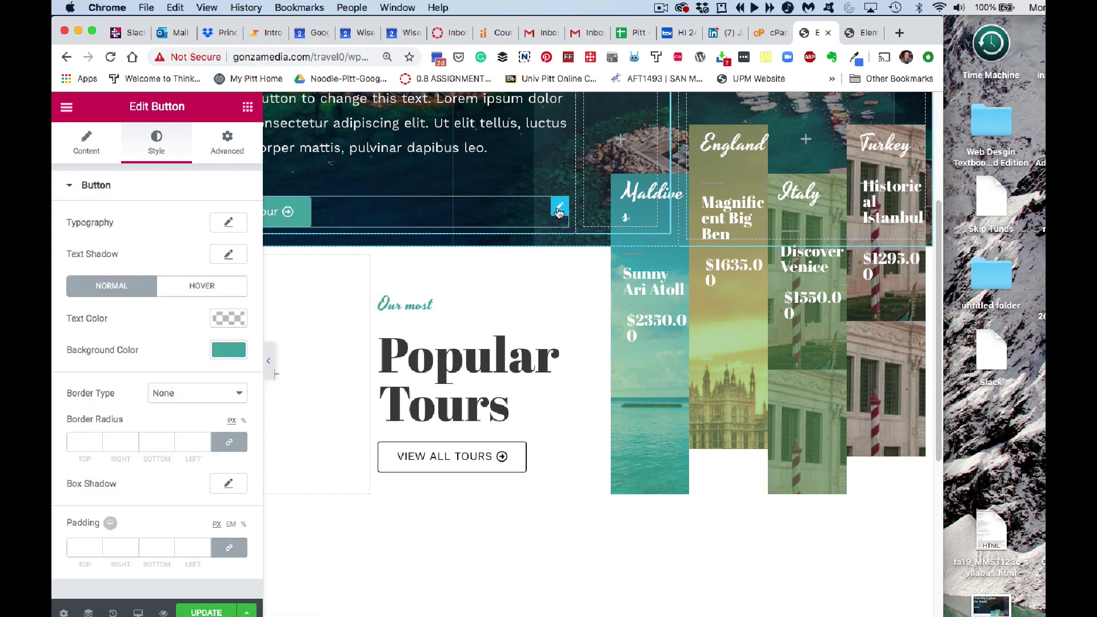
{"action": "left_click", "coordinate": [228, 349]}
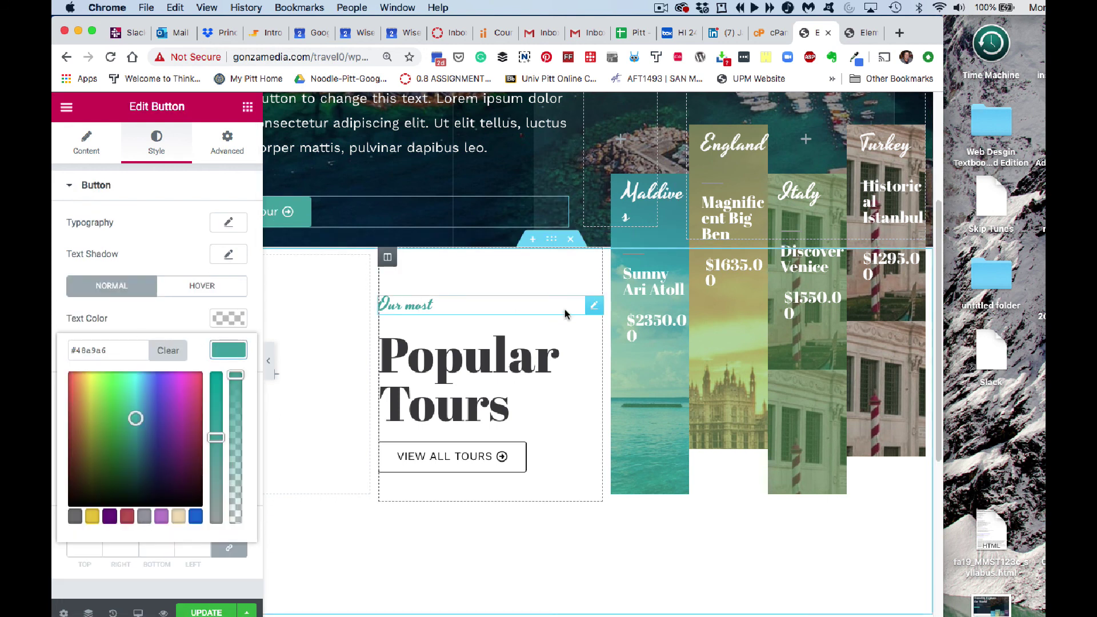
Step: Review the "Our most" heading's typography, then the margin and padding of the heading and its column
{"action": "left_click", "coordinate": [592, 308]}
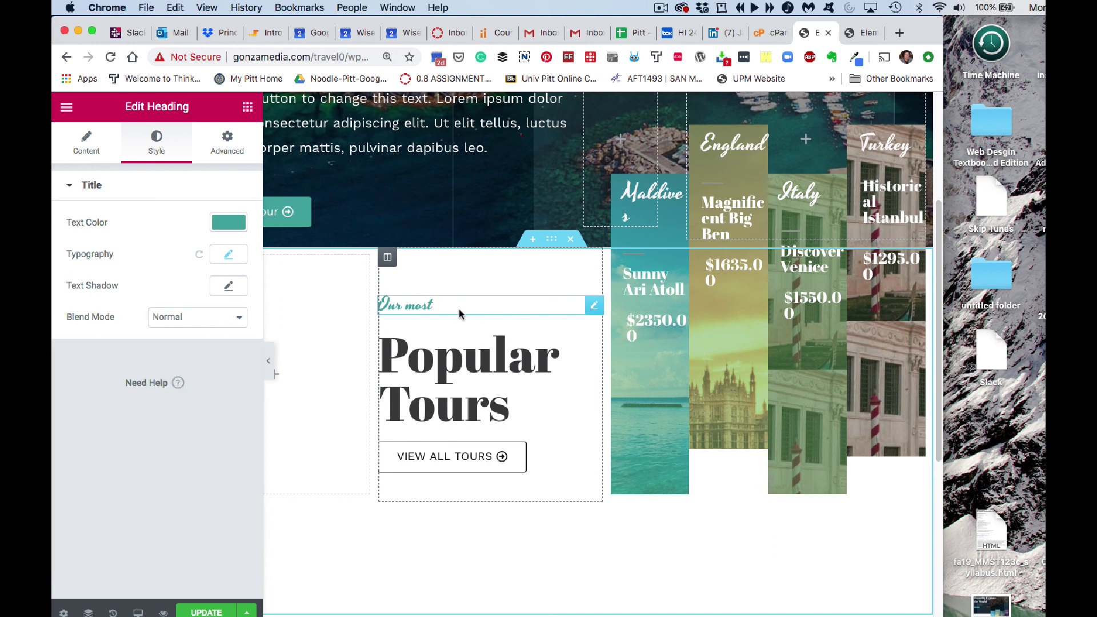
{"action": "left_click", "coordinate": [238, 255]}
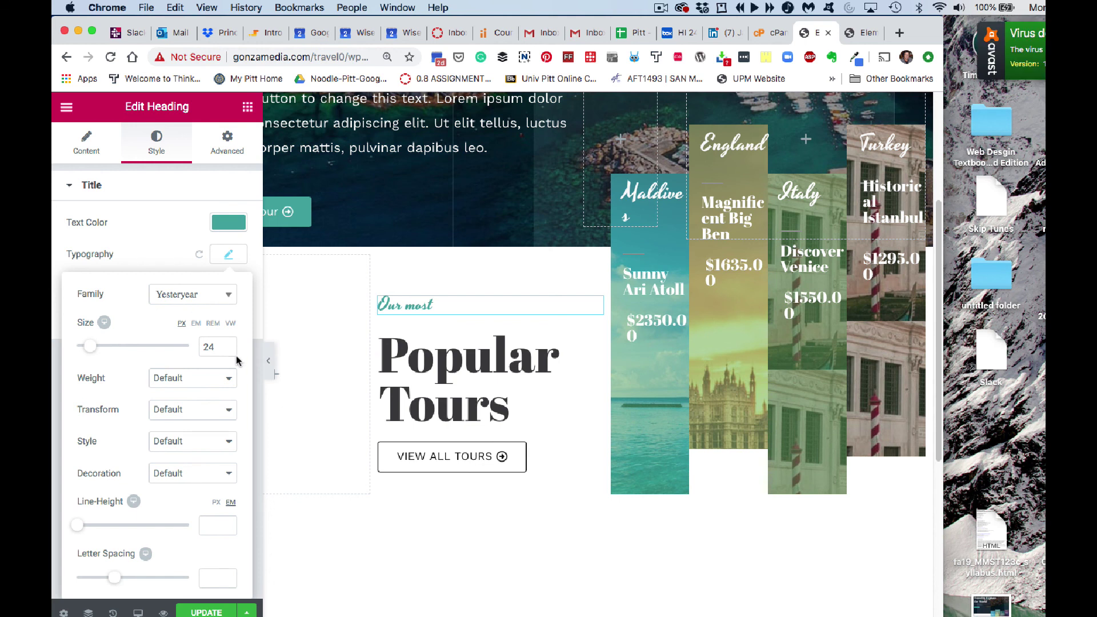
{"action": "mouse_move", "coordinate": [90, 346]}
{"action": "left_mouse_down"}
{"action": "mouse_move", "coordinate": [103, 347]}
{"action": "mouse_move", "coordinate": [93, 349]}
{"action": "left_mouse_up"}
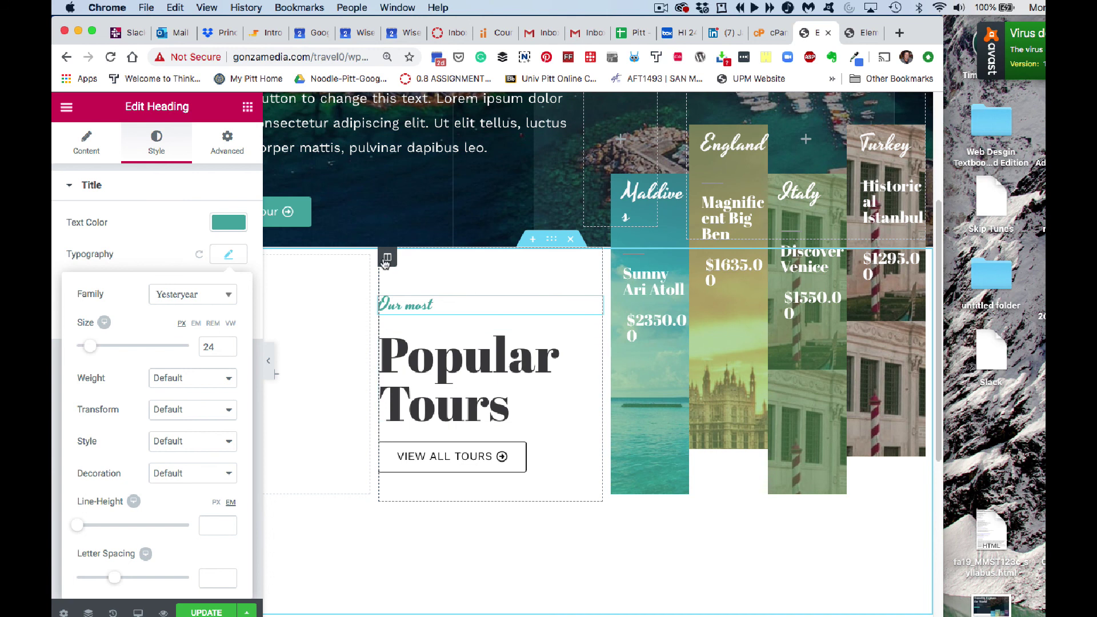
{"action": "left_click", "coordinate": [227, 143]}
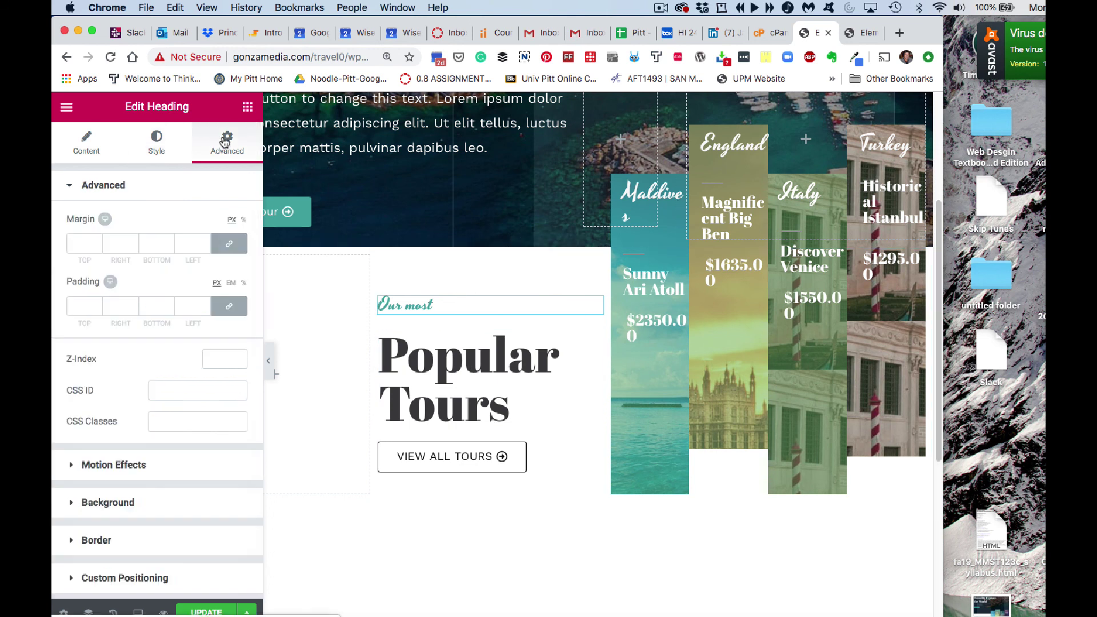
{"action": "left_click", "coordinate": [387, 259]}
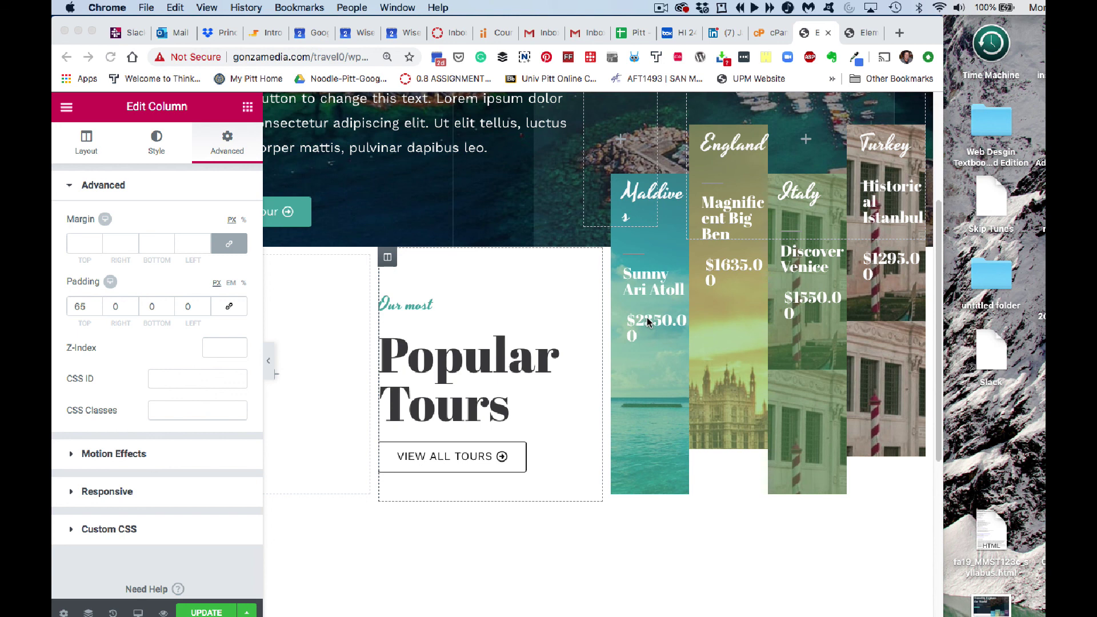
Step: Switch to the reference page and set the font size of its Maldives price heading to 16 px
{"action": "left_click", "coordinate": [867, 36]}
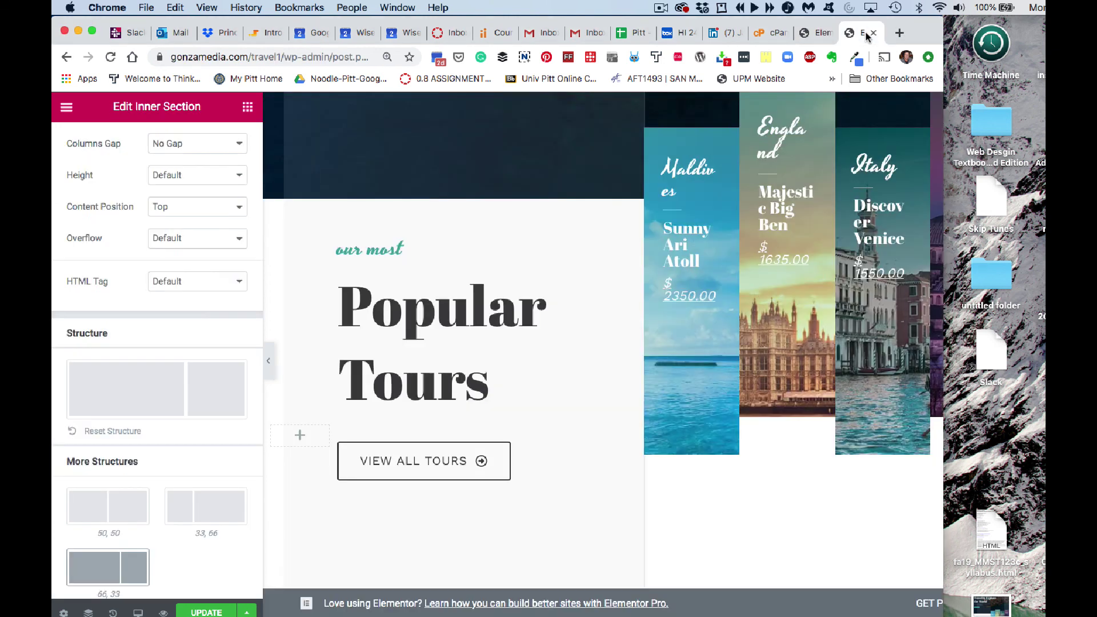
{"action": "left_click", "coordinate": [713, 288]}
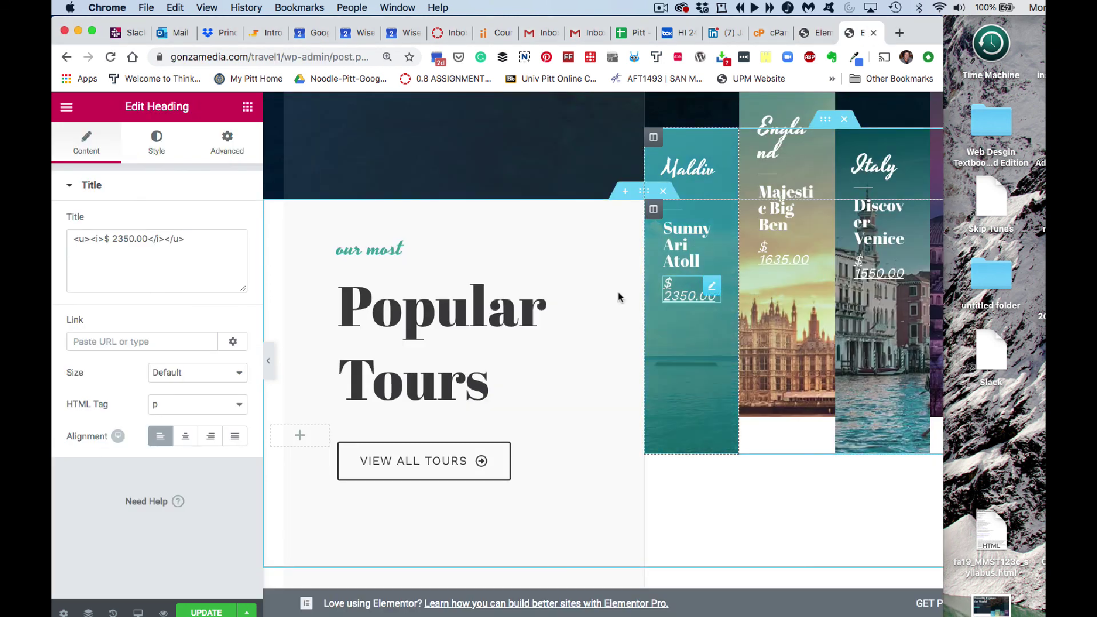
{"action": "left_click", "coordinate": [157, 149]}
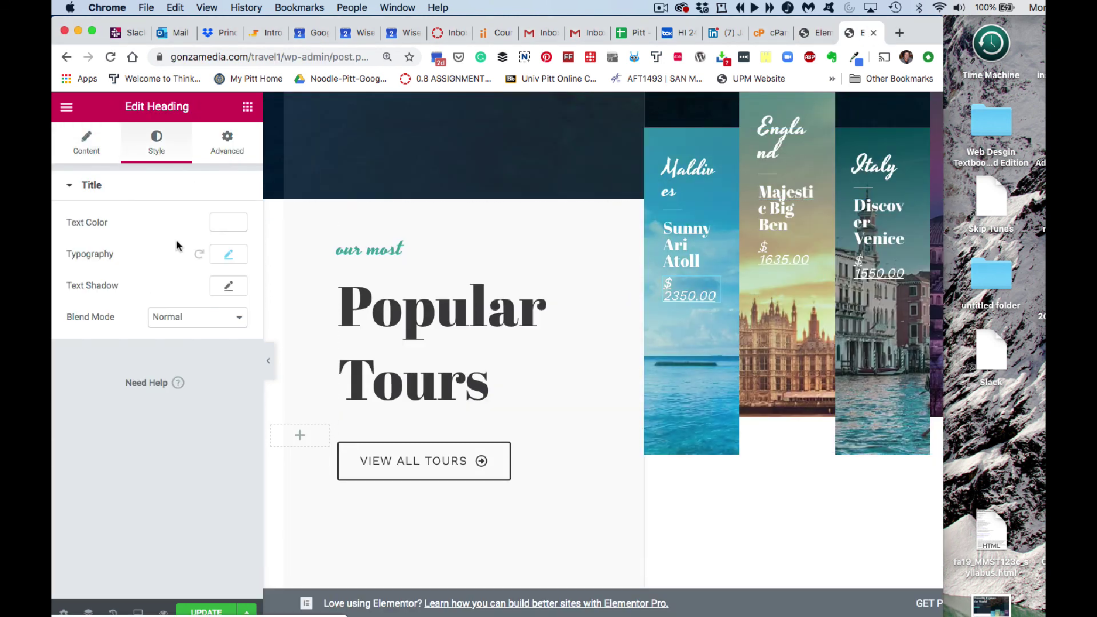
{"action": "left_click", "coordinate": [231, 257]}
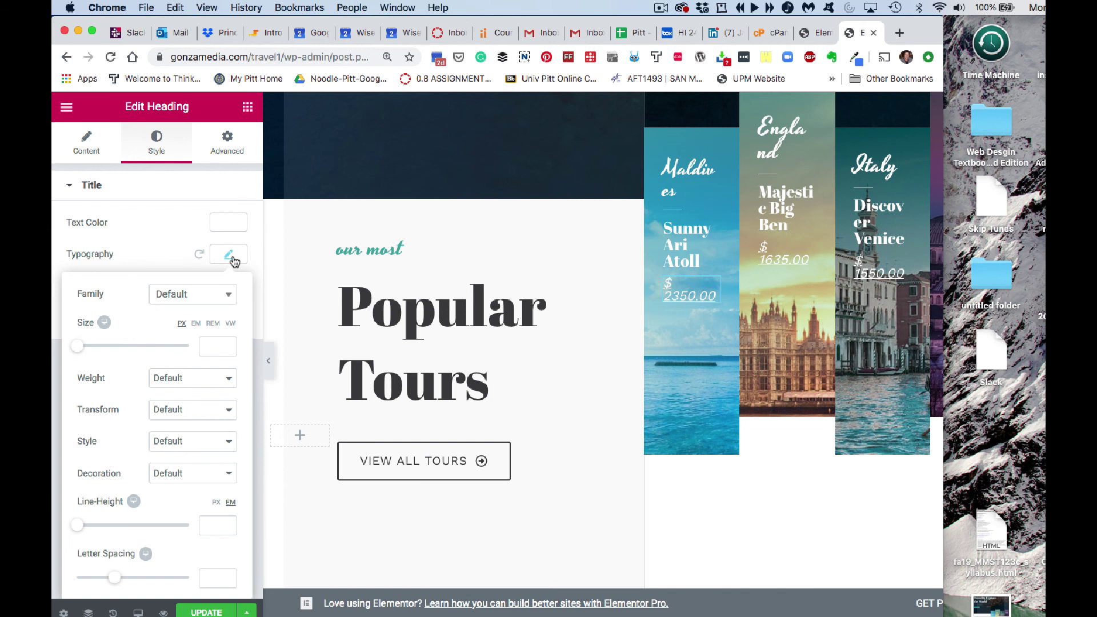
{"action": "left_click", "coordinate": [87, 347]}
{"action": "left_click_drag", "start_coordinate": [86, 350], "coordinate": [86, 349]}
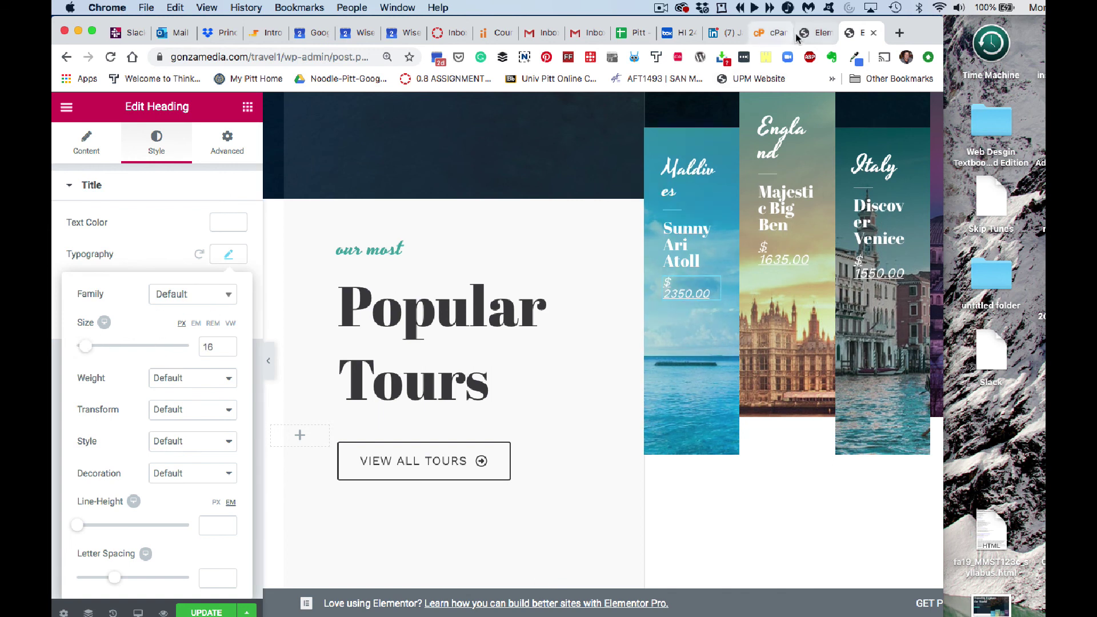
Step: Return to the travel page being built and set the Maldives price heading's font size to 17 px
{"action": "left_click", "coordinate": [814, 33]}
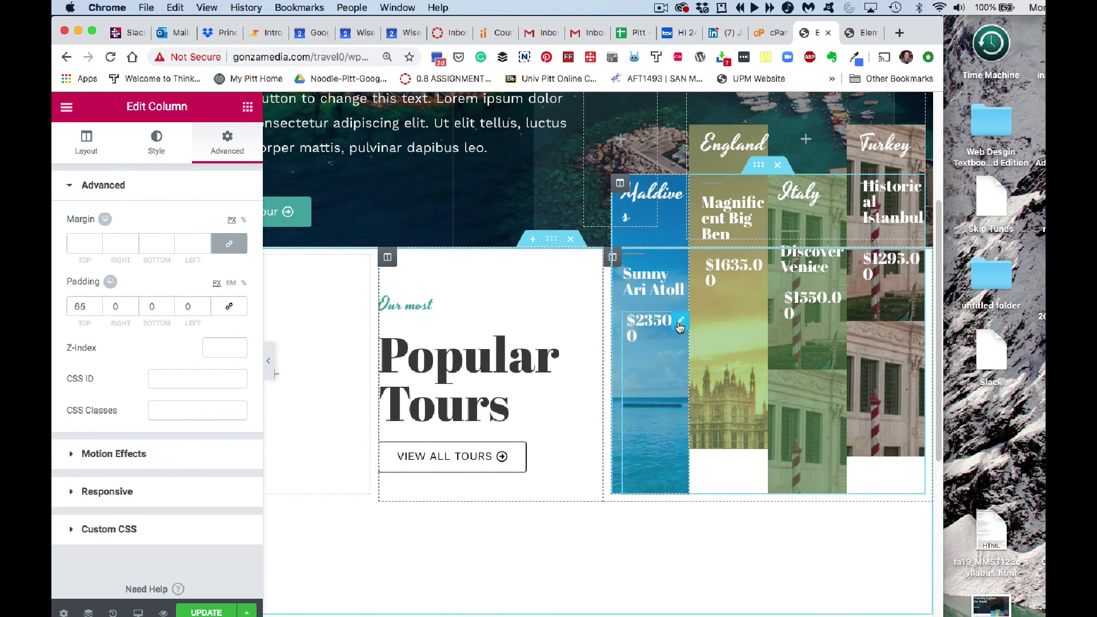
{"action": "left_click", "coordinate": [659, 324]}
{"action": "left_click", "coordinate": [158, 142]}
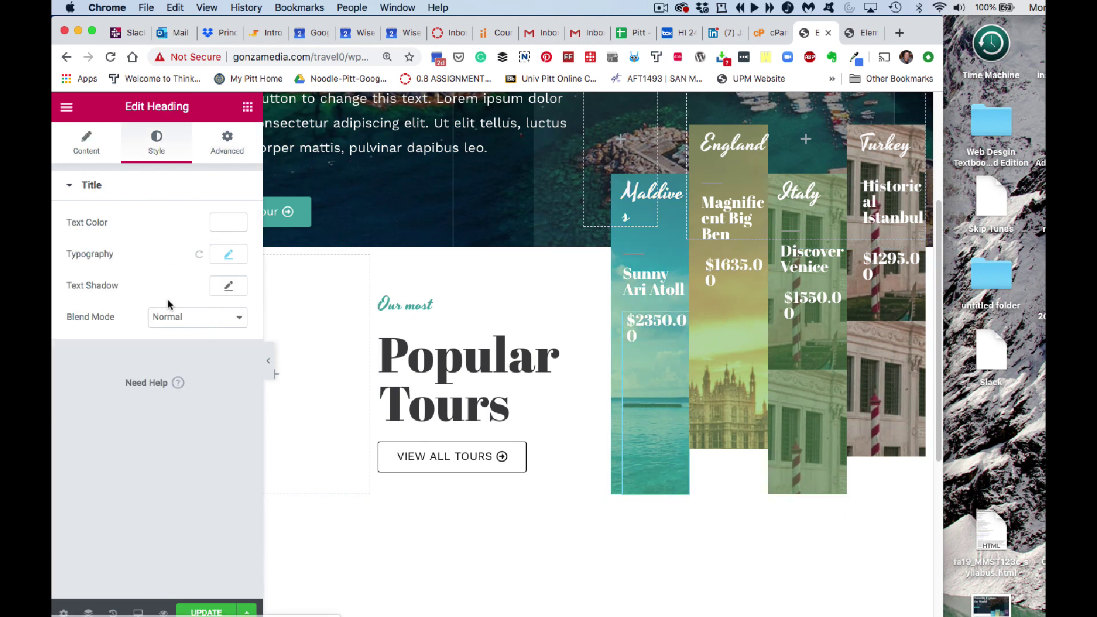
{"action": "left_click", "coordinate": [232, 255]}
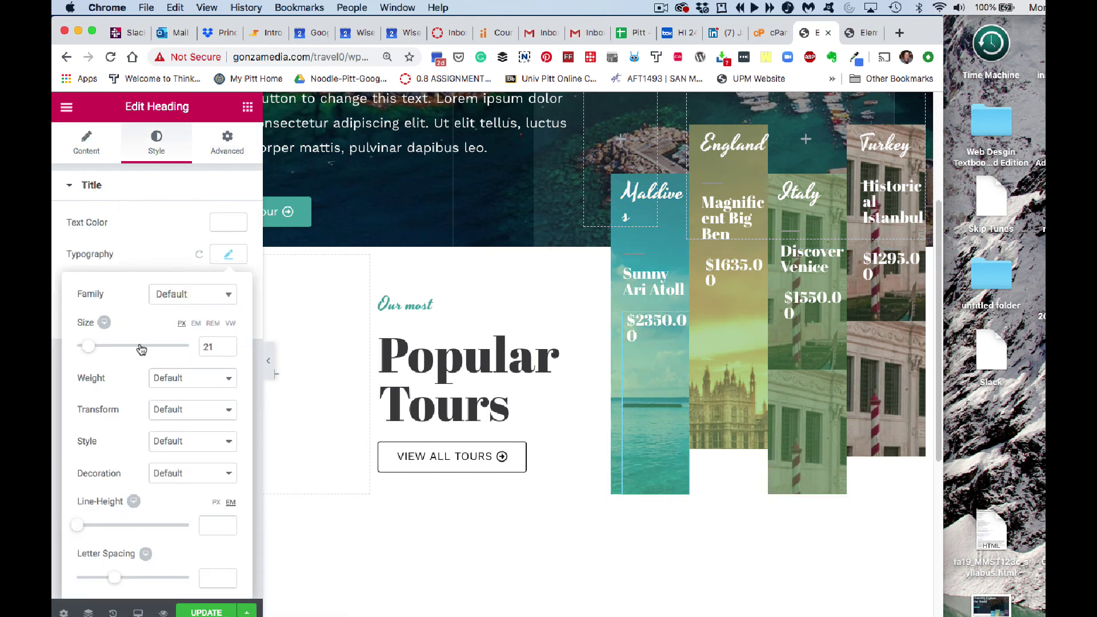
{"action": "left_click", "coordinate": [226, 352]}
{"action": "left_click", "coordinate": [227, 350]}
{"action": "left_click", "coordinate": [227, 350]}
{"action": "left_click", "coordinate": [227, 350]}
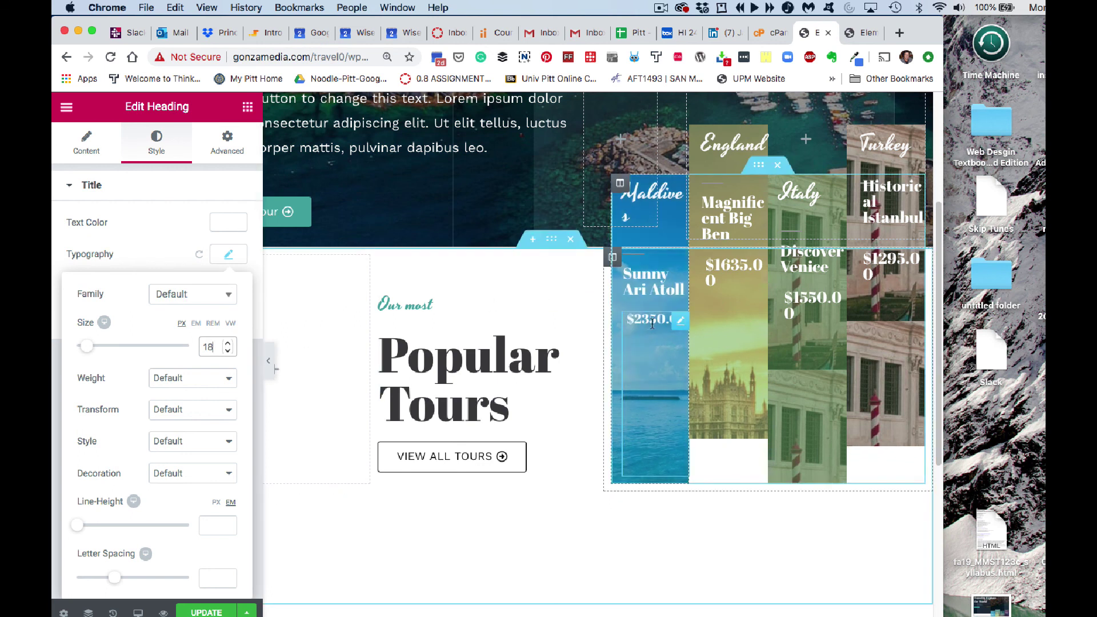
{"action": "left_click_drag", "start_coordinate": [87, 346], "coordinate": [83, 348]}
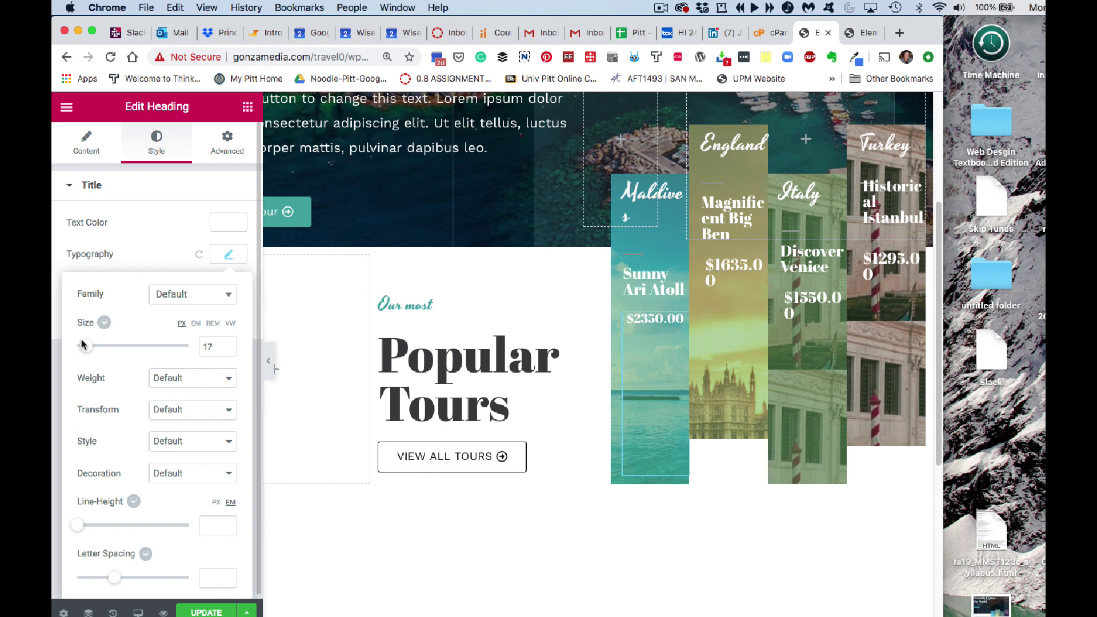
Step: Switch to the reference page and examine the About Us section below Popular Tours
{"action": "key", "text": "ctrl+Tab"}
{"action": "scroll", "coordinate": [599, 403], "scroll_direction": "down", "scroll_amount": 5}
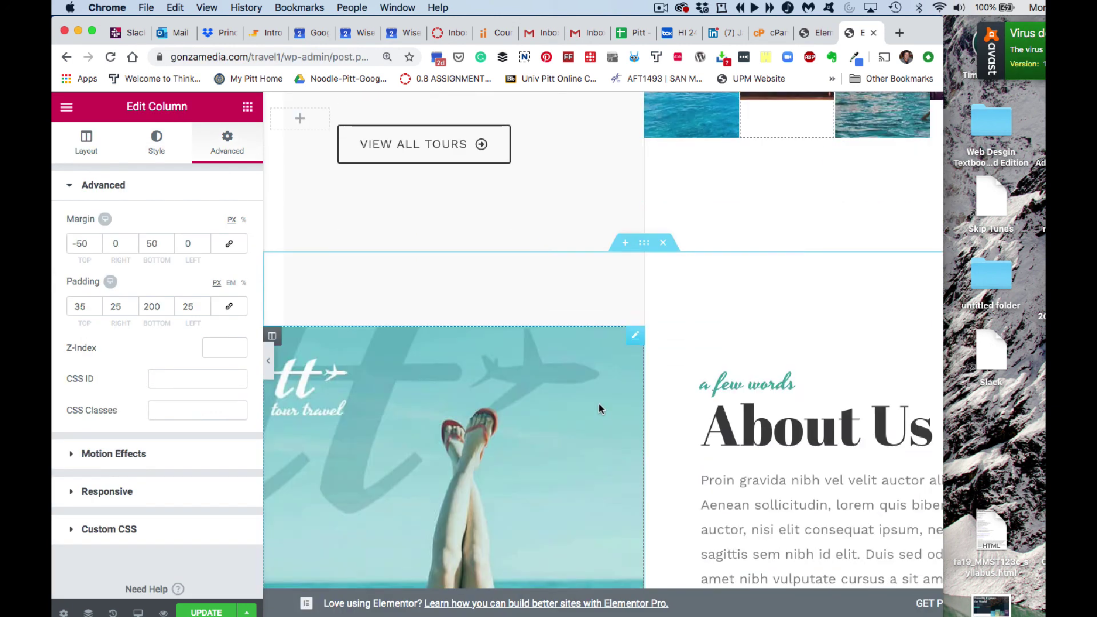
{"action": "scroll", "coordinate": [593, 400], "scroll_direction": "down", "scroll_amount": 10}
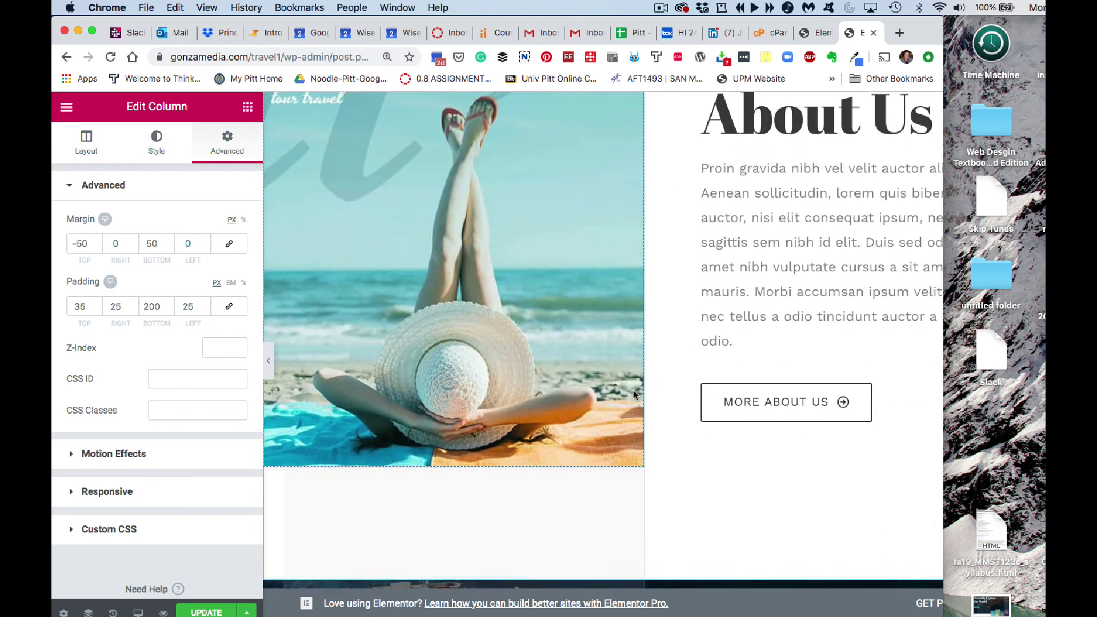